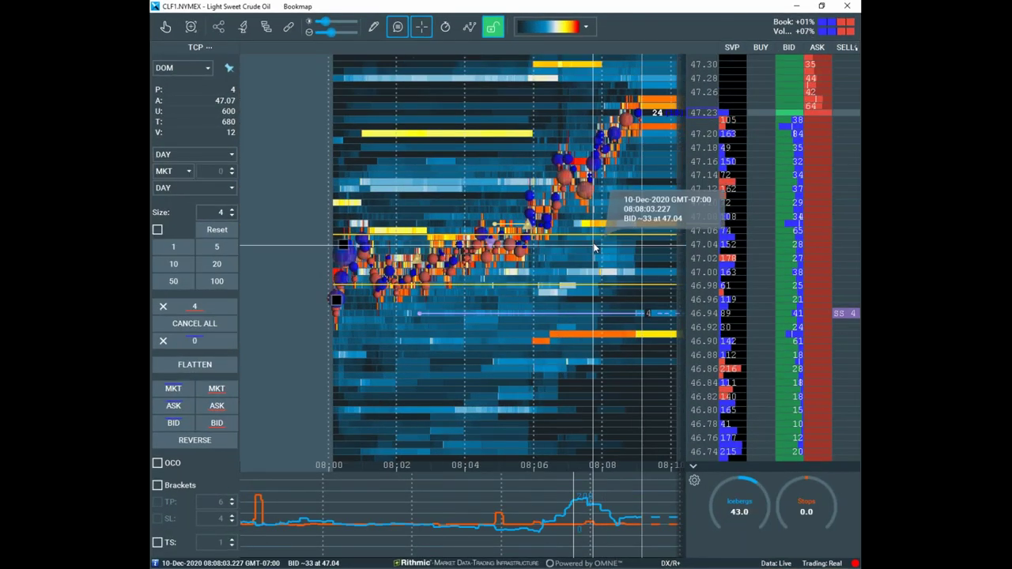
Examine the crude oil heatmap's rally over a wider time and price range.
scroll(621, 199, "down", 2)
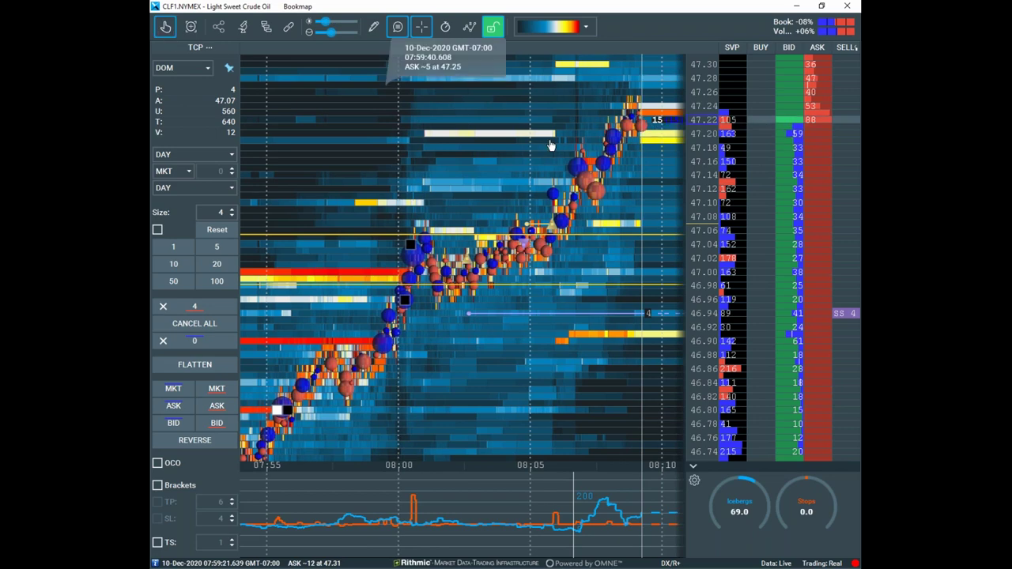
scroll(564, 147, "down", 3)
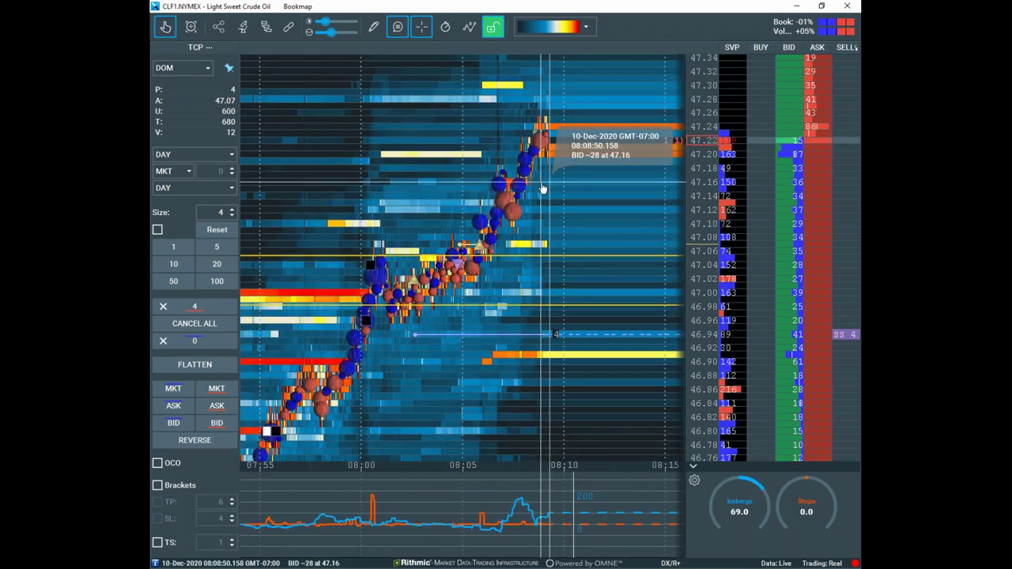
scroll(550, 237, "down", 3)
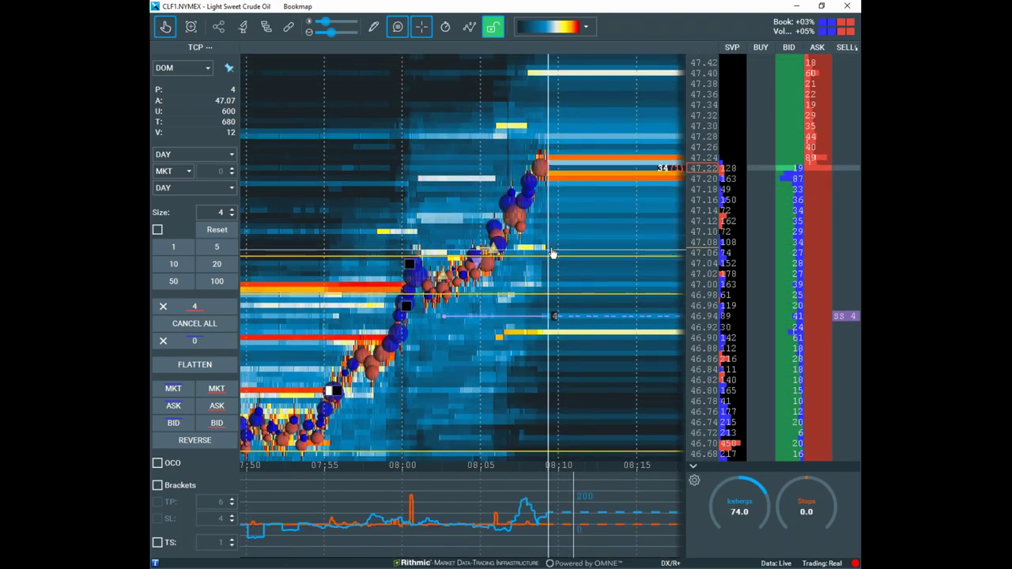
scroll(554, 253, "down", 3)
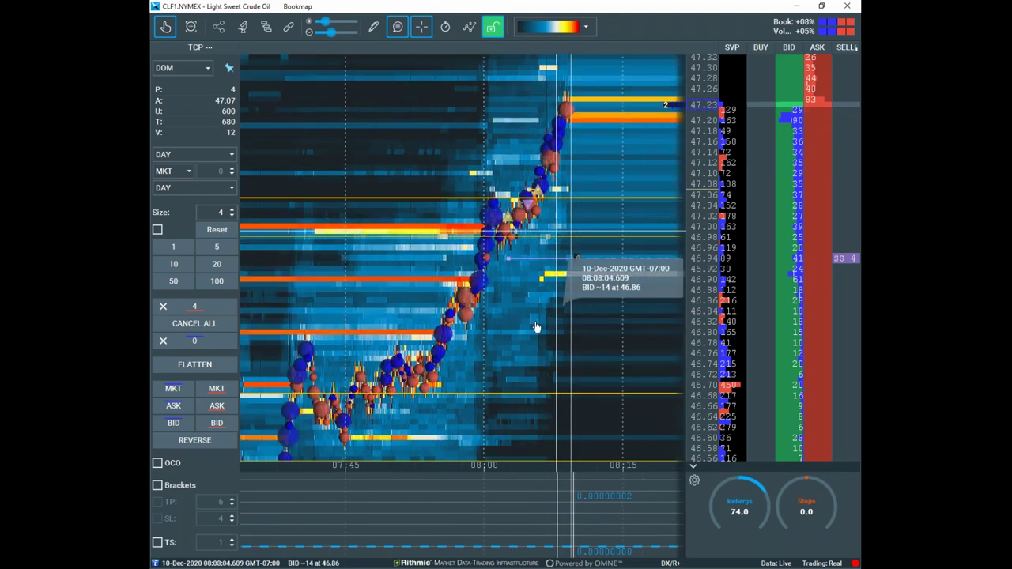
scroll(537, 316, "down", 3)
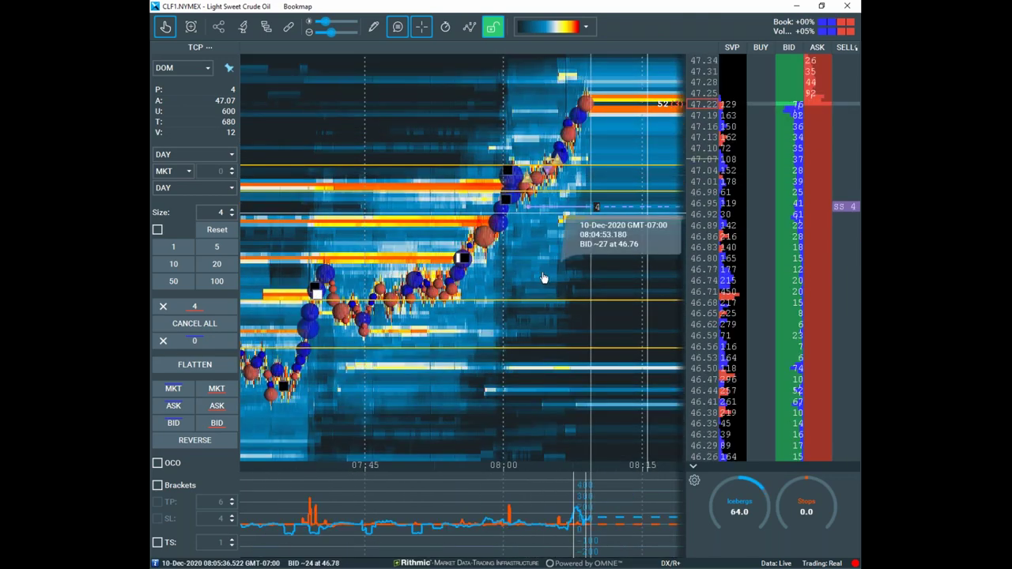
Switch to the thinkorswim one-hour /CL chart and show its window at full size.
left_click_drag(861, 90, 606, 63)
left_click(603, 58)
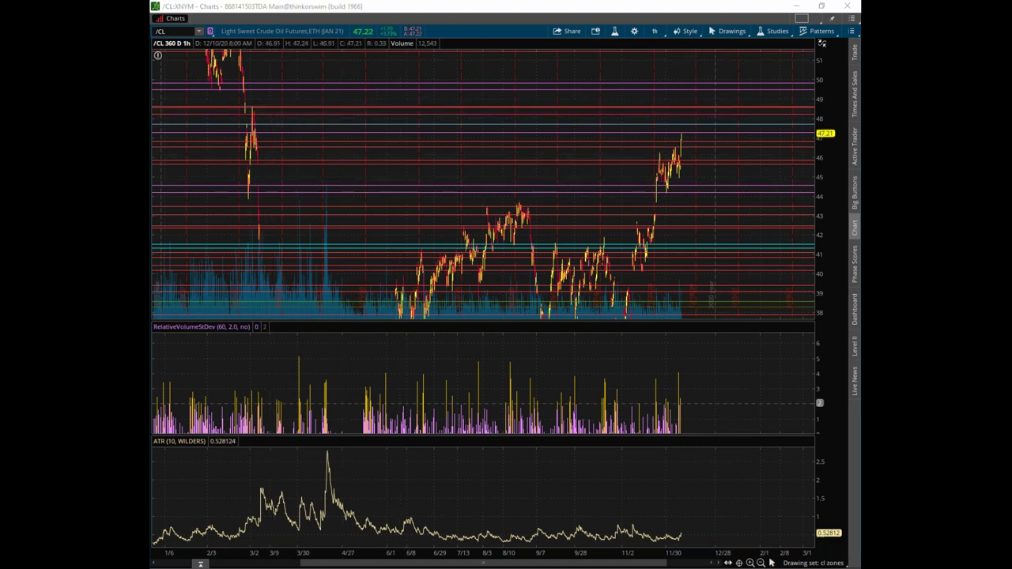
Annotate the March drop, the summer range and the recent rally freehand on the hourly chart, and clear the markings.
left_click_drag(258, 110, 269, 259)
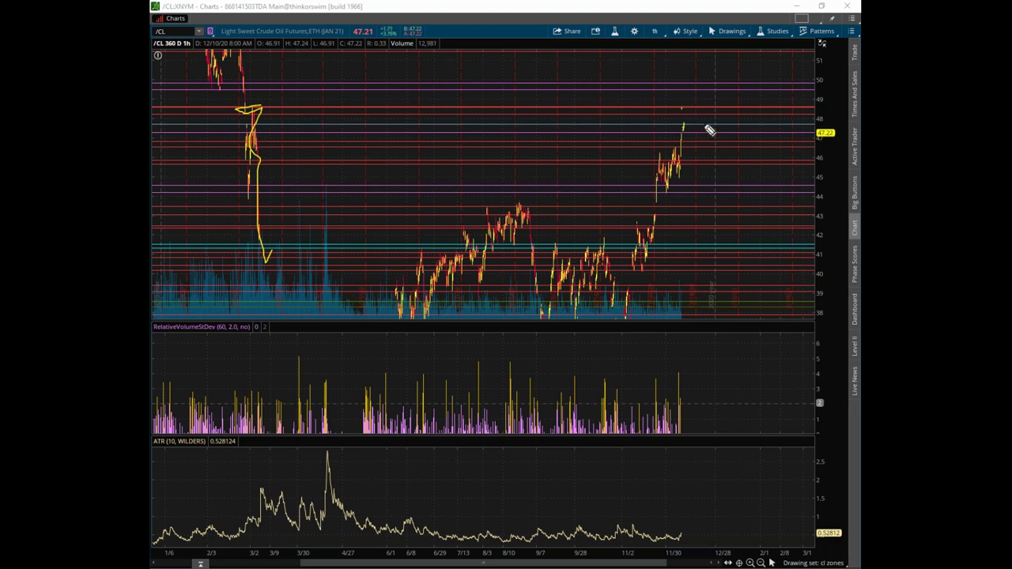
mouse_move(660, 170)
left_mouse_down()
mouse_move(711, 190)
mouse_move(678, 160)
left_mouse_up()
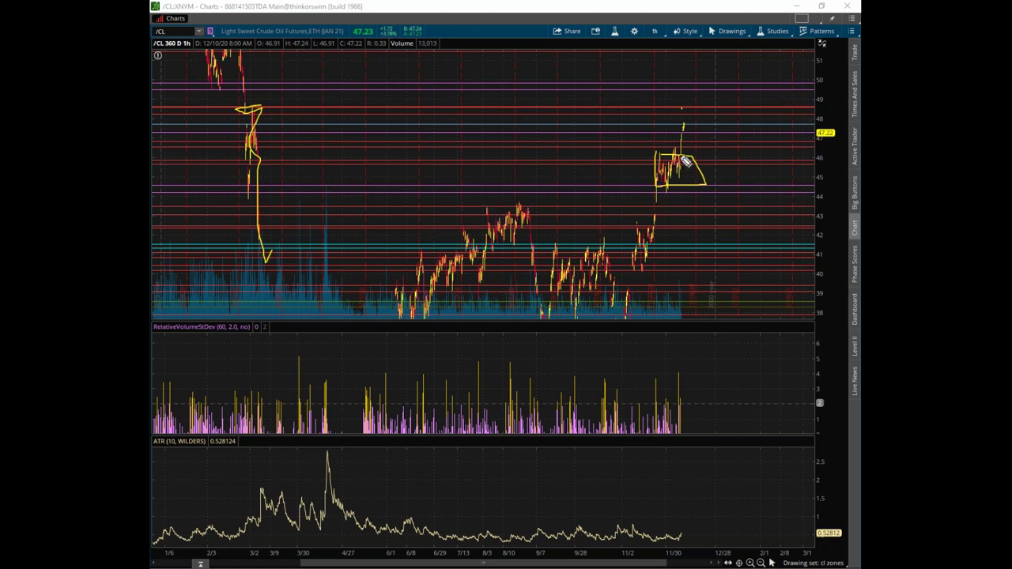
mouse_move(390, 226)
left_mouse_down()
mouse_move(665, 207)
mouse_move(542, 341)
mouse_move(407, 242)
left_mouse_up()
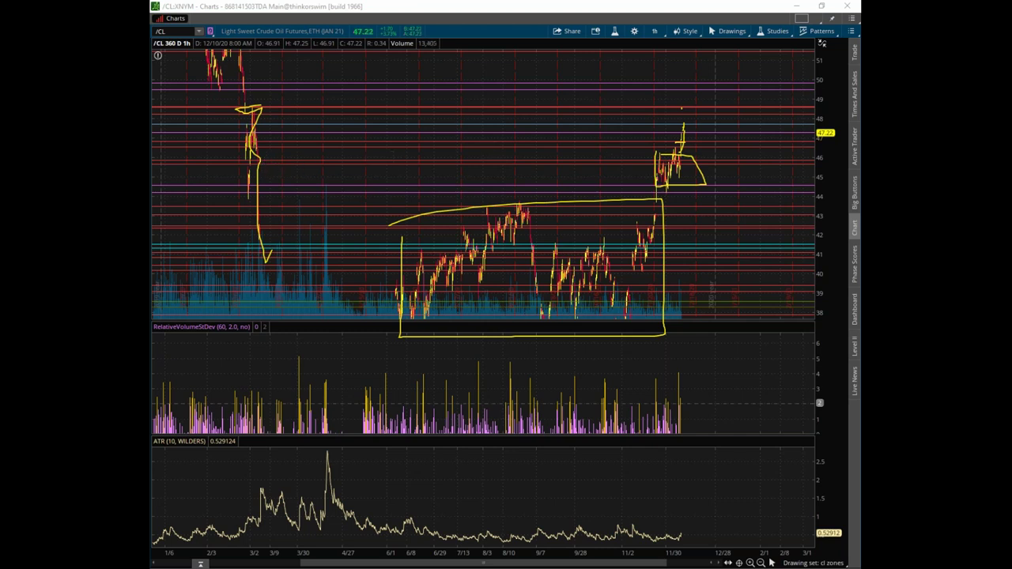
key("e")
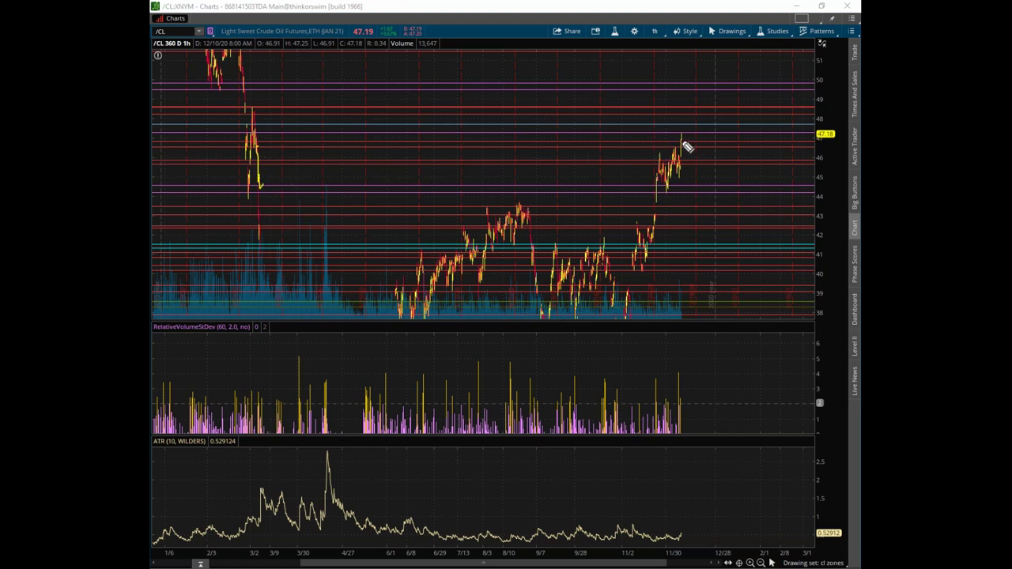
left_click_drag(633, 169, 687, 121)
key("Escape")
View the five-minute /CL chart at full size with a wider price range, and put its window away.
left_click_drag(407, 565, 439, 116)
left_click(600, 117)
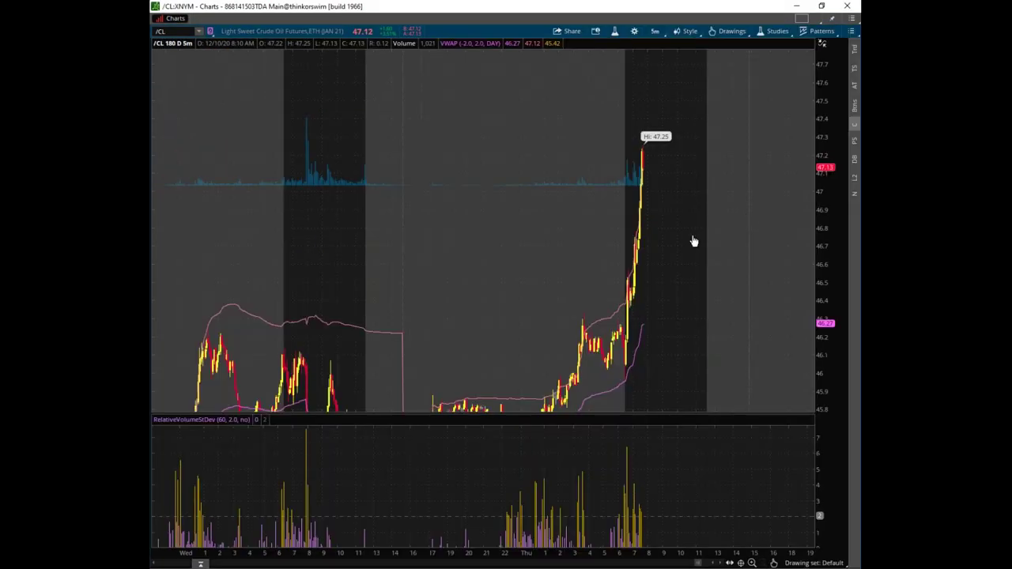
left_click_drag(825, 219, 824, 257)
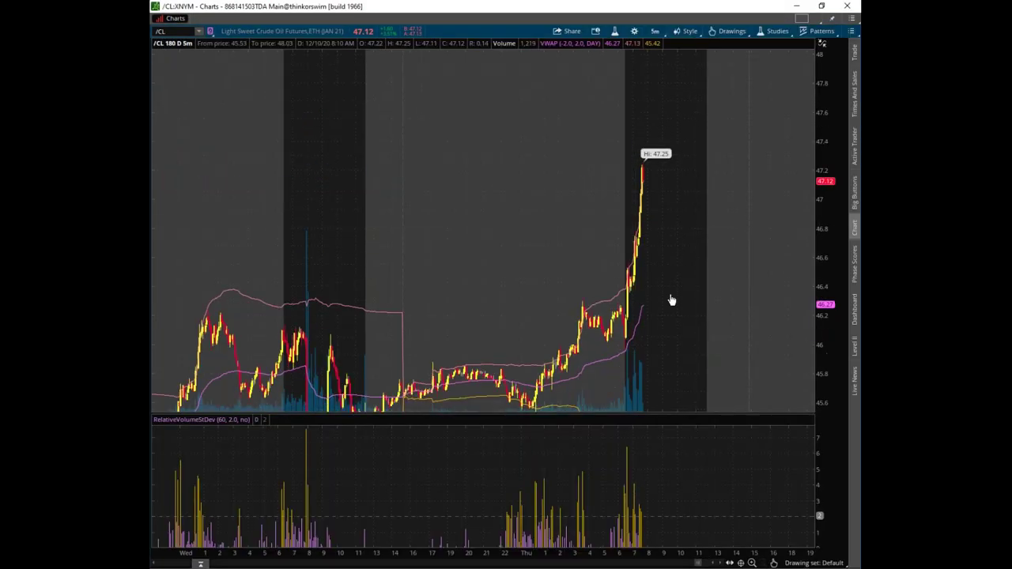
left_click(821, 6)
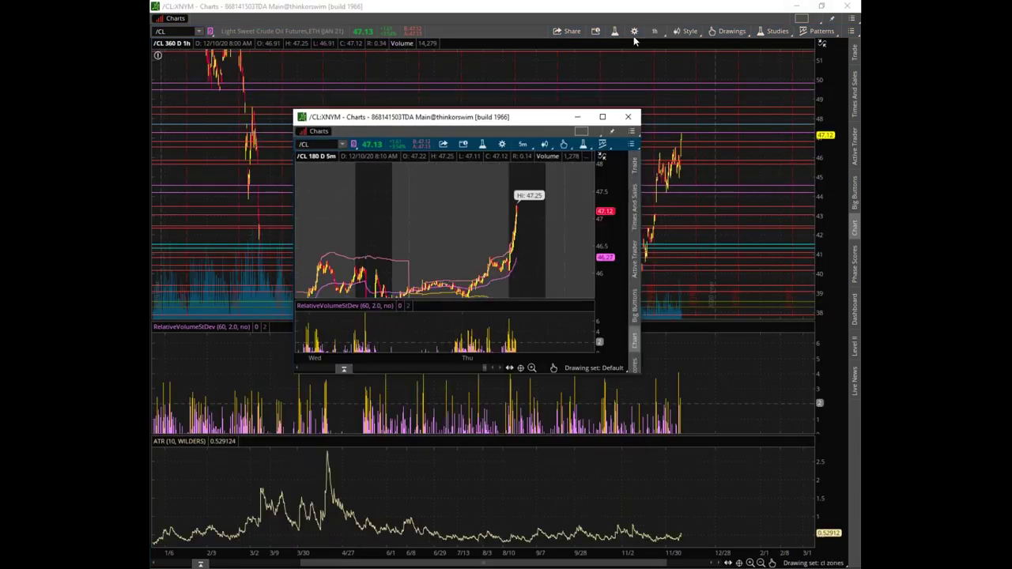
left_click(627, 120)
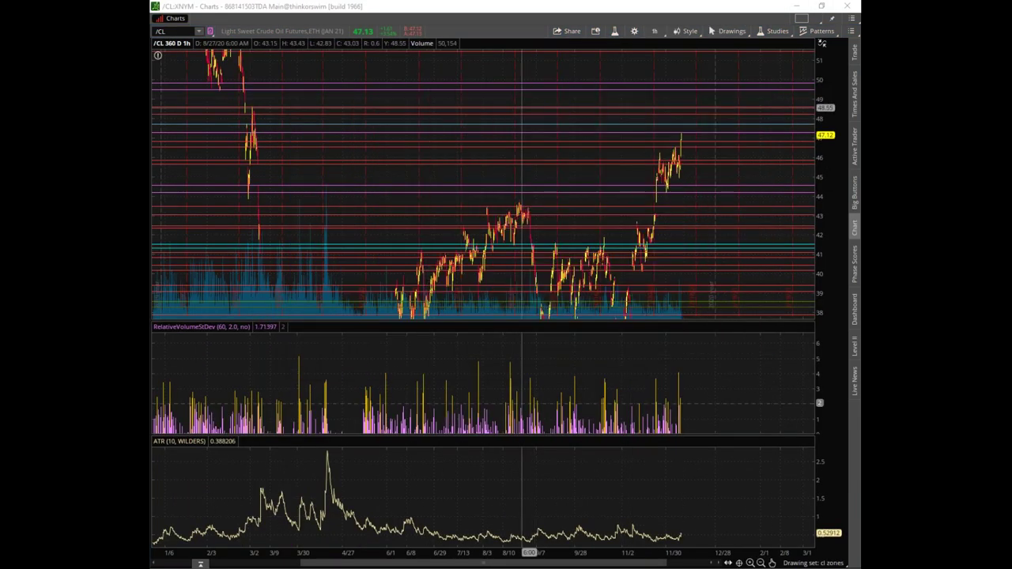
Return to the Bookmap heatmap and inspect the traded volume at the absorption marker near the day's high.
left_click(796, 7)
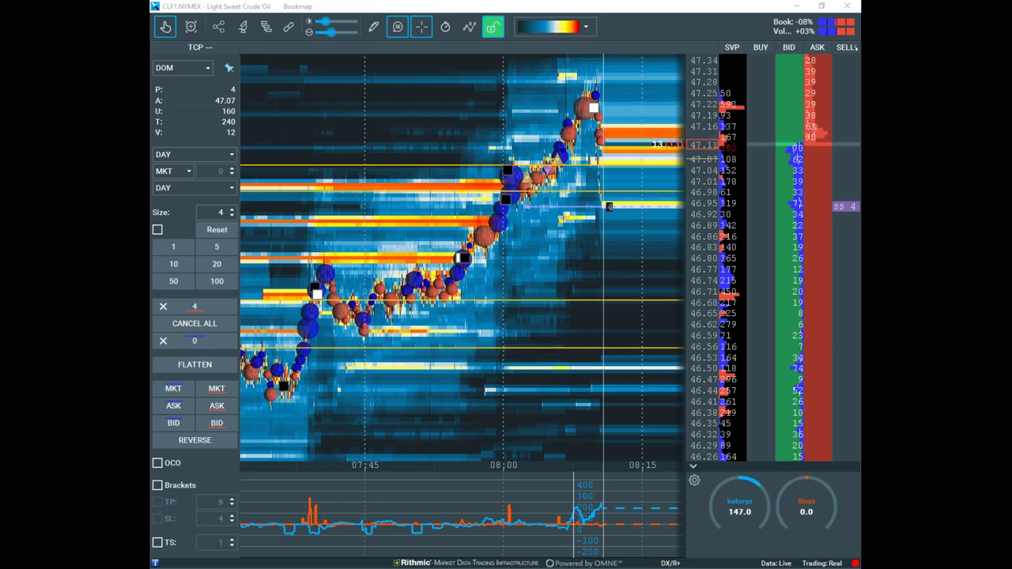
mouse_move(595, 117)
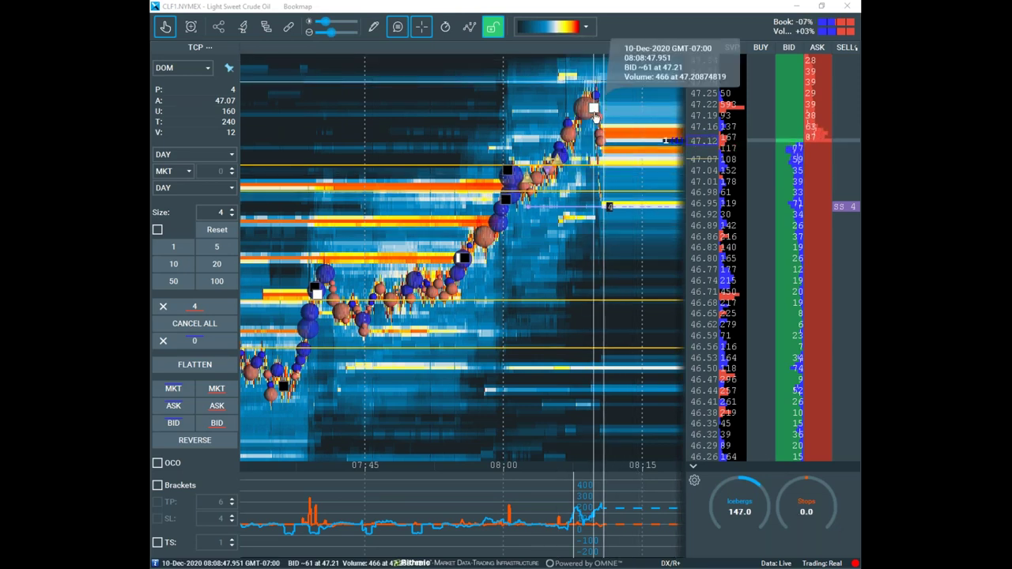
Bring the hourly /CL chart back at full size, rescale its prices and inspect the purple price level beside the latest bar.
left_click_drag(860, 87, 435, 69)
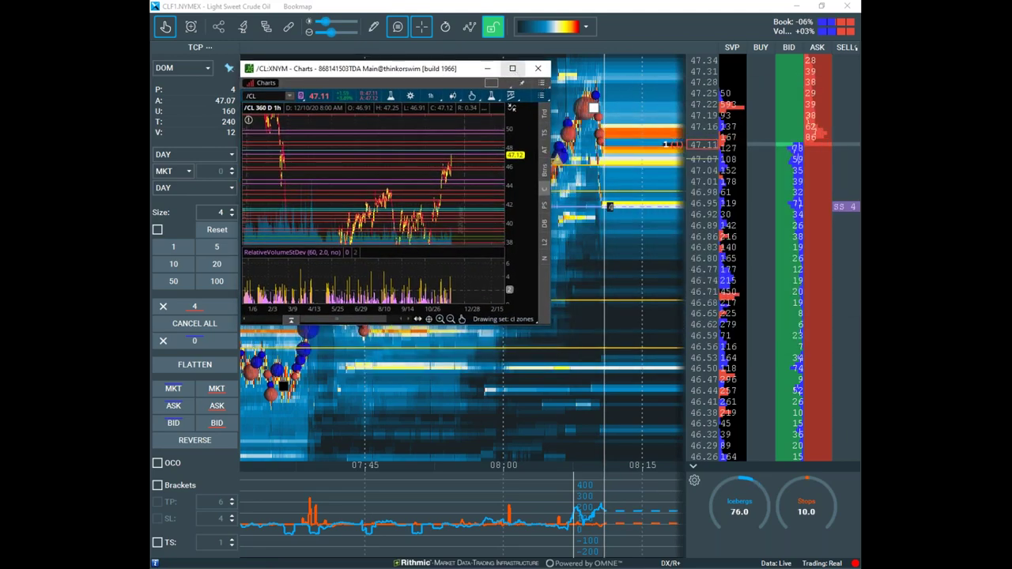
left_click(512, 68)
left_click_drag(832, 101, 830, 127)
left_click(684, 102)
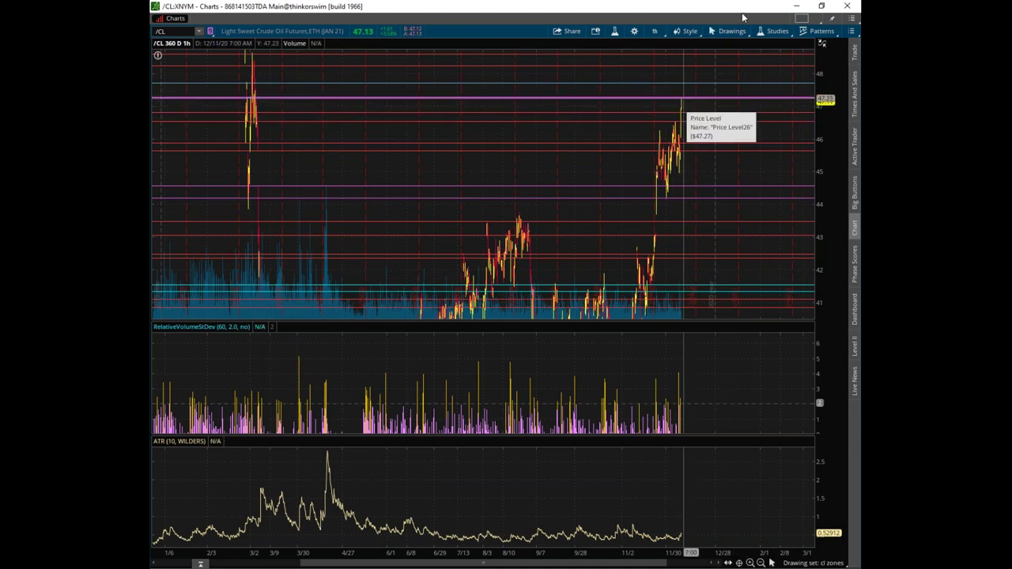
Return to the Bookmap heatmap and inspect the white absorption markers on the pullback from the high.
left_click(797, 6)
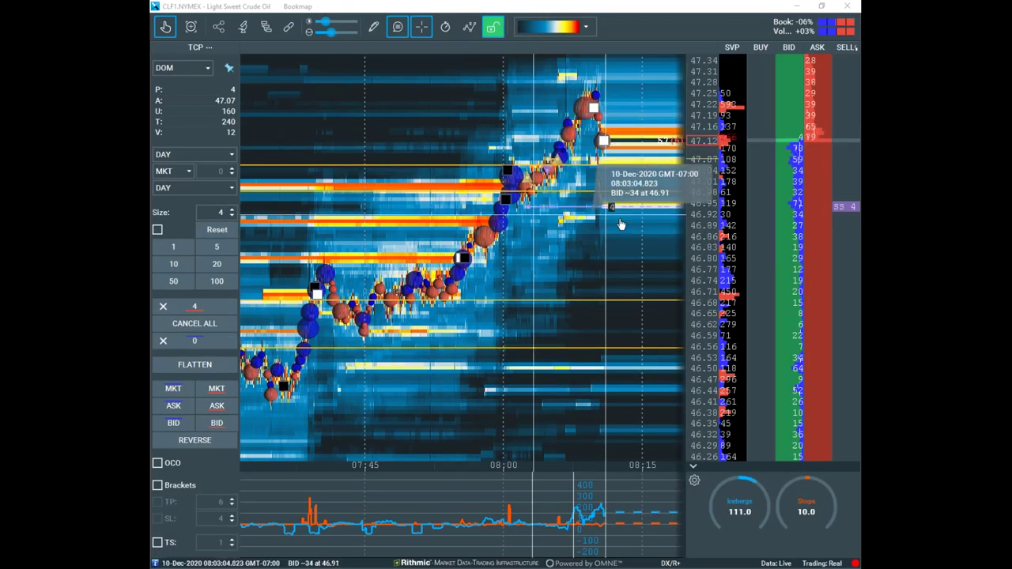
scroll(622, 223, "up", 2)
left_click_drag(620, 247, 545, 241)
mouse_move(508, 170)
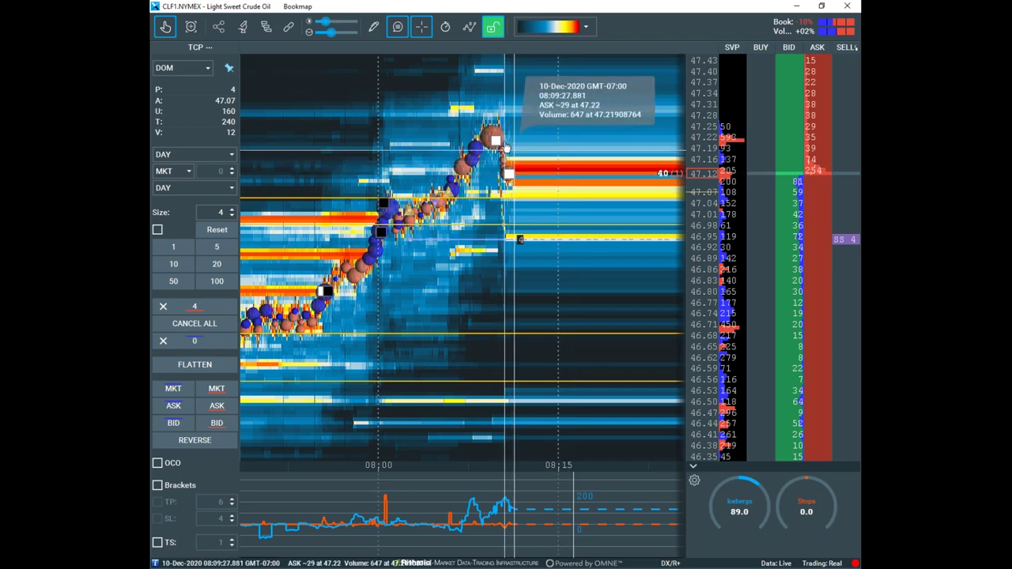
Review the Absorption Indicator's volume and marker settings in the API plugin configuration, and close the dialog.
left_click(266, 27)
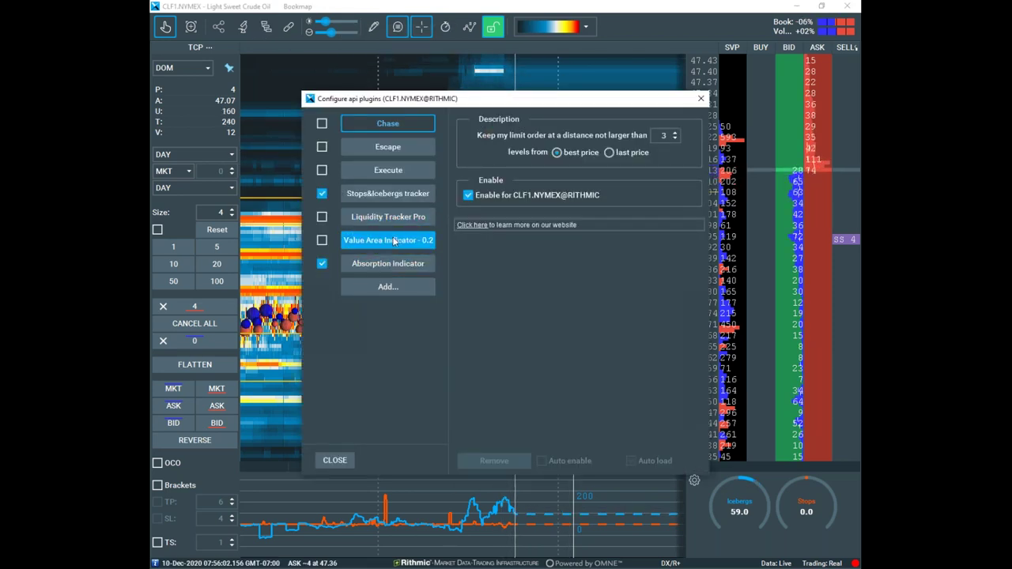
left_click(393, 269)
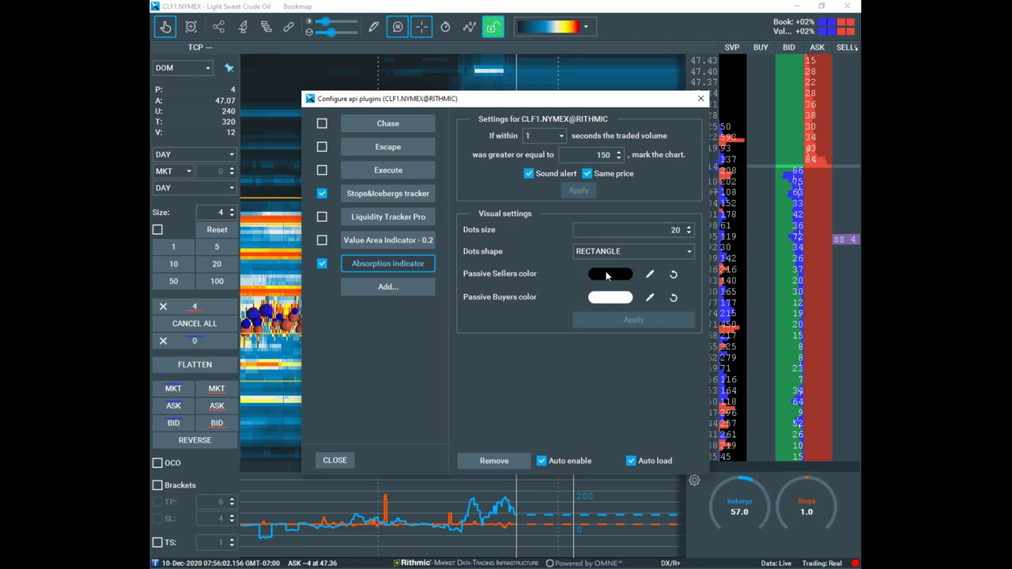
left_click(700, 99)
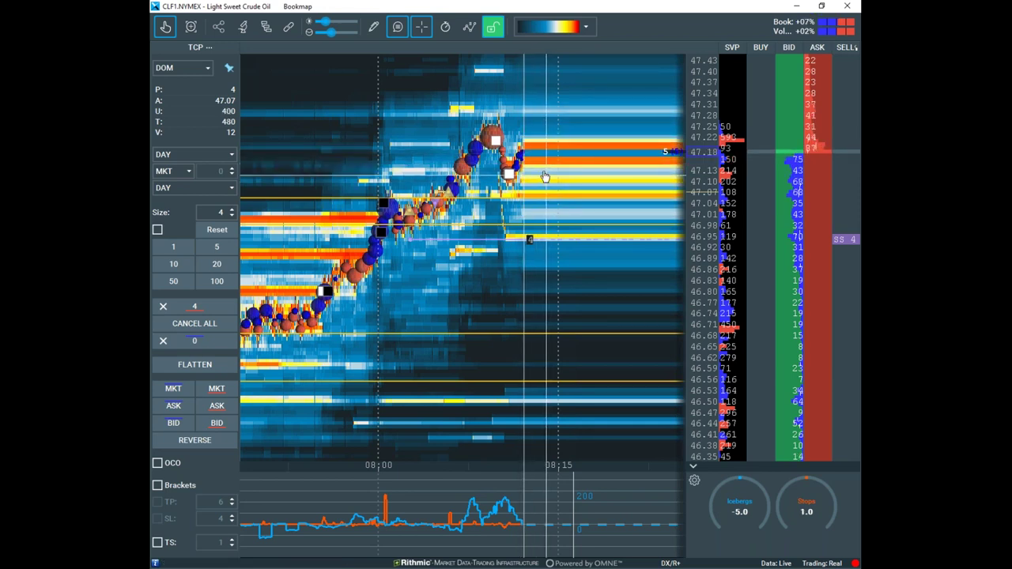
Sell 2 contracts at market to take half off the four-contract crude oil long position.
mouse_move(498, 154)
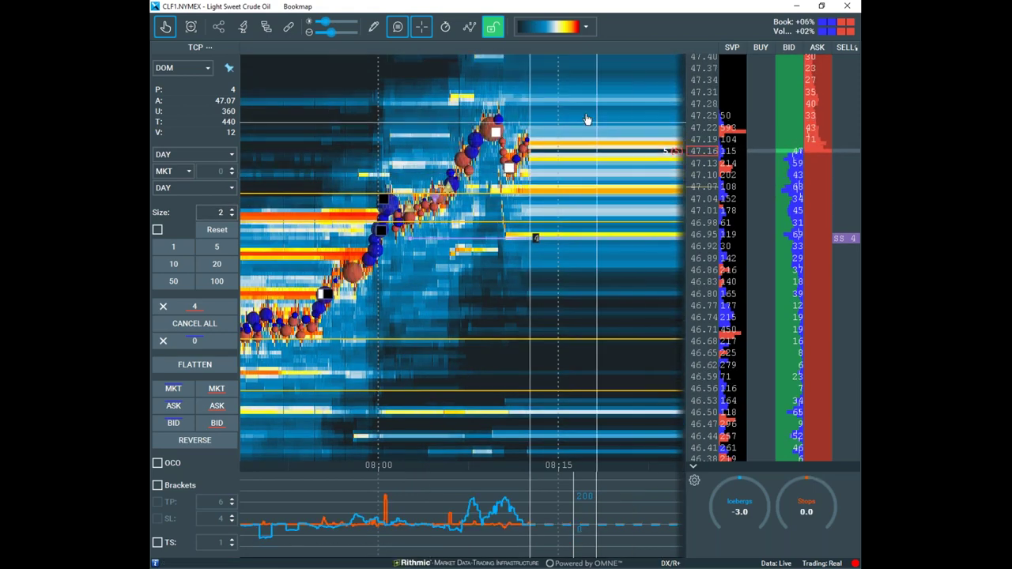
scroll(585, 123, "up", 1)
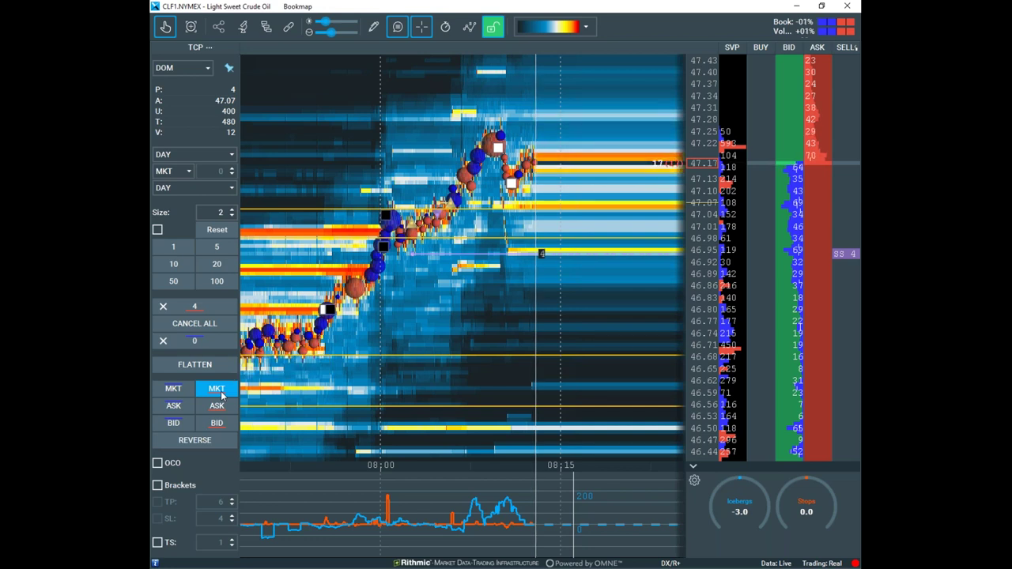
left_click(217, 389)
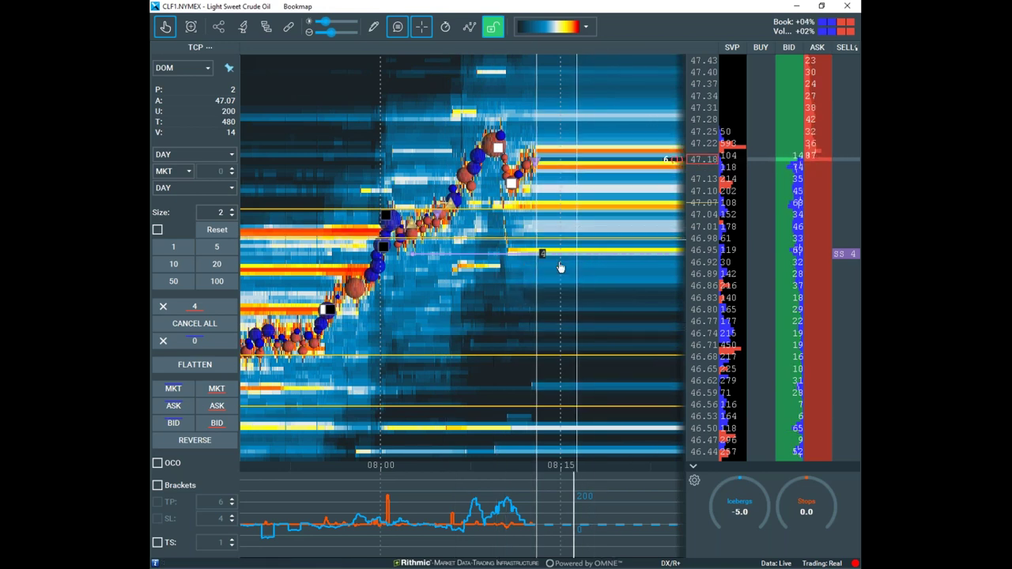
Set the quantity of the working sell stop order near 46.94 to 2 contracts.
right_click(840, 257)
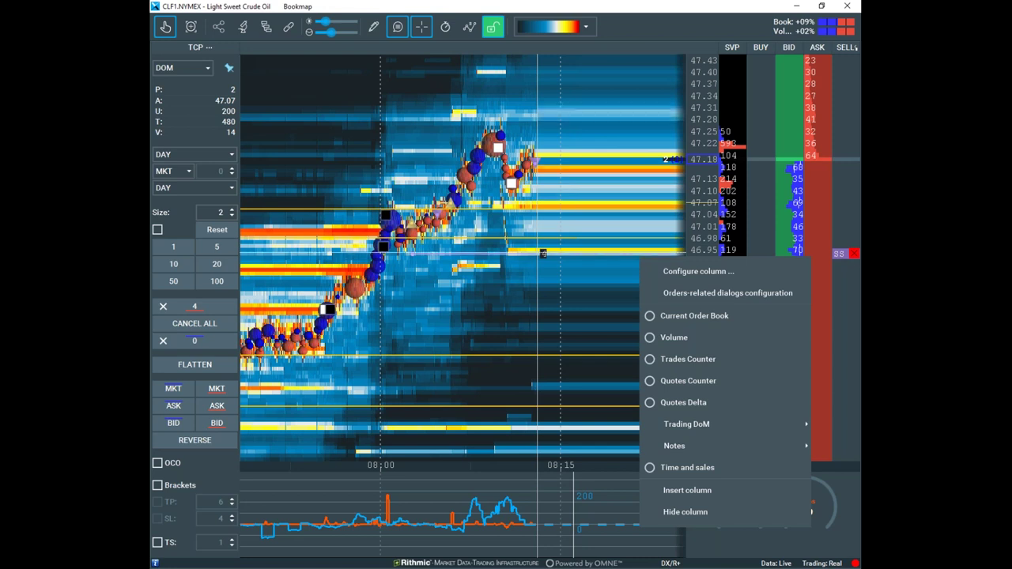
left_click(842, 259)
left_click(842, 257)
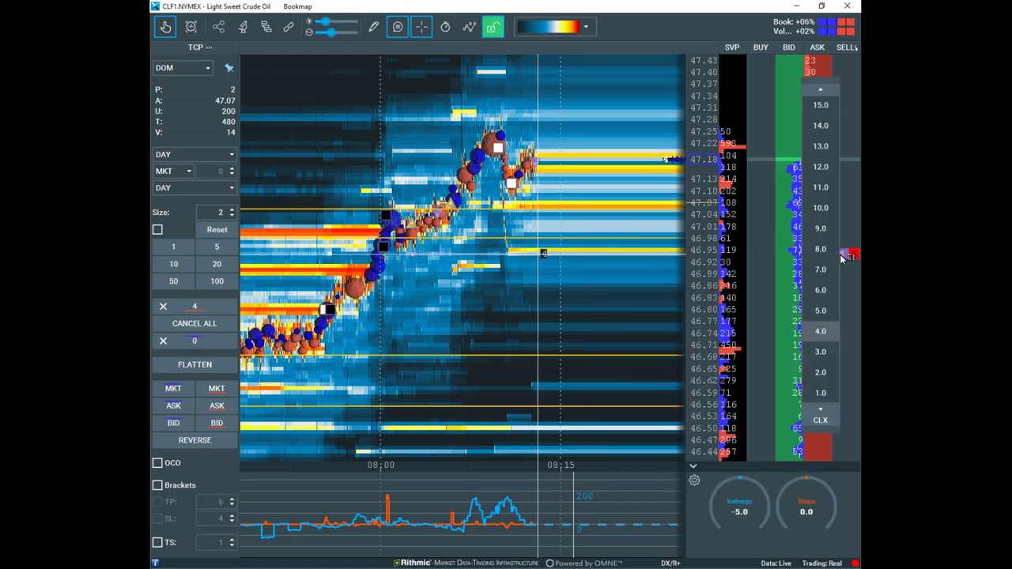
left_click(819, 373)
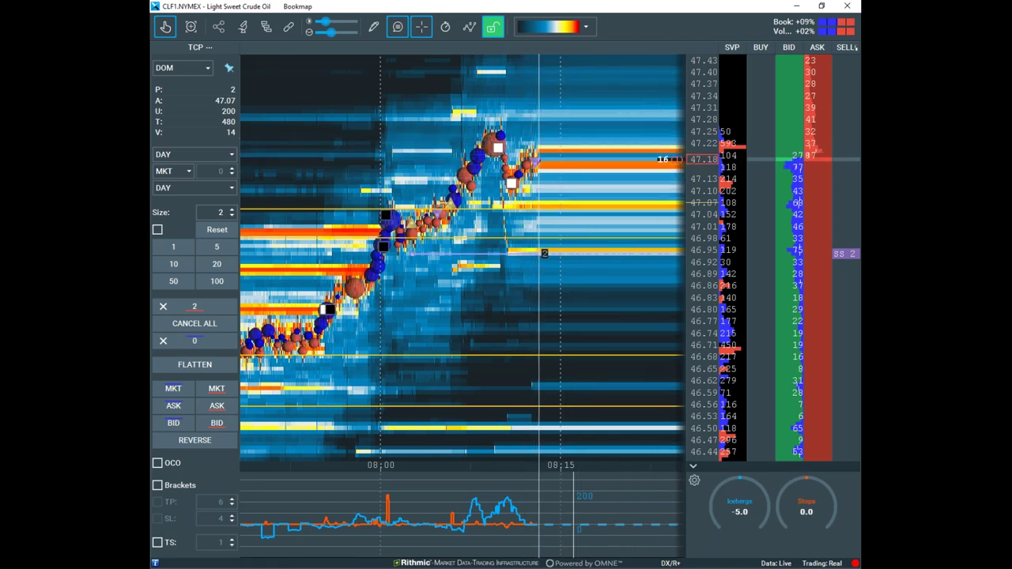
Show the hourly thinkorswim /CL chart at full size and examine the price history around the early-March drop.
left_click_drag(625, 0, 402, 99)
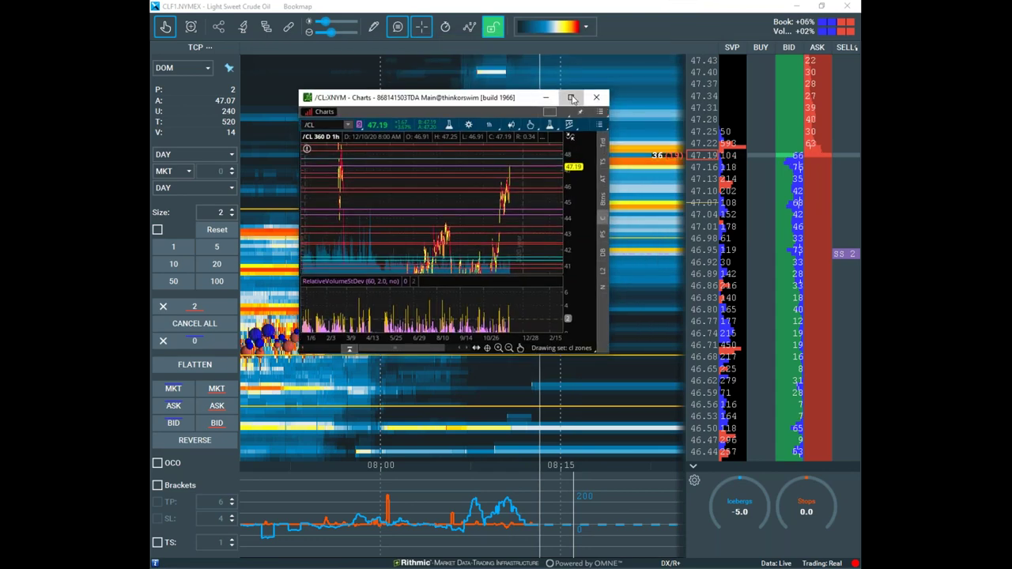
left_click(571, 97)
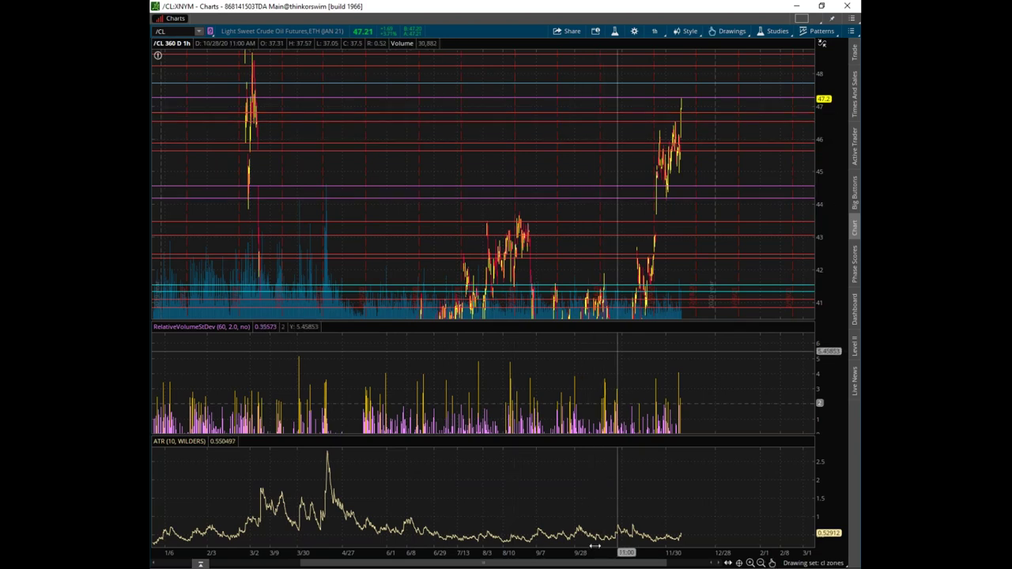
left_click_drag(596, 552, 288, 551)
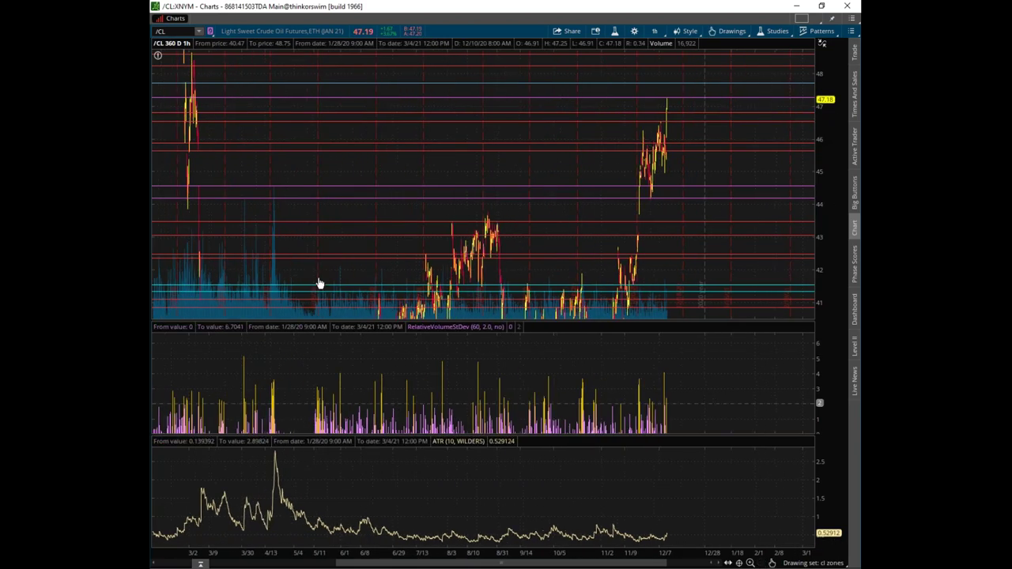
left_click_drag(356, 172, 822, 170)
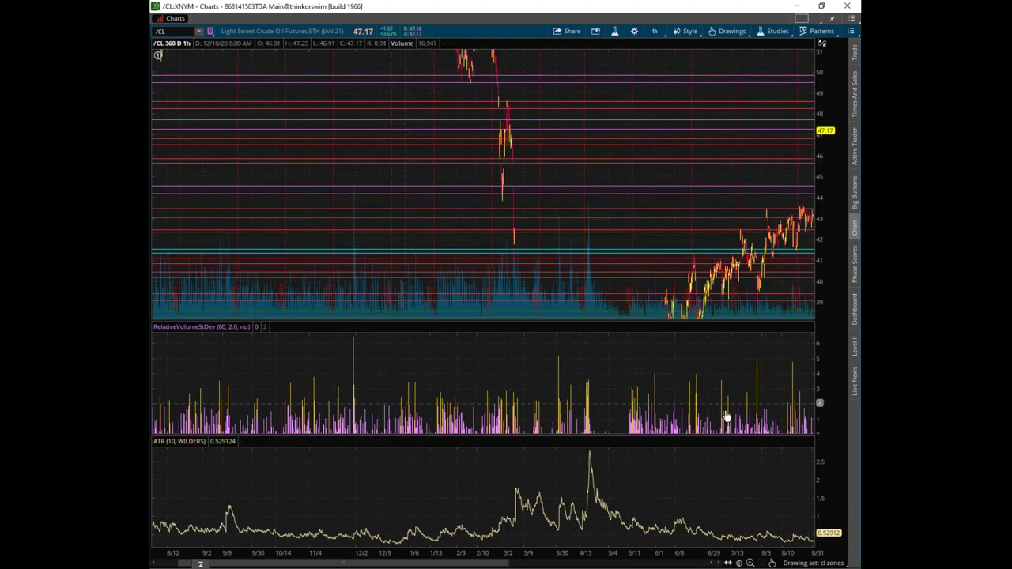
left_click_drag(360, 564, 237, 561)
left_click_drag(531, 553, 465, 221)
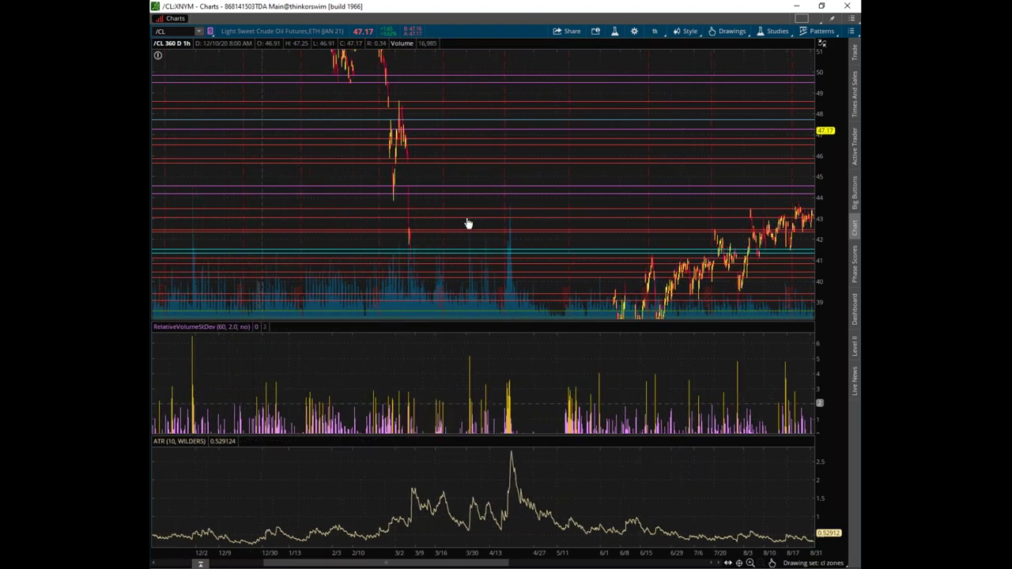
left_click_drag(472, 169, 528, 183)
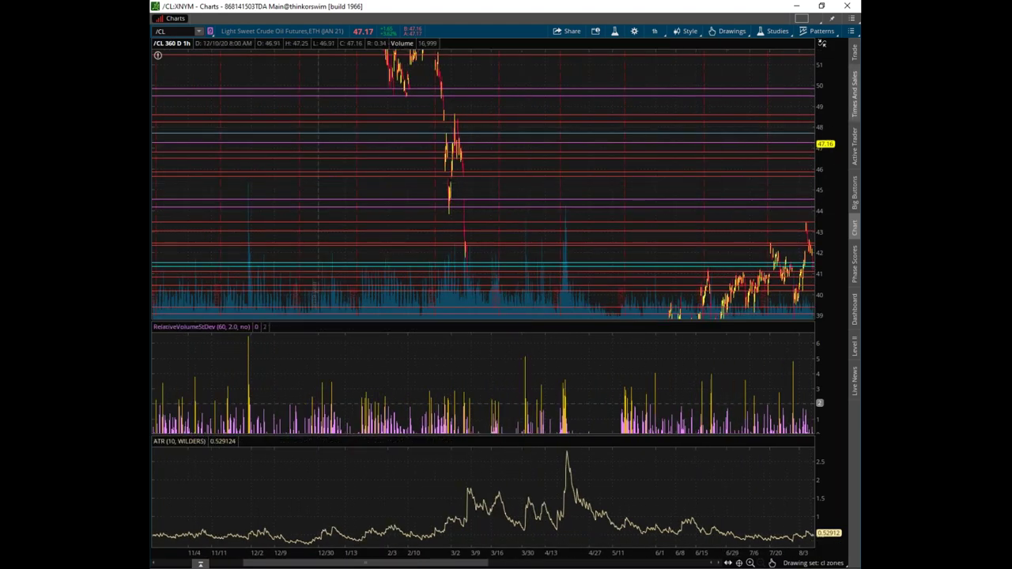
Examine the hourly /CL chart's early-March decline and later recovery, adjusting the price and time scales around the 47 to 49 levels.
left_click_drag(831, 124, 830, 141)
left_click_drag(399, 556, 389, 181)
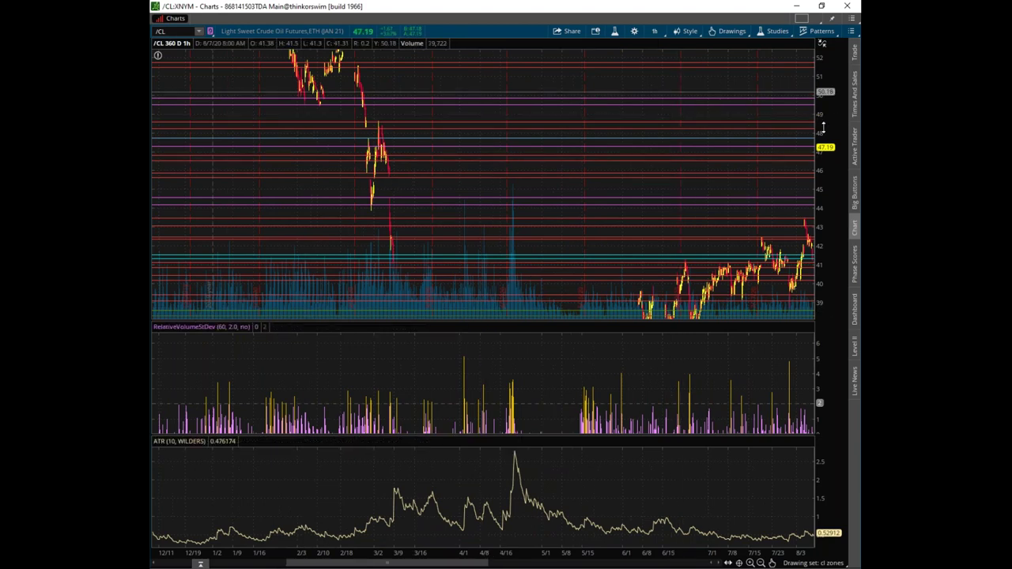
left_click_drag(823, 127, 822, 146)
left_click_drag(476, 132, 554, 100)
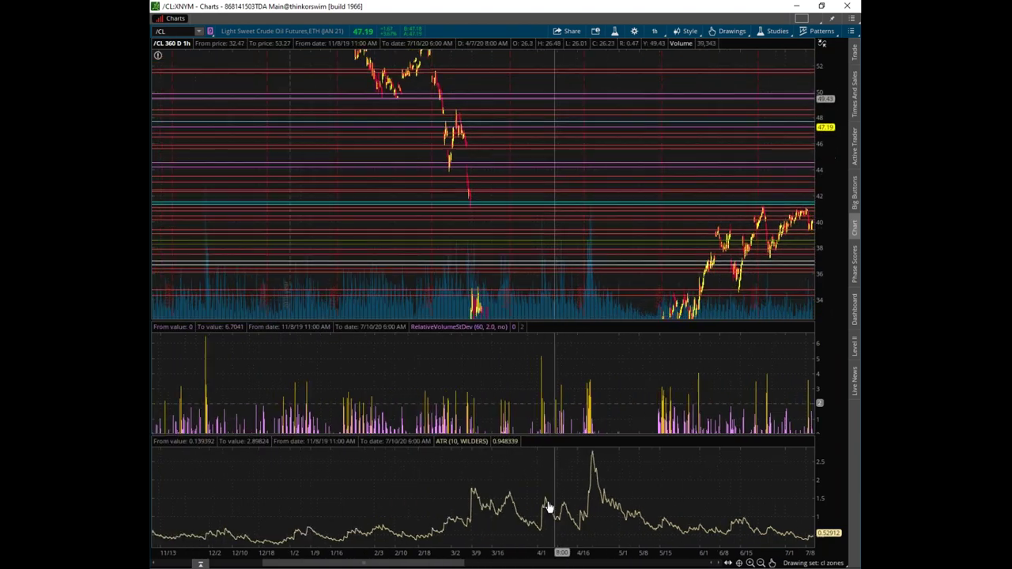
left_click_drag(557, 556, 257, 566)
left_click_drag(512, 552, 356, 554)
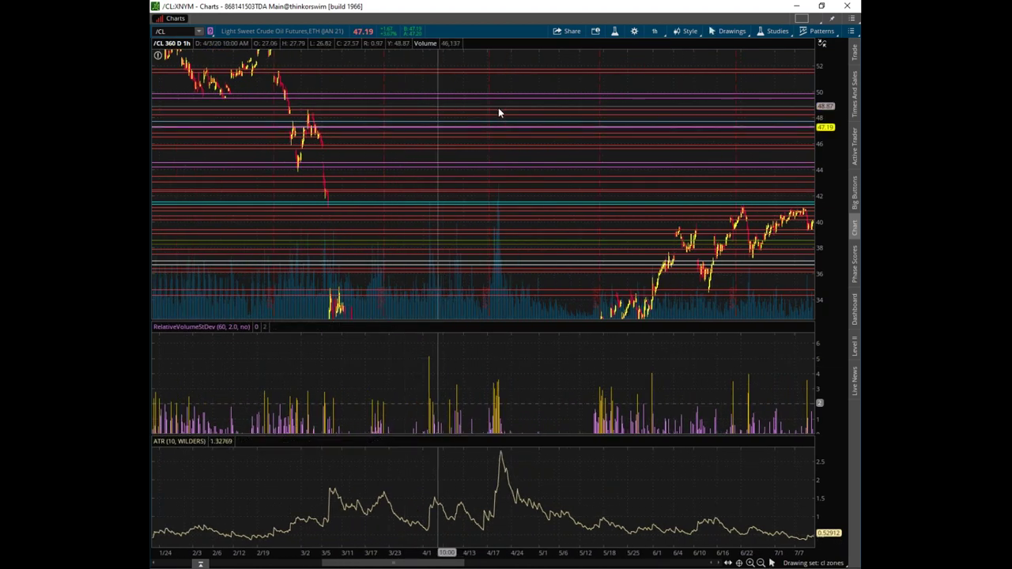
Compare the current December price with the early-March price zone on the hourly /CL chart, and return to the Bookmap crude oil chart.
left_click_drag(502, 110, 300, 104)
left_click_drag(725, 143, 338, 148)
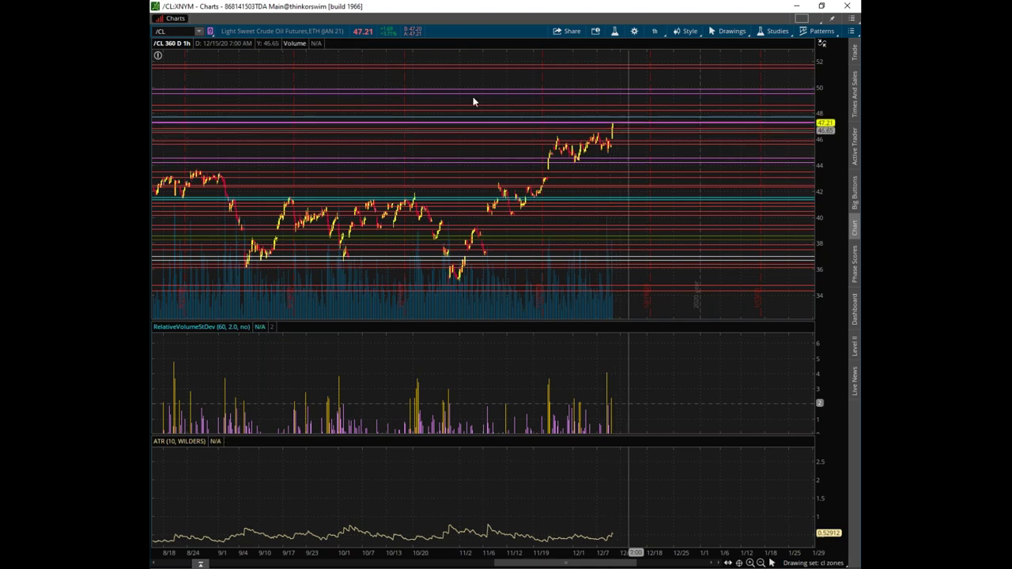
left_click_drag(459, 110, 591, 116)
left_click_drag(443, 107, 643, 111)
left_click_drag(285, 126, 543, 129)
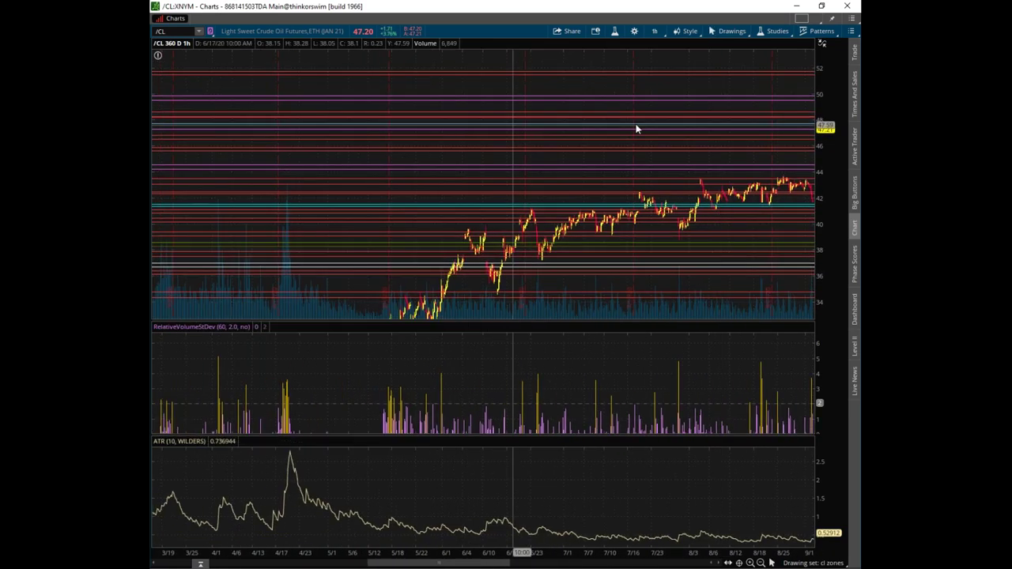
left_click_drag(299, 130, 598, 135)
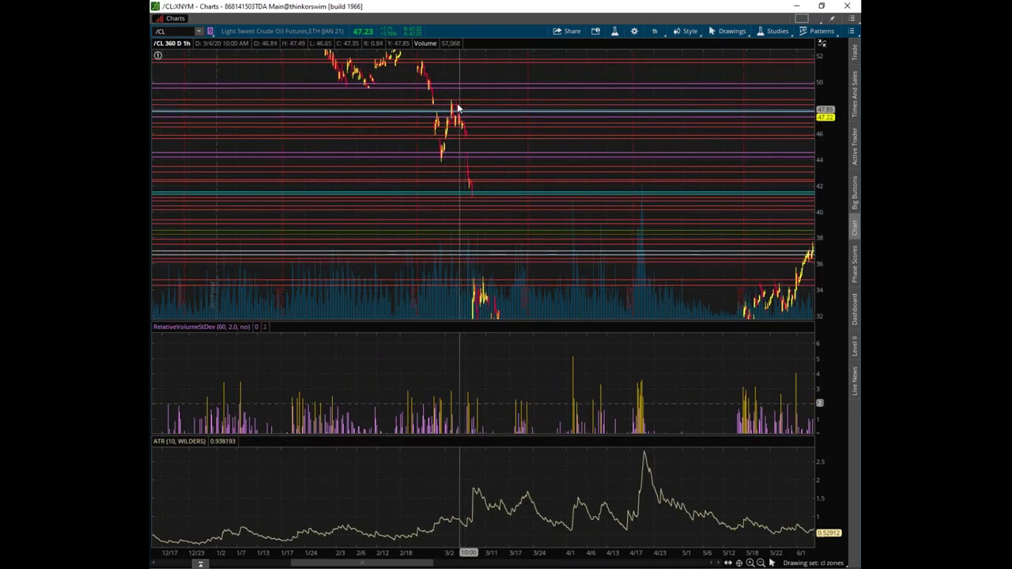
key("Escape")
key("Escape")
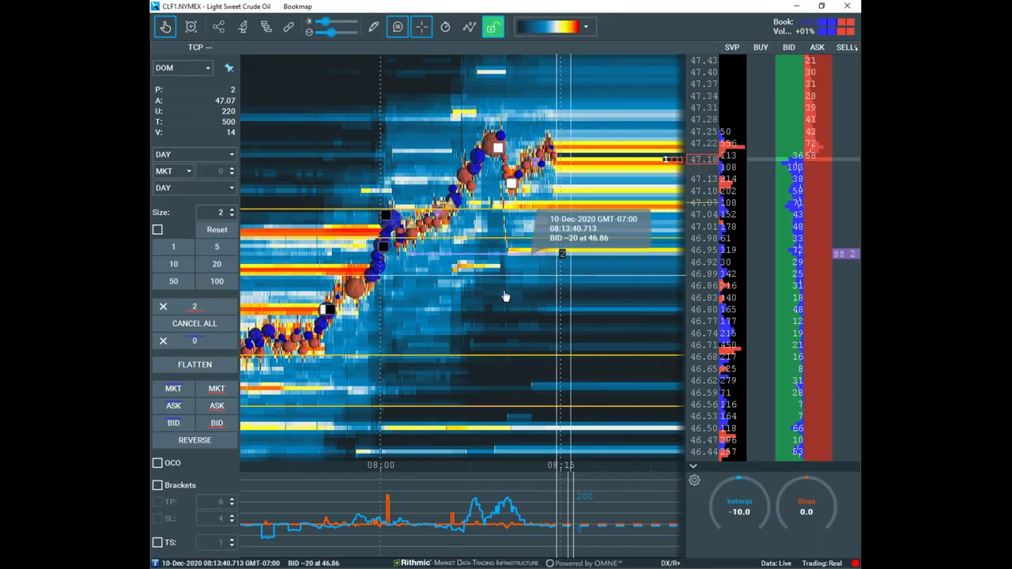
Examine the Bookmap price action from 07:58 to 08:06 around the trade entry and the 46.94 sell stop.
left_click_drag(457, 285, 520, 240)
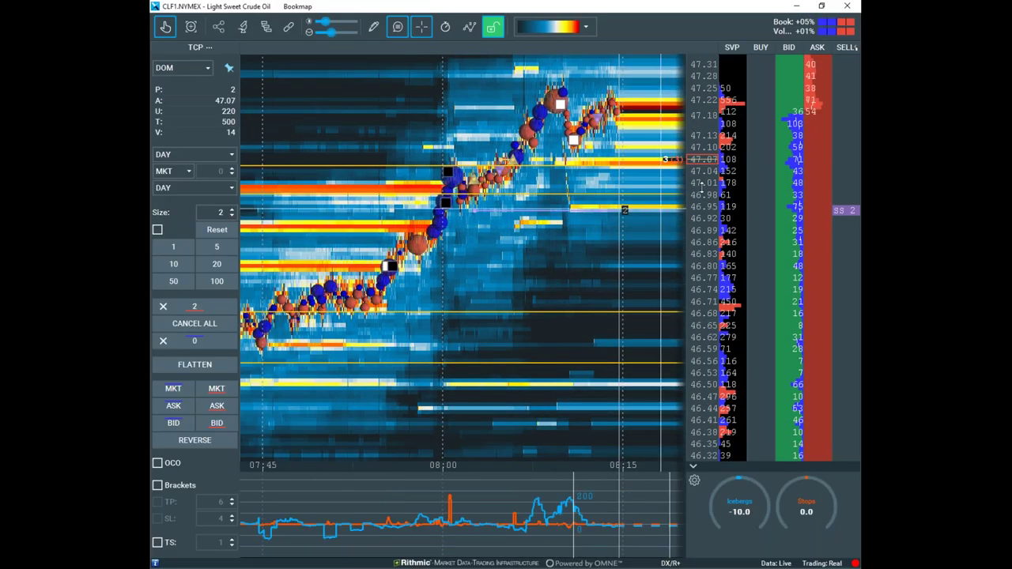
scroll(702, 189, "up", 3)
scroll(536, 213, "up", 3)
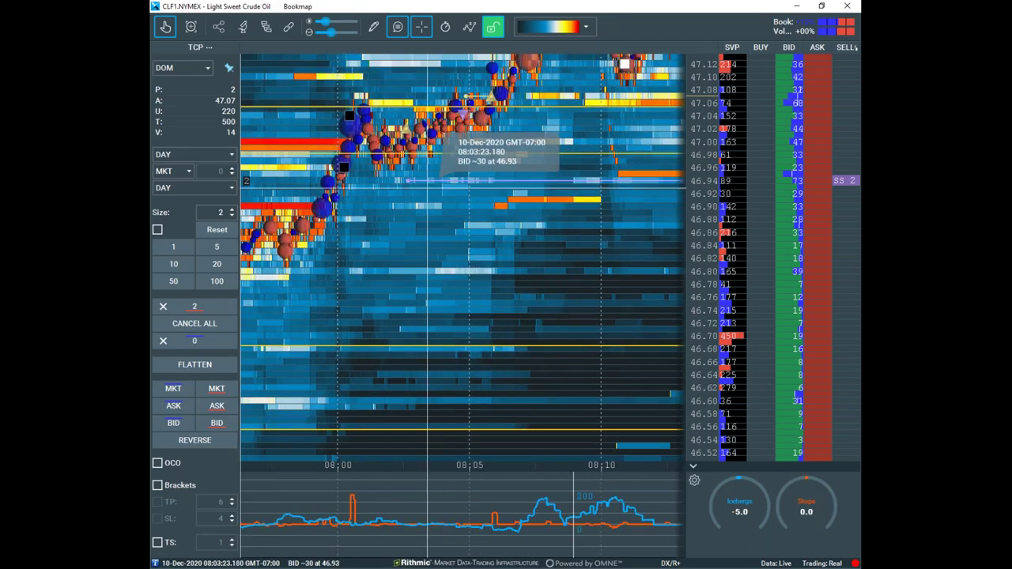
left_click_drag(436, 189, 499, 254)
scroll(451, 256, "up", 2)
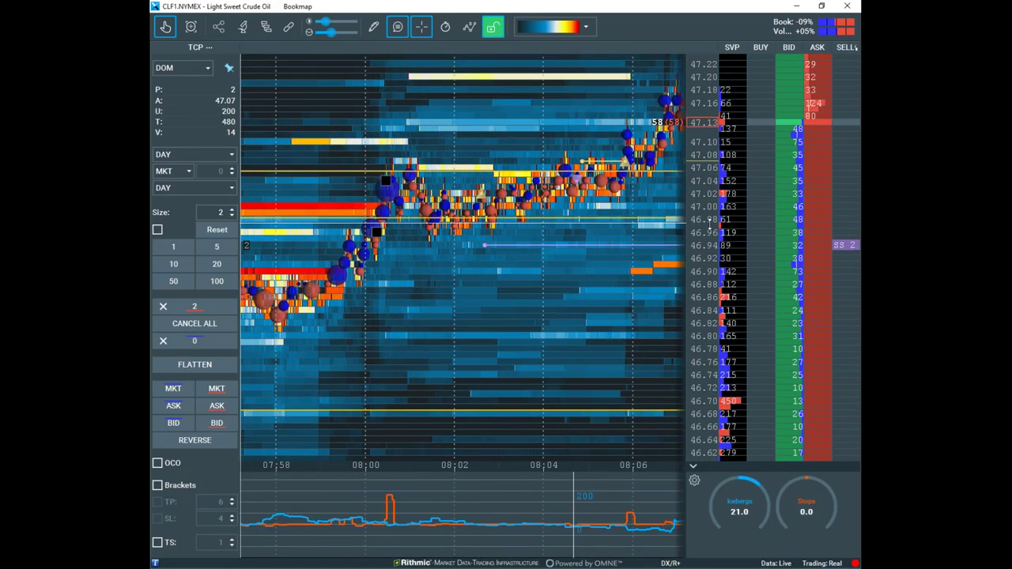
scroll(703, 209, "up", 1)
scroll(703, 207, "up", 2)
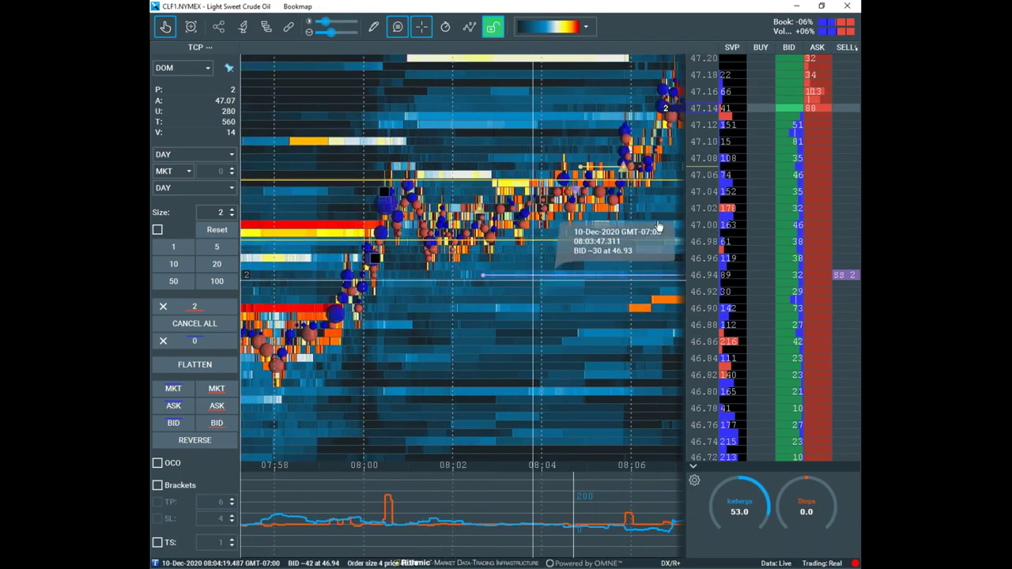
Inspect individual price levels and the stops spike just after 08:00 on the Bookmap heatmap.
scroll(569, 200, "up", 2)
scroll(569, 199, "down", 3)
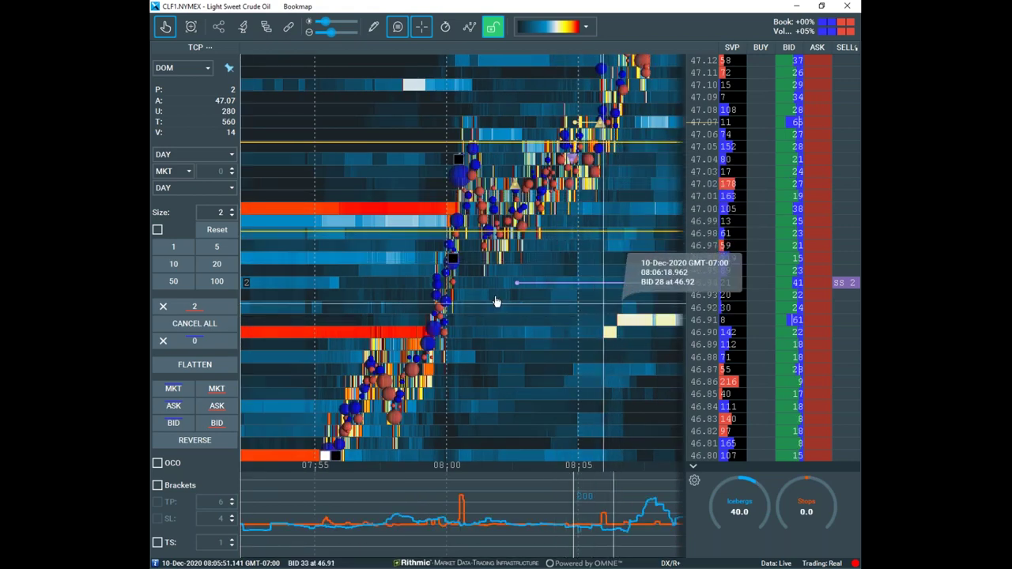
scroll(709, 229, "down", 3)
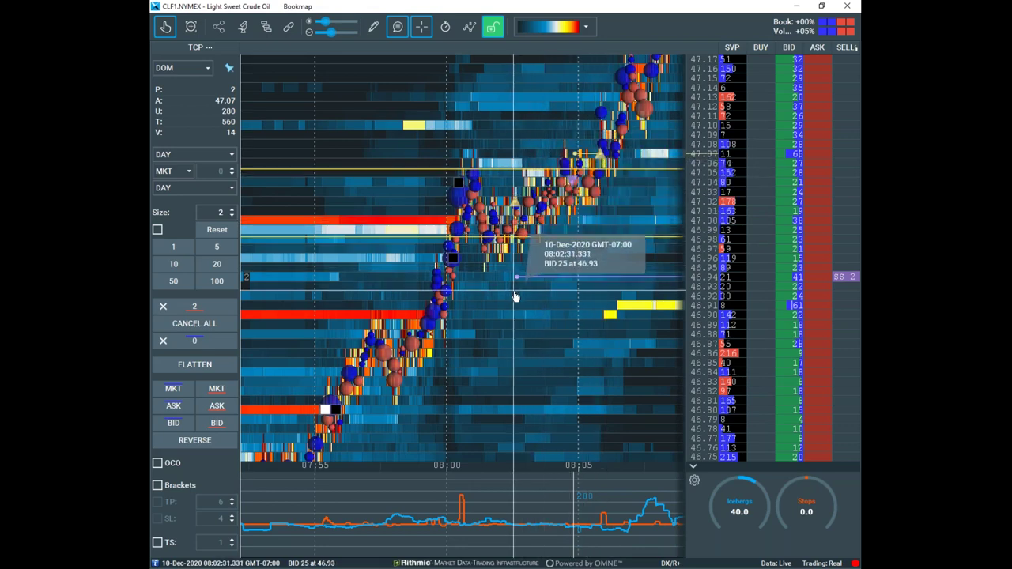
scroll(548, 247, "up", 2)
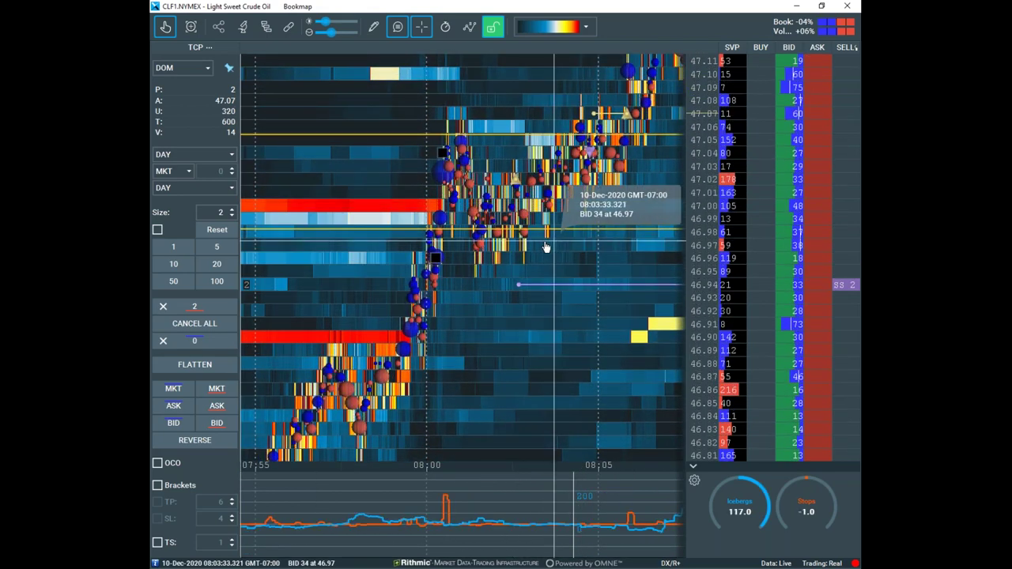
scroll(549, 247, "up", 2)
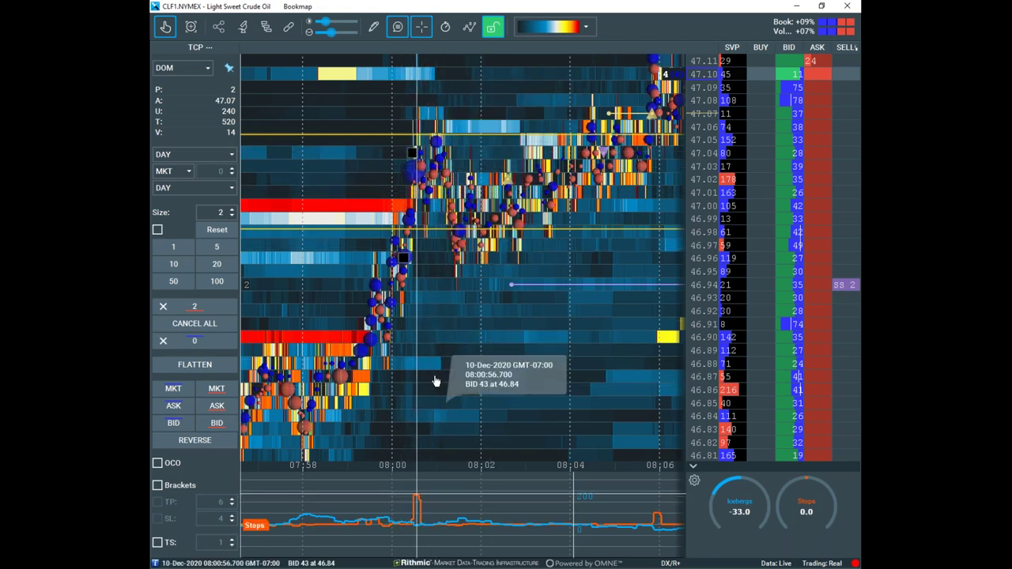
scroll(700, 169, "down", 3)
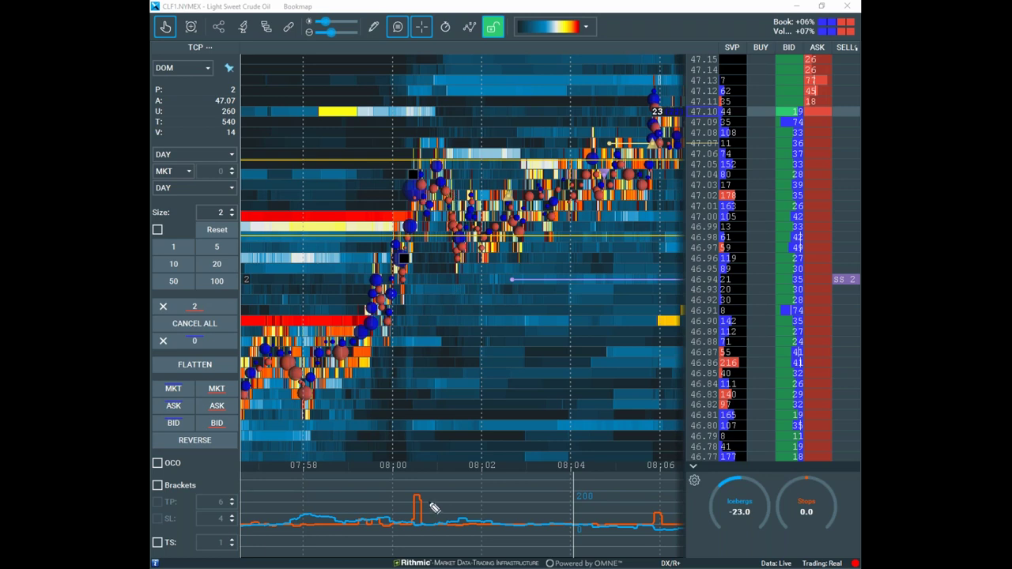
Circle the stops spike just after 08:00 and sketch the rally with possible upward and downward continuations.
left_click_drag(408, 495, 427, 486)
left_click_drag(387, 315, 441, 165)
left_click_drag(400, 277, 462, 180)
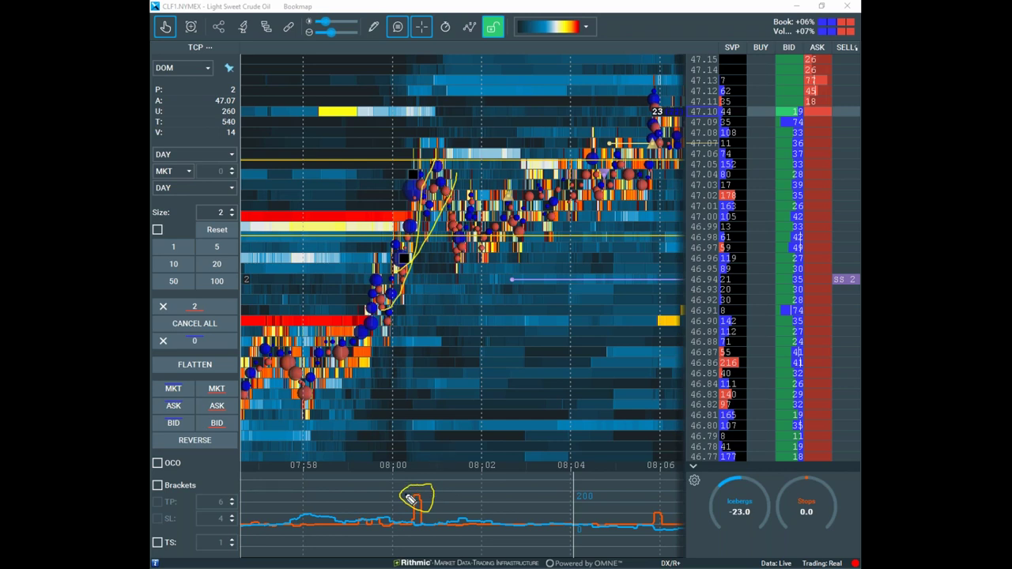
mouse_move(405, 307)
left_mouse_down()
mouse_move(462, 178)
mouse_move(557, 147)
mouse_move(615, 86)
left_mouse_up()
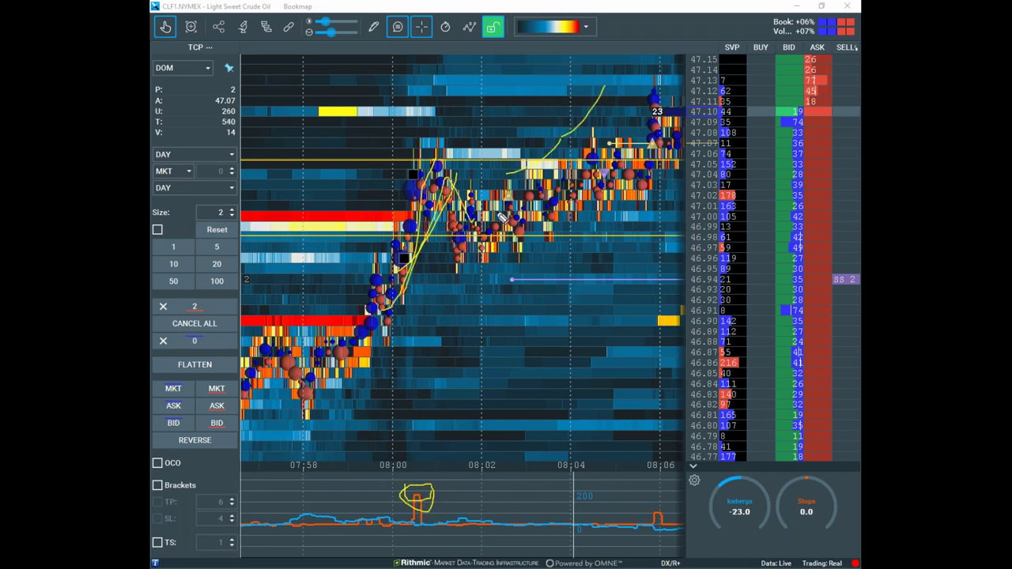
left_click_drag(416, 254, 516, 399)
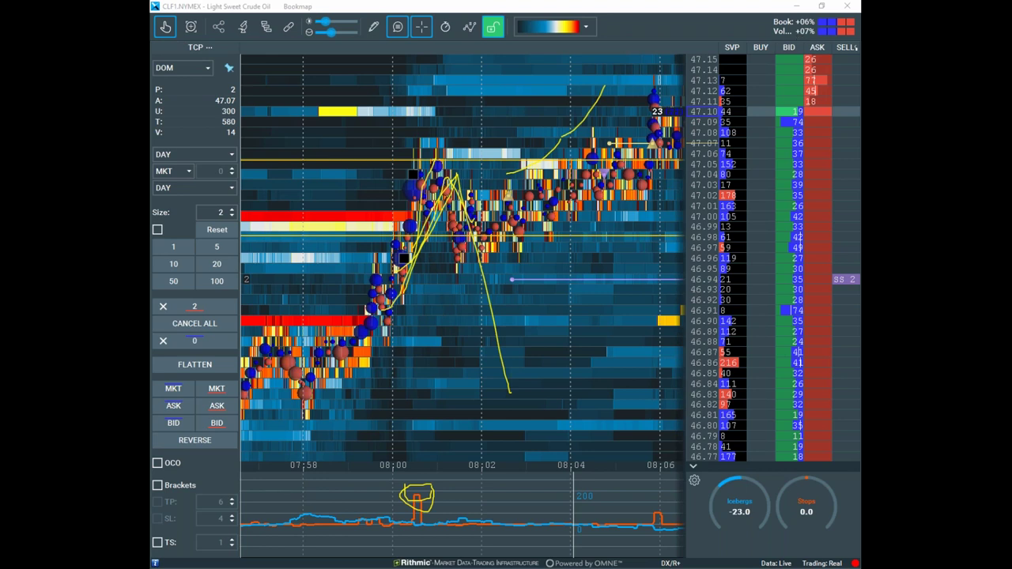
Erase the pen marks, and outline the post-08:00 consolidation, its black marker near 46.96 and the stops spike beneath it.
key("e")
mouse_move(450, 164)
left_mouse_down()
mouse_move(407, 175)
mouse_move(474, 236)
left_mouse_up()
left_click_drag(393, 465, 447, 479)
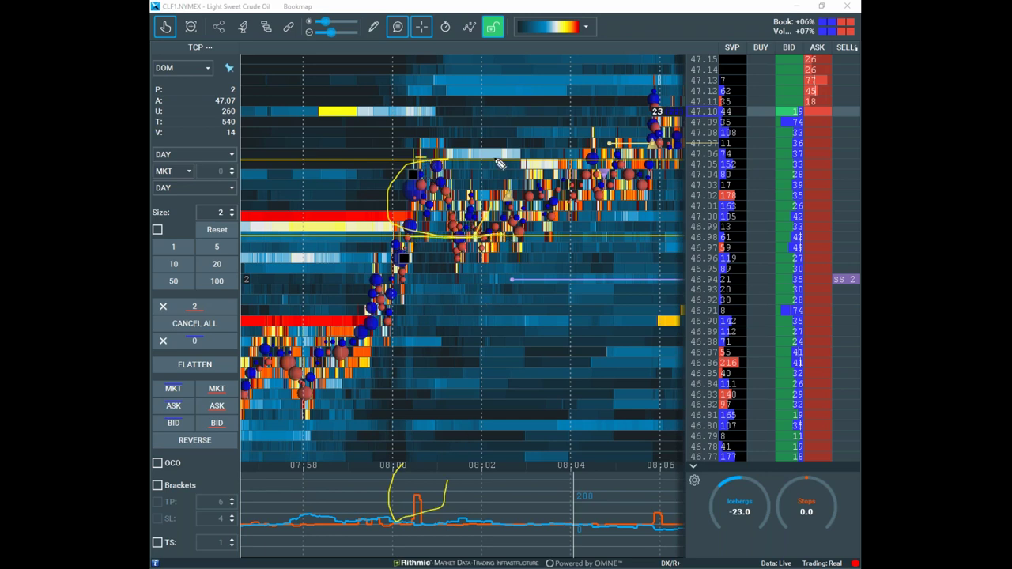
left_click_drag(402, 260, 468, 238)
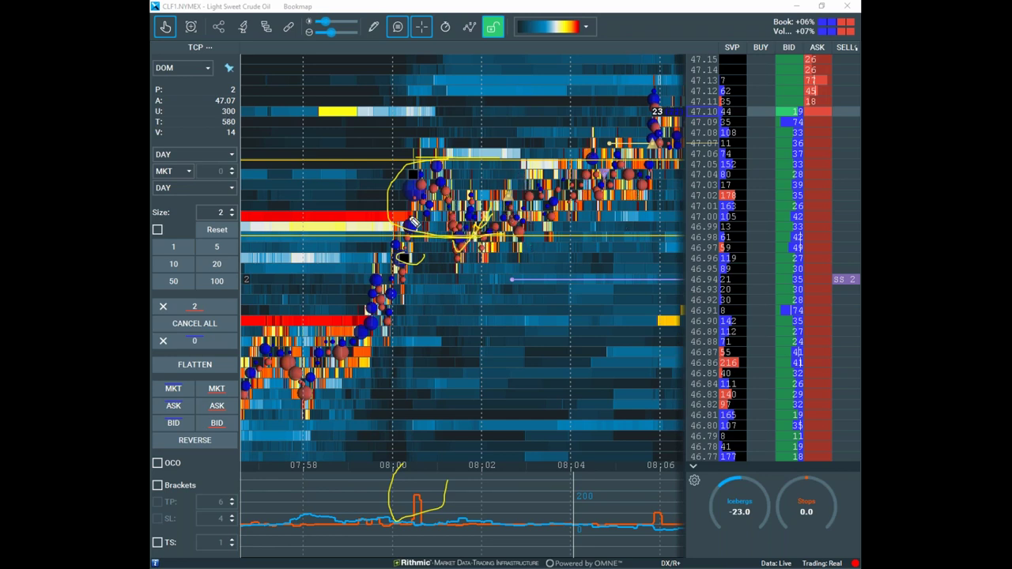
left_click_drag(416, 238, 498, 233)
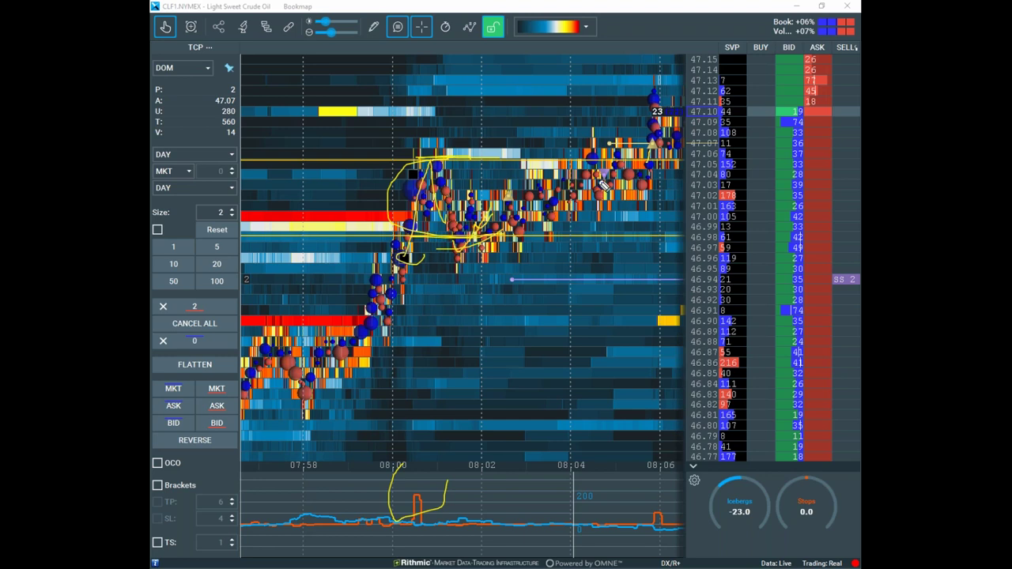
Mark the price holding between 08:04 and 08:06, and sketch a possible drop through the 46.94 stop level.
left_click_drag(591, 184, 590, 186)
mouse_move(626, 223)
left_mouse_down()
mouse_move(644, 166)
mouse_move(666, 193)
left_mouse_up()
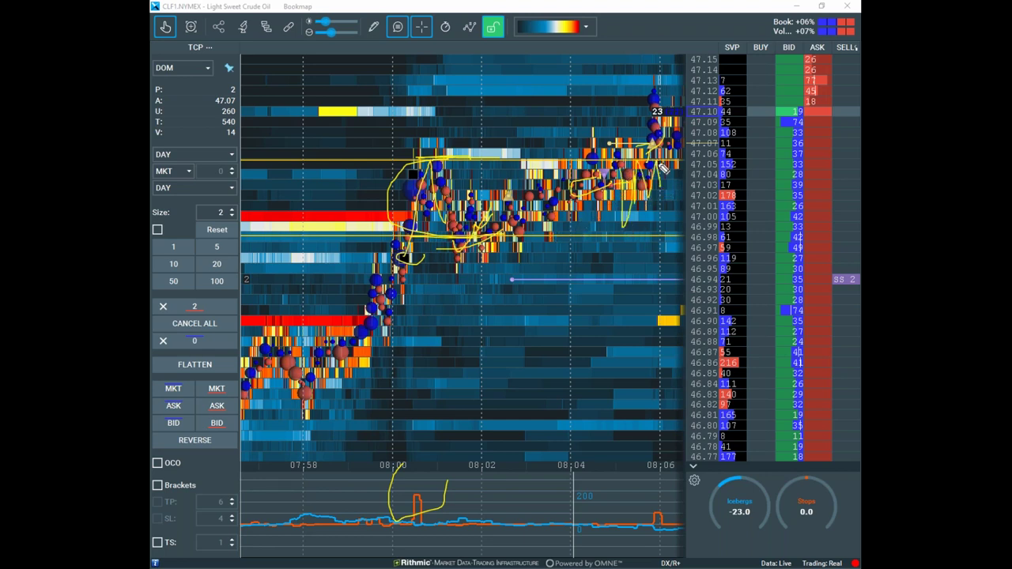
left_click_drag(654, 236, 671, 342)
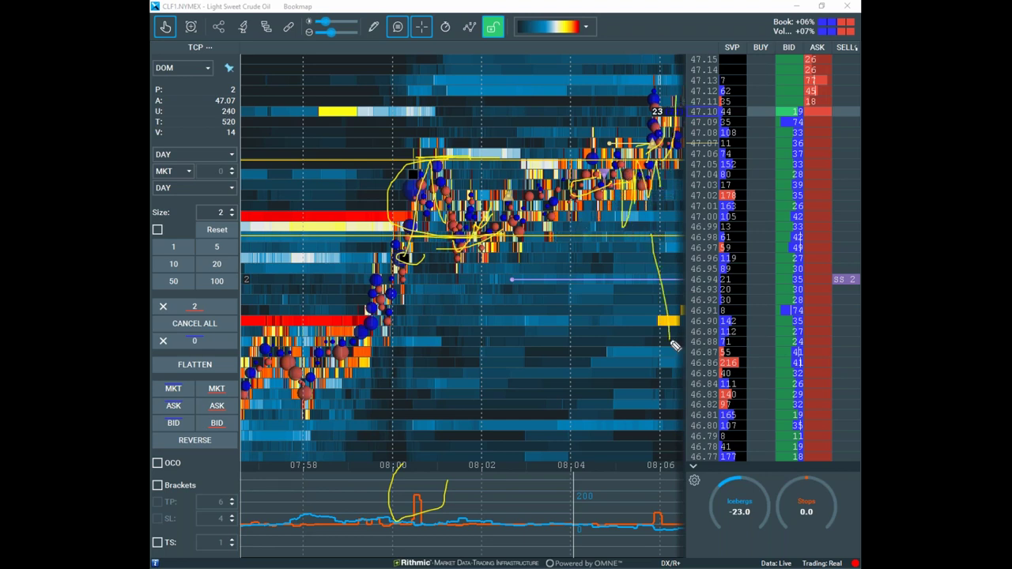
mouse_move(660, 186)
left_mouse_down()
mouse_move(662, 225)
mouse_move(682, 202)
left_mouse_up()
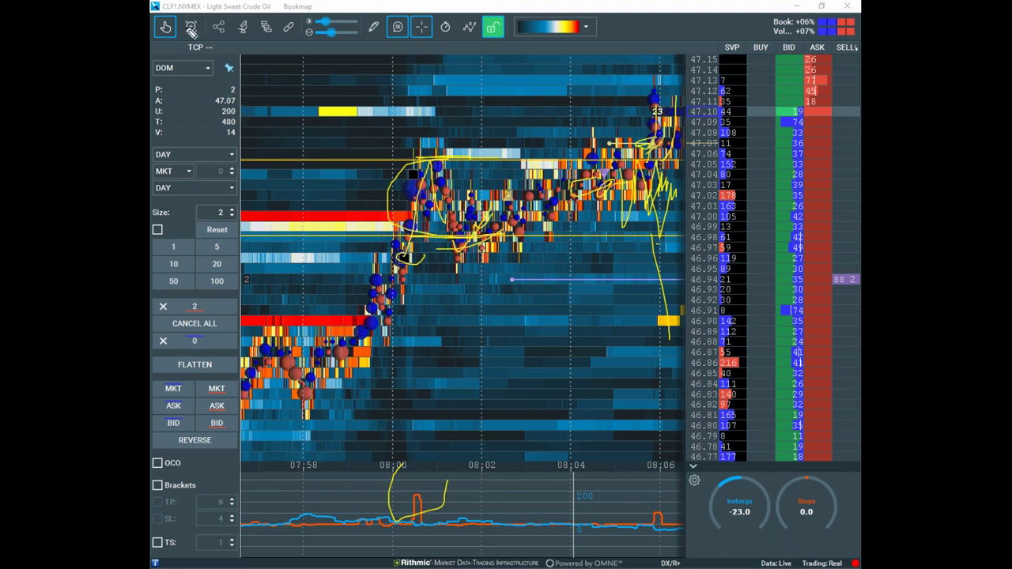
Clear the pen marks and show the price action from 08:00 up to the live price.
key("Escape")
scroll(465, 131, "down", 3)
left_click_drag(551, 128, 418, 150)
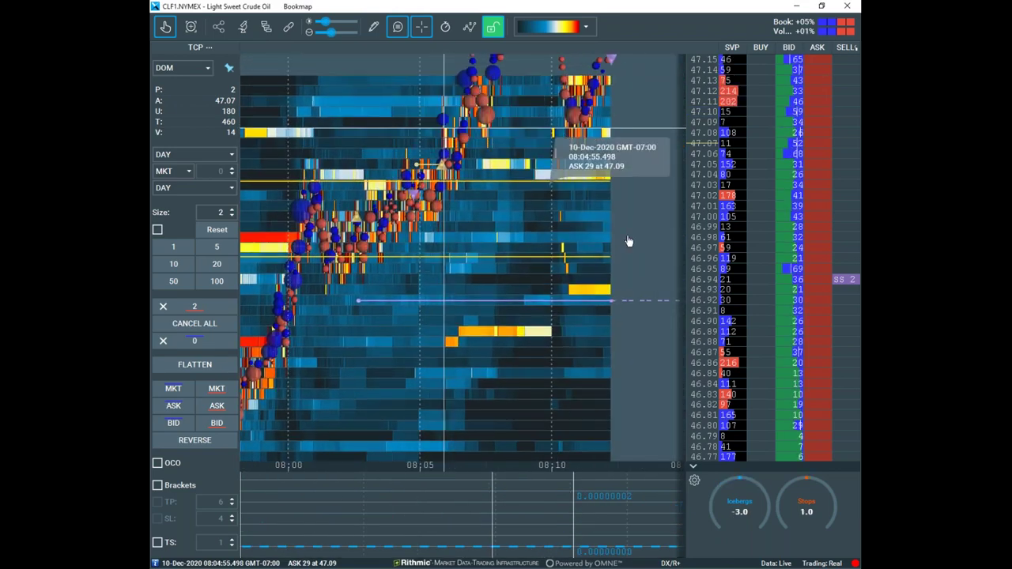
left_click_drag(646, 187, 542, 271)
scroll(542, 271, "down", 3)
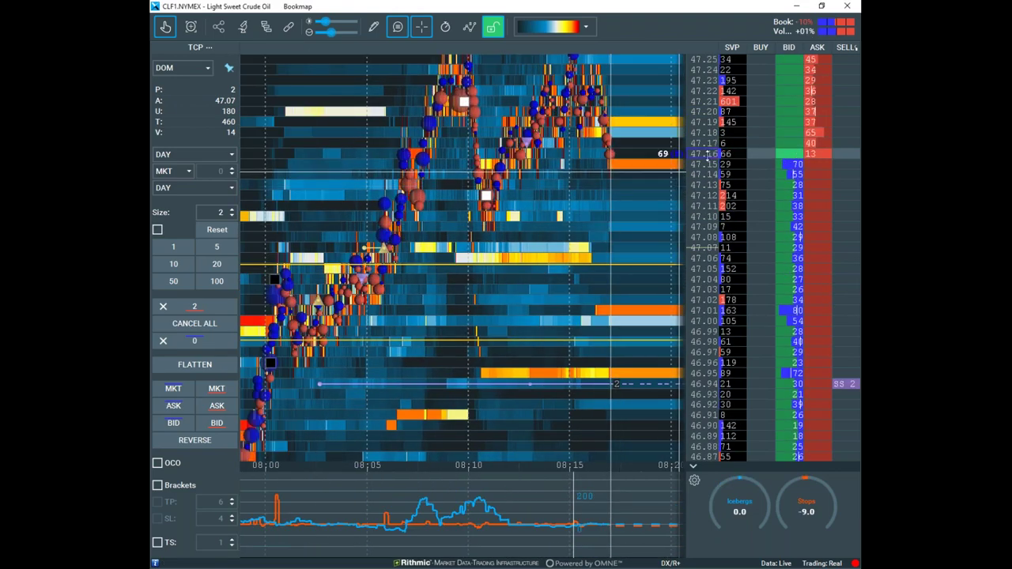
scroll(706, 156, "down", 3)
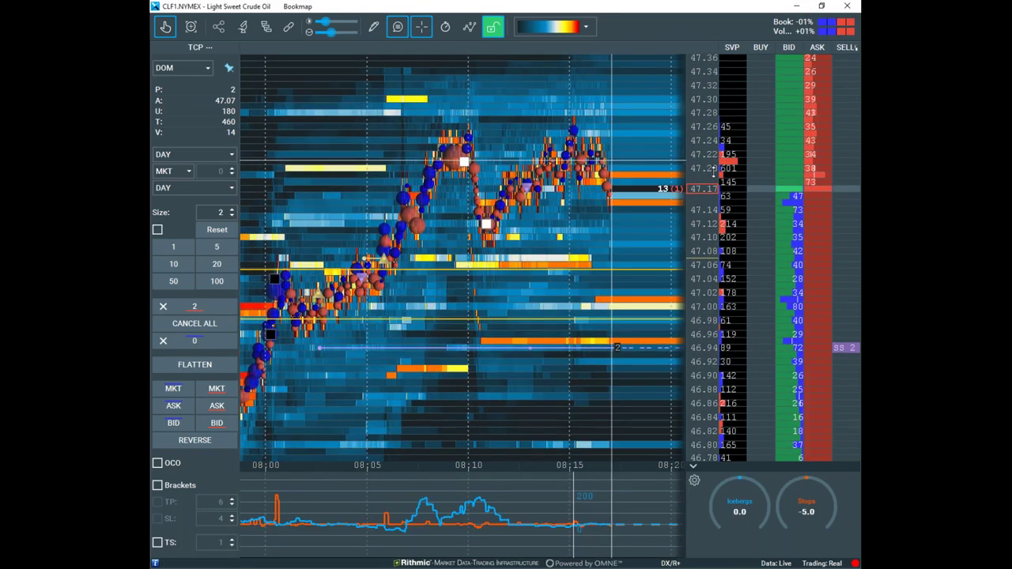
scroll(706, 169, "up", 2)
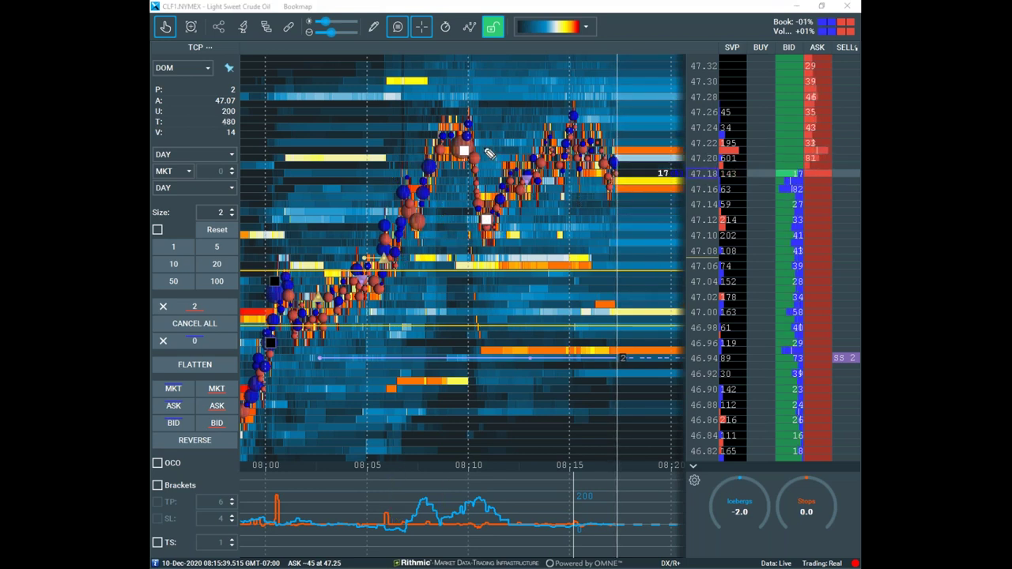
Circle the white markers near 08:10, extend their range to the live price, outline the range and sketch possible breakouts up and down.
mouse_move(472, 148)
left_mouse_down()
mouse_move(484, 212)
mouse_move(475, 220)
mouse_move(494, 215)
mouse_move(571, 131)
mouse_move(494, 148)
mouse_move(609, 136)
mouse_move(620, 190)
left_mouse_up()
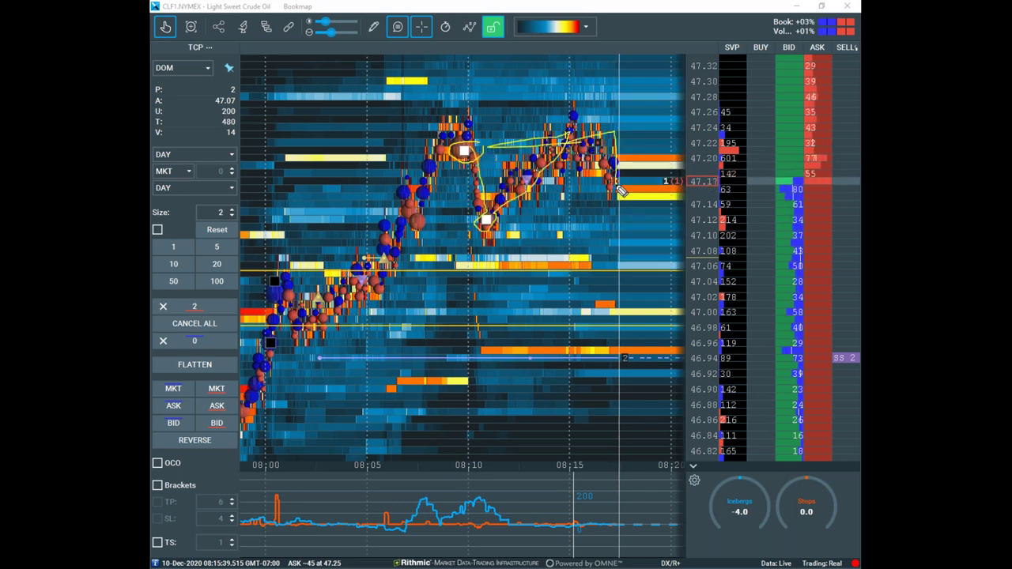
mouse_move(510, 228)
left_mouse_down()
mouse_move(630, 226)
mouse_move(621, 261)
mouse_move(630, 344)
left_mouse_up()
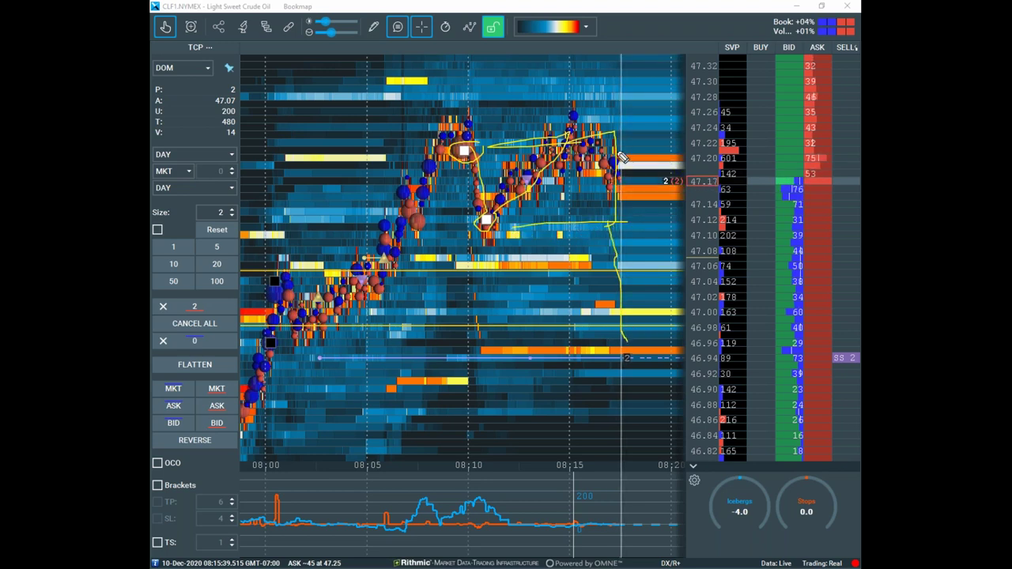
mouse_move(655, 122)
left_mouse_down()
mouse_move(672, 52)
mouse_move(673, 94)
mouse_move(435, 122)
mouse_move(598, 311)
left_mouse_up()
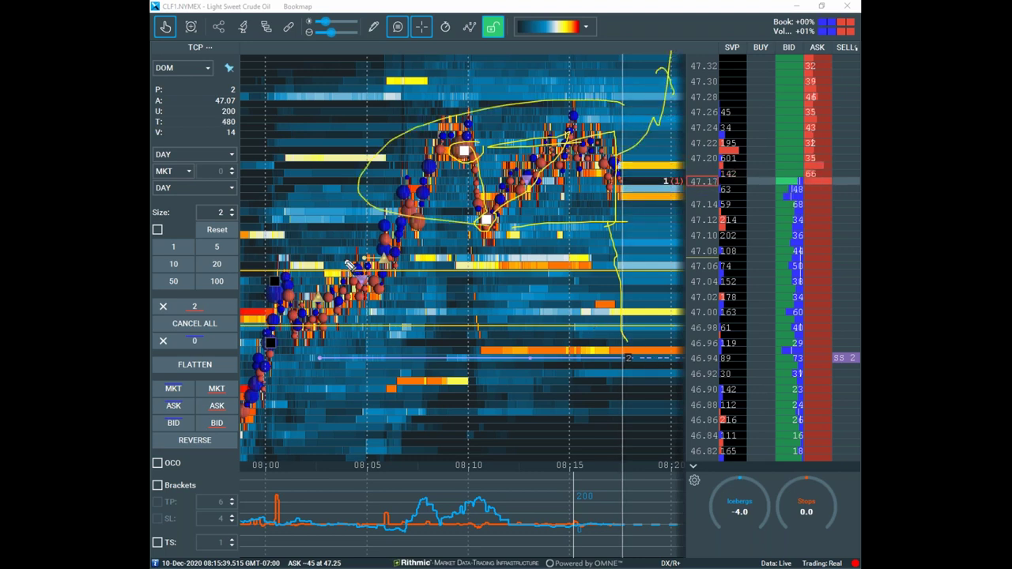
Circle the 08:00 to 08:06 consolidation, its stops spike, the area below the 46.94 stop and the iceberg peaks around 08:07 to 08:12.
mouse_move(375, 273)
left_mouse_down()
mouse_move(252, 313)
mouse_move(390, 296)
left_mouse_up()
mouse_move(278, 500)
left_mouse_down()
mouse_move(264, 510)
mouse_move(319, 469)
left_mouse_up()
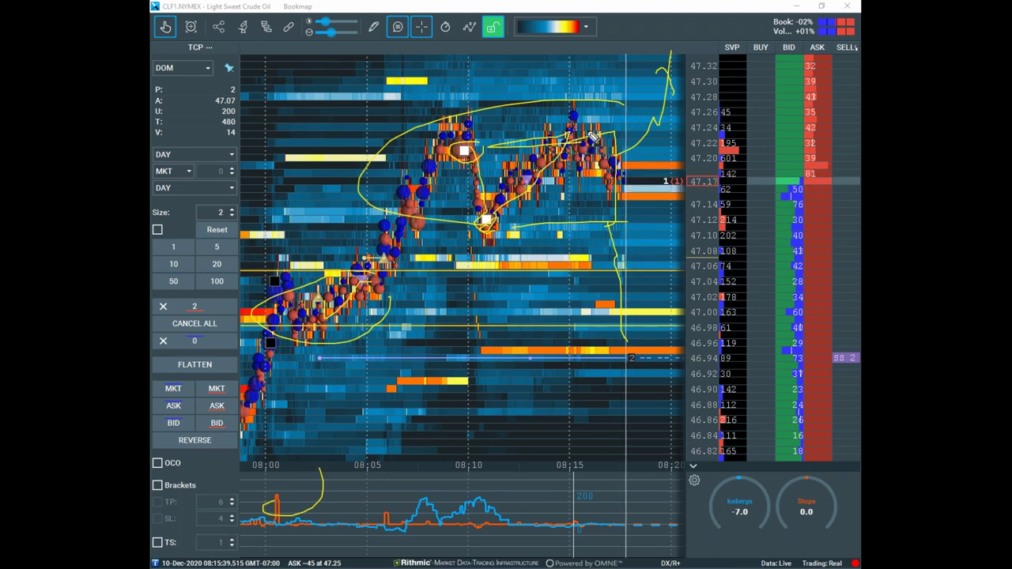
left_click_drag(639, 372, 678, 356)
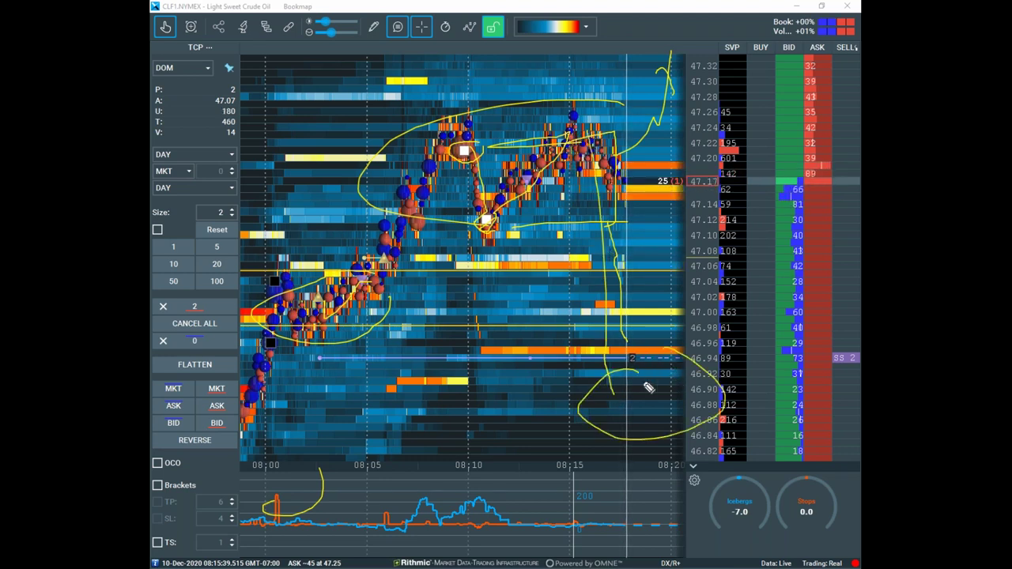
mouse_move(479, 494)
left_mouse_down()
mouse_move(419, 491)
mouse_move(572, 491)
left_mouse_up()
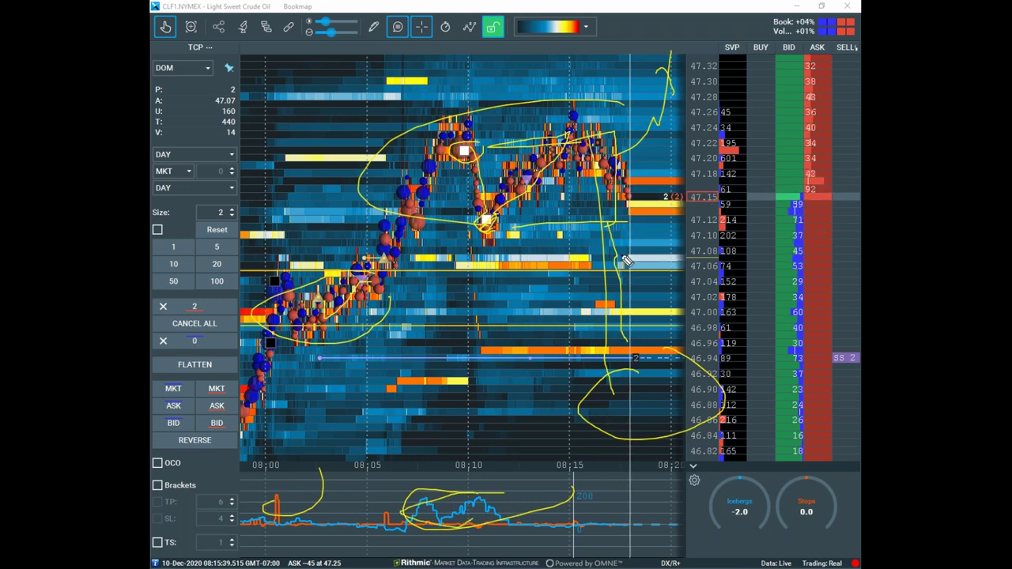
Sketch a possible rebound from the 46.94 stop level to about 47.10 and clear all pen marks.
left_click_drag(633, 357, 651, 235)
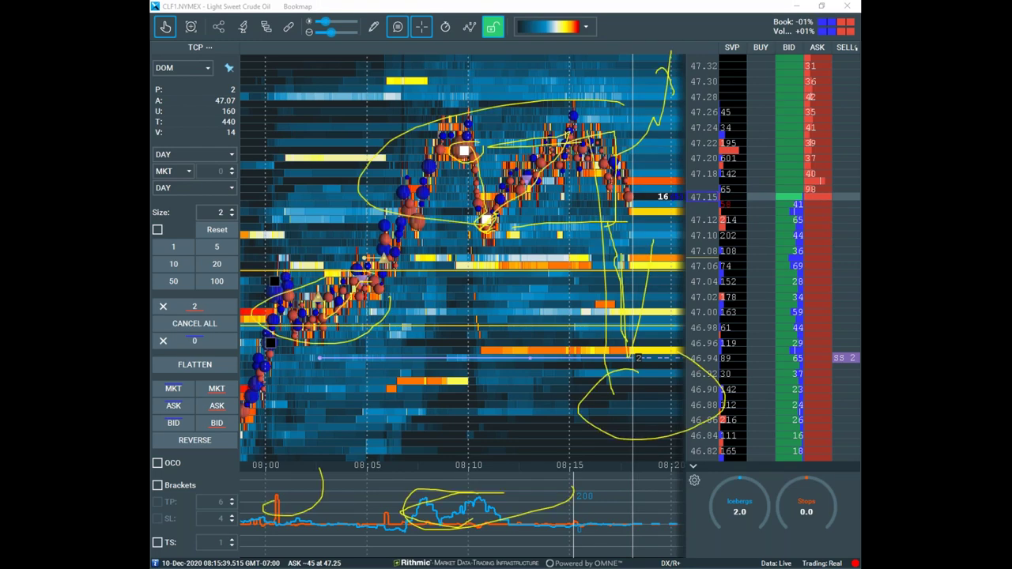
key("Escape")
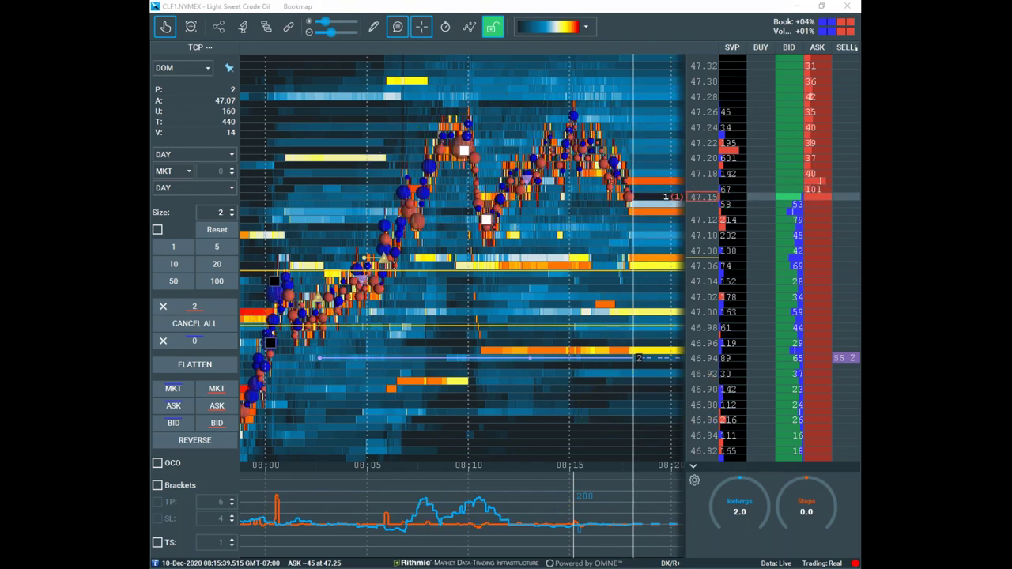
Examine the earlier run-up between 07:35 and 07:45, including its stops spikes around 07:39 to 07:40.
scroll(475, 261, "down", 3)
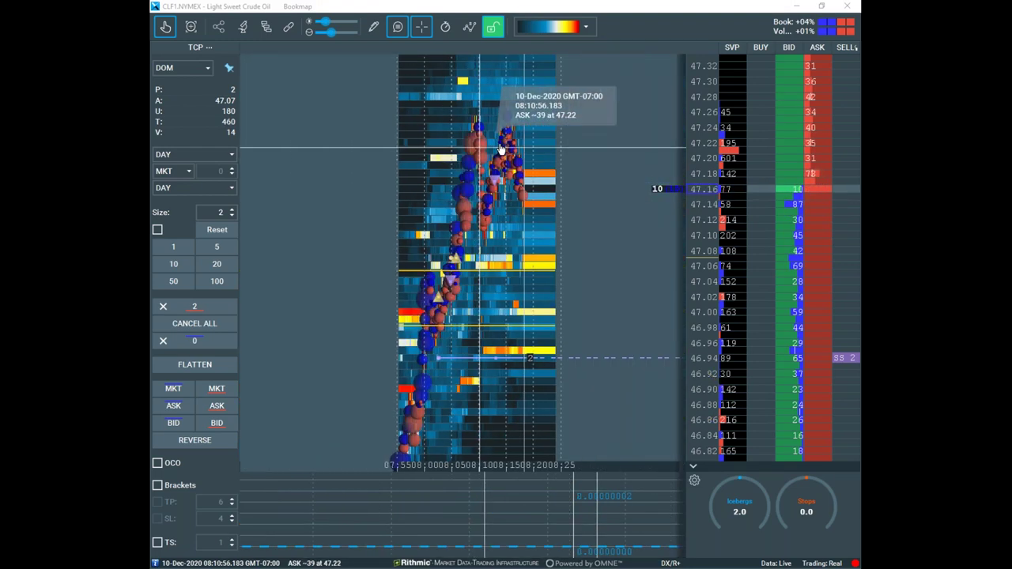
left_click_drag(475, 260, 530, 166)
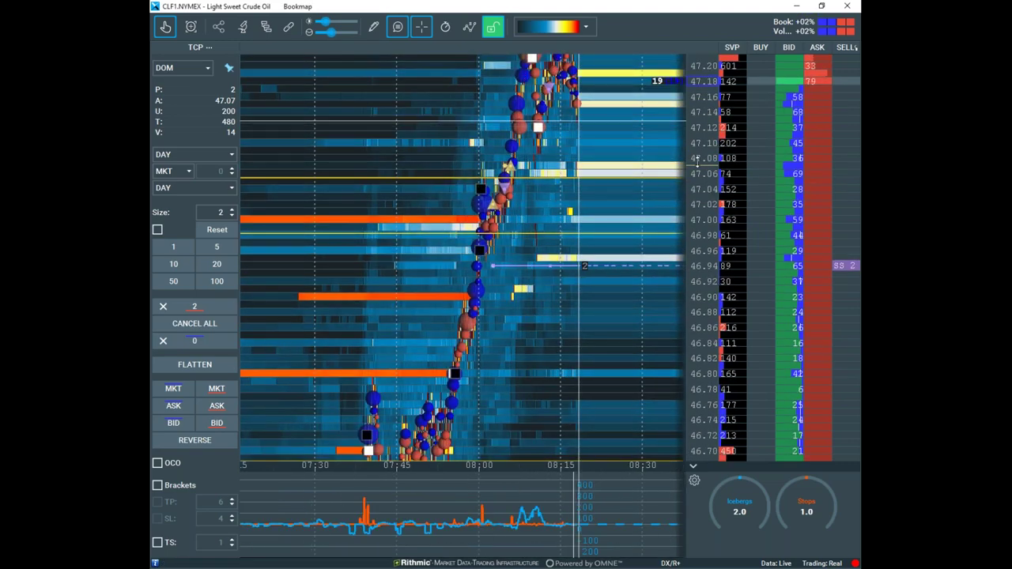
scroll(588, 261, "down", 3)
left_click_drag(565, 282, 591, 185)
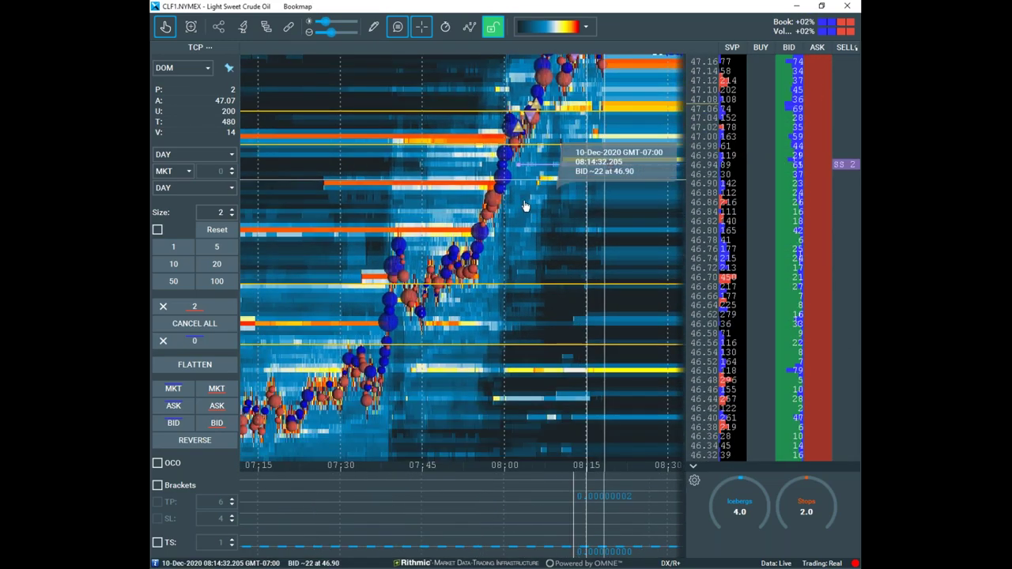
scroll(525, 202, "up", 2)
left_click_drag(422, 273, 550, 235)
scroll(507, 255, "up", 2)
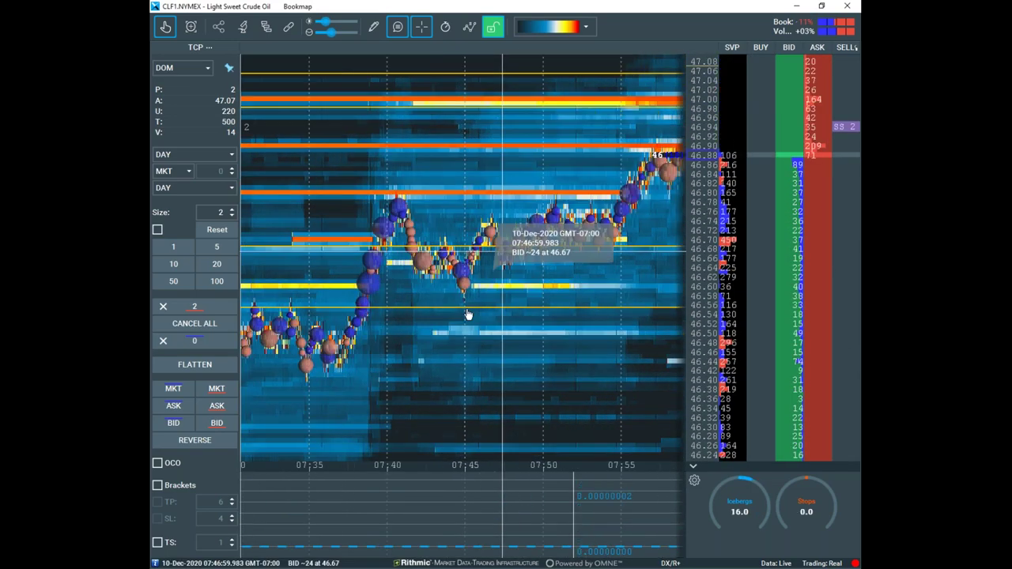
scroll(409, 339, "up", 4)
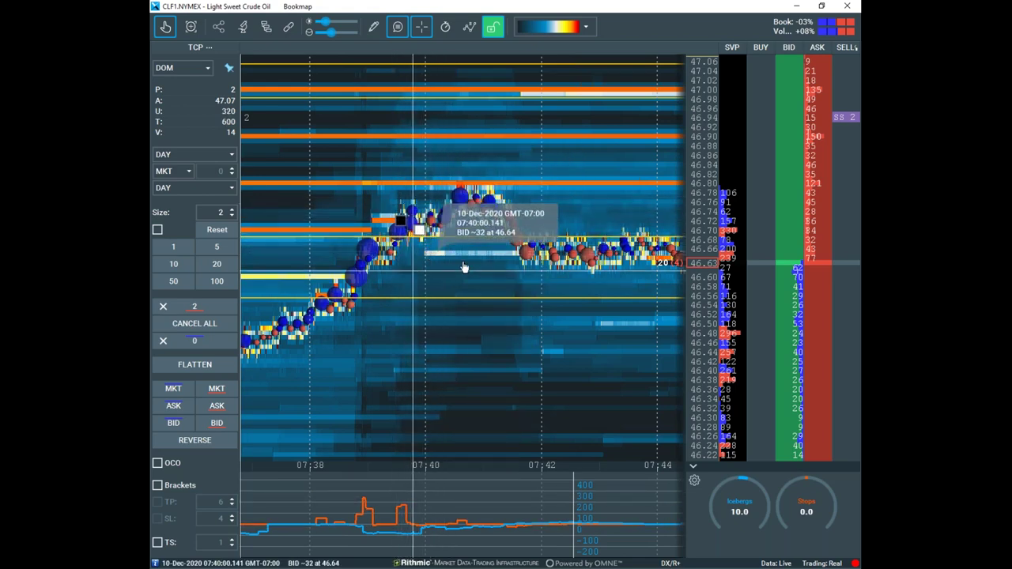
scroll(475, 269, "down", 3)
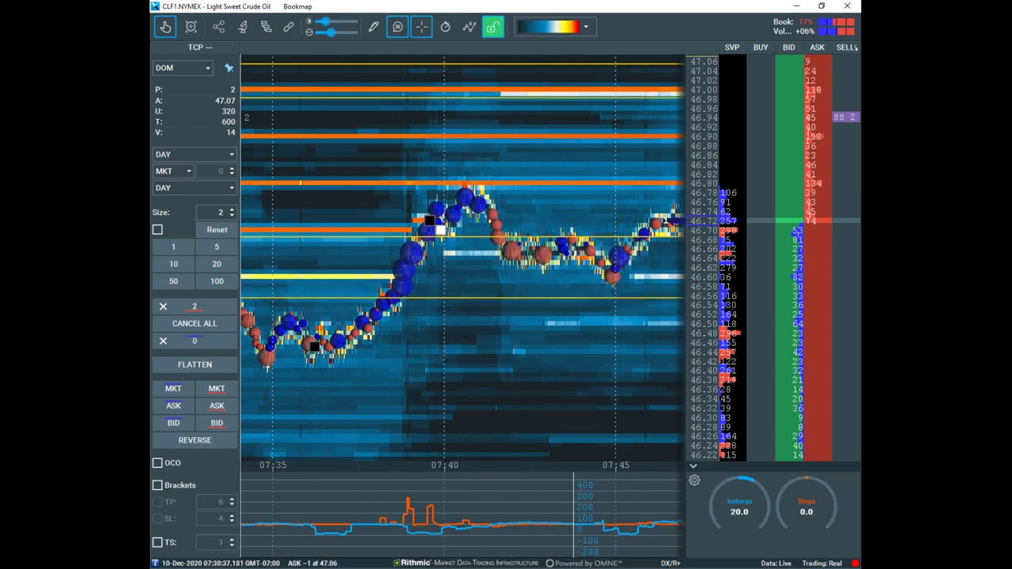
Examine the price holding from 07:40 to 07:55 and the move from there up to the live price.
left_click(377, 30)
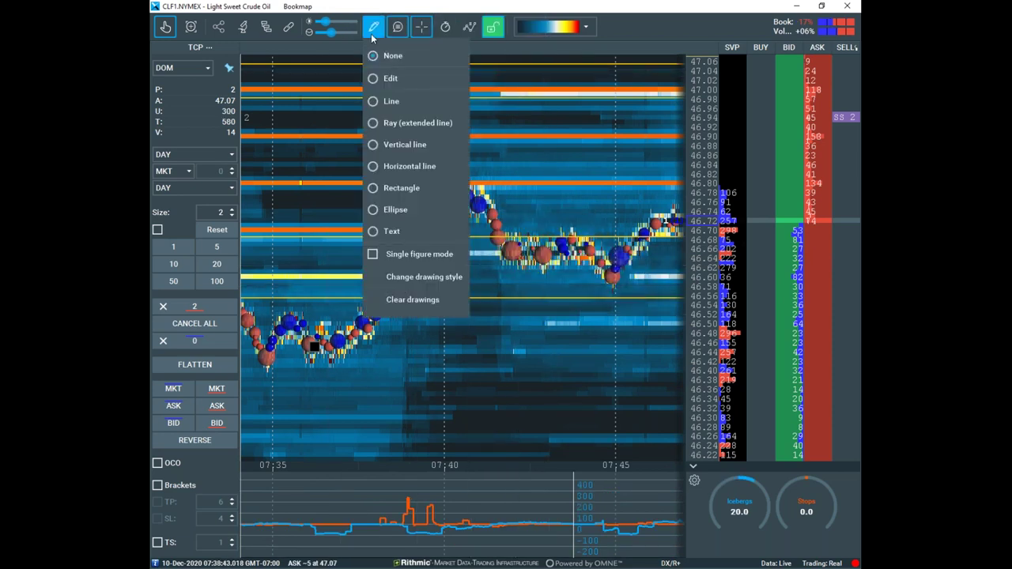
left_click(621, 36)
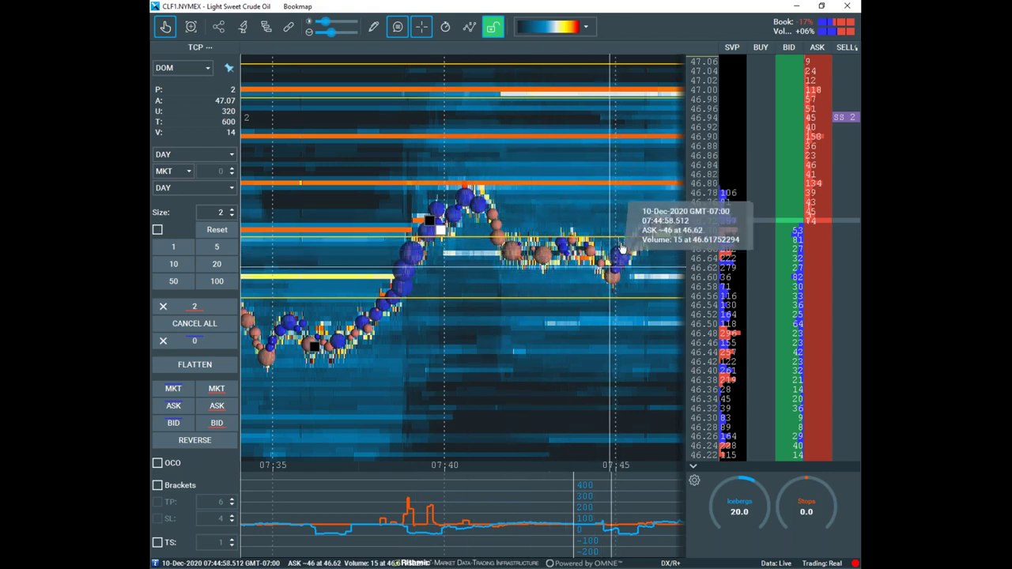
scroll(592, 289, "down", 3)
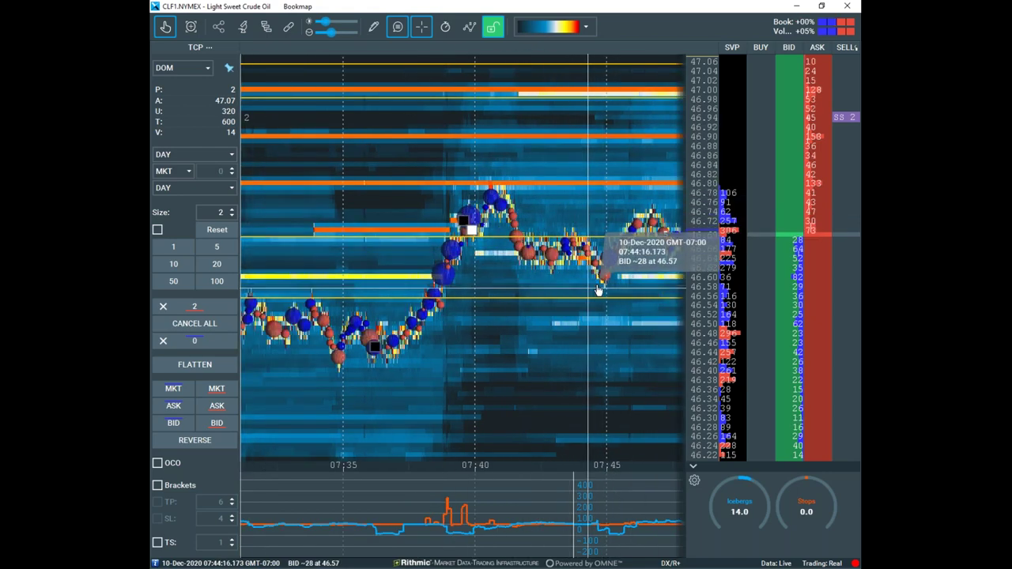
scroll(443, 298, "down", 2)
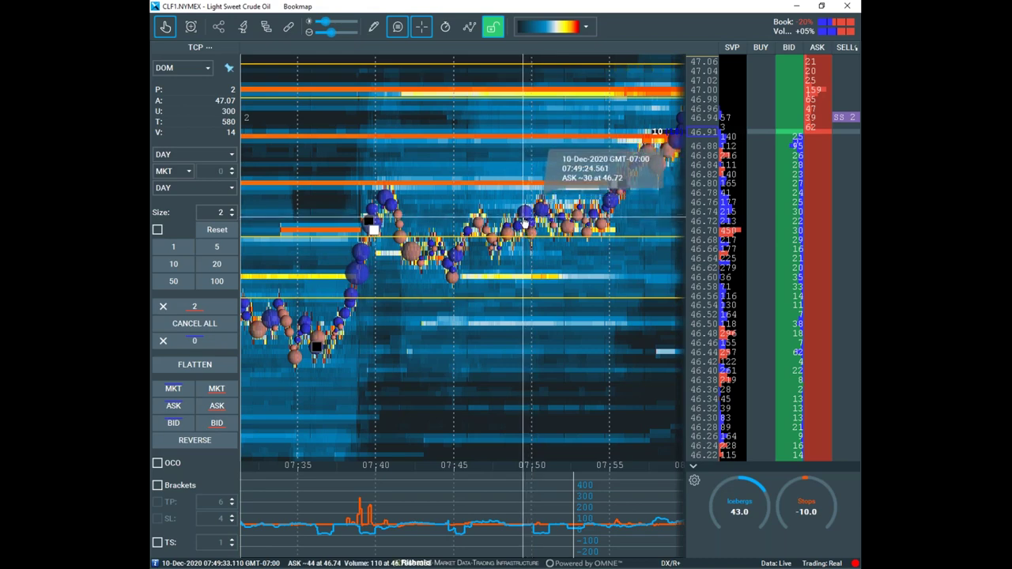
scroll(593, 166, "down", 4)
left_click_drag(593, 164, 434, 193)
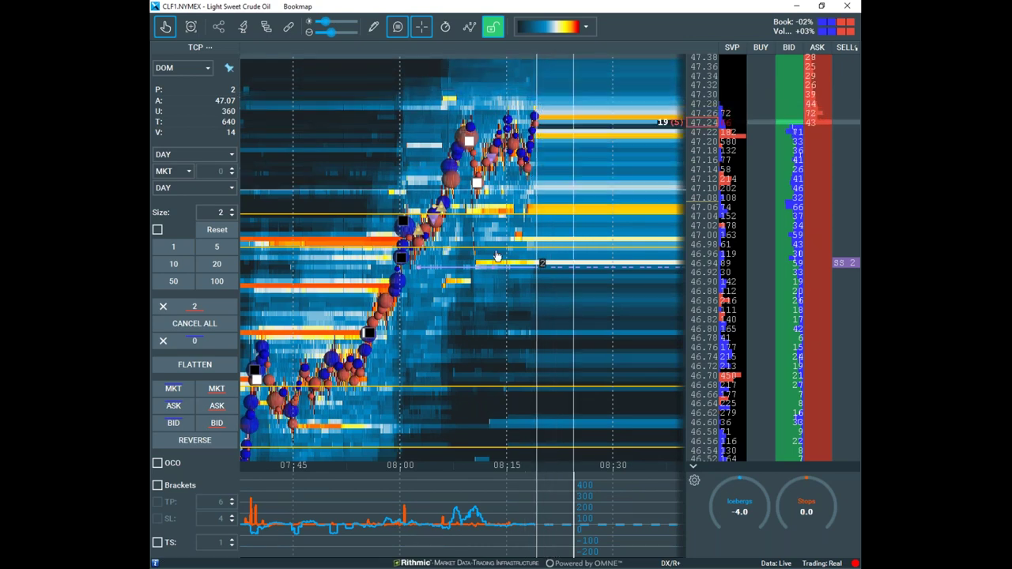
scroll(484, 343, "down", 3)
left_click_drag(478, 374, 653, 235)
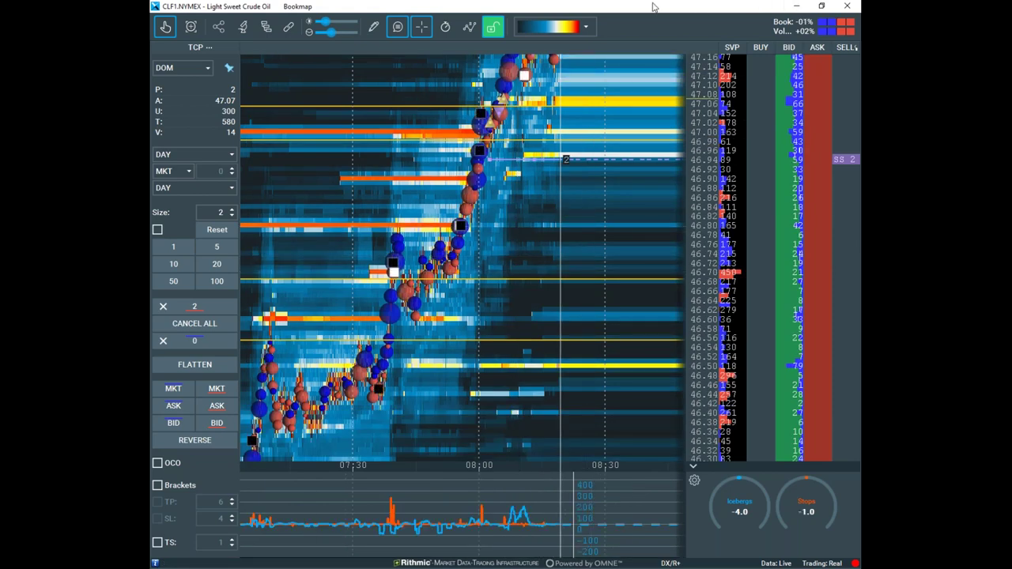
Switch to the thinkorswim /CL hourly chart and show the latest candles with the price levels between about 41 and 49.
left_click_drag(653, 11, 791, 11)
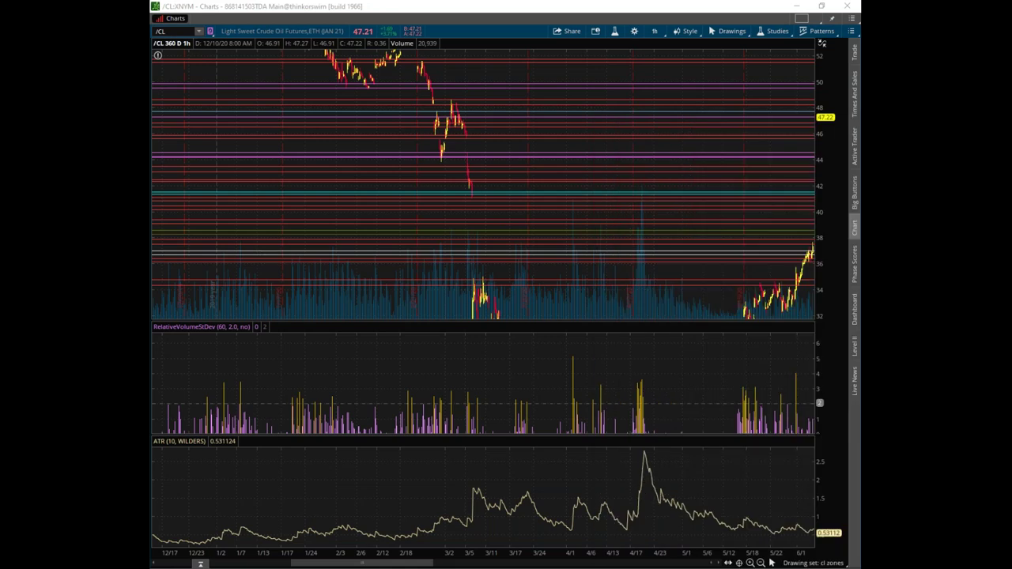
left_click_drag(705, 131, 304, 126)
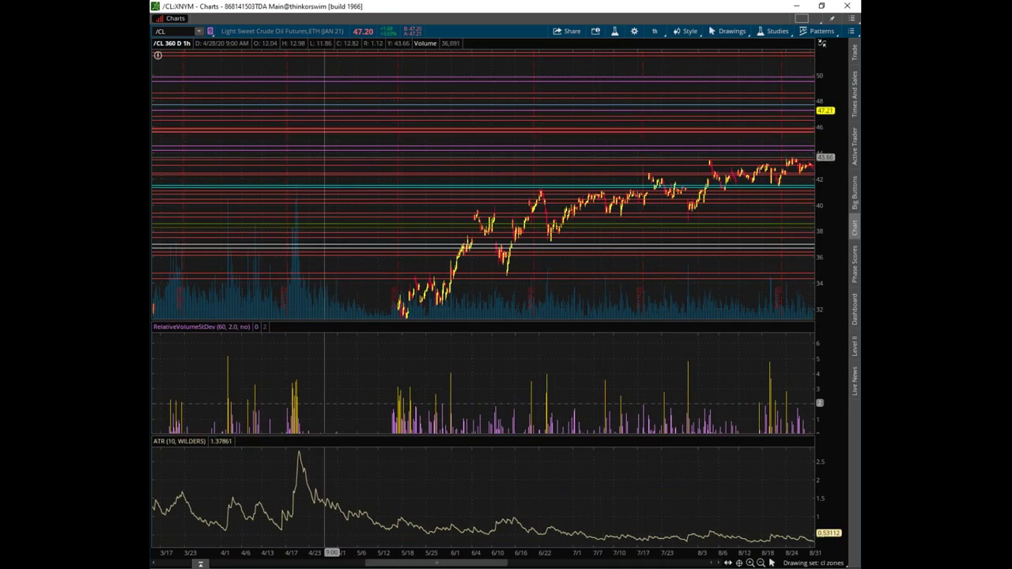
left_click_drag(694, 142, 309, 146)
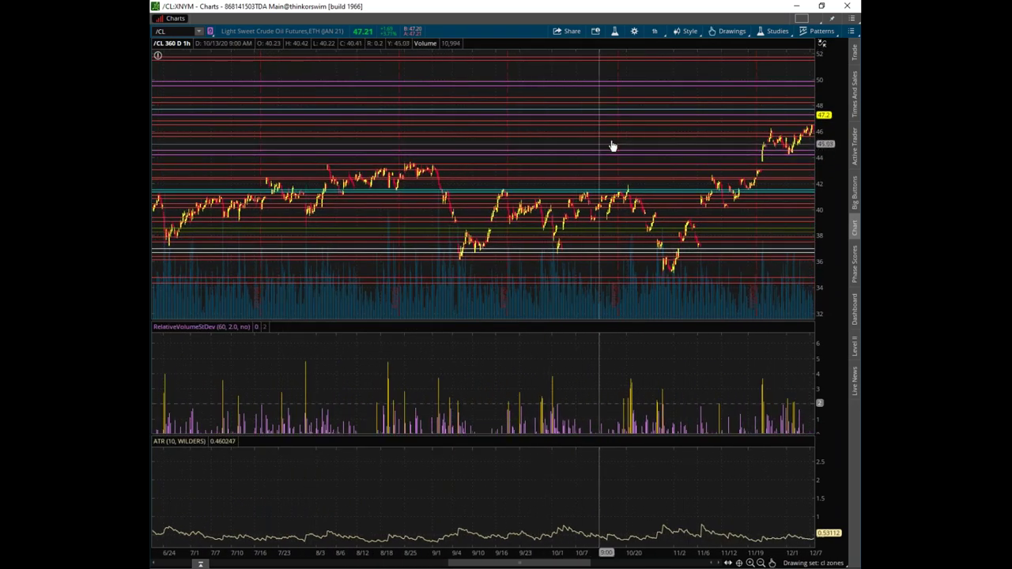
left_click_drag(451, 146, 190, 147)
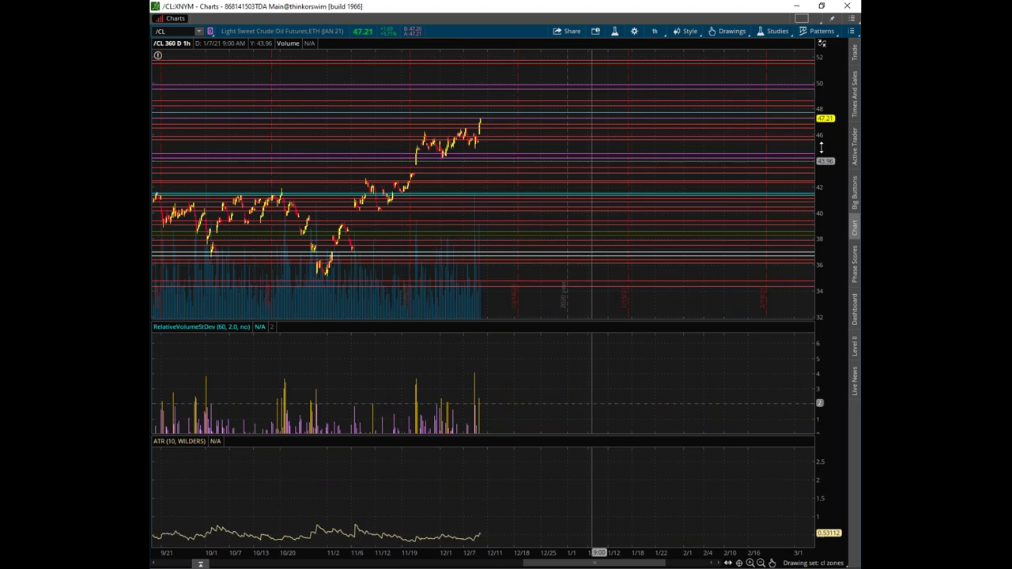
left_click_drag(822, 112, 823, 69)
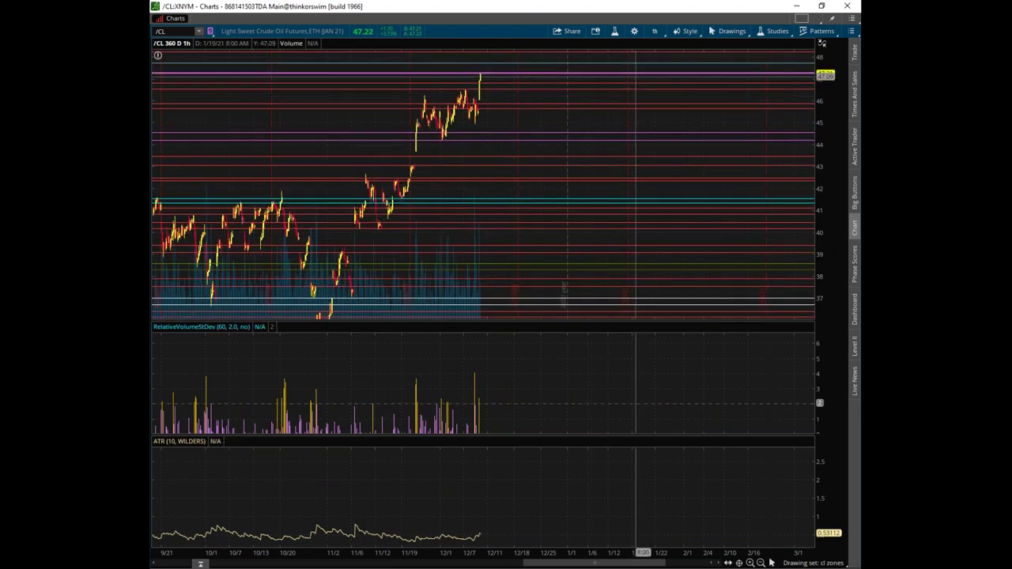
left_click_drag(637, 84, 691, 139)
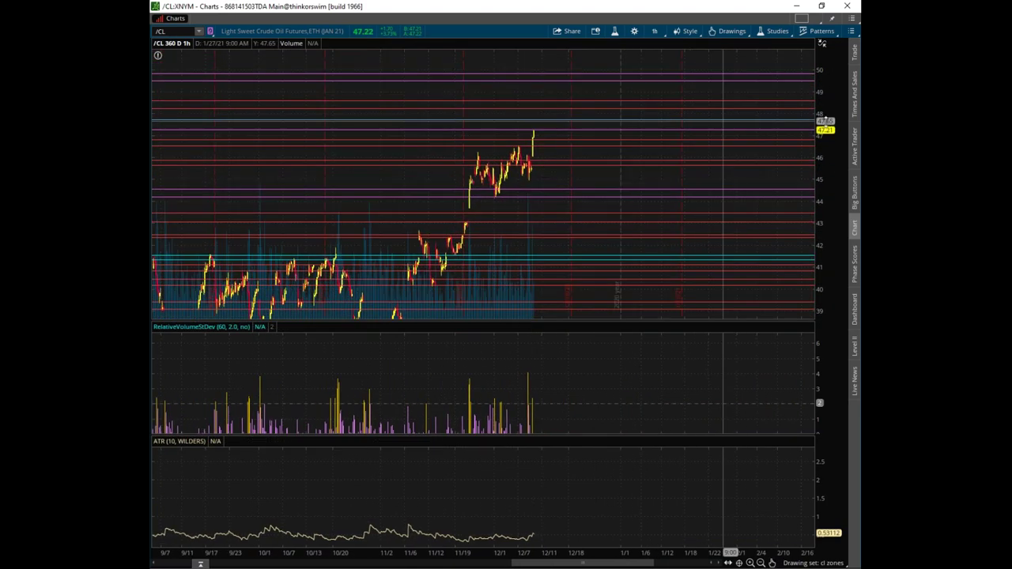
left_click_drag(823, 120, 822, 84)
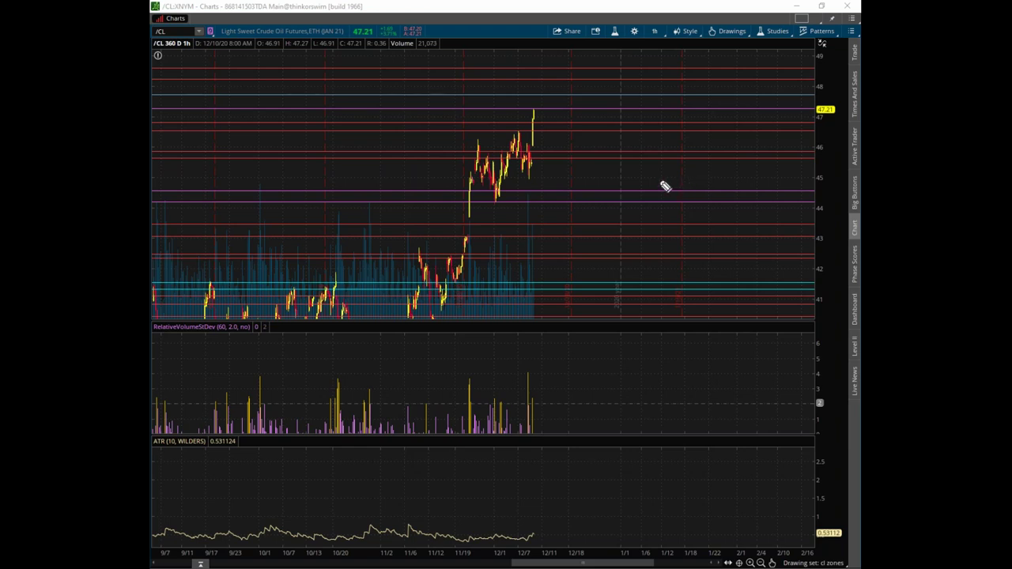
Circle the late November to December consolidation between about 44.5 and 46.5, and sketch a breakout up and a drop below it.
left_click_drag(523, 138, 464, 168)
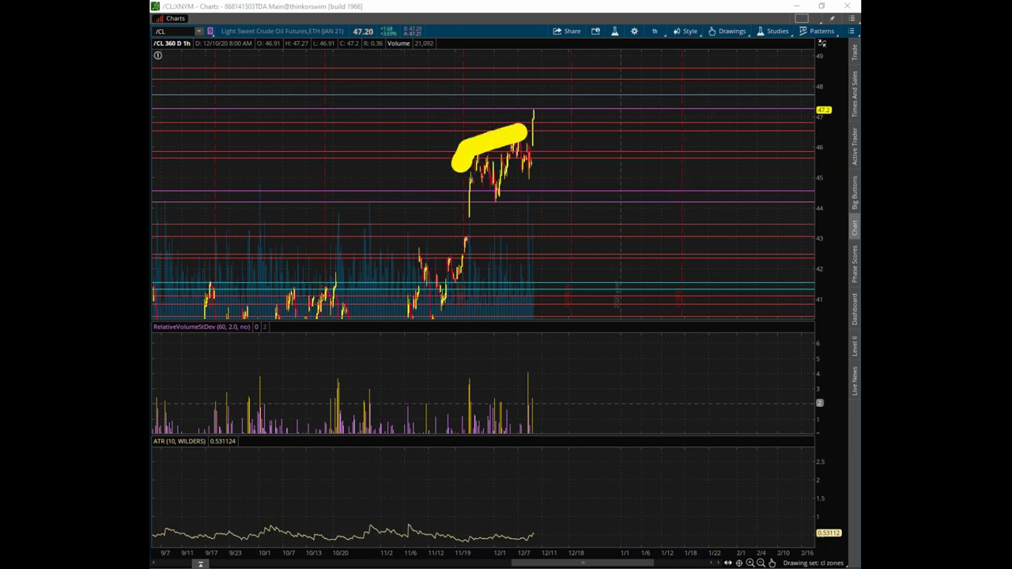
mouse_move(526, 134)
left_mouse_down()
mouse_move(463, 181)
mouse_move(535, 147)
mouse_move(535, 119)
mouse_move(479, 160)
mouse_move(551, 132)
left_mouse_up()
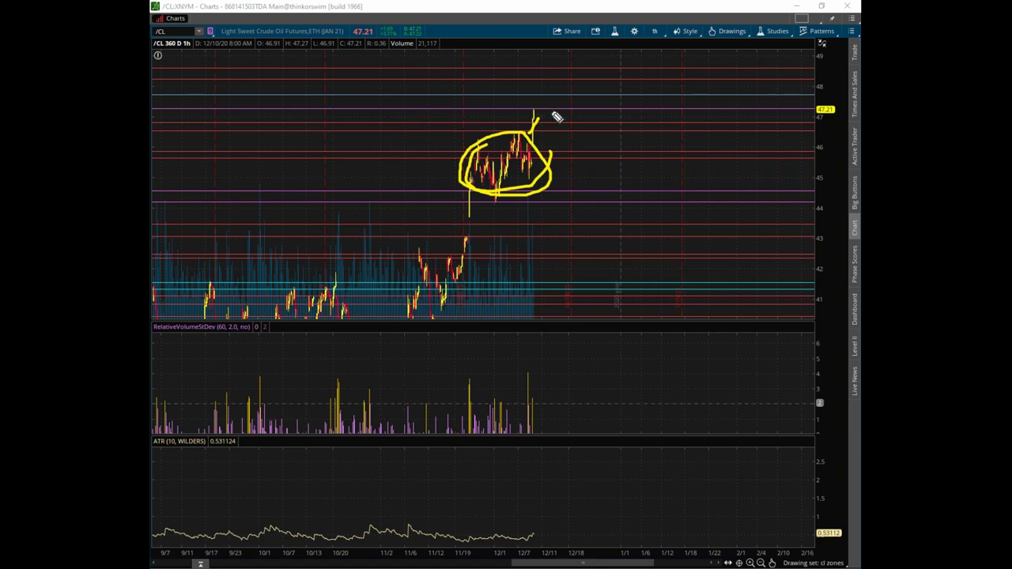
mouse_move(540, 113)
left_mouse_down()
mouse_move(540, 140)
mouse_move(527, 153)
mouse_move(539, 151)
mouse_move(561, 197)
left_mouse_up()
Sketch a range near 48 falling to about 46, circle the September to November range below 43, and clear the marks.
mouse_move(575, 101)
left_mouse_down()
mouse_move(641, 81)
mouse_move(650, 140)
mouse_move(683, 147)
left_mouse_up()
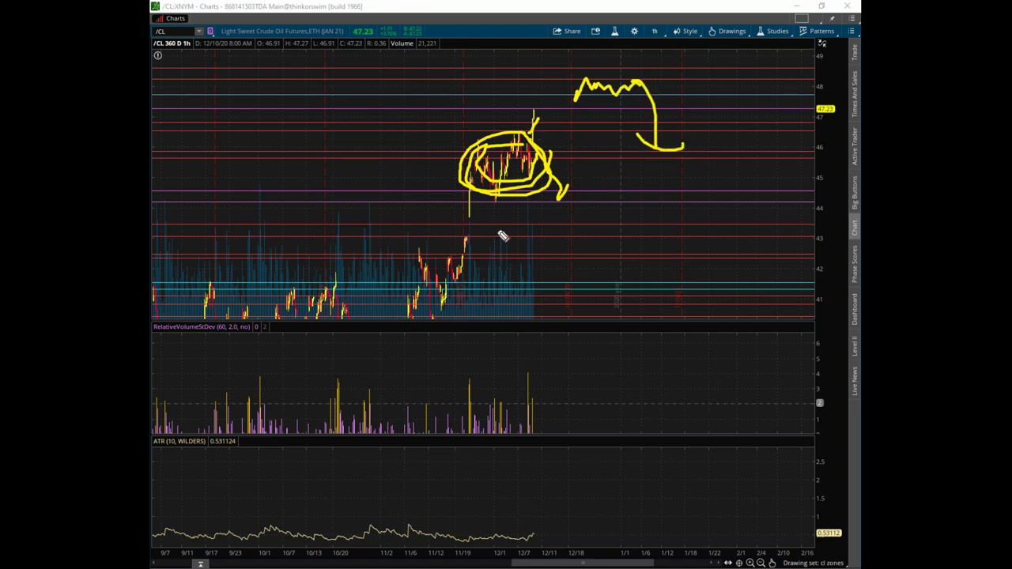
left_click_drag(439, 255, 437, 307)
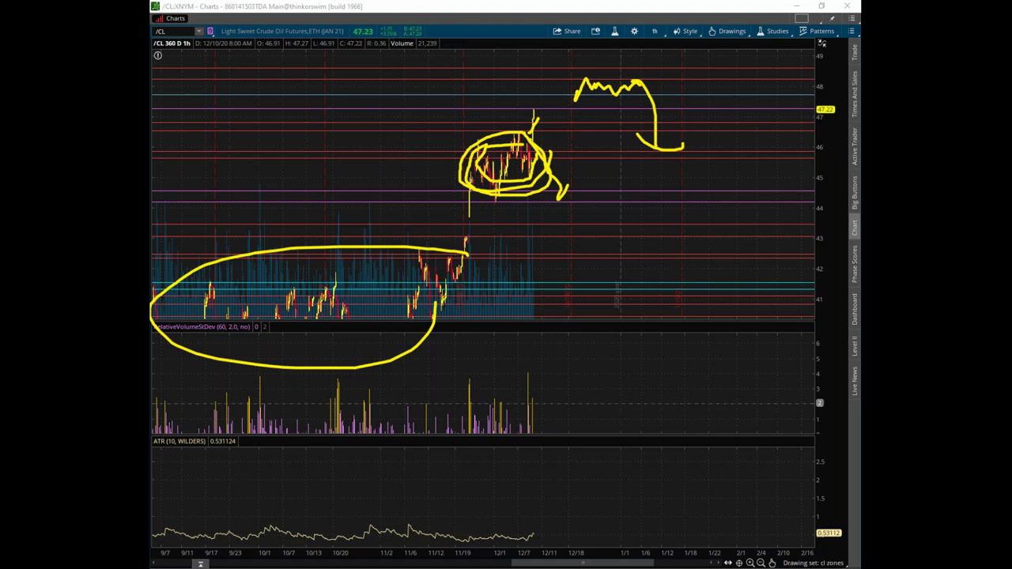
key("Escape")
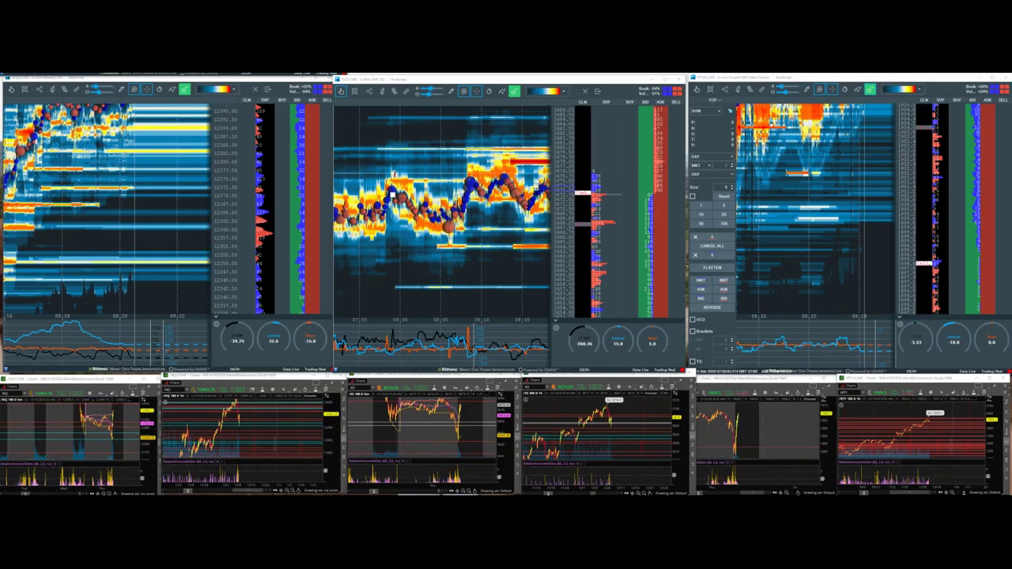
Bring the Nasdaq, S&P 500 and Russell 2000 Bookmap charts to their live prices.
left_click(11, 89)
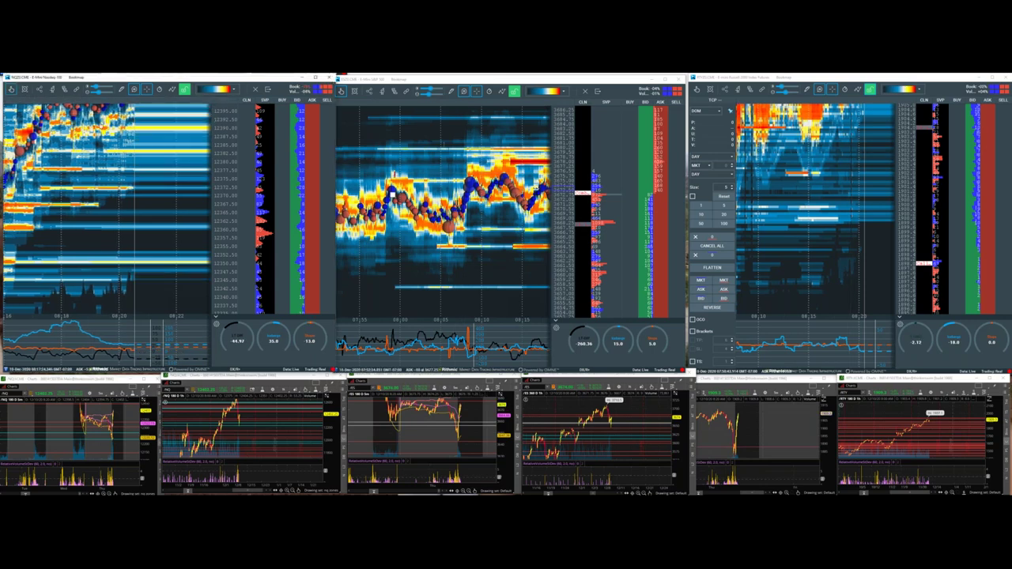
left_click_drag(145, 175, 140, 190)
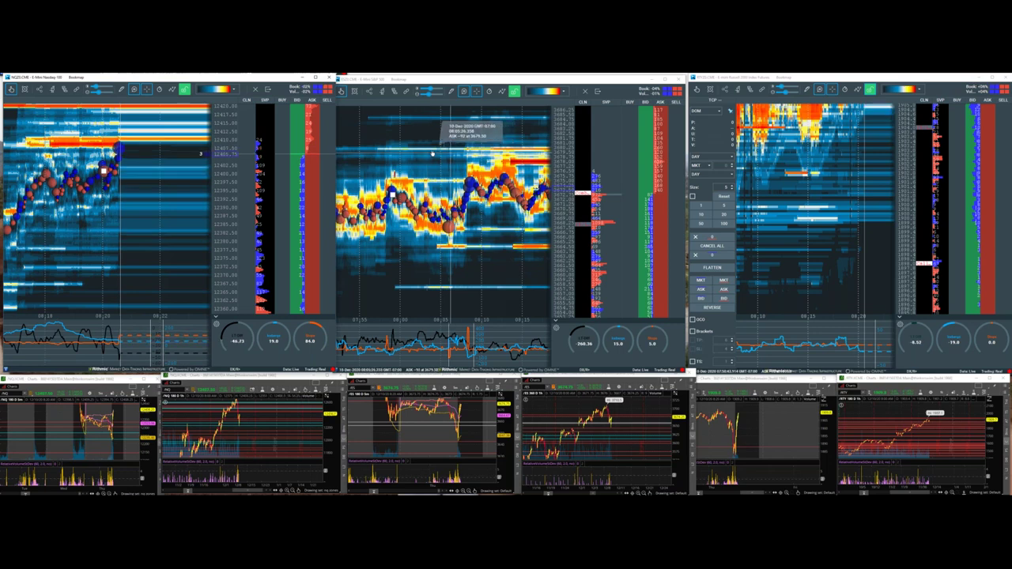
left_click(427, 79)
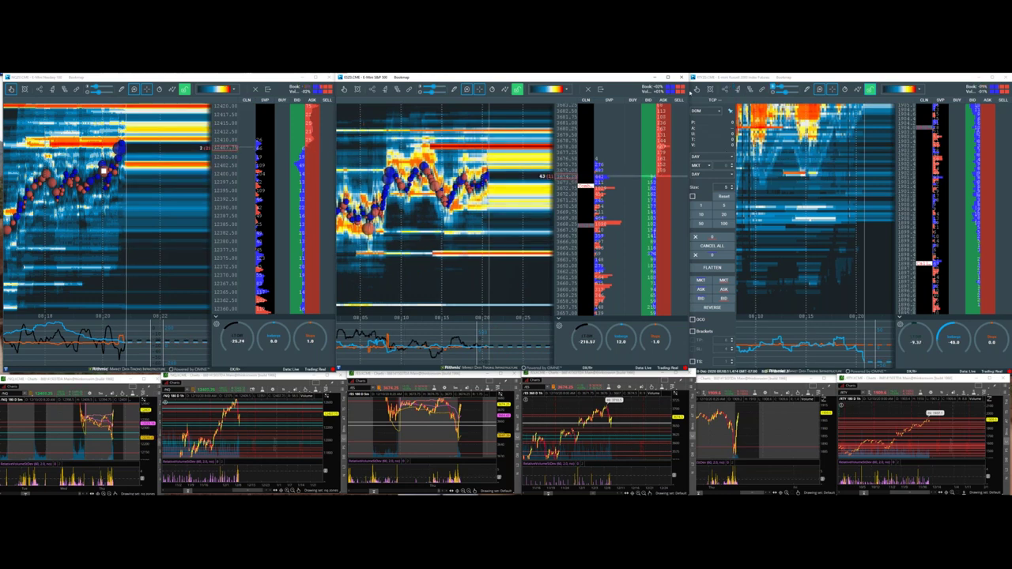
left_click(698, 92)
left_click_drag(814, 162, 807, 199)
left_click_drag(819, 138, 814, 241)
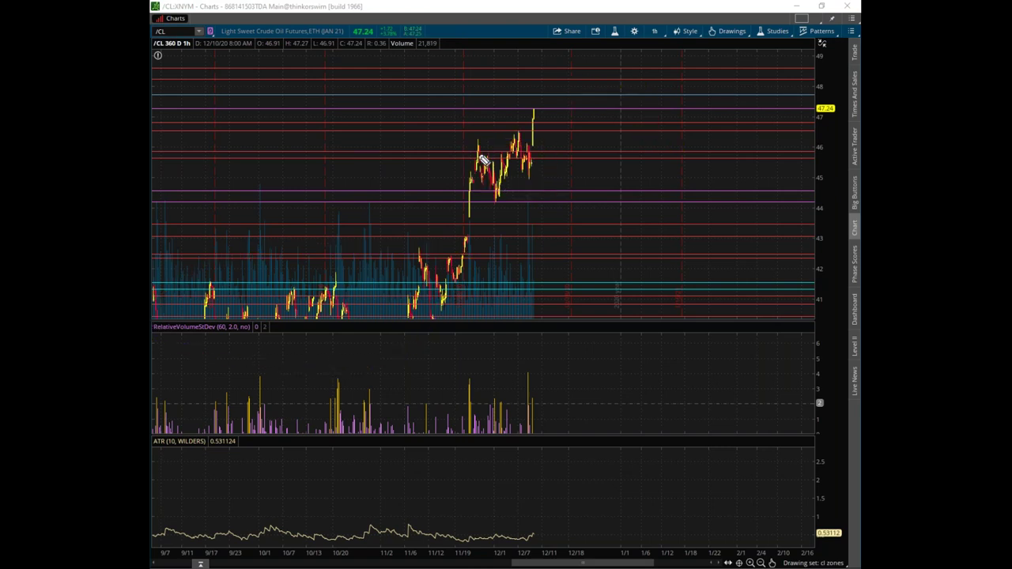
Outline the late November to December consolidation on the /CL chart and sketch a breakout above 47 and a drop to about 44.5.
mouse_move(463, 143)
left_mouse_down()
mouse_move(533, 162)
mouse_move(477, 192)
mouse_move(473, 169)
left_mouse_up()
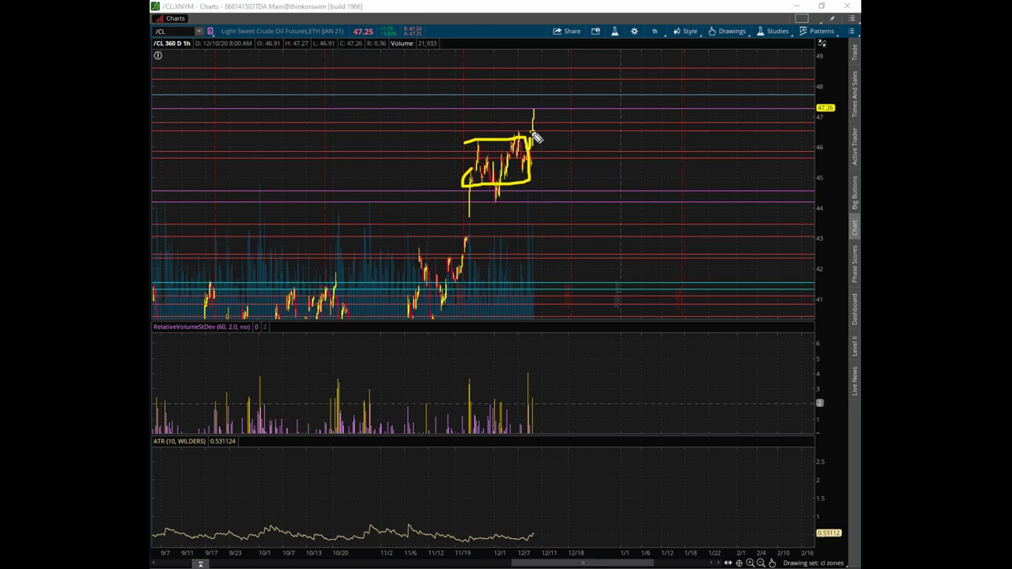
left_click_drag(534, 135, 535, 121)
left_click_drag(542, 114, 543, 108)
mouse_move(534, 148)
left_mouse_down()
mouse_move(546, 133)
mouse_move(570, 192)
left_mouse_up()
Sketch a possible rally from about 46.6 to above 49 on the /CL chart and clear the pen marks.
mouse_move(568, 127)
left_mouse_down()
mouse_move(592, 113)
mouse_move(626, 44)
left_mouse_up()
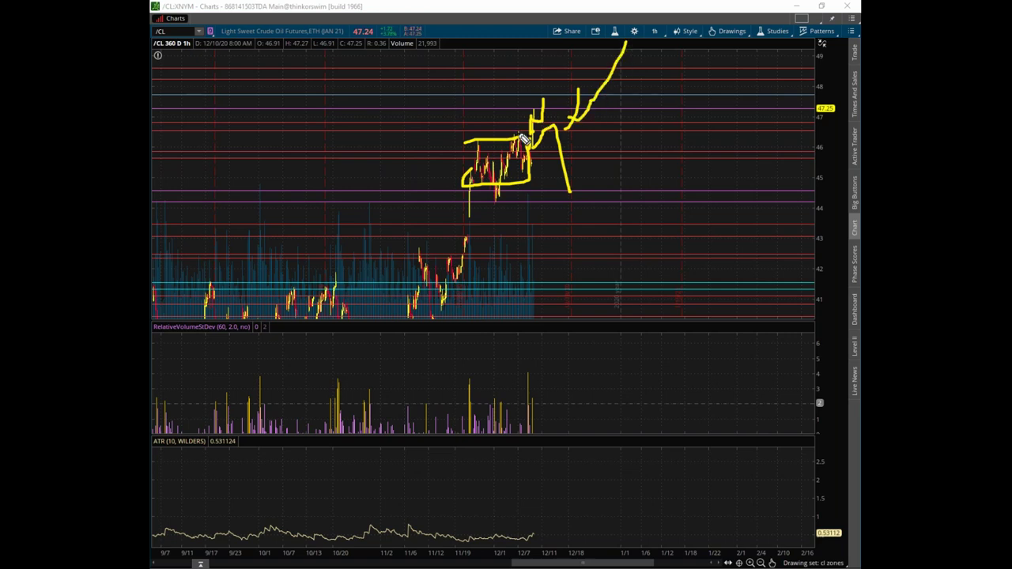
left_click_drag(572, 127, 600, 83)
key("Escape")
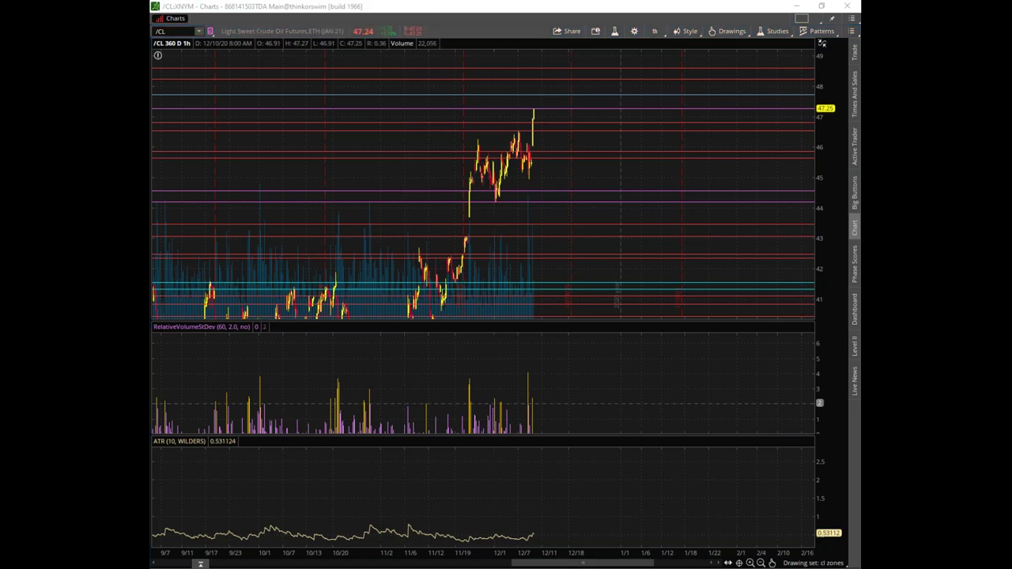
Bring the /ES hourly chart window over the /CL chart and maximize it.
left_click_drag(152, 135, 560, 136)
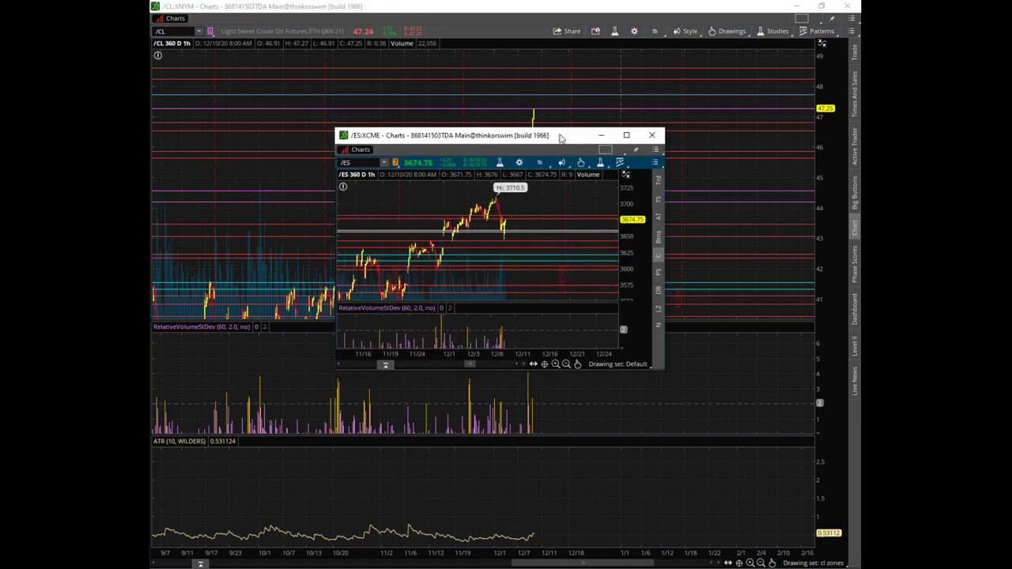
left_click(626, 136)
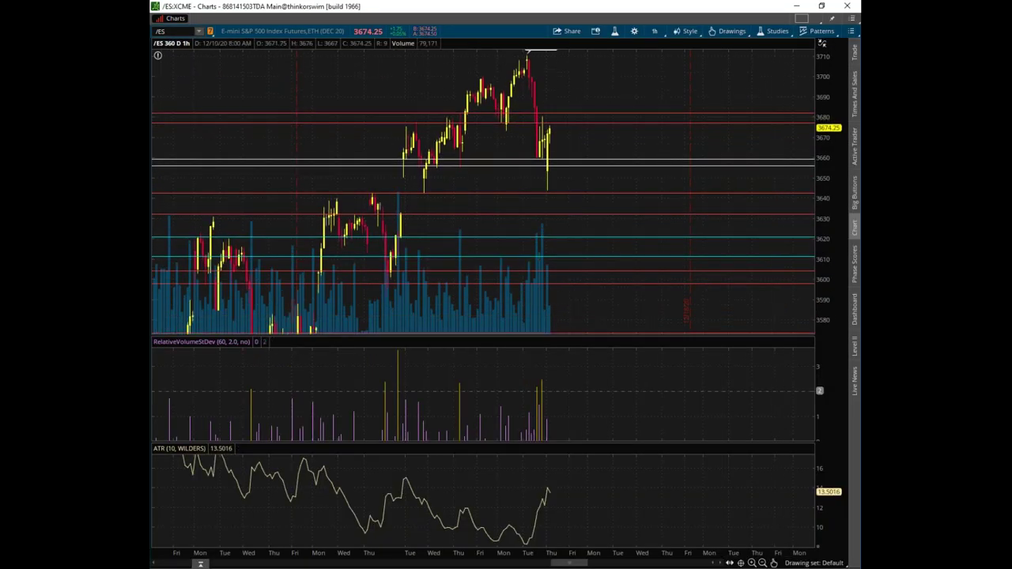
Sketch several V-shaped drop-and-recovery patterns across the /ES hourly chart, starting at the latest low near 3640, and clear the pen marks.
key("ctrl+shift+1")
key("ctrl+shift+7")
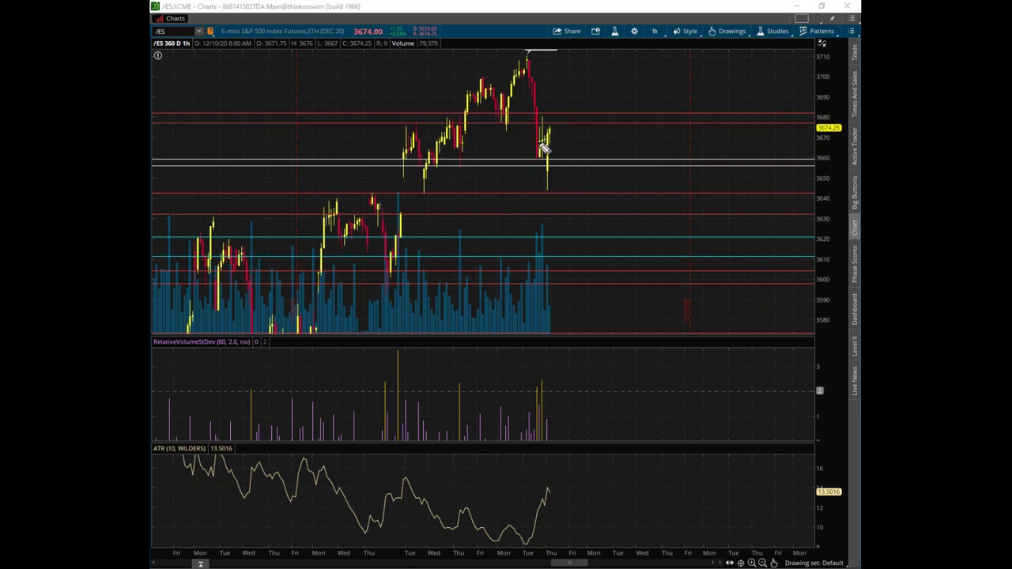
left_click_drag(544, 149, 554, 67)
left_click_drag(577, 107, 674, 12)
mouse_move(682, 56)
left_mouse_down()
mouse_move(746, 99)
mouse_move(771, 4)
left_mouse_up()
left_click_drag(785, 44, 858, 38)
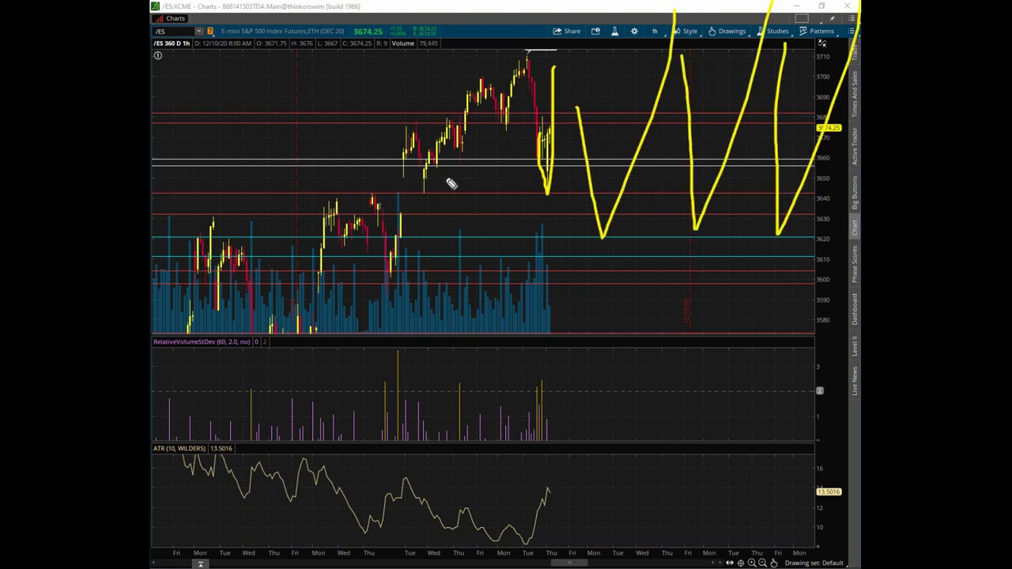
left_click_drag(444, 157, 635, 17)
left_click_drag(648, 133, 794, 111)
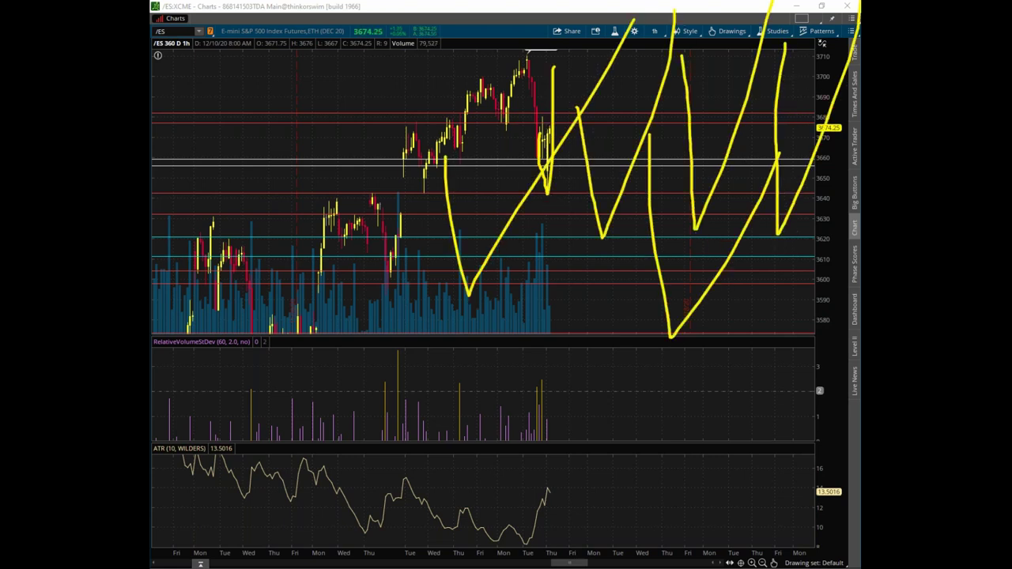
key("e")
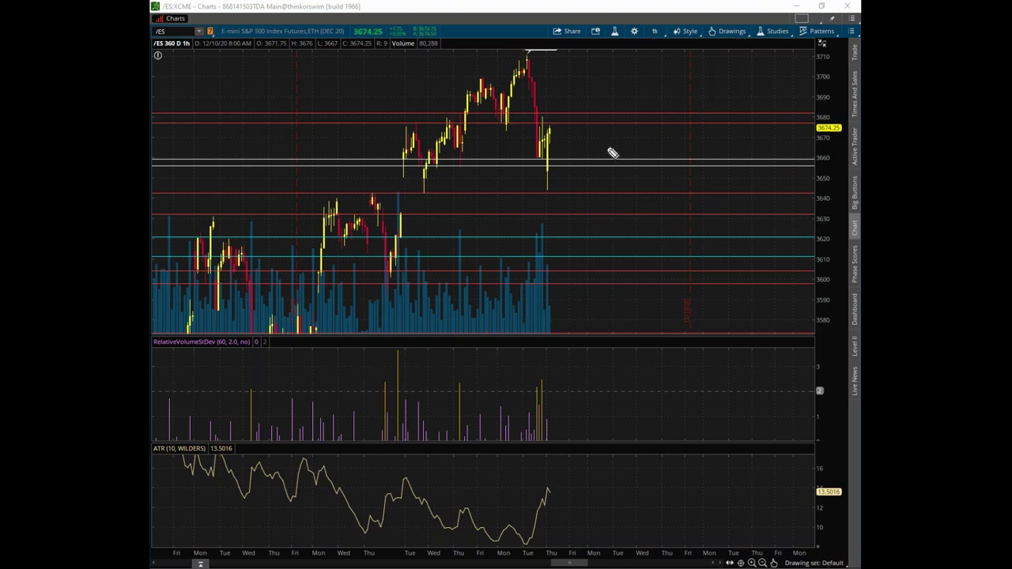
Mark the two lows near 3640 on /ES, box the earlier range of about 3600 to 3640, sketch the price path and bounce, and clear everything.
left_click_drag(539, 225, 547, 201)
left_click_drag(425, 213, 425, 197)
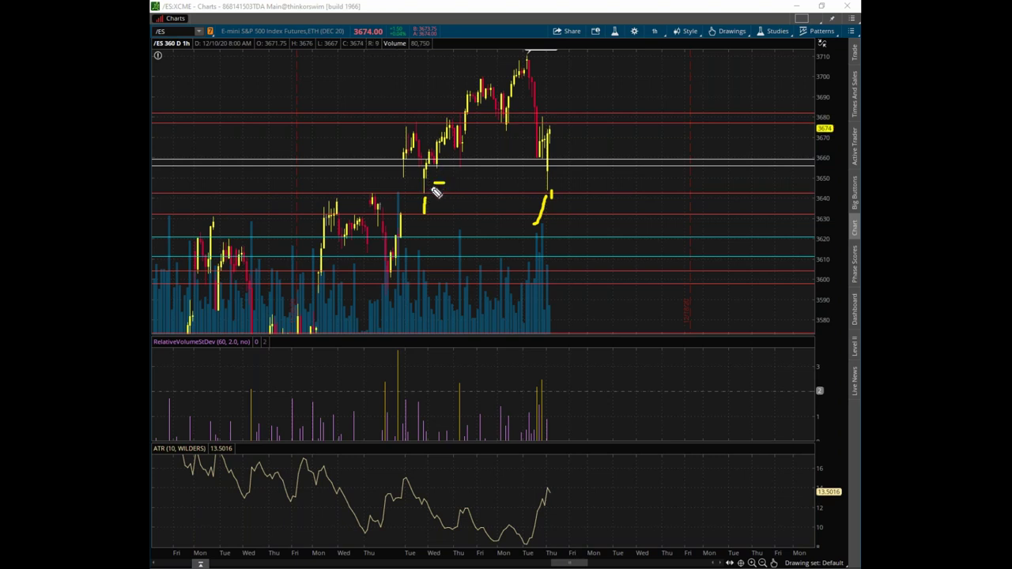
left_click_drag(561, 180, 567, 191)
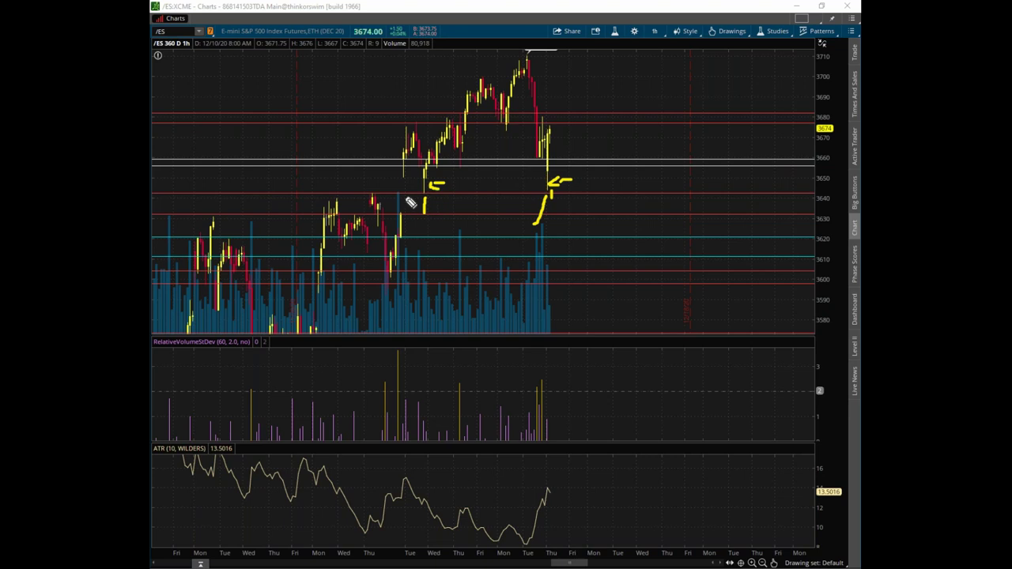
mouse_move(323, 200)
left_mouse_down()
mouse_move(349, 277)
mouse_move(411, 237)
mouse_move(383, 197)
mouse_move(380, 208)
mouse_move(333, 199)
mouse_move(375, 197)
left_mouse_up()
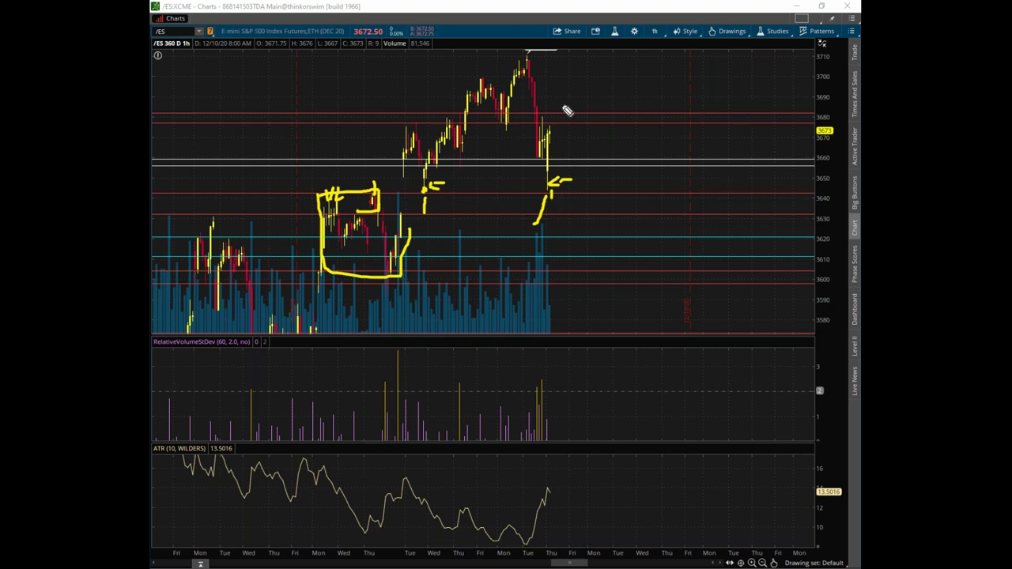
mouse_move(427, 202)
left_mouse_down()
mouse_move(441, 162)
mouse_move(526, 126)
mouse_move(544, 193)
mouse_move(599, 94)
left_mouse_up()
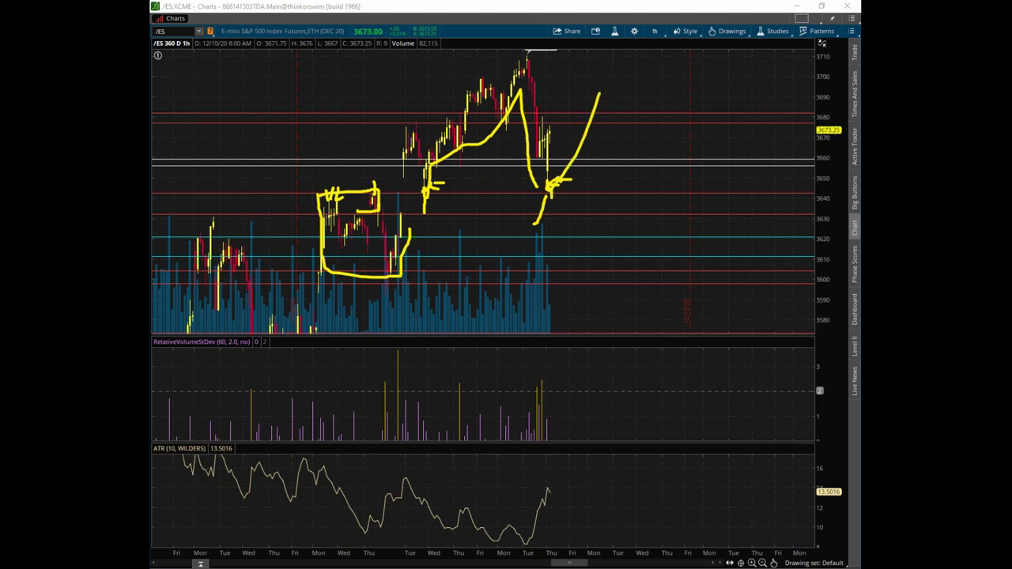
left_click(799, 19)
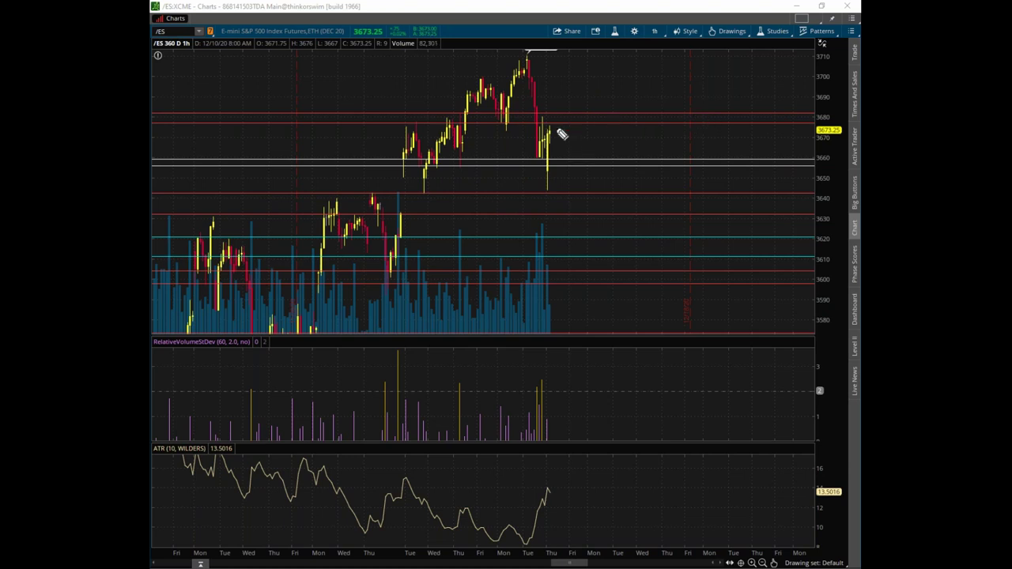
Circle the red zone around 3680 above the current /ES price and remove the mark.
mouse_move(549, 128)
left_mouse_down()
mouse_move(564, 118)
mouse_move(557, 128)
left_mouse_up()
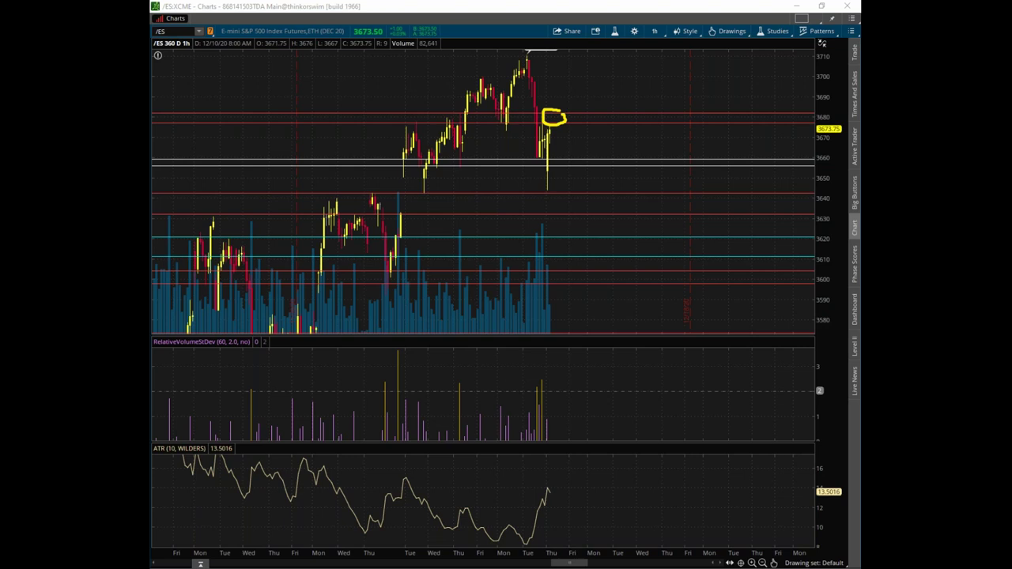
key("ctrl+z")
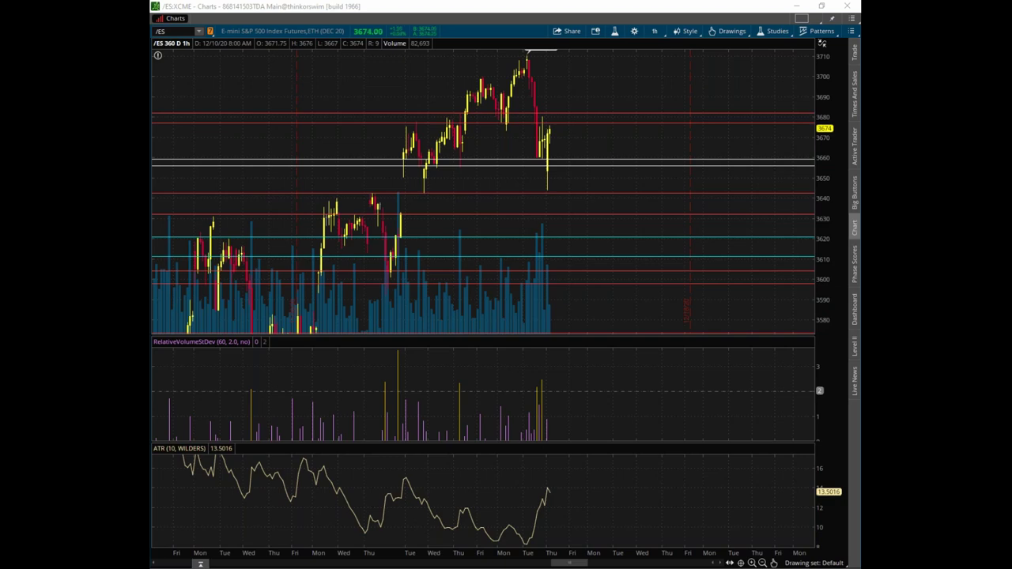
Bring the Nasdaq Bookmap window over the /ES chart, show its live price area and maximize it.
left_click_drag(152, 158, 526, 33)
left_click(231, 62)
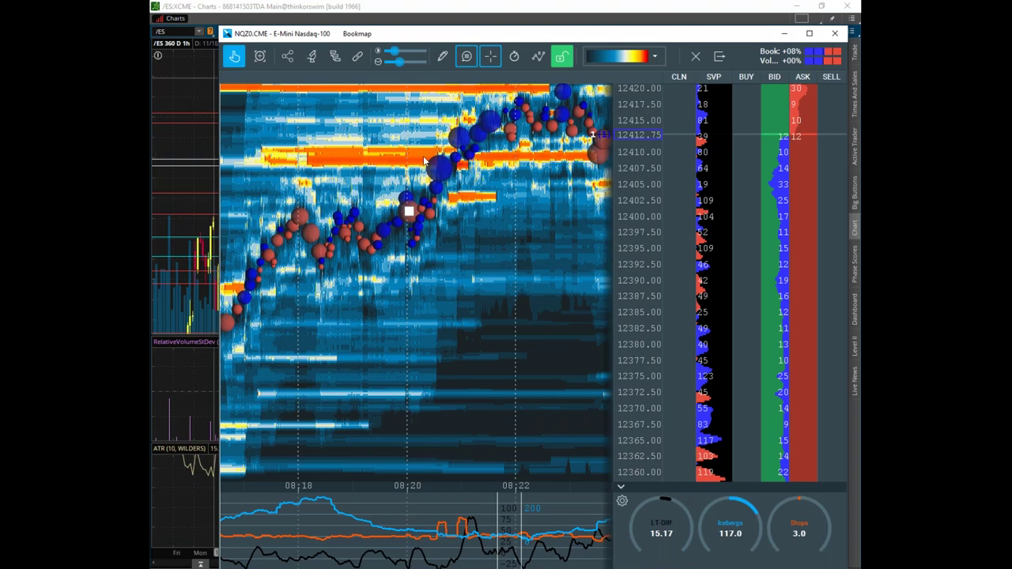
left_click(236, 59)
left_click_drag(498, 172, 469, 304)
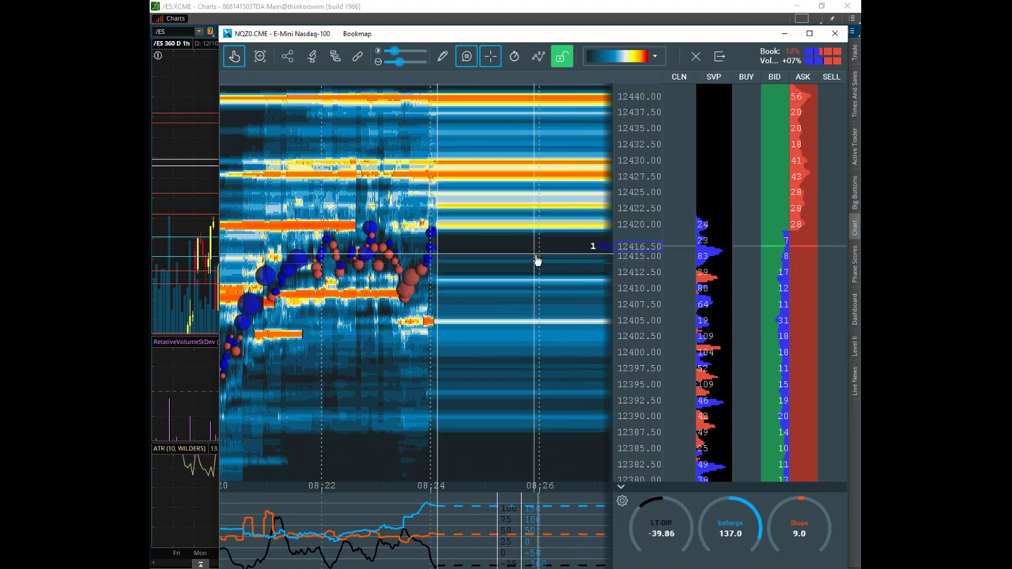
mouse_move(429, 511)
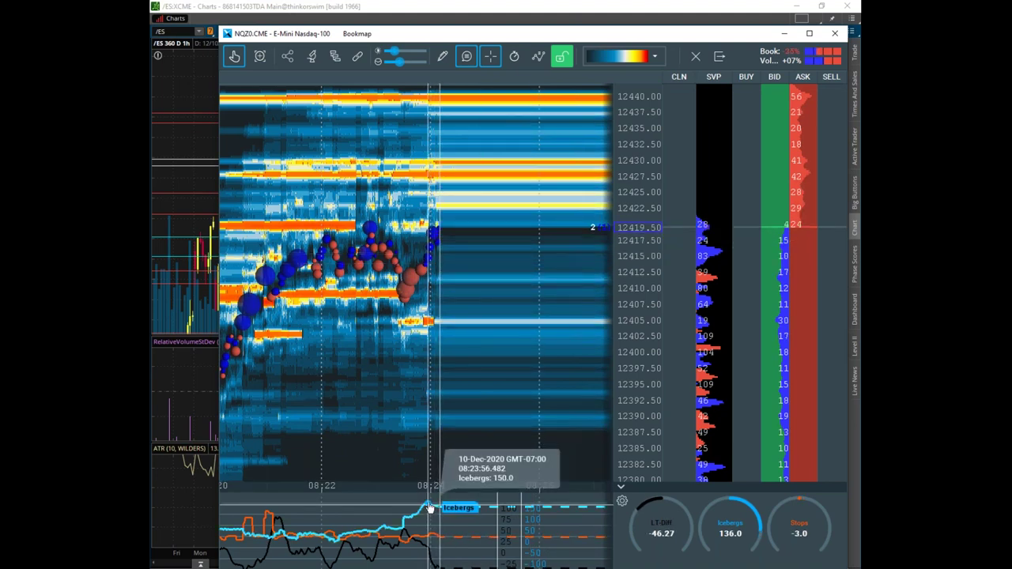
left_click(807, 37)
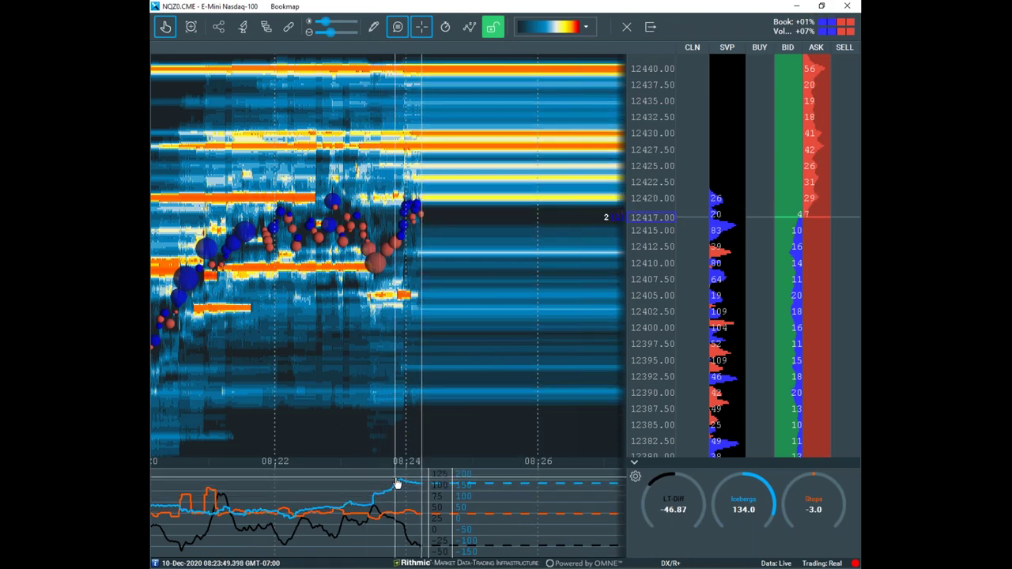
Widen the Nasdaq heatmap's time range back to about 08:15 and inspect the iceberg indicator's peaks.
mouse_move(386, 496)
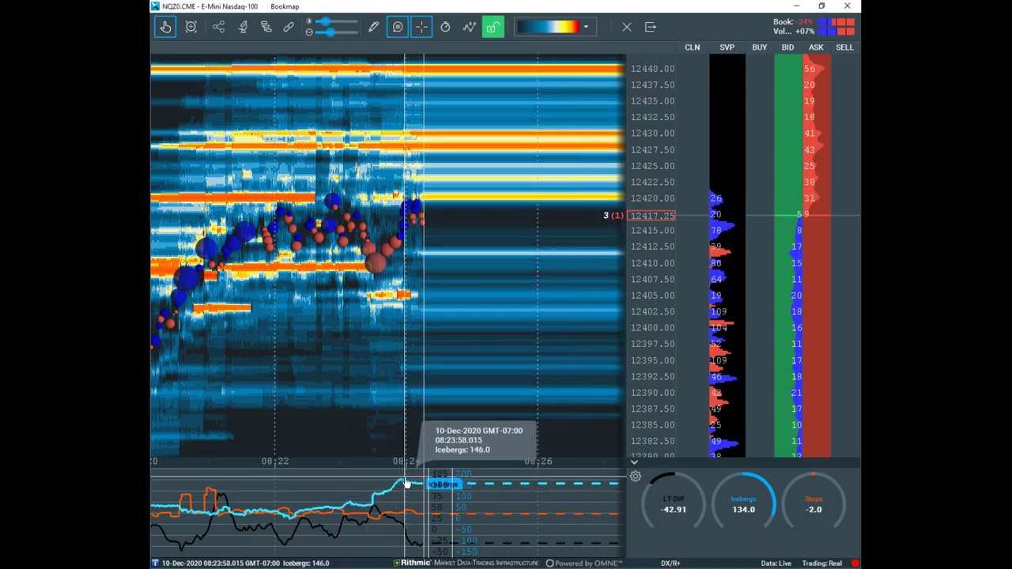
scroll(457, 353, "down", 1)
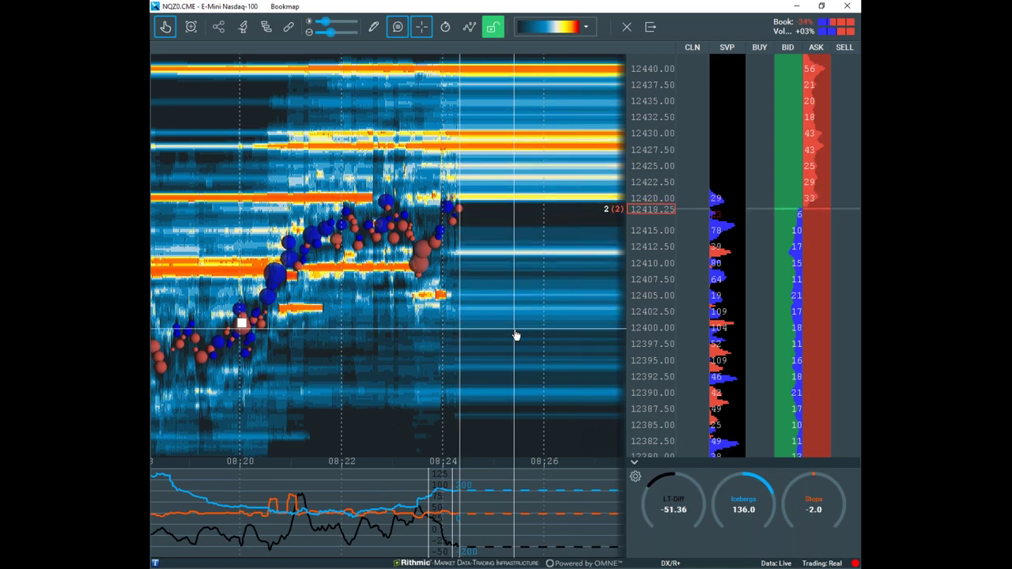
mouse_move(427, 504)
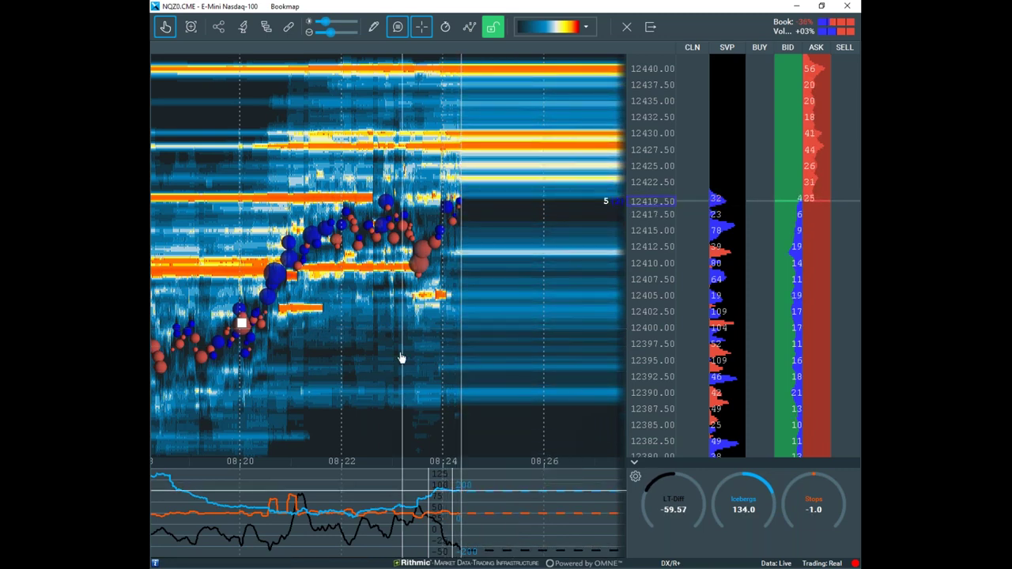
scroll(402, 359, "down", 1)
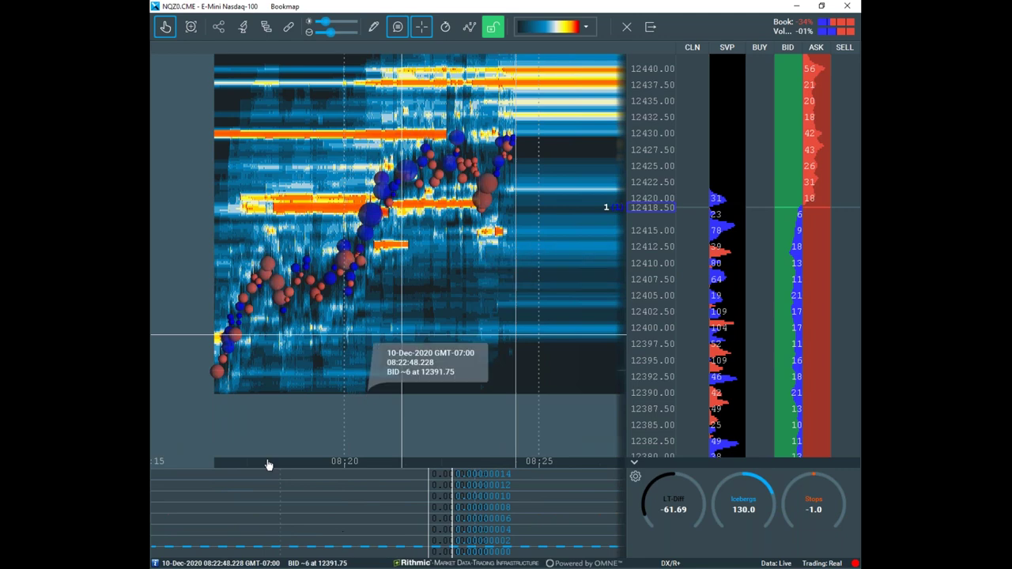
mouse_move(271, 475)
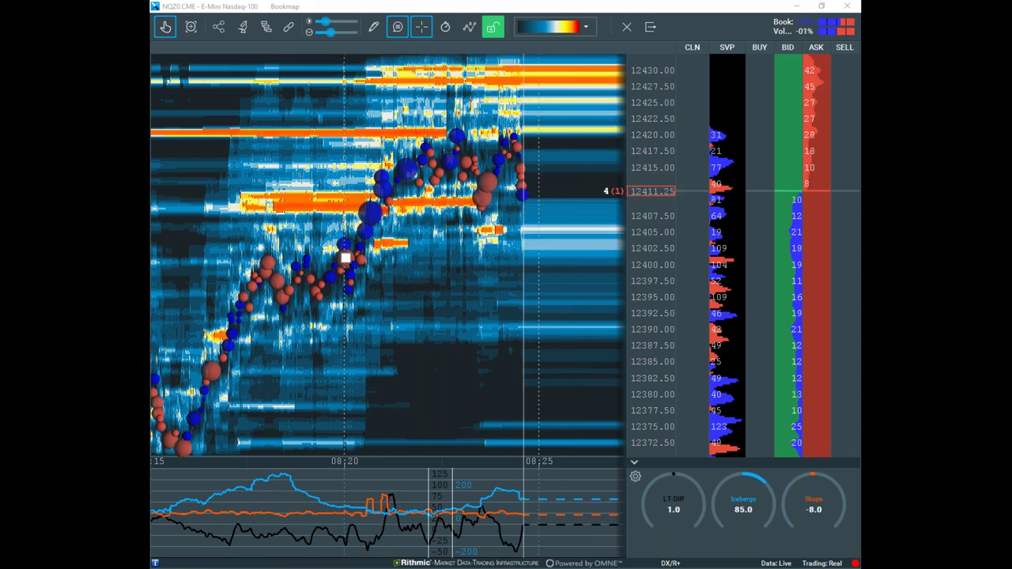
Circle the iceberg rise before 08:20 and connect it with vertical lines to the circled price cluster around 12395 to 12402.
mouse_move(297, 447)
left_mouse_down()
mouse_move(163, 488)
mouse_move(327, 485)
mouse_move(326, 458)
left_mouse_up()
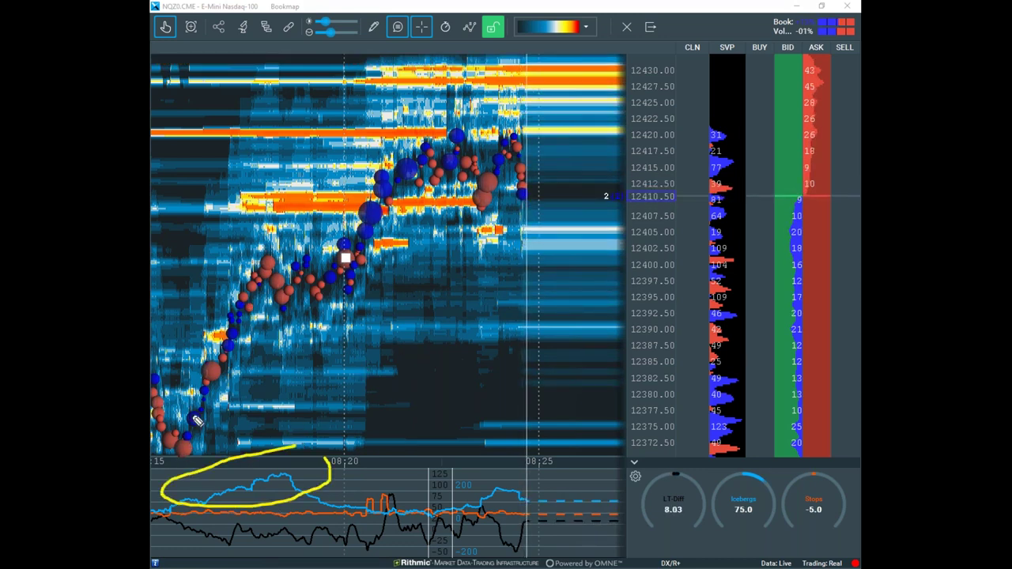
mouse_move(289, 464)
left_mouse_down()
mouse_move(258, 494)
mouse_move(301, 462)
left_mouse_up()
mouse_move(295, 256)
left_mouse_down()
mouse_move(227, 294)
mouse_move(332, 268)
left_mouse_up()
left_click_drag(232, 484, 230, 311)
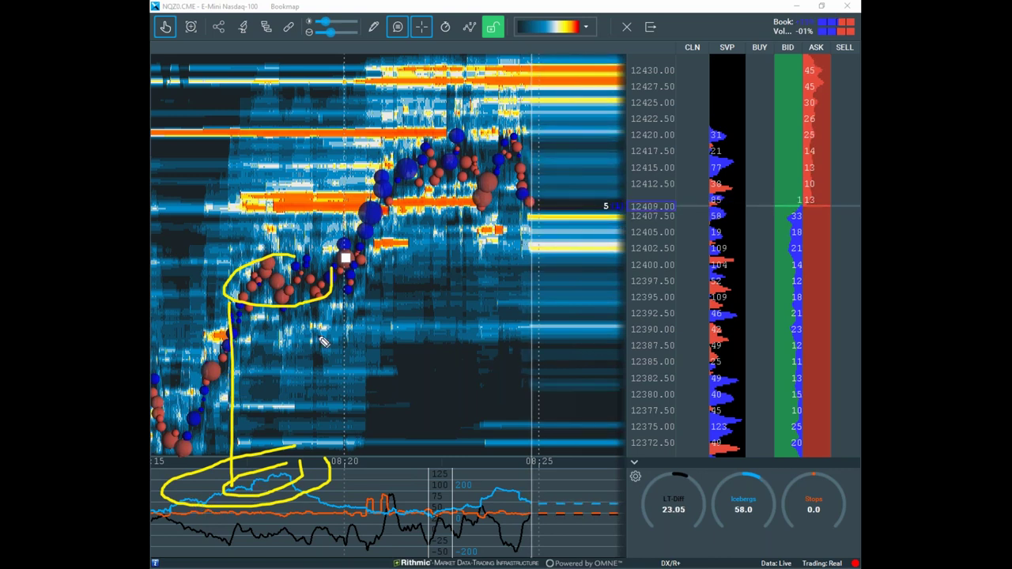
left_click_drag(324, 275, 323, 413)
left_click_drag(275, 257, 295, 286)
left_click_drag(299, 283, 298, 296)
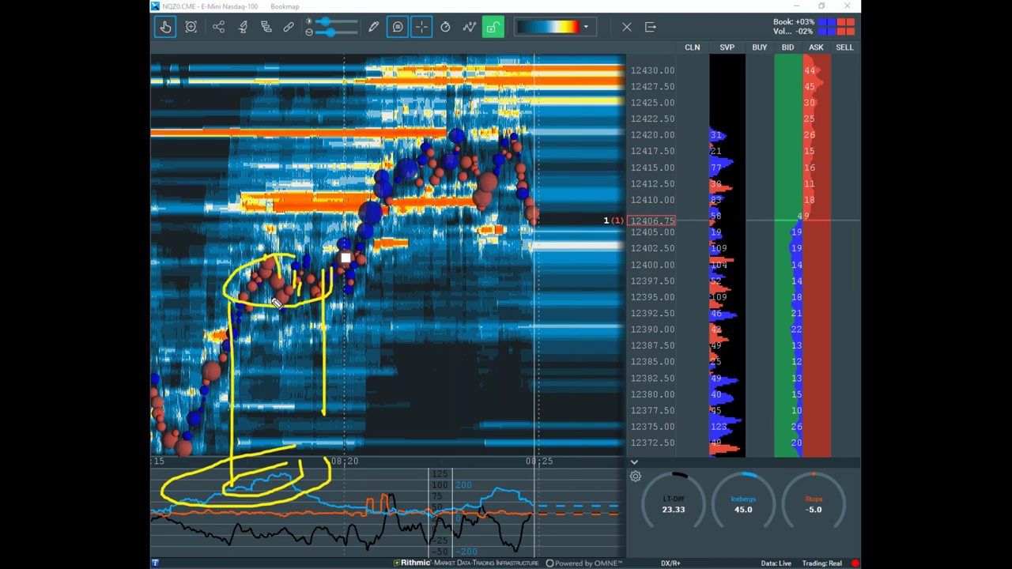
left_click_drag(277, 474, 324, 485)
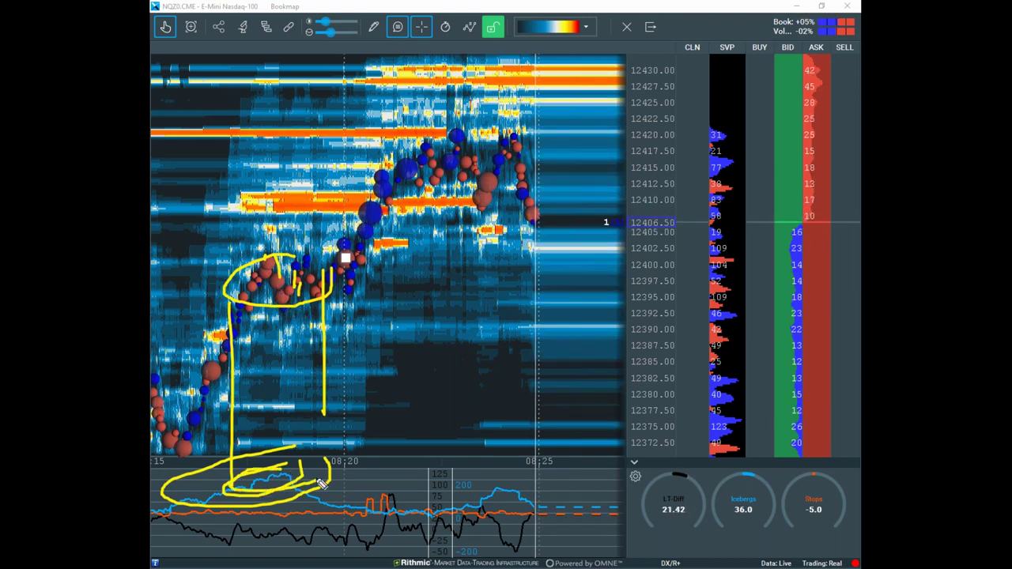
Extend the zone of about 12395 to 12402 across the Nasdaq heatmap and sketch the rally, pullback and possible bounce to about 12424.
left_click_drag(322, 278, 415, 191)
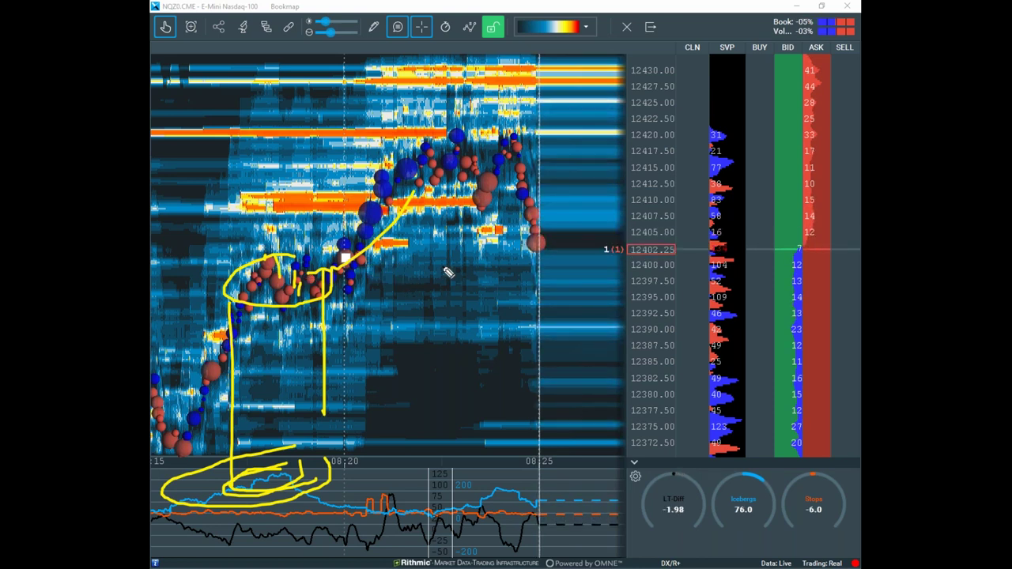
left_click_drag(247, 261, 563, 251)
left_click_drag(237, 298, 627, 288)
left_click_drag(357, 255, 533, 178)
left_click_drag(545, 265, 587, 108)
left_click_drag(553, 235, 563, 214)
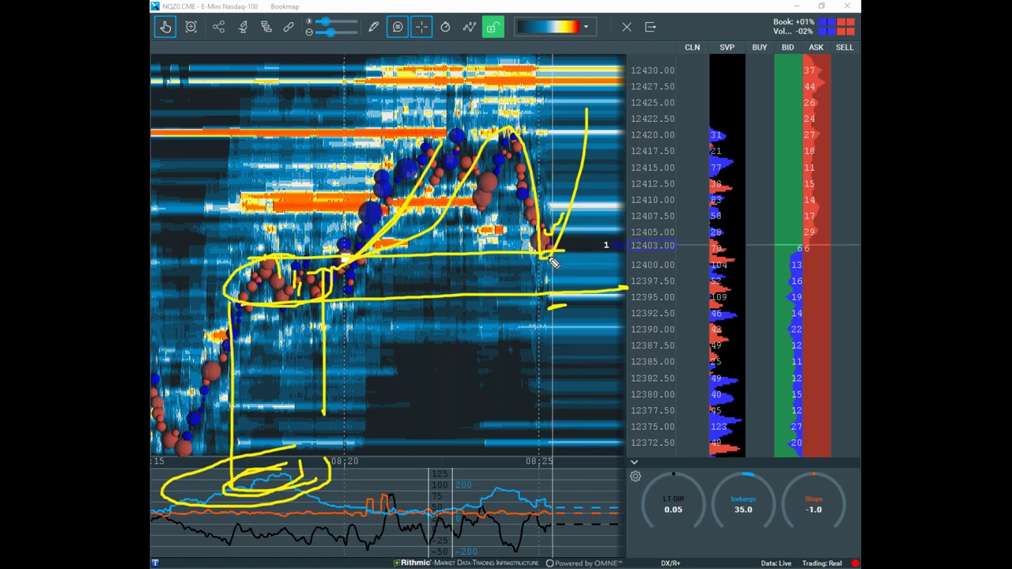
Sketch a possible drop through the zone to about 12386, mark the reaction above it, and clear the pen marks.
left_click_drag(548, 251, 575, 356)
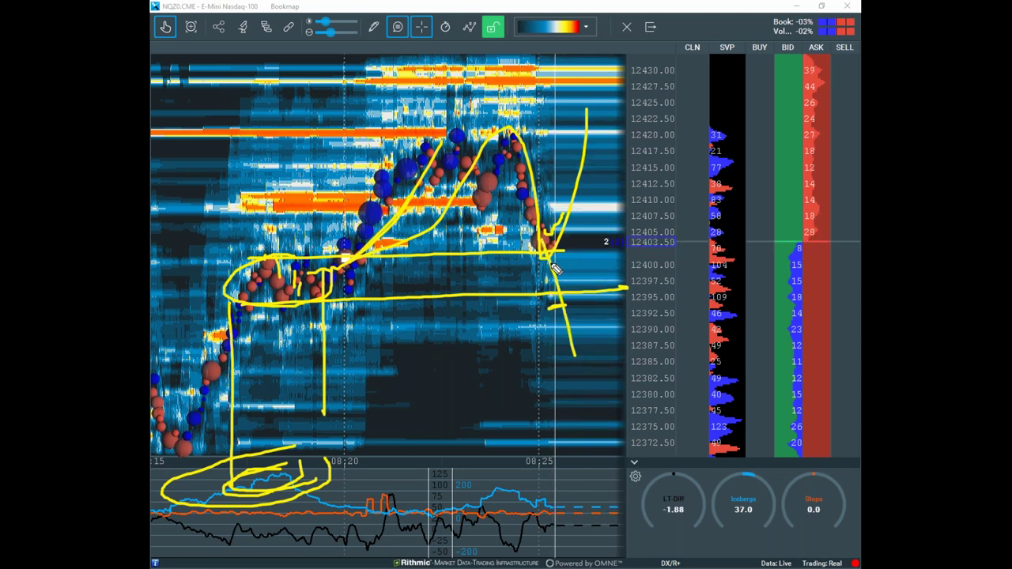
left_click_drag(565, 238, 567, 231)
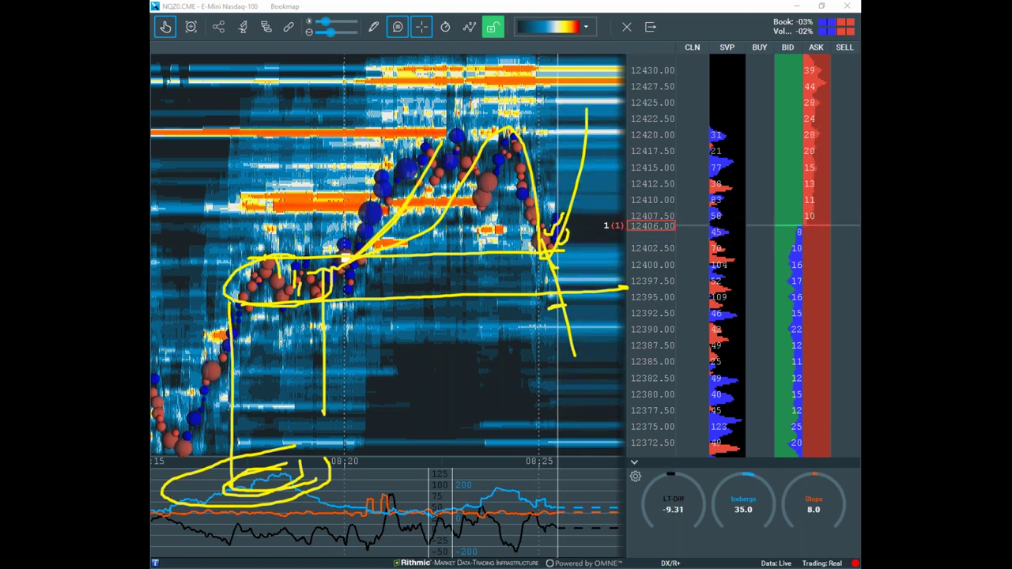
key("Escape")
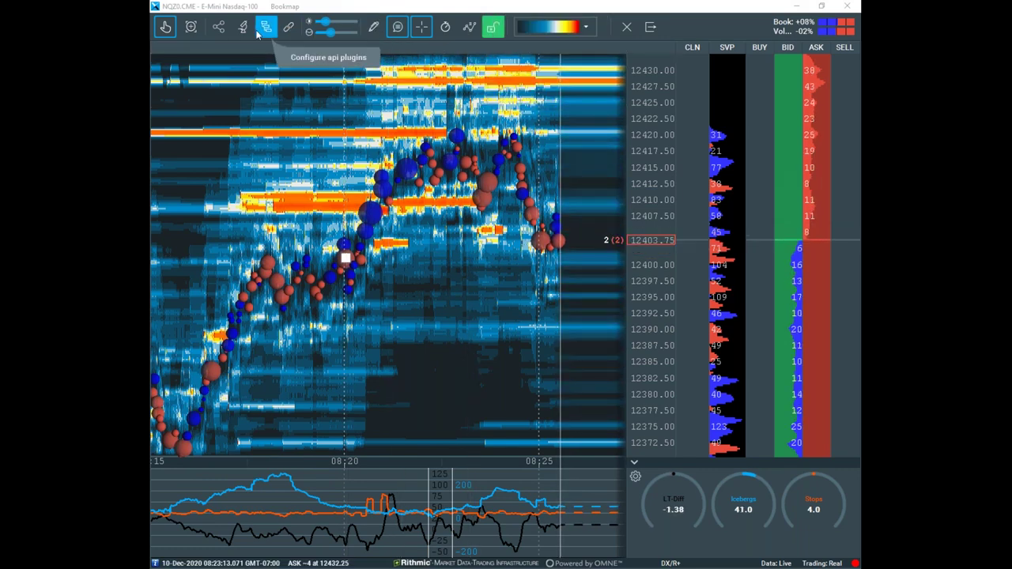
Show the trade controls, buy 4 Nasdaq contracts at market and place a 4-lot sell stop at about 12391.
left_click(493, 30)
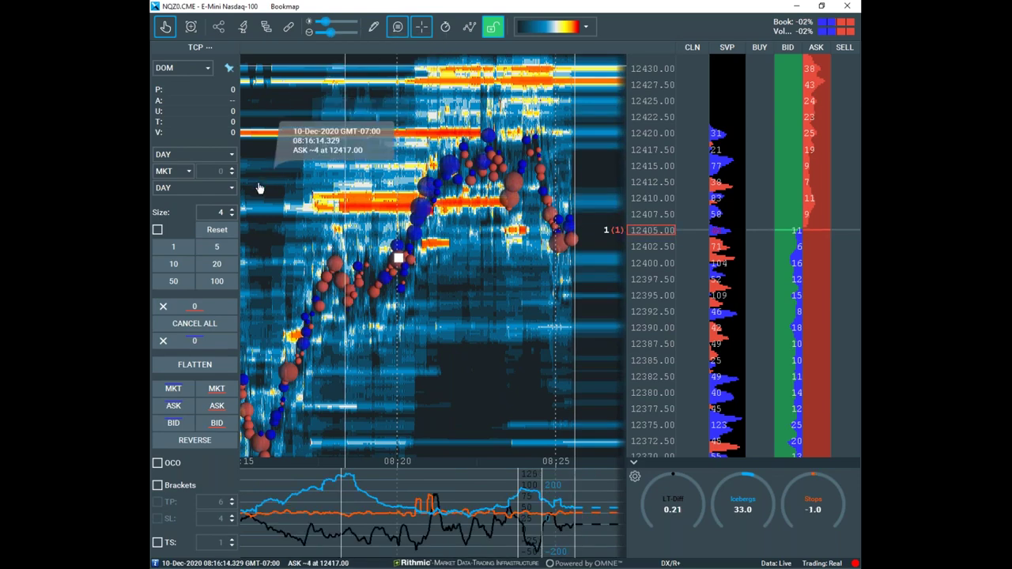
left_click(182, 392)
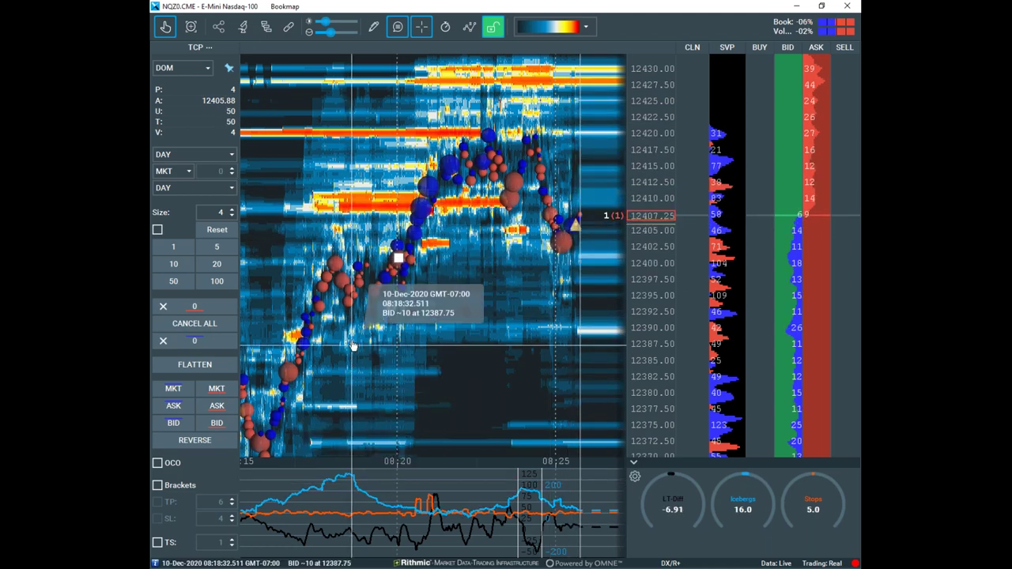
left_click(815, 322)
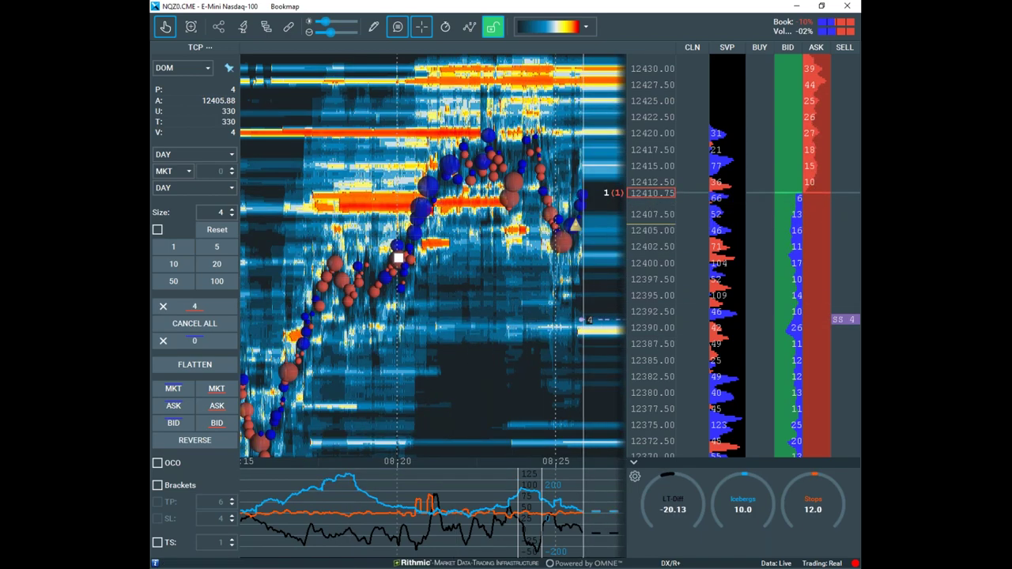
Bring up the /NQ hourly chart maximized in thinkorswim and stretch its price scale around the latest candles.
left_click_drag(411, 567, 387, 212)
left_click(544, 201)
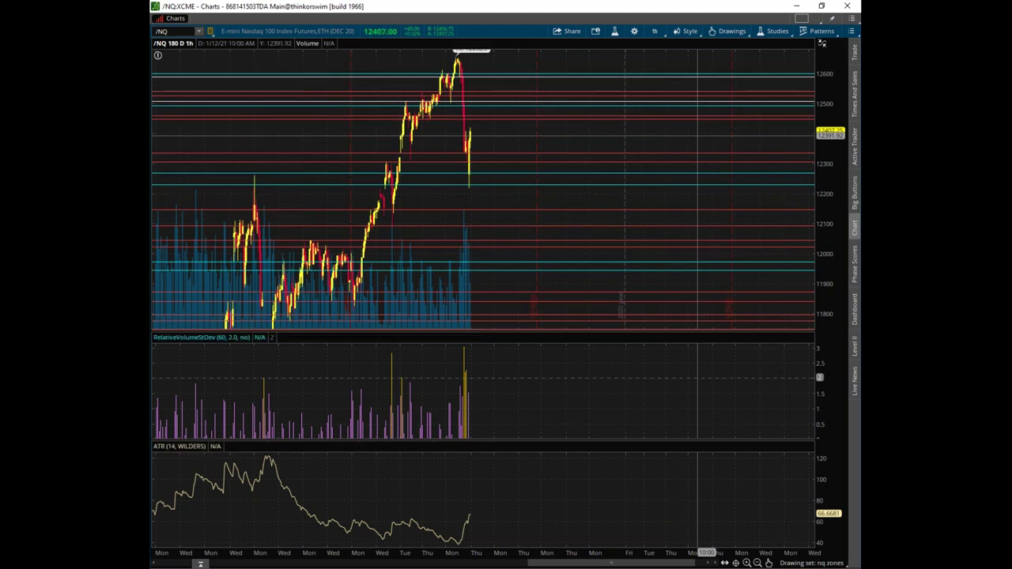
left_click_drag(698, 150, 714, 147)
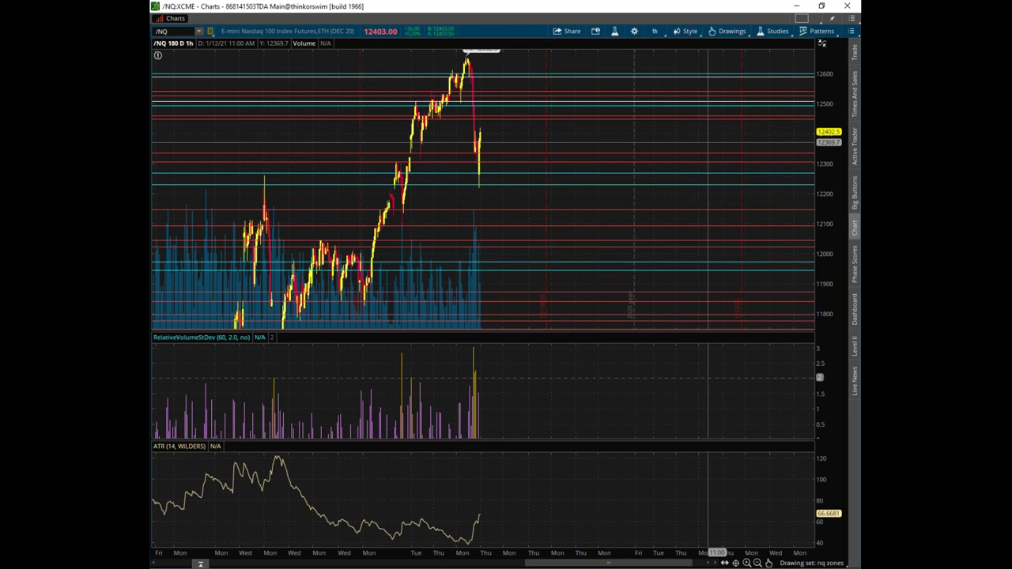
left_click_drag(826, 108, 826, 97)
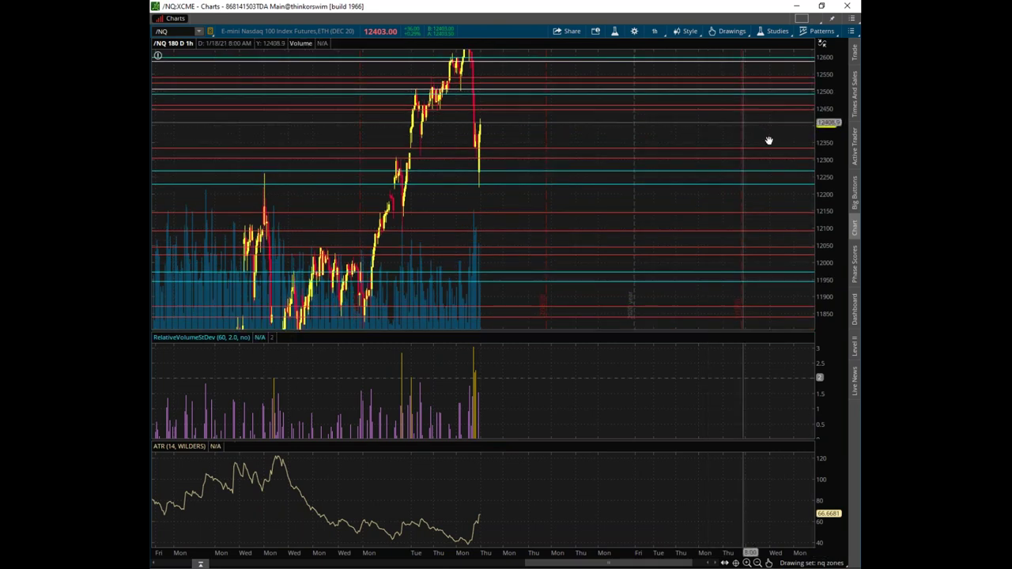
Sketch possible bounces to about 12460 and 12520 and sell-offs to about 12285 and 12015 on the /NQ hourly chart, and clear the marks.
left_click_drag(747, 139, 767, 154)
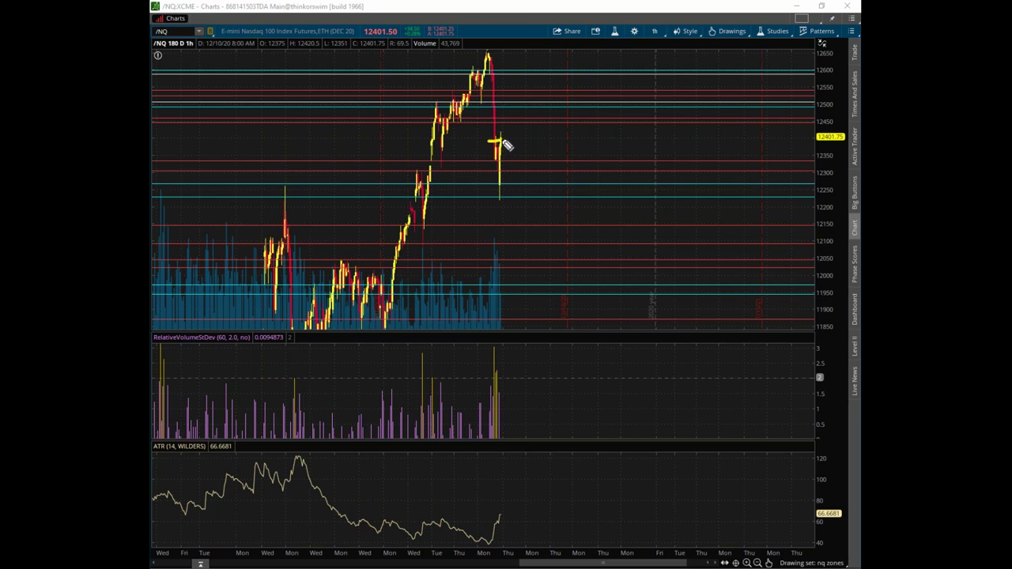
left_click_drag(514, 120, 522, 123)
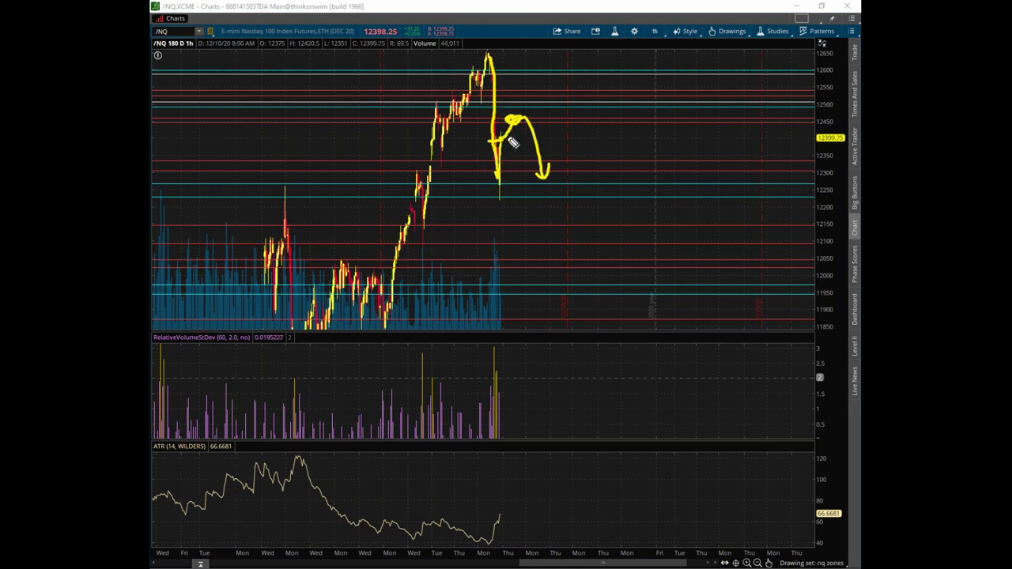
left_click_drag(504, 137, 624, 269)
left_click_drag(600, 251, 647, 253)
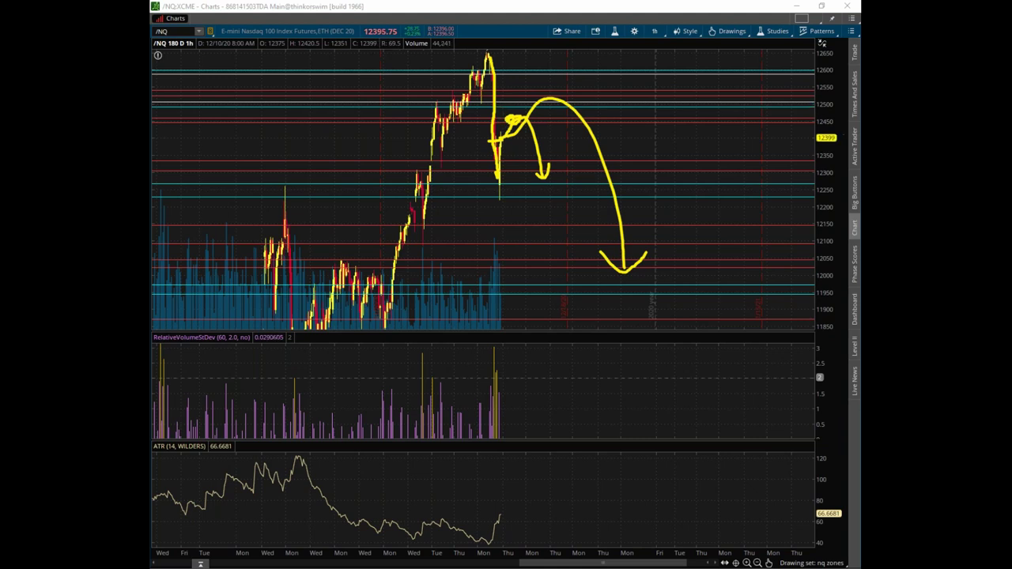
key("Escape")
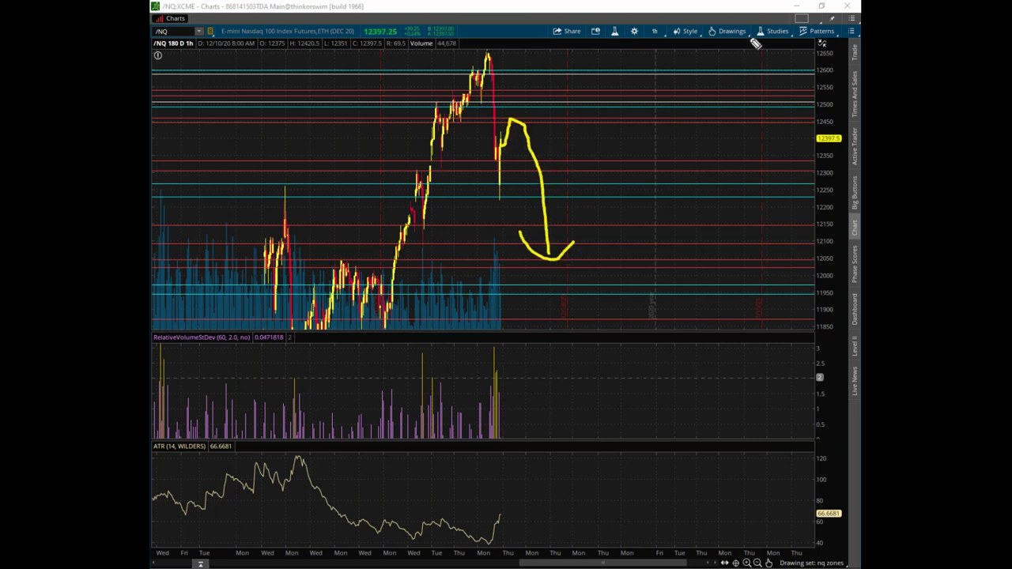
key("Escape")
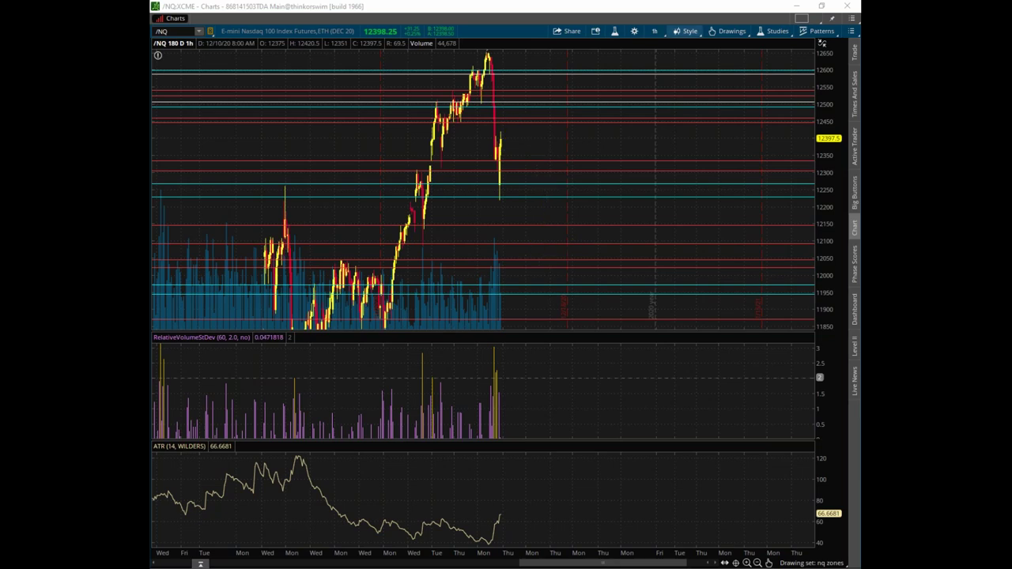
Return to the Bookmap Nasdaq heatmap, outline the zone of about 12393 to 12402, circle the blue line's peak before 08:20, and clear the marks.
left_click_drag(614, 11, 860, 47)
left_click_drag(520, 259, 452, 229)
scroll(467, 227, "down", 2)
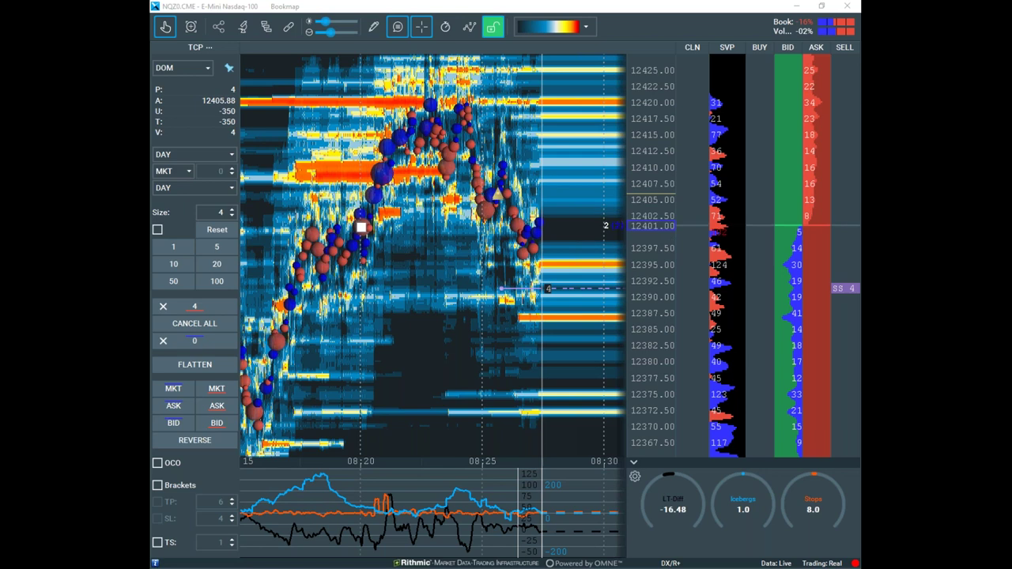
key("Escape")
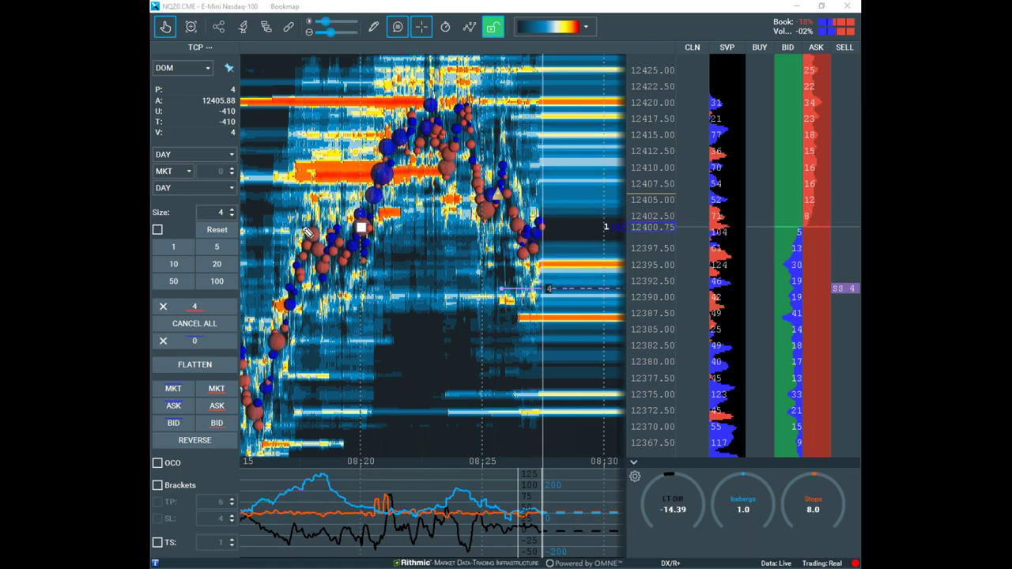
left_click_drag(298, 224, 404, 215)
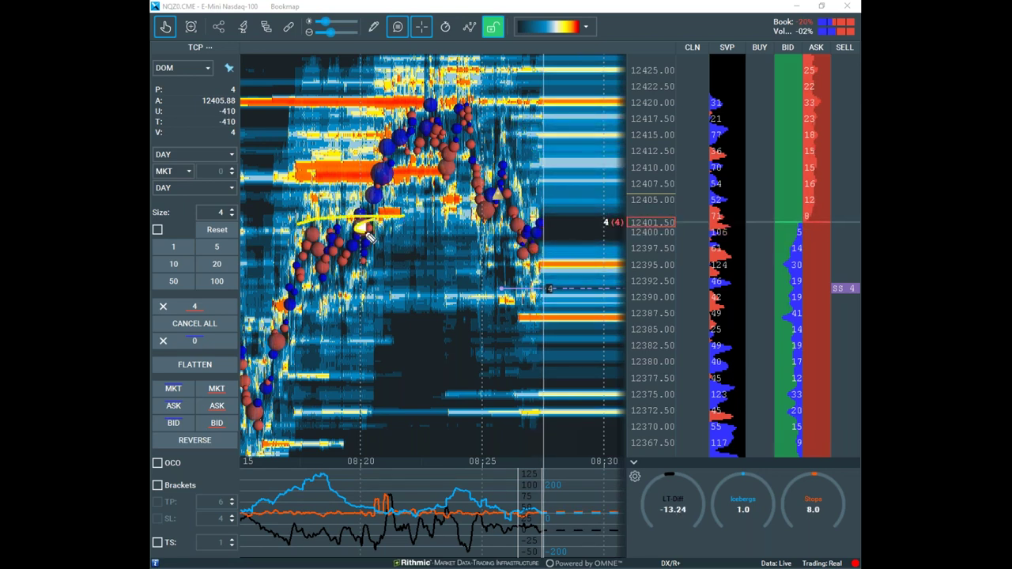
left_click_drag(297, 278, 579, 277)
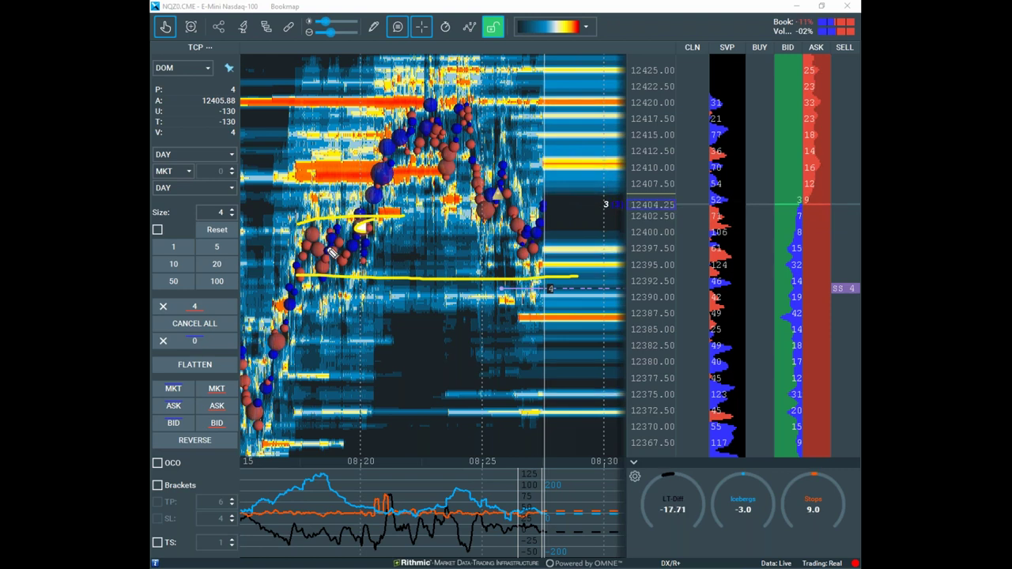
mouse_move(331, 466)
left_mouse_down()
mouse_move(291, 465)
mouse_move(346, 484)
mouse_move(342, 461)
left_mouse_up()
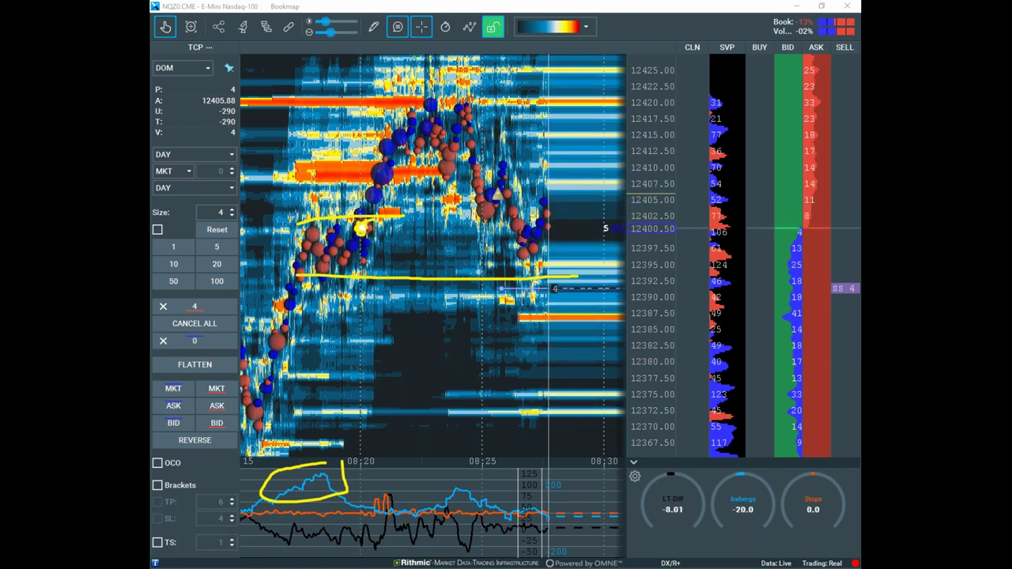
key("Escape")
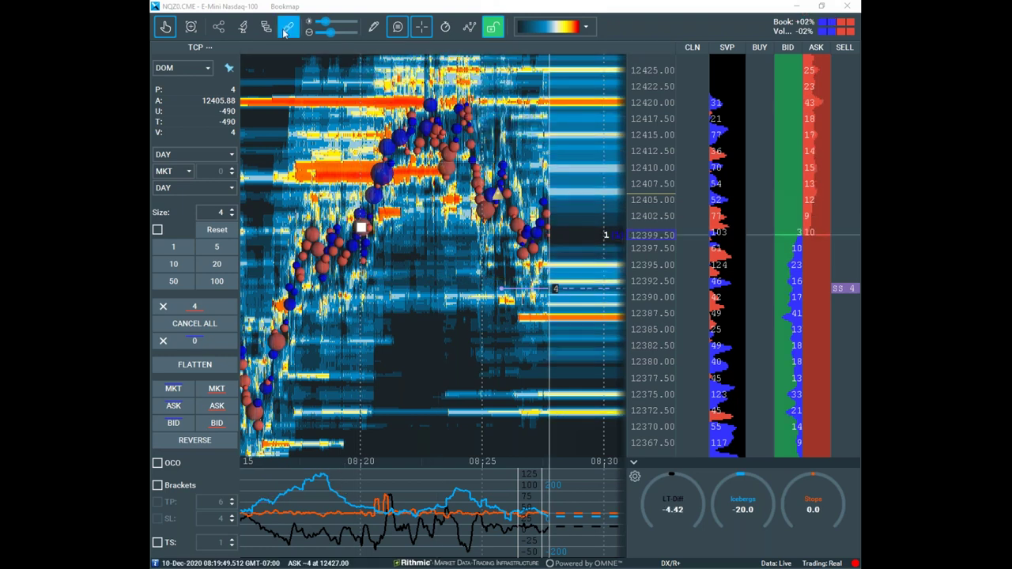
Review the Absorption indicator's volume and visual settings in the API plugin configuration.
left_click(266, 29)
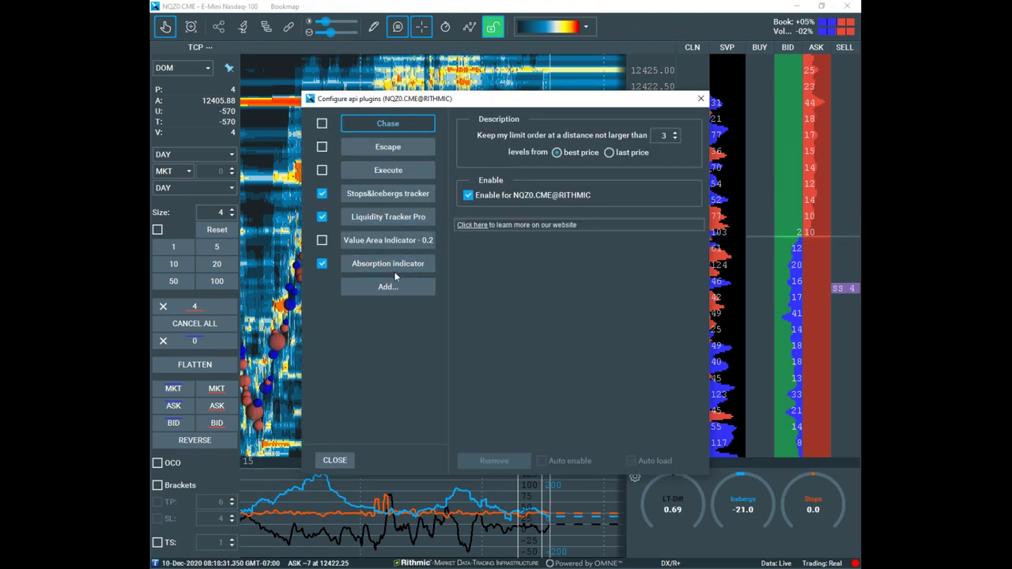
left_click(391, 264)
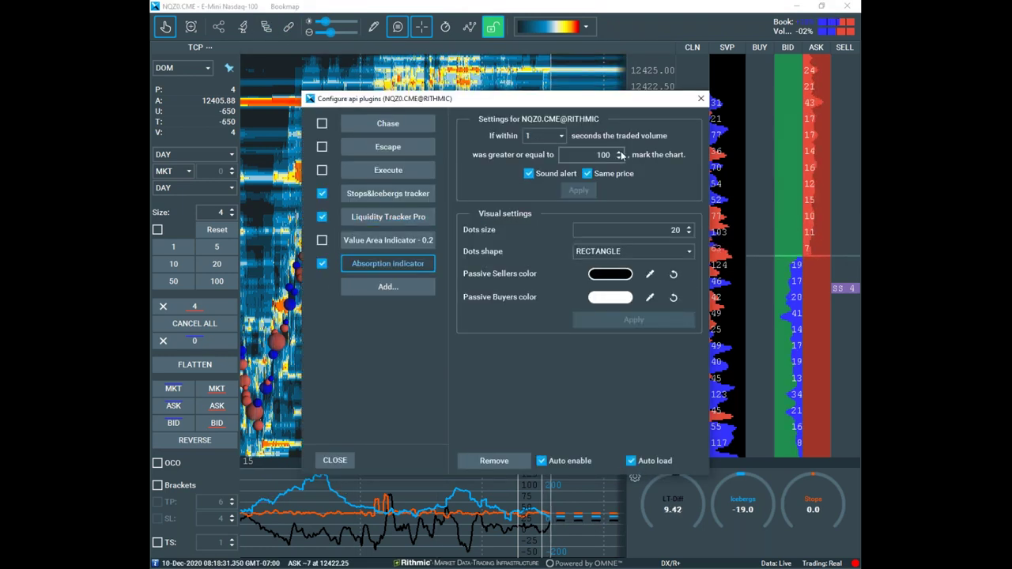
left_click(701, 100)
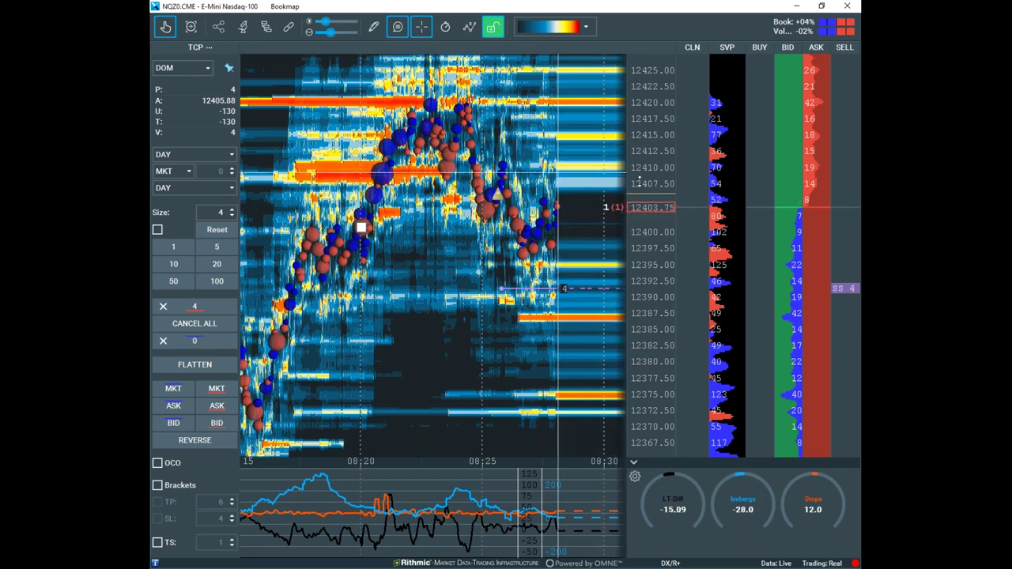
Widen the heatmap's price range, examine the /NQ hourly chart at full size in thinkorswim, and put it away.
scroll(700, 180, "down", 2)
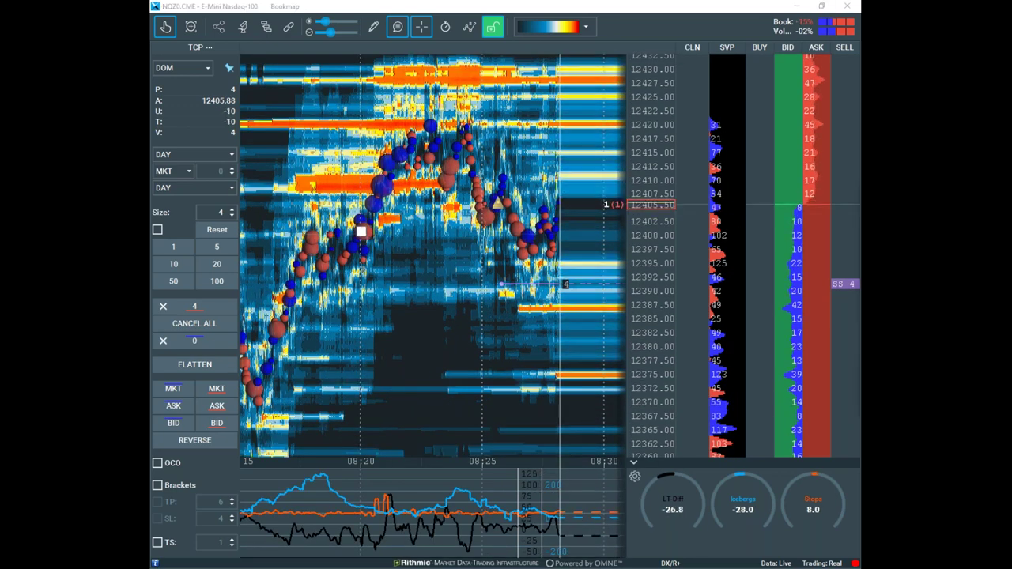
left_click_drag(858, 194, 192, 106)
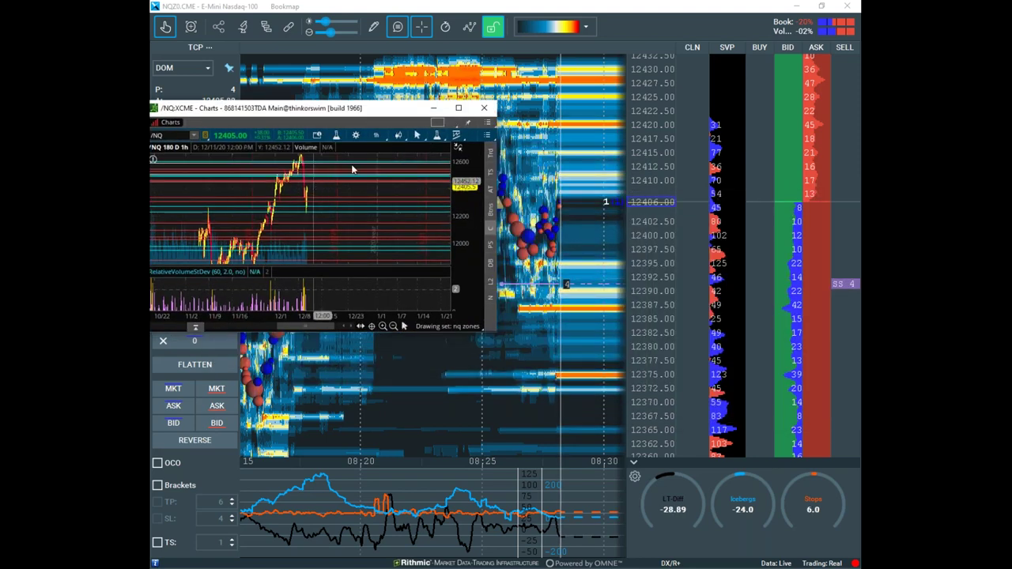
left_click(459, 108)
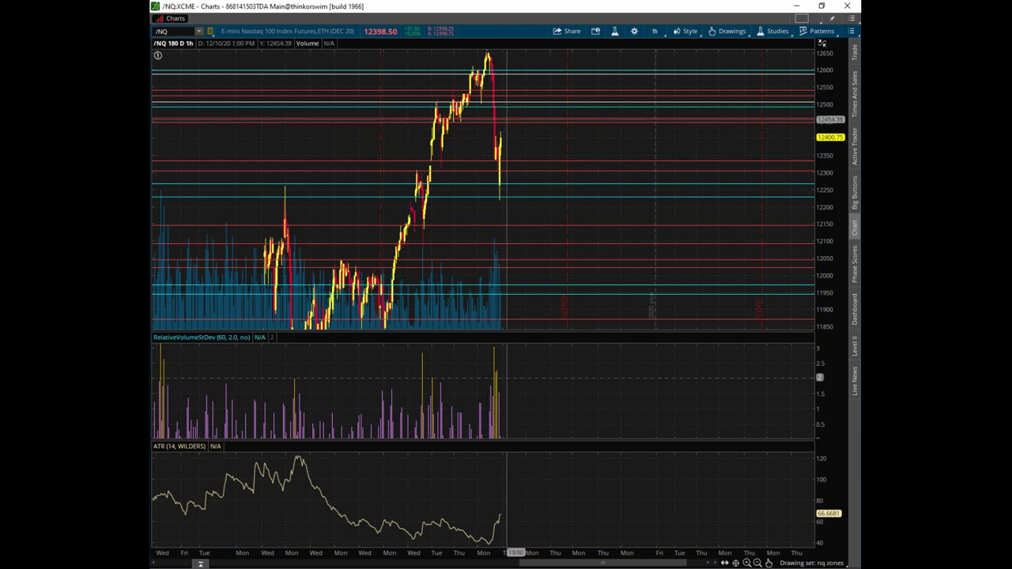
left_click(820, 6)
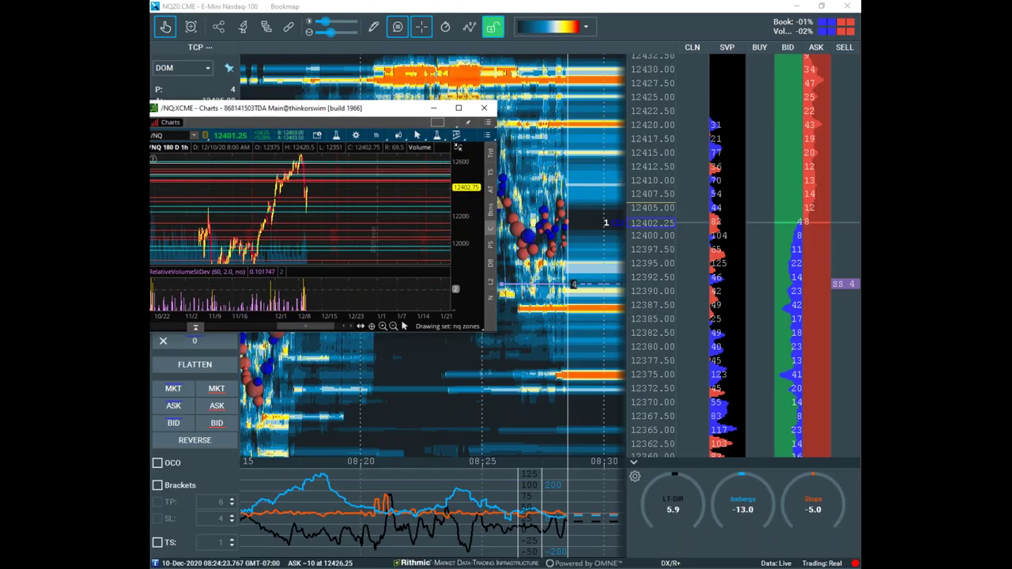
left_click(434, 108)
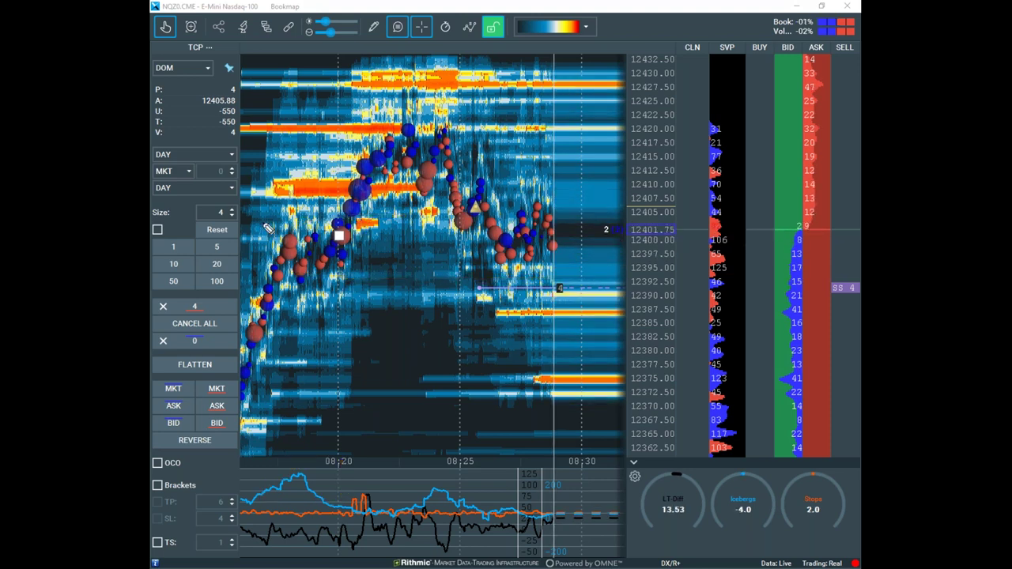
Mark the heatmap zone of about 12395 to 12403, trace the rally to about 12418 and pullback, and sketch a dip to about 12391.
left_click_drag(383, 225, 543, 227)
mouse_move(349, 219)
left_mouse_down()
mouse_move(409, 148)
mouse_move(473, 226)
mouse_move(485, 206)
left_mouse_up()
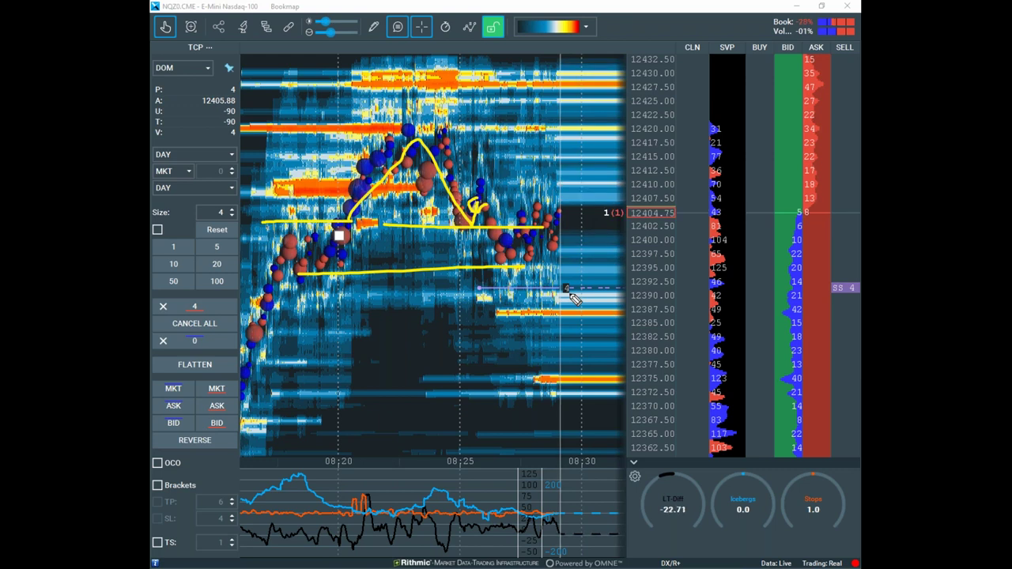
mouse_move(538, 253)
left_mouse_down()
mouse_move(558, 294)
mouse_move(563, 261)
left_mouse_up()
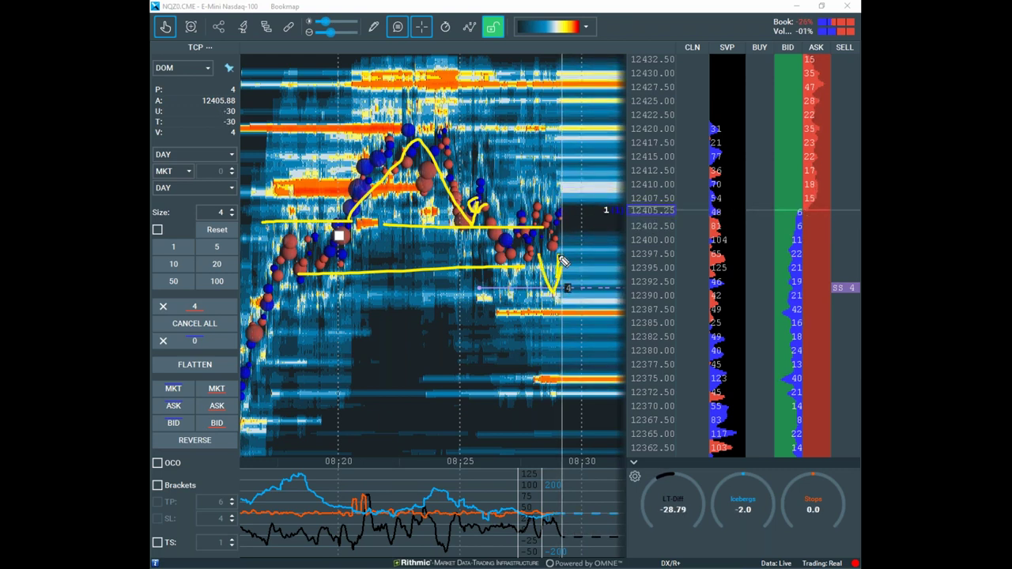
left_click_drag(572, 259, 573, 250)
left_click_drag(562, 291, 572, 289)
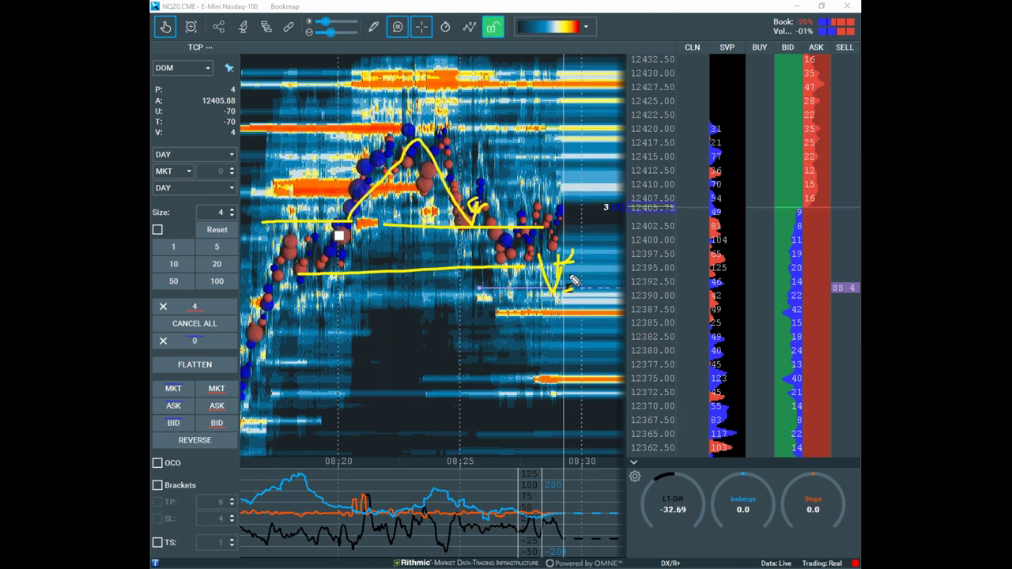
Sketch a deeper drop to about 12380, extend the zone's lower edge, mark recoveries back through it, and clear the pen marks.
mouse_move(534, 246)
left_mouse_down()
mouse_move(554, 308)
mouse_move(562, 261)
left_mouse_up()
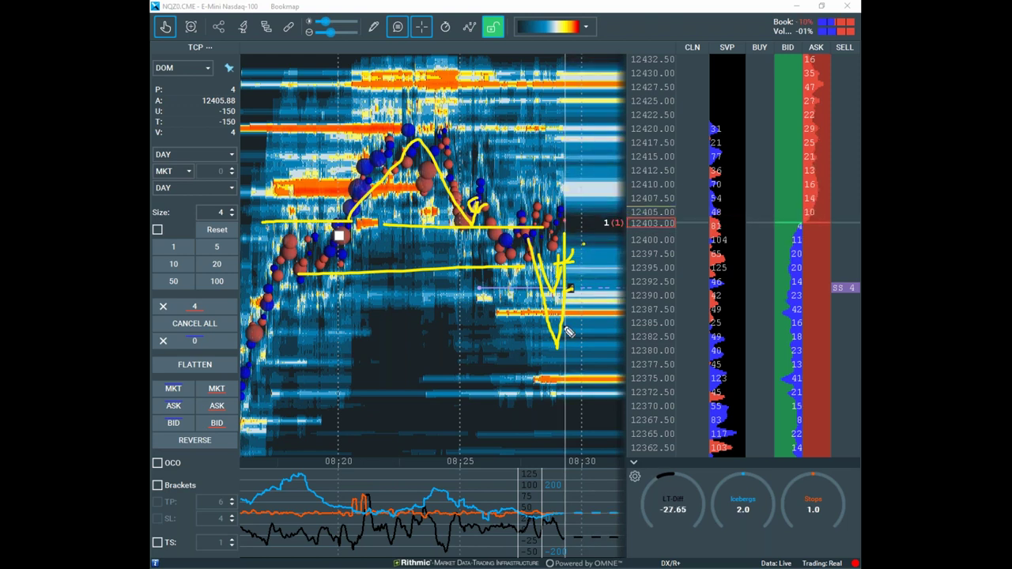
left_click_drag(558, 353, 532, 353)
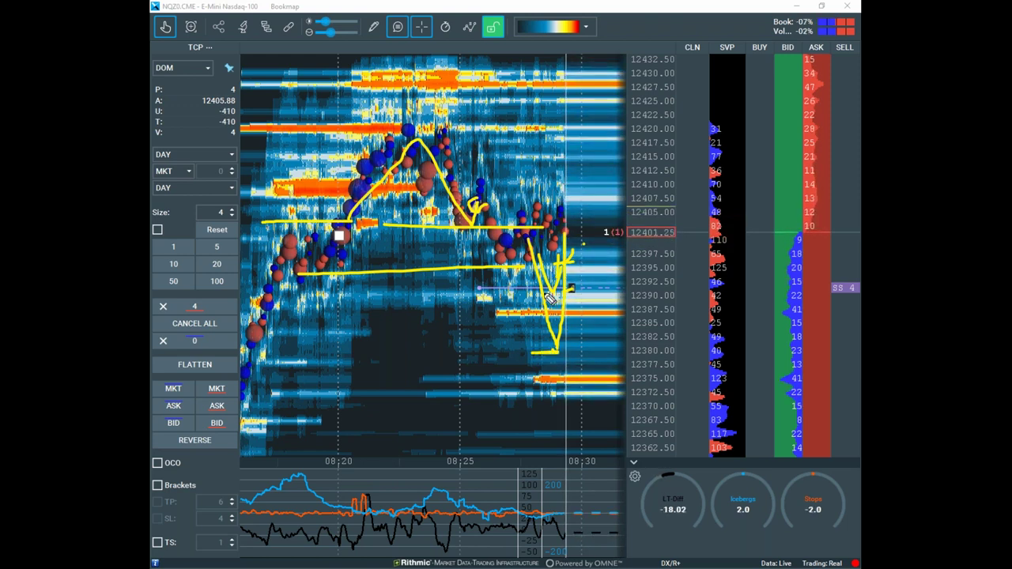
left_click_drag(519, 263, 616, 265)
mouse_move(555, 254)
left_mouse_down()
mouse_move(566, 286)
mouse_move(583, 254)
left_mouse_up()
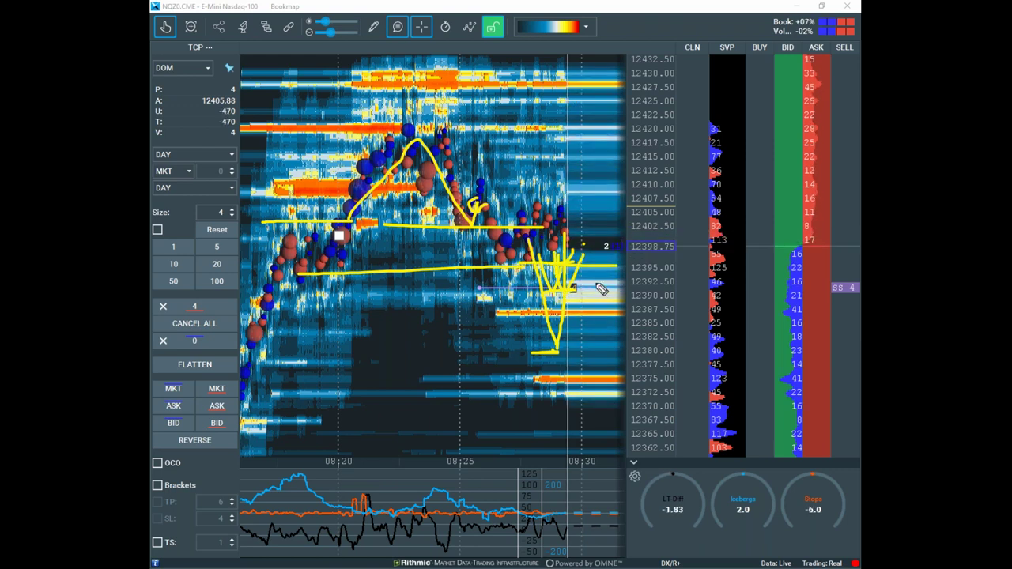
left_click_drag(568, 288, 581, 233)
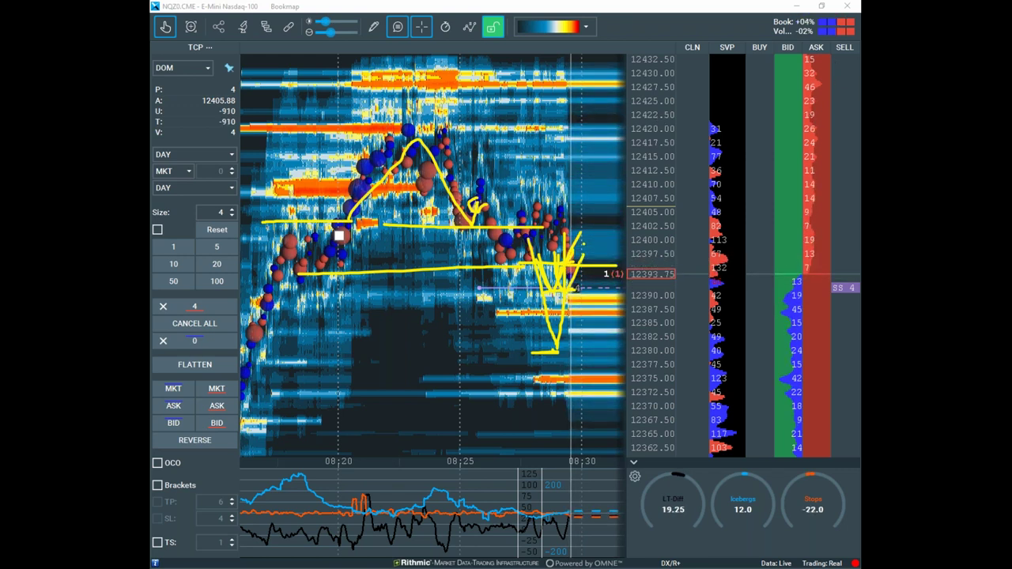
key("ctrl+shift+7")
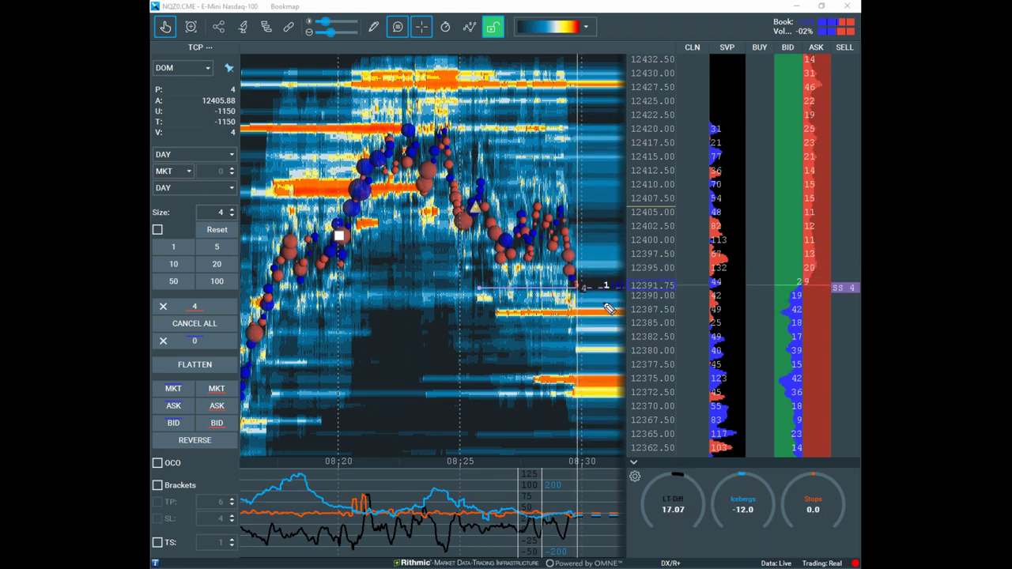
Sketch the breakdown from about 12391 to 12372, mark the levels near 12405 and 12408 above it, and hide the pen marks.
mouse_move(572, 311)
left_mouse_down()
mouse_move(600, 386)
mouse_move(631, 376)
left_mouse_up()
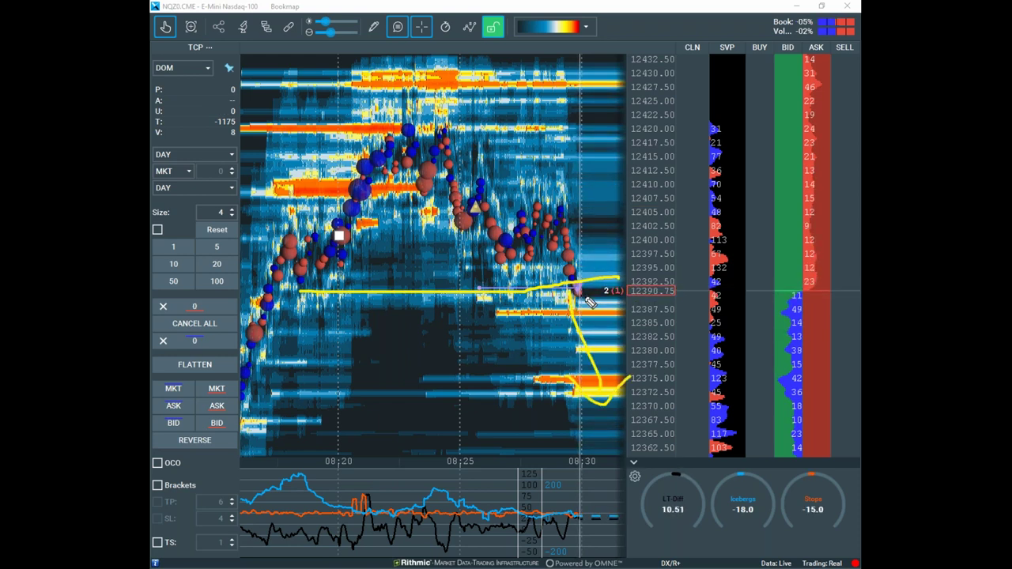
left_click_drag(549, 194, 577, 191)
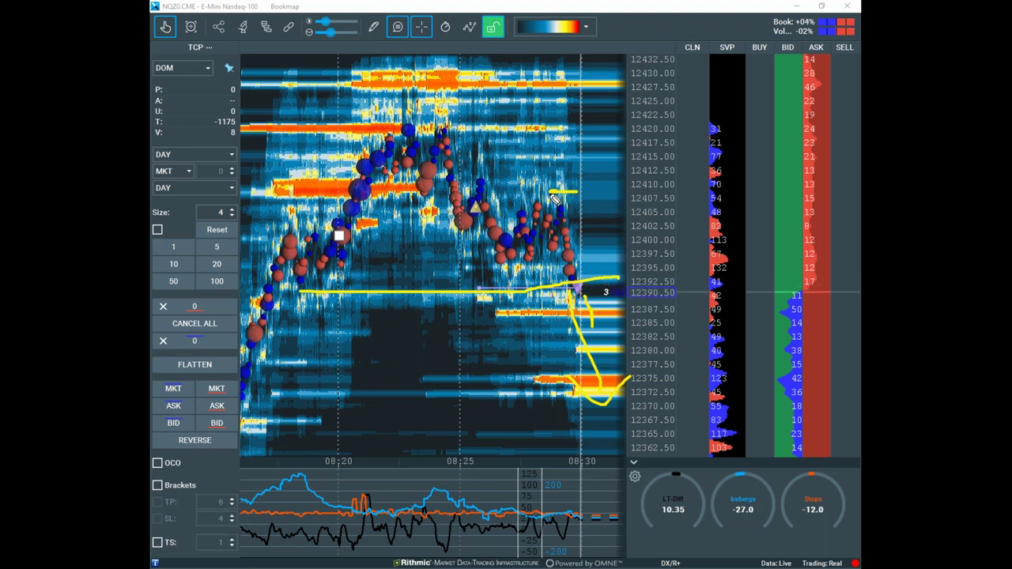
left_click_drag(279, 221, 563, 208)
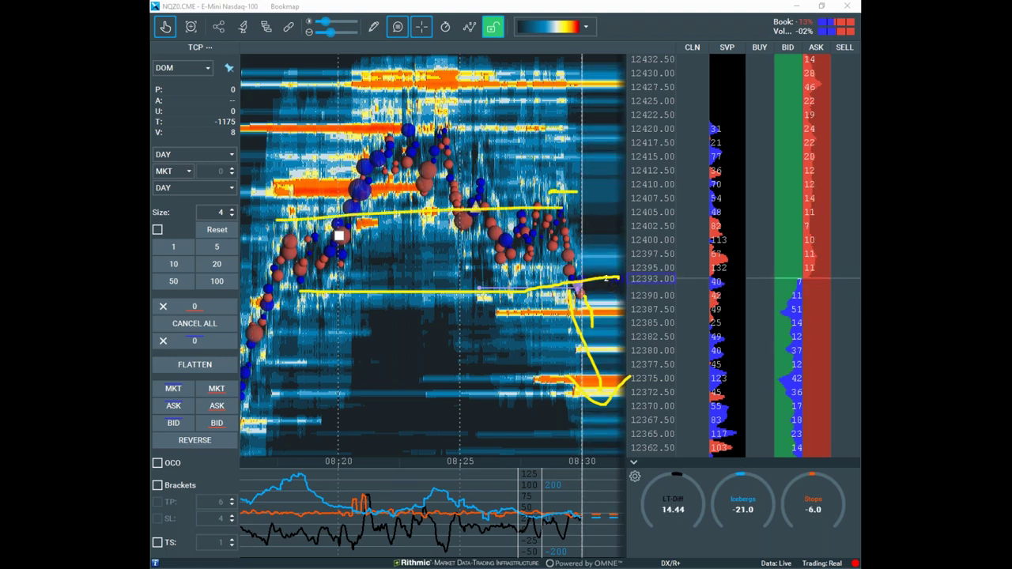
key("Escape")
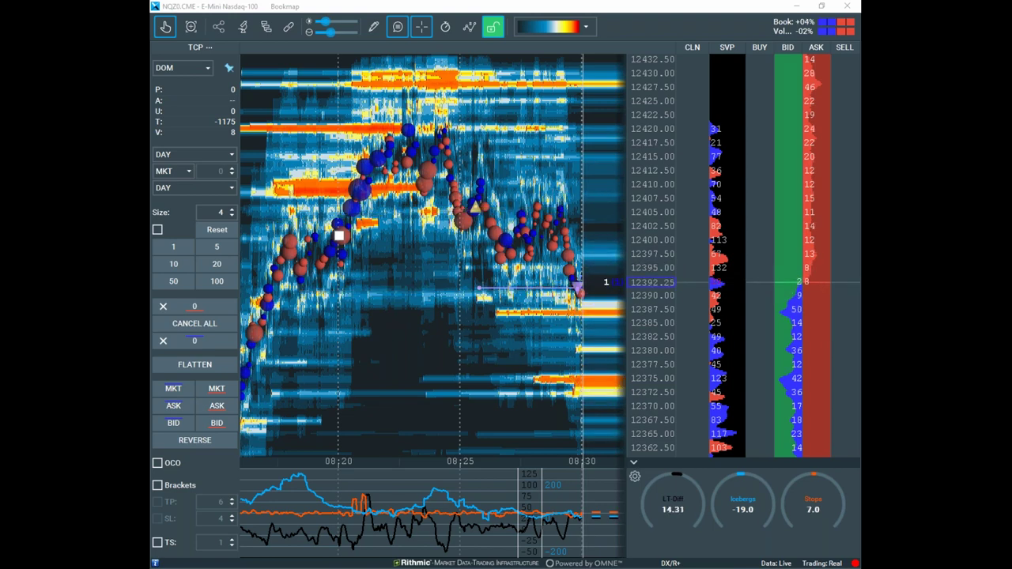
Show the /NQ hourly chart at full size in thinkorswim and clear the pen marks sketched around the levels near 12200 and 11950.
left_click_drag(859, 109, 549, 97)
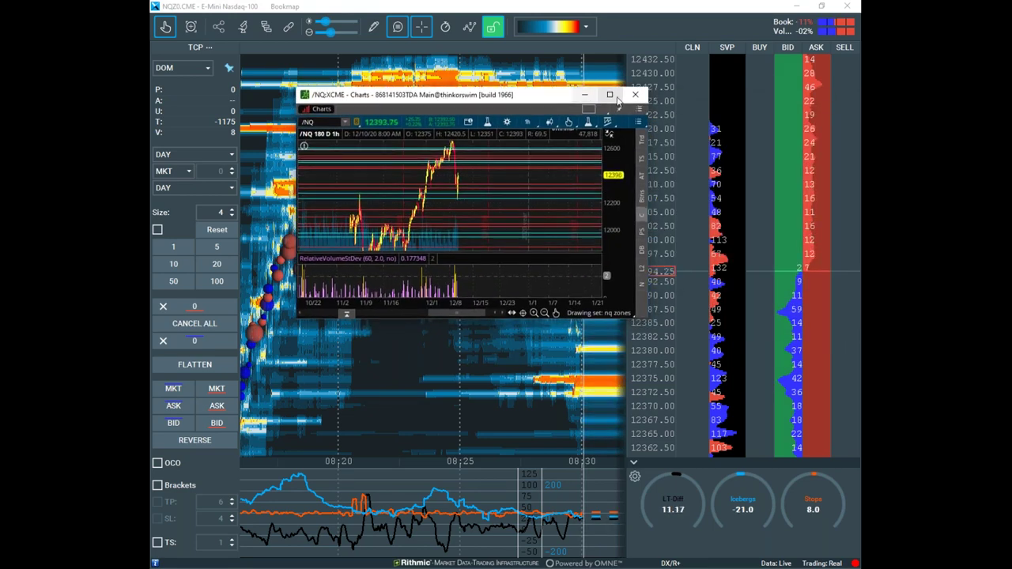
left_click(614, 96)
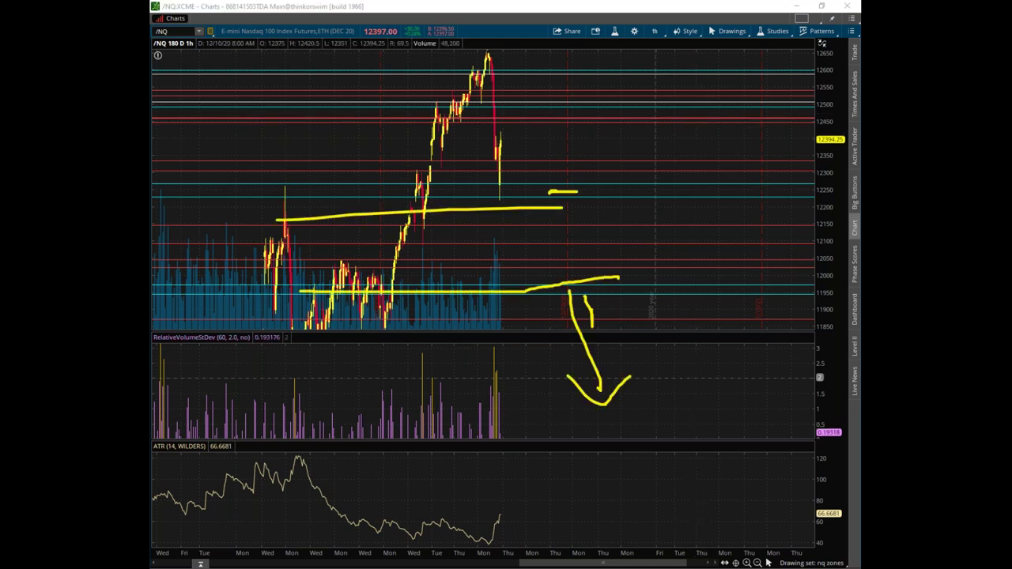
key("e")
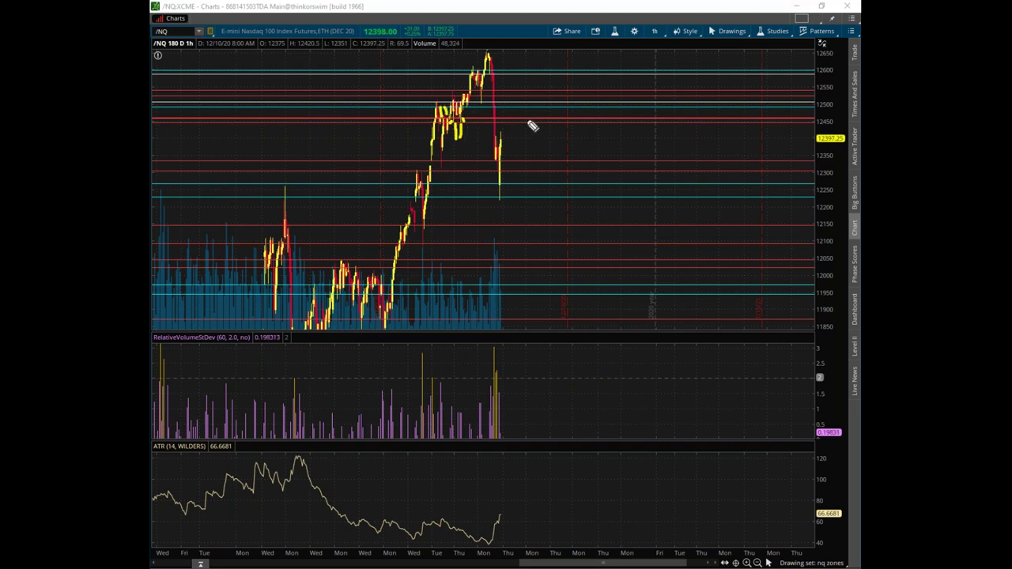
Trace the /NQ selloff from about 12640 to 12260 and sketch a rebound to about 12450 with a drop to about 11950.
left_click_drag(493, 57, 501, 195)
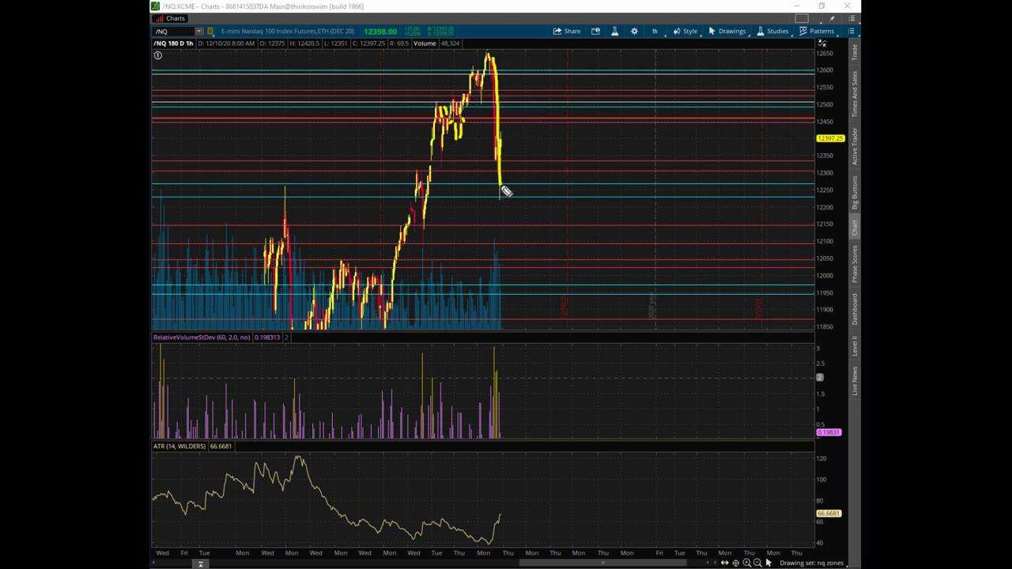
mouse_move(506, 140)
left_mouse_down()
mouse_move(519, 117)
mouse_move(528, 121)
mouse_move(583, 289)
mouse_move(629, 283)
left_mouse_up()
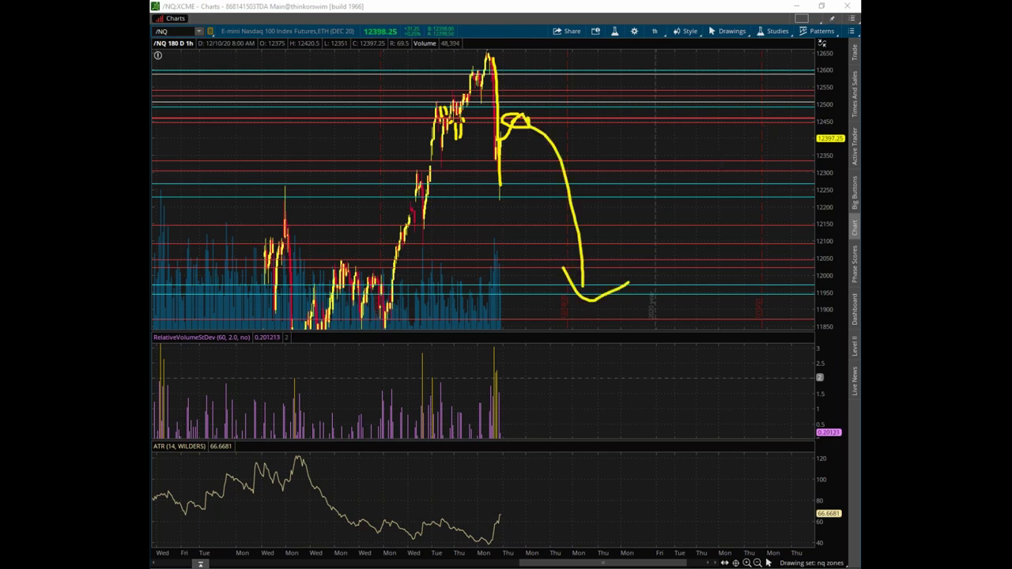
key("Escape")
Switch back to the Bookmap Nasdaq heatmap, shrink and reposition its window, and return it to full size.
key("alt+Tab")
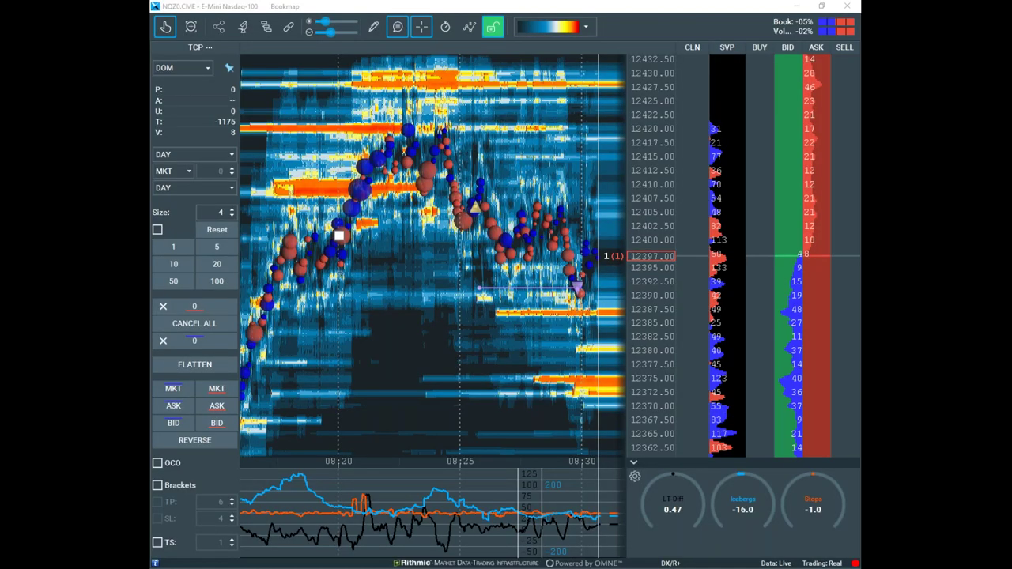
double_click(478, 11)
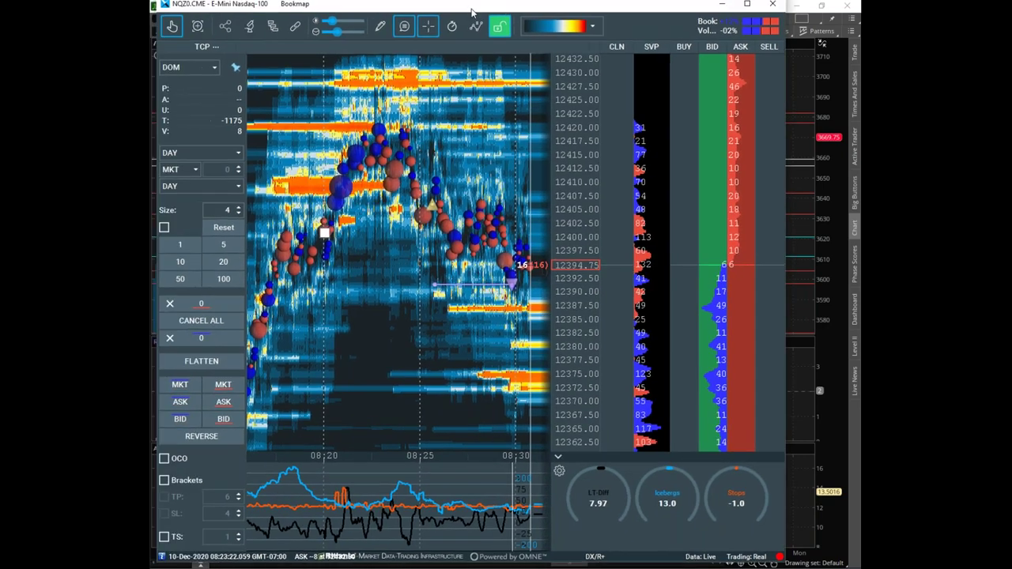
left_click_drag(472, 11, 476, 12)
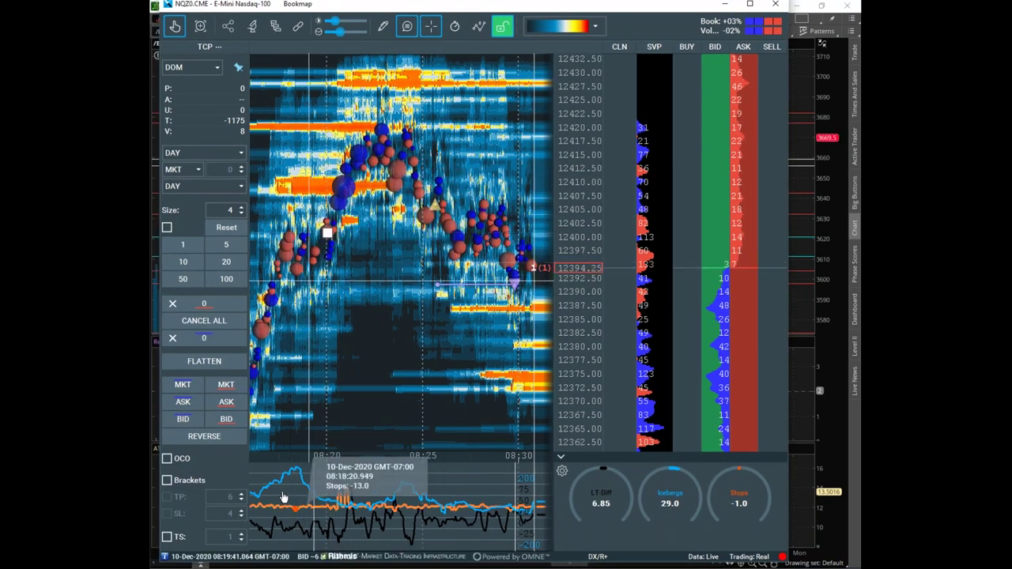
left_click(750, 5)
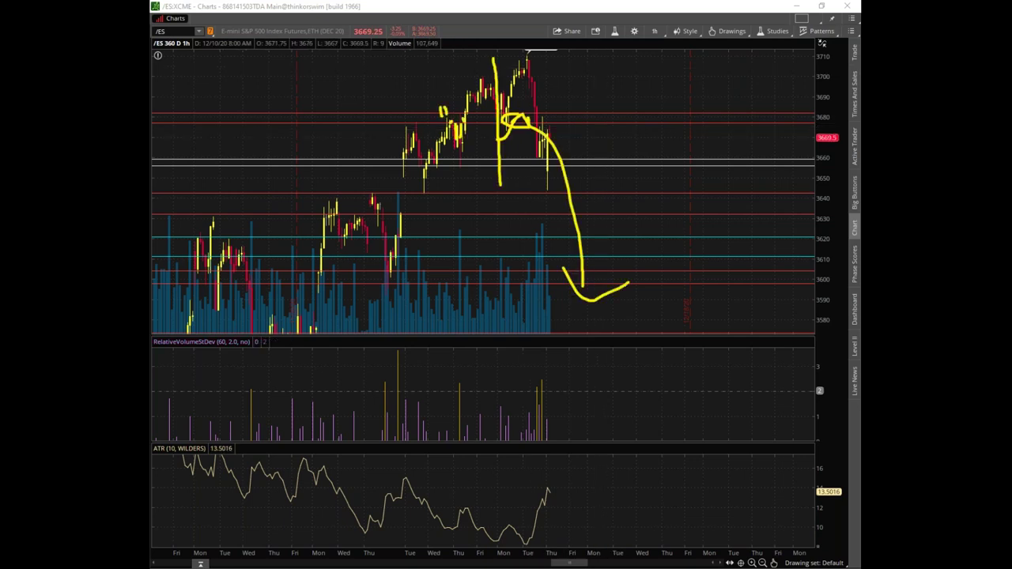
On the /ES hourly chart, mark the rebound to about 3680, trace the decline from about 3706 to 3660, and clear the pen marks.
left_click_drag(581, 90, 551, 111)
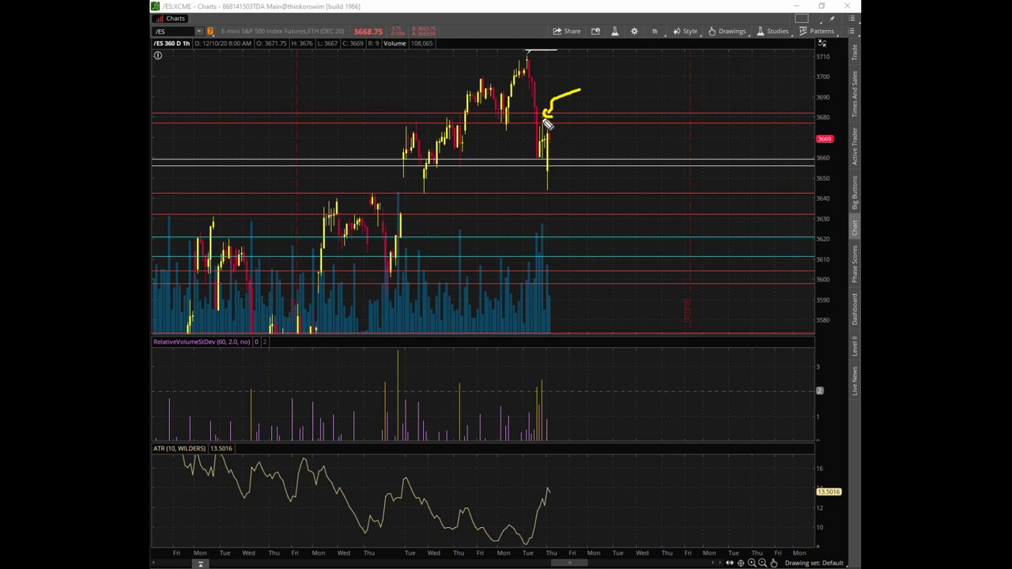
left_click_drag(548, 138, 556, 133)
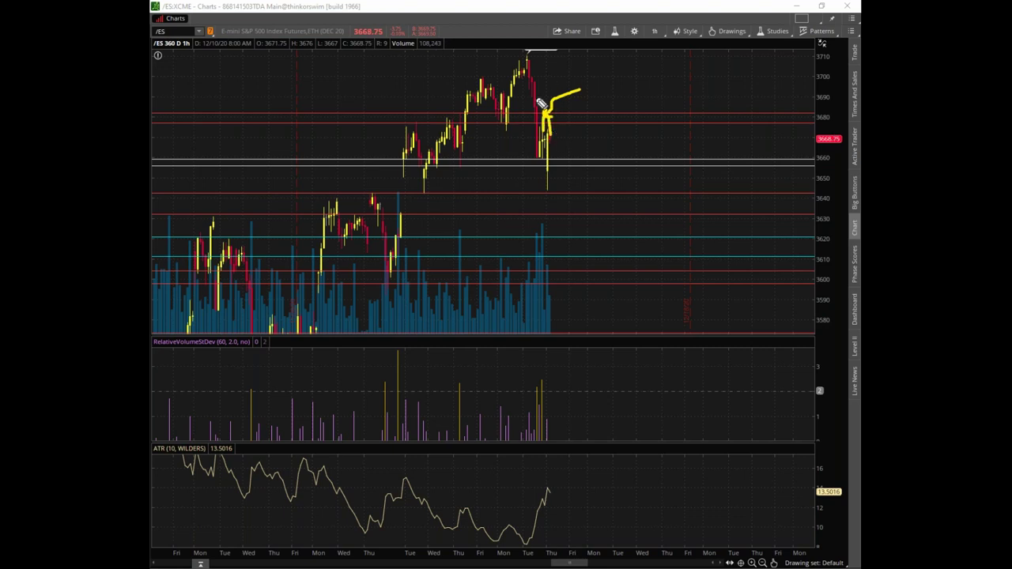
left_click_drag(540, 98, 543, 157)
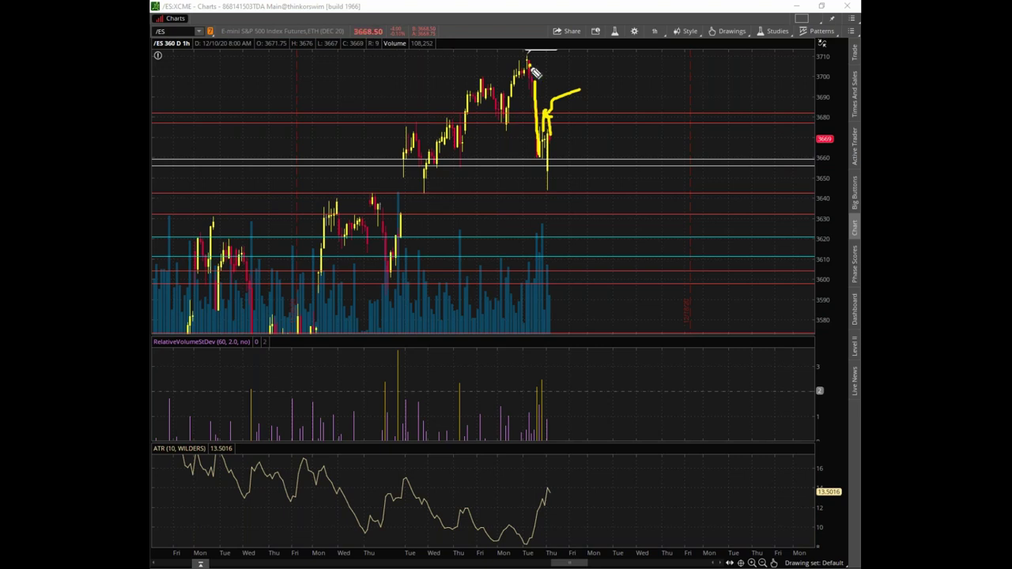
left_click_drag(544, 120, 549, 168)
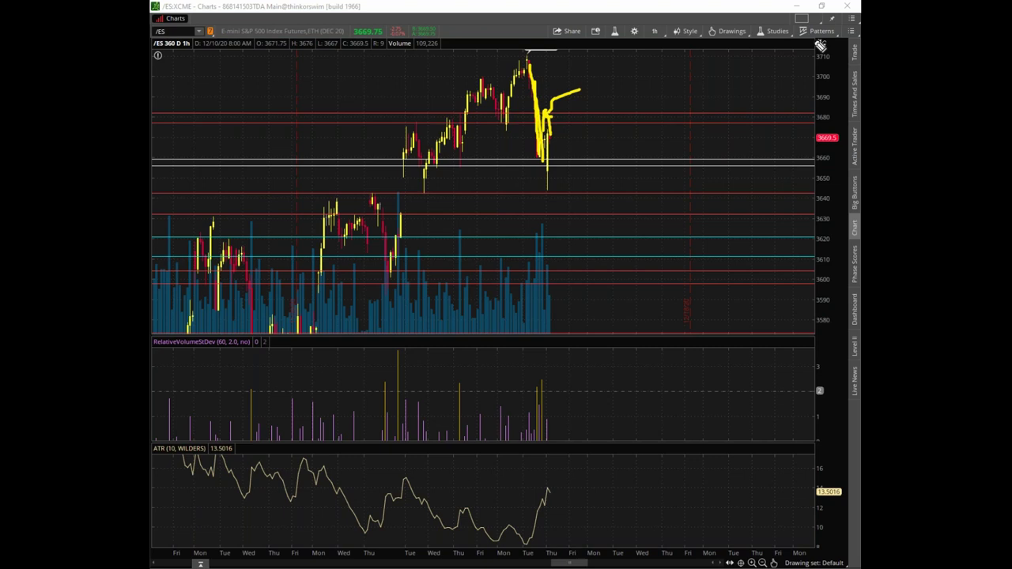
key("Escape")
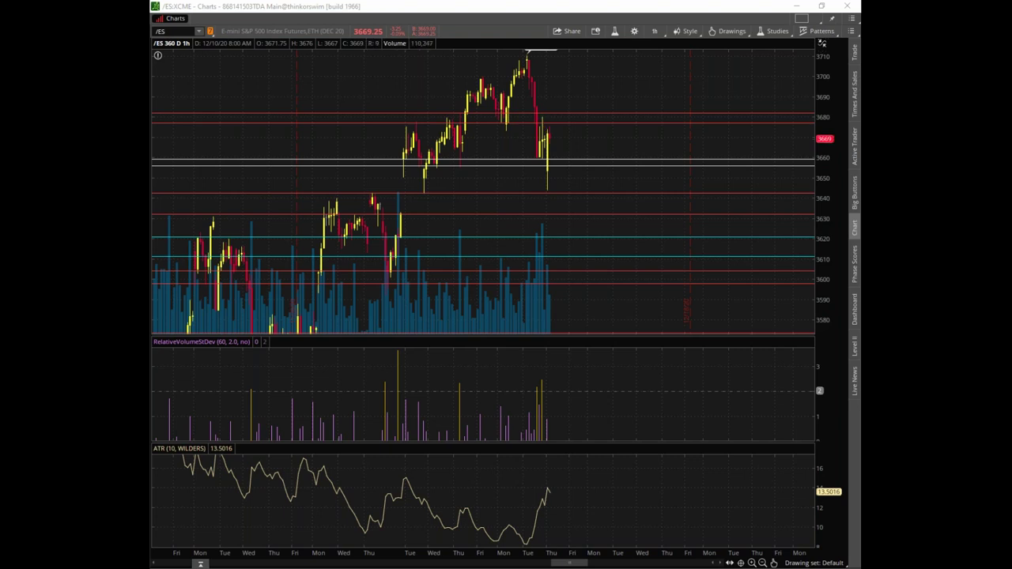
Bring up the saved ESZ0 heatmap screenshot 2020-12-10_7-23-25.png at full size in Photos.
left_click_drag(860, 2, 513, 55)
left_click(735, 55)
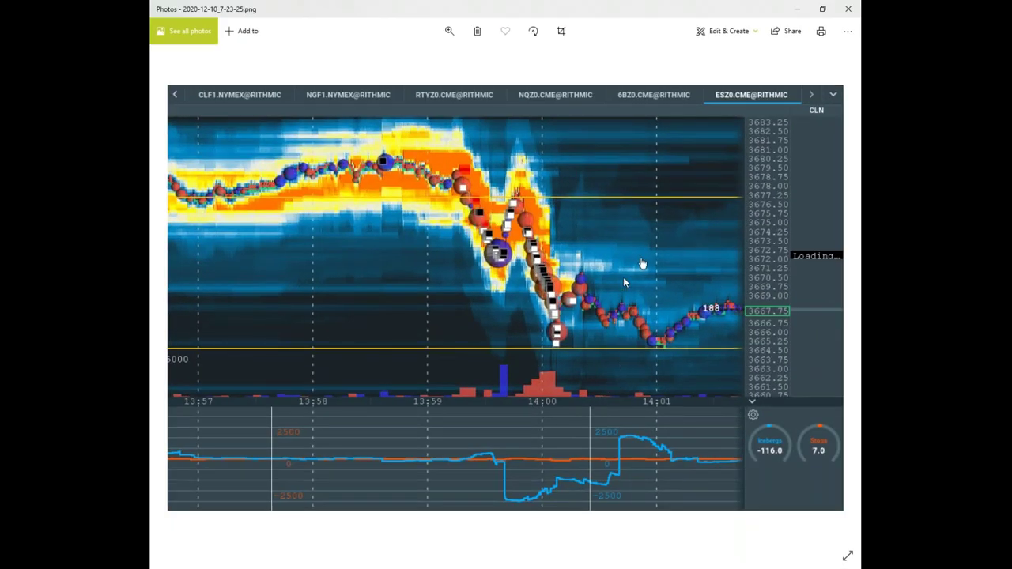
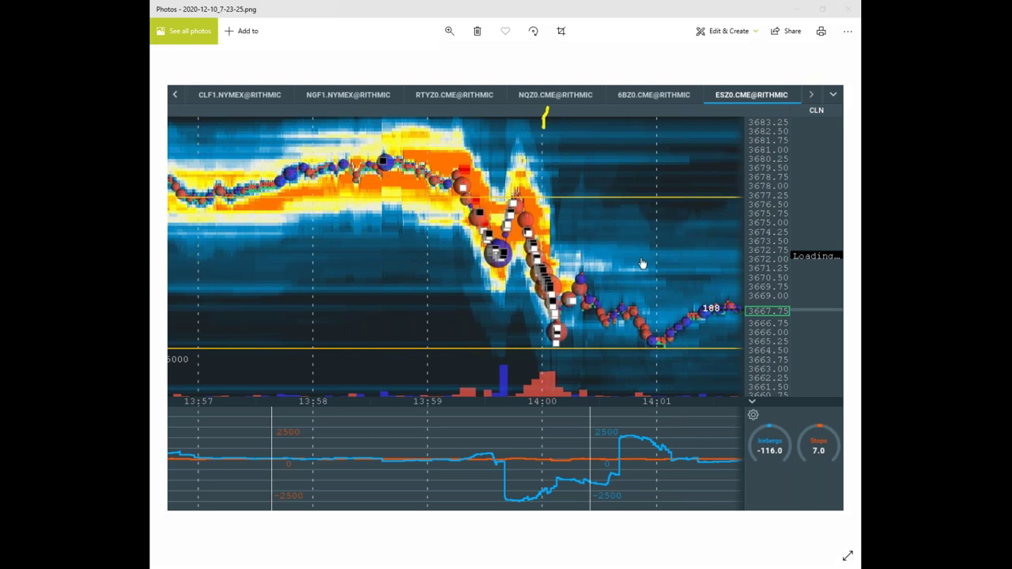
On the ESZ0 screenshot, sketch a price zigzag between about 3665 and 3677 with level lines near 3679 and 3683 and a final drop.
mouse_move(503, 265)
left_mouse_down()
mouse_move(526, 202)
mouse_move(577, 332)
mouse_move(633, 340)
mouse_move(666, 237)
mouse_move(685, 271)
mouse_move(696, 231)
left_mouse_up()
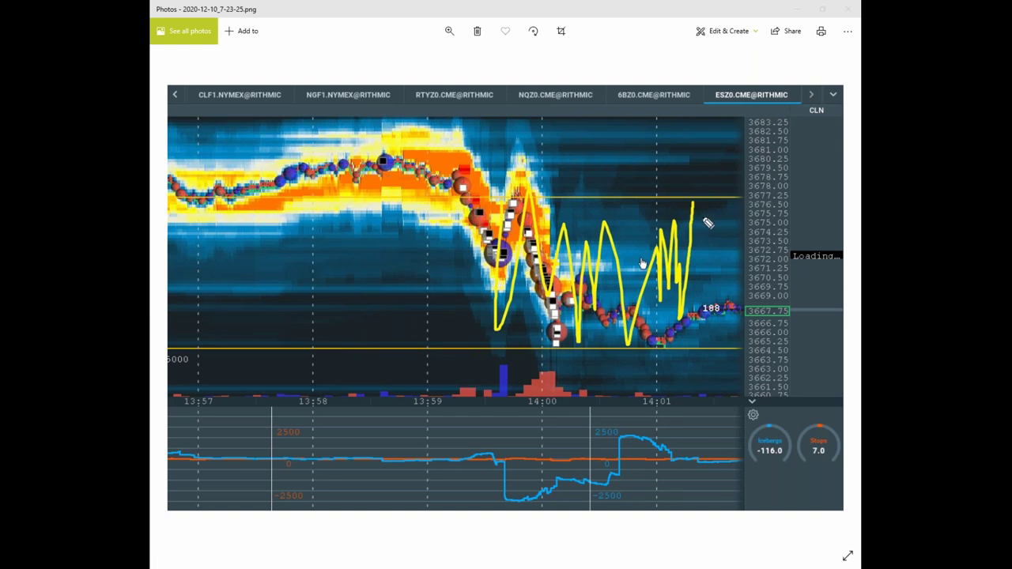
mouse_move(703, 227)
left_mouse_down()
mouse_move(710, 202)
mouse_move(695, 208)
left_mouse_up()
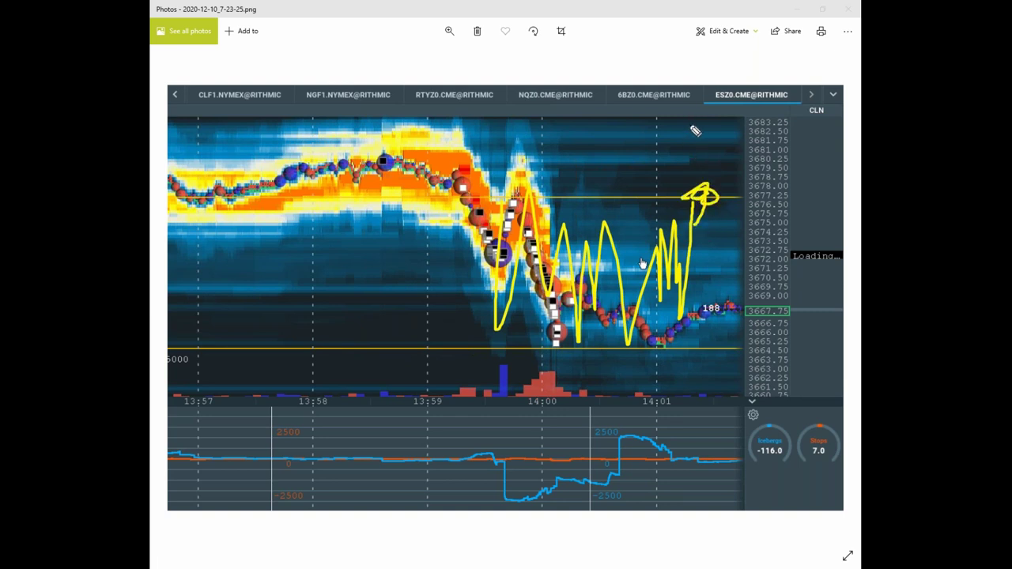
left_click_drag(456, 173, 727, 173)
left_click_drag(479, 464, 495, 471)
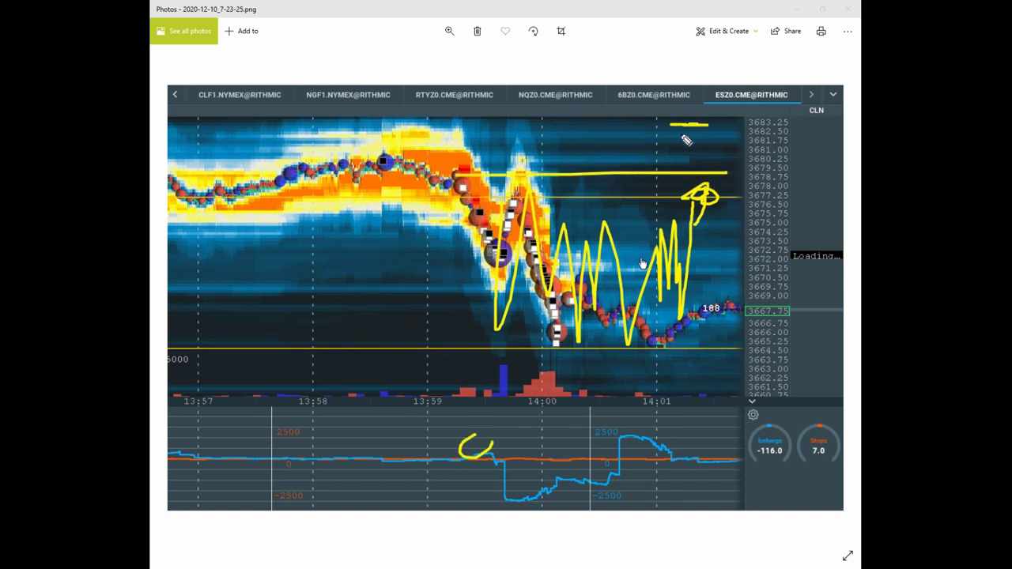
left_click_drag(711, 197, 739, 341)
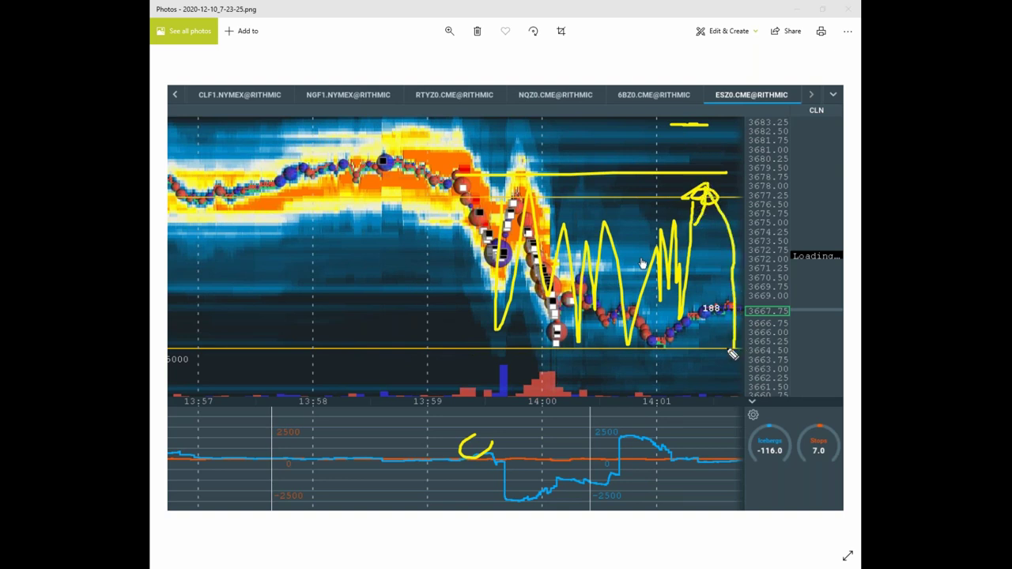
Extend the sketched drop, circle the iceberg curve and the choppy price area around 14:00, and clear all pen marks.
mouse_move(744, 373)
left_mouse_down()
mouse_move(723, 463)
mouse_move(779, 461)
left_mouse_up()
left_click_drag(656, 431, 711, 419)
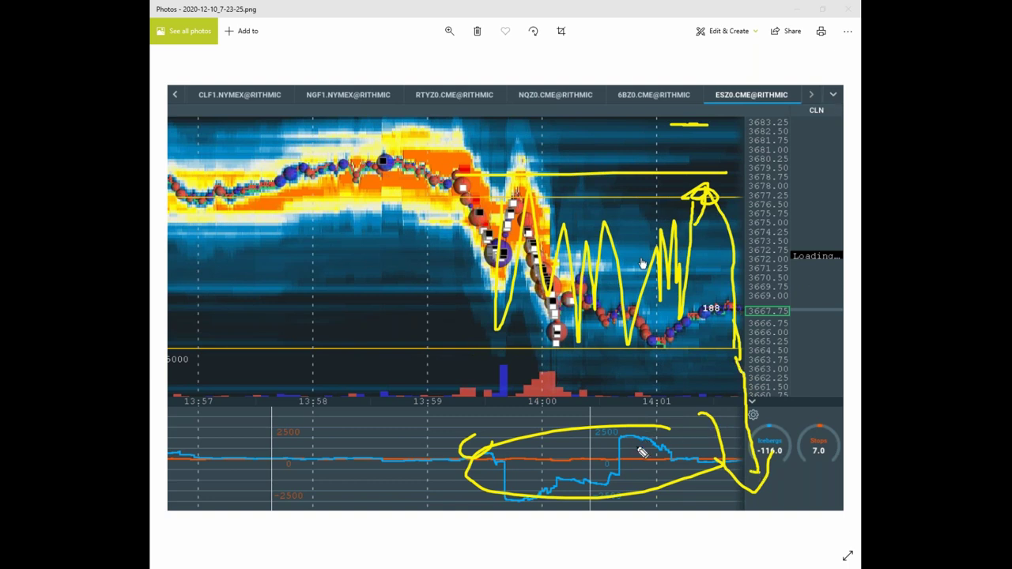
left_click_drag(594, 432, 528, 475)
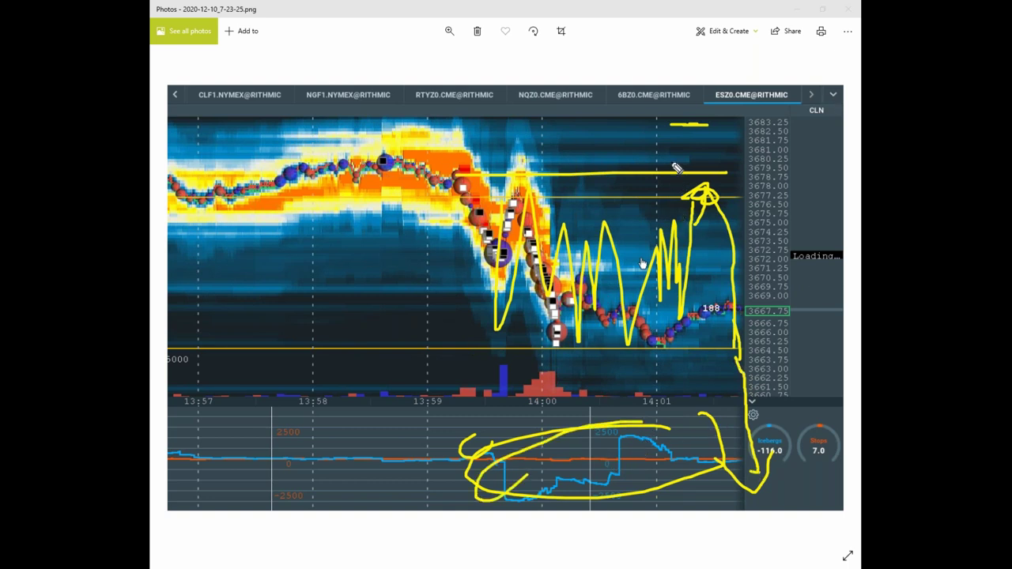
mouse_move(640, 191)
left_mouse_down()
mouse_move(433, 299)
mouse_move(727, 278)
mouse_move(642, 198)
left_mouse_up()
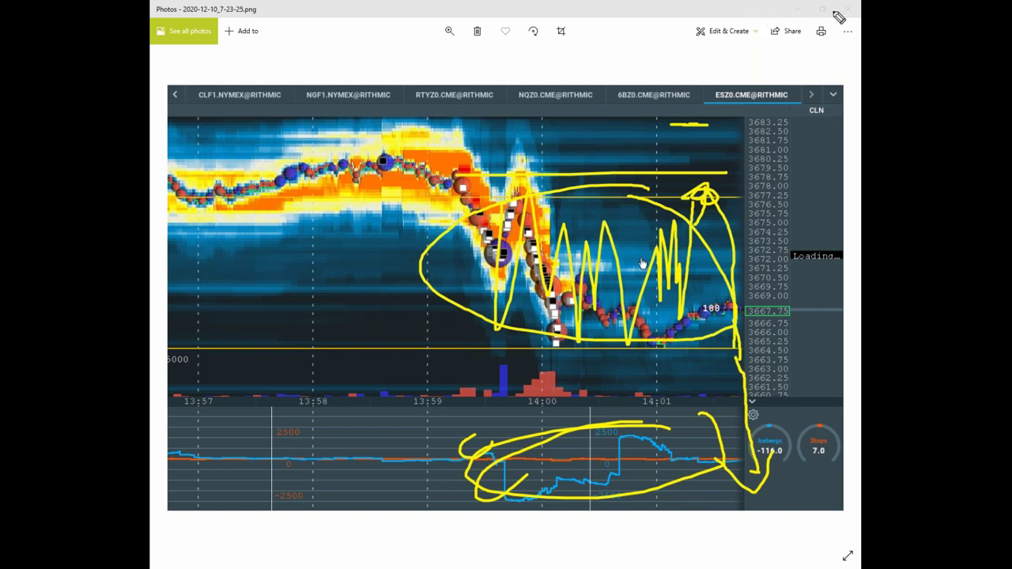
key("Escape")
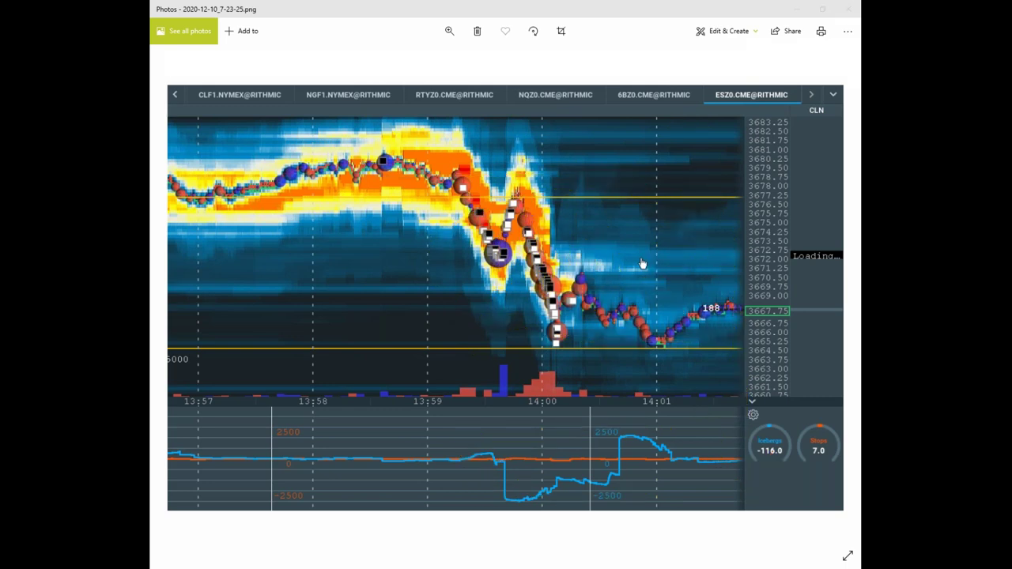
Switch to the live ESZ0 Bookmap heatmap, maximize its window, and adjust the time range around the 08:15 to 08:30 decline.
left_click_drag(1011, 213, 502, 47)
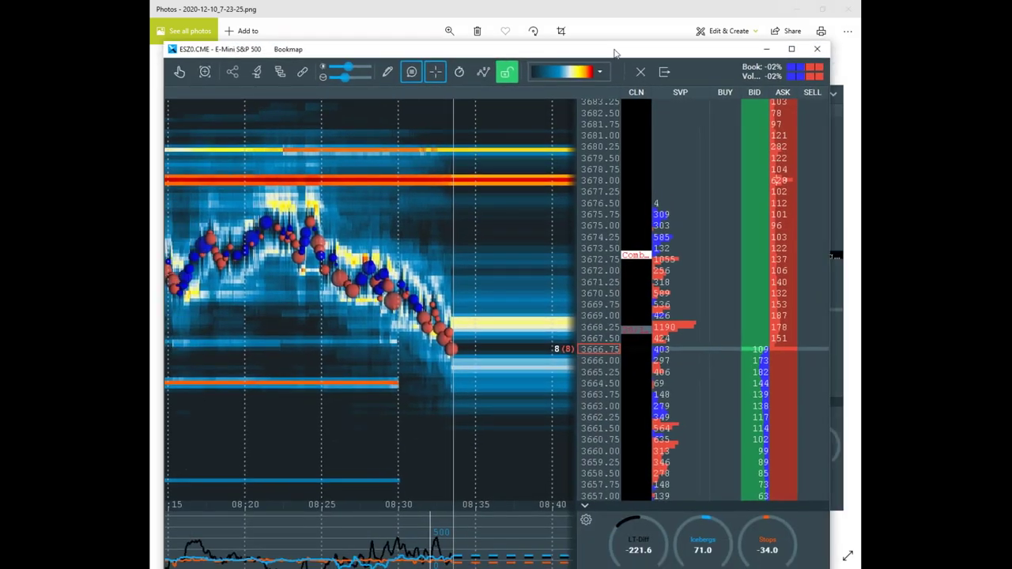
left_click(792, 51)
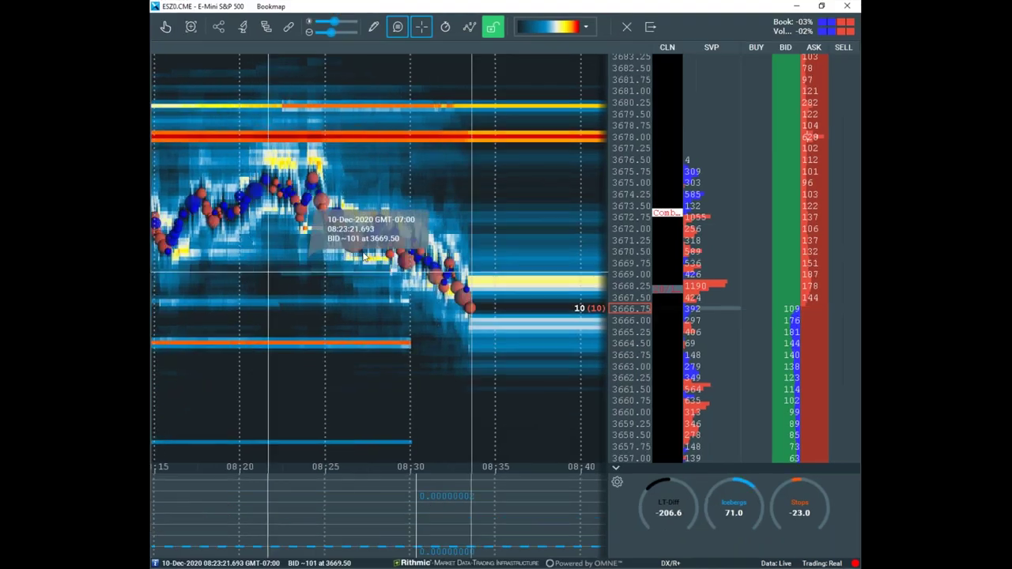
scroll(370, 253, "down", 2)
scroll(370, 253, "down", 1)
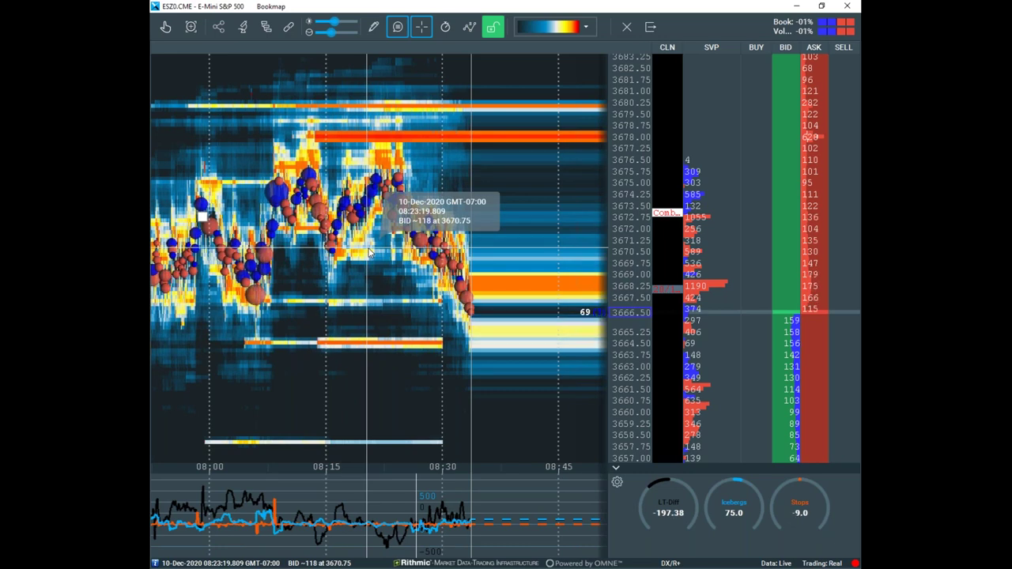
scroll(427, 269, "down", 2)
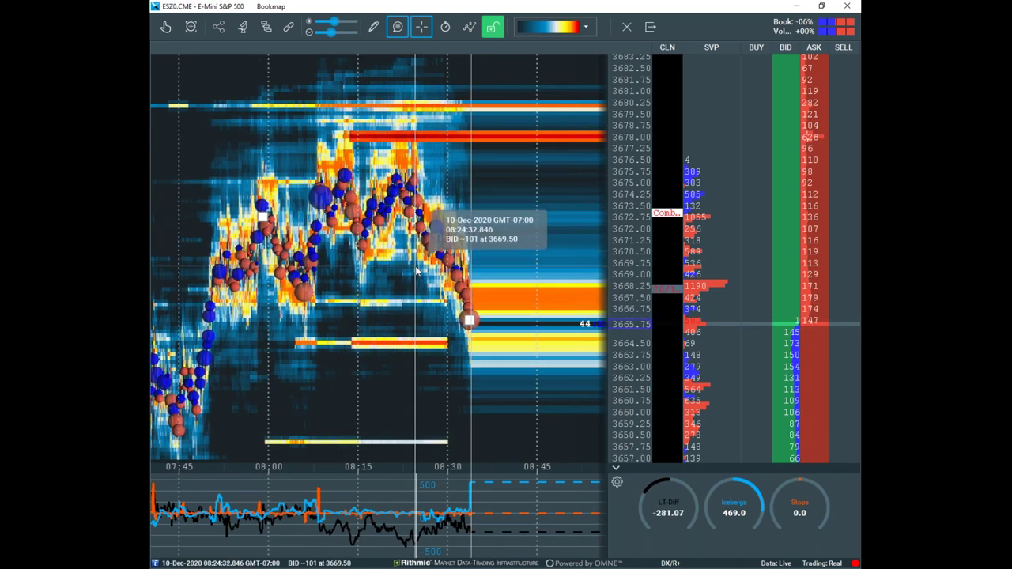
scroll(397, 440, "up", 3)
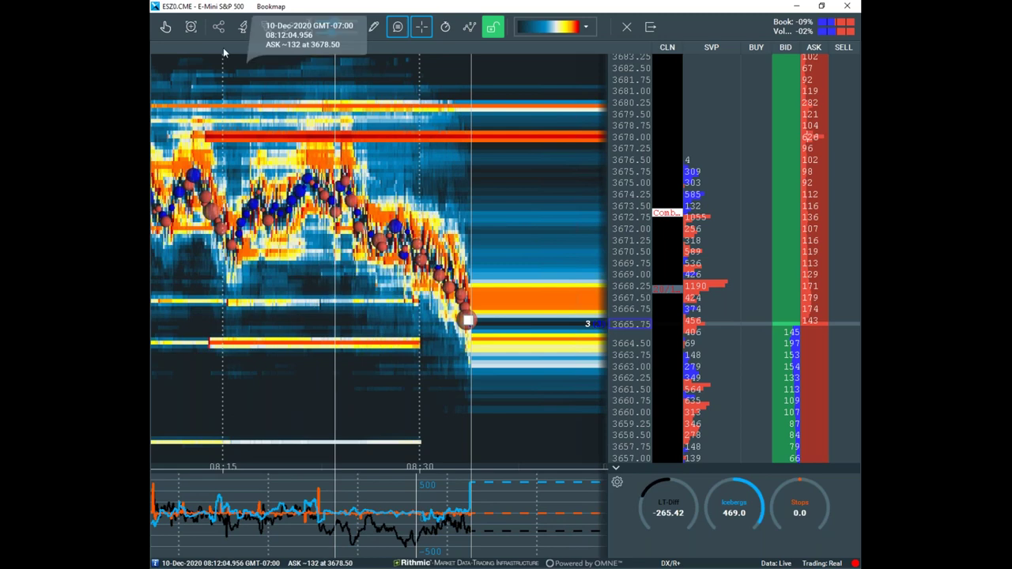
Examine the ESZ0 order flow from about 07:30 to 08:35, comparing price moves with the stops spike near 08:08 and the iceberg line.
left_click_drag(241, 107, 548, 111)
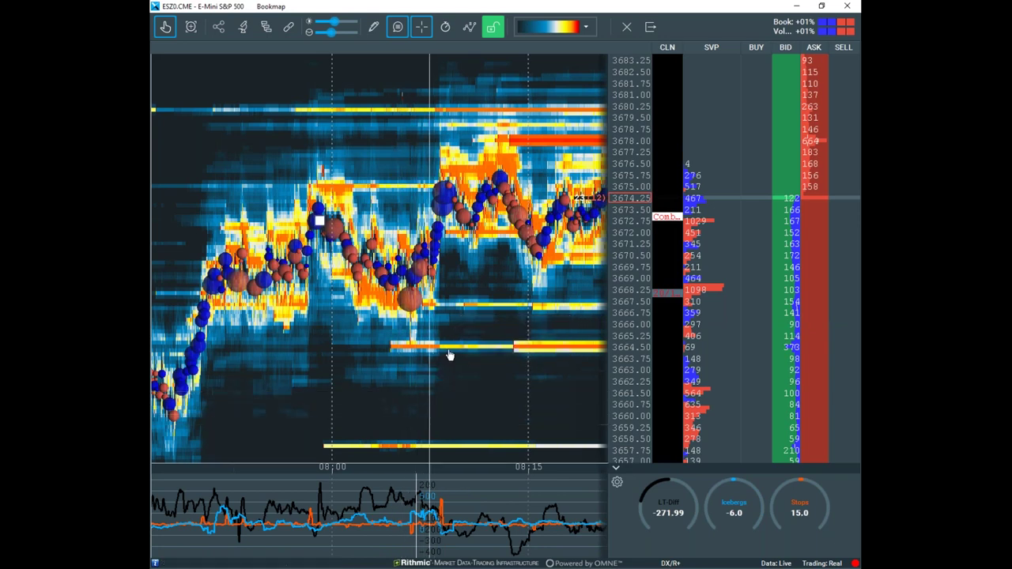
scroll(449, 345, "up", 1)
left_click_drag(467, 334, 390, 285)
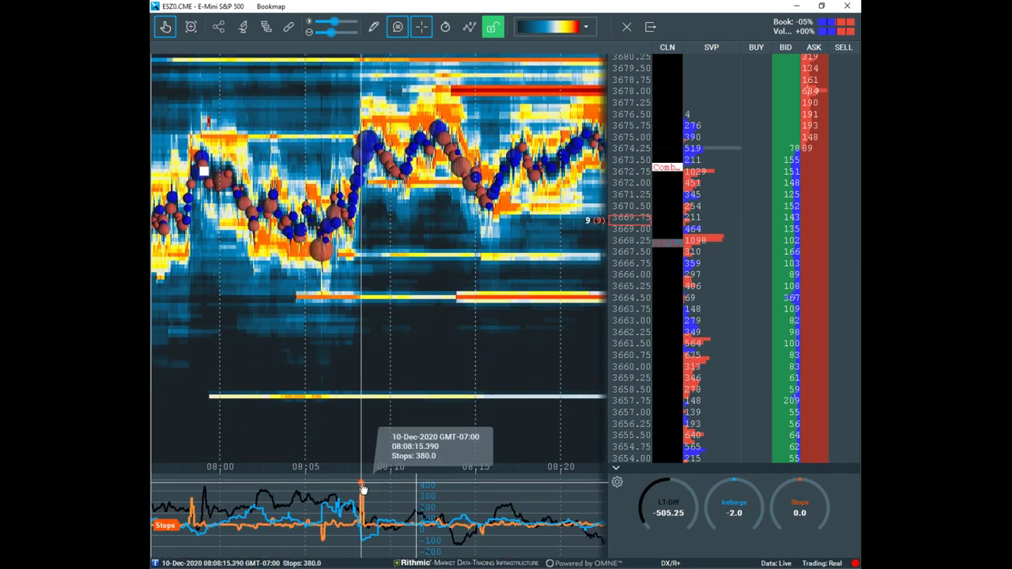
scroll(440, 272, "down", 2)
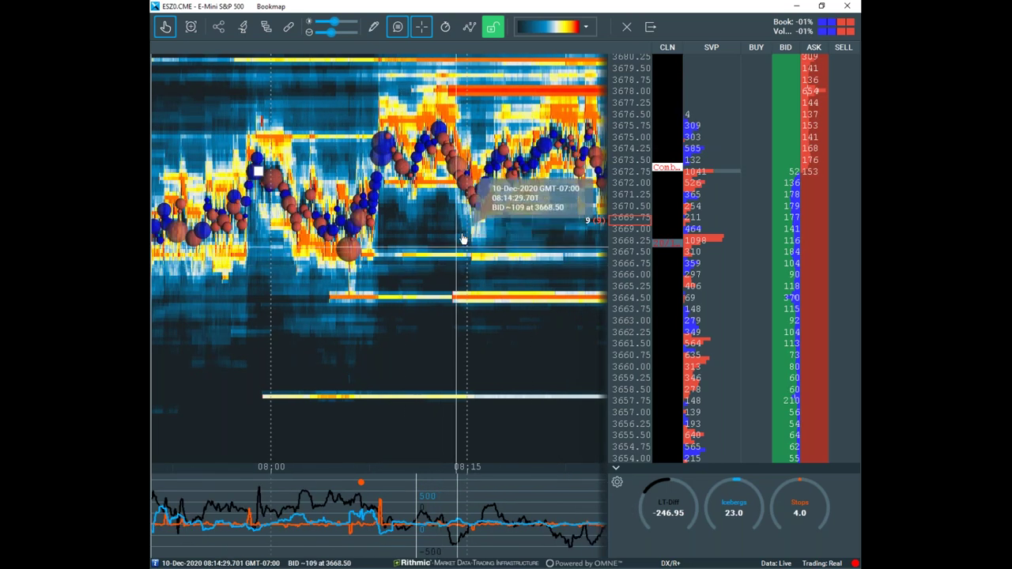
left_click_drag(459, 232, 418, 244)
scroll(506, 276, "down", 1)
left_click_drag(514, 246, 447, 262)
scroll(455, 265, "down", 2)
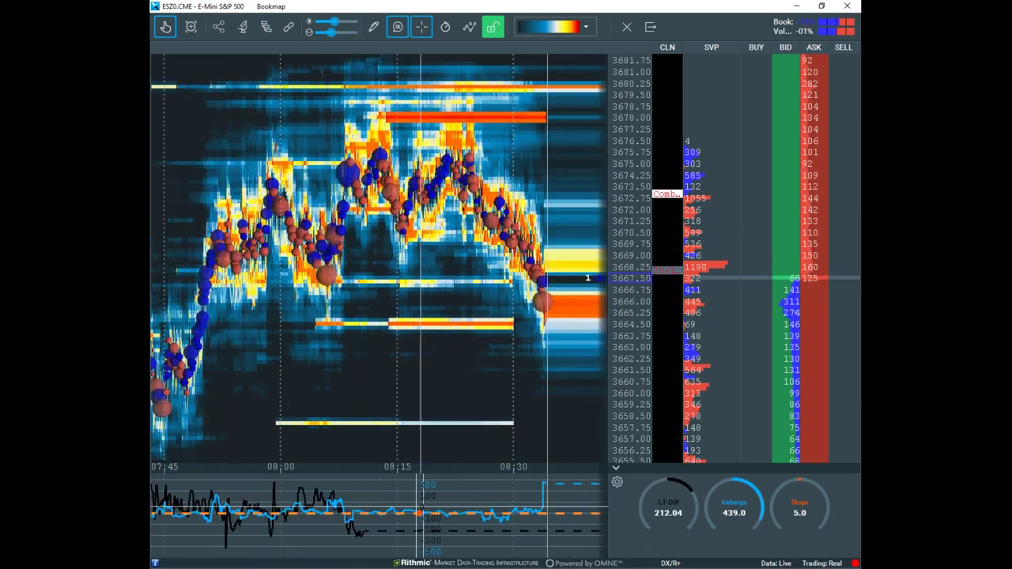
scroll(352, 411, "down", 2)
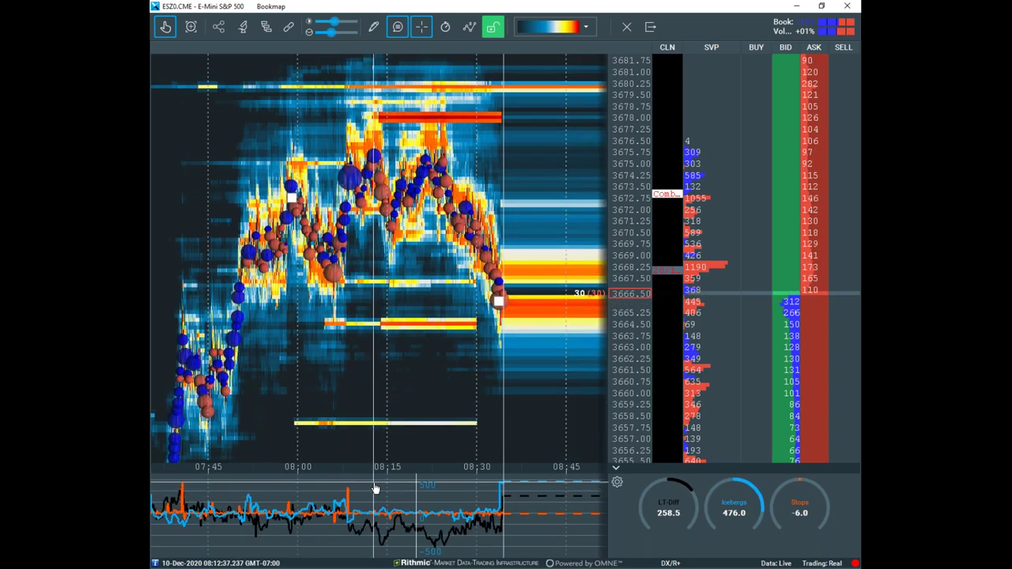
mouse_move(349, 493)
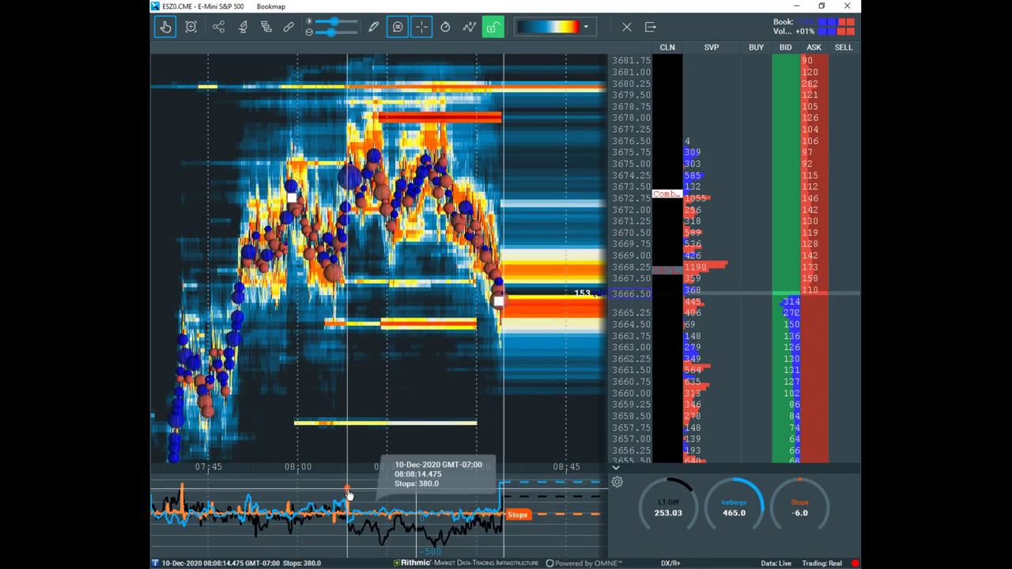
mouse_move(379, 406)
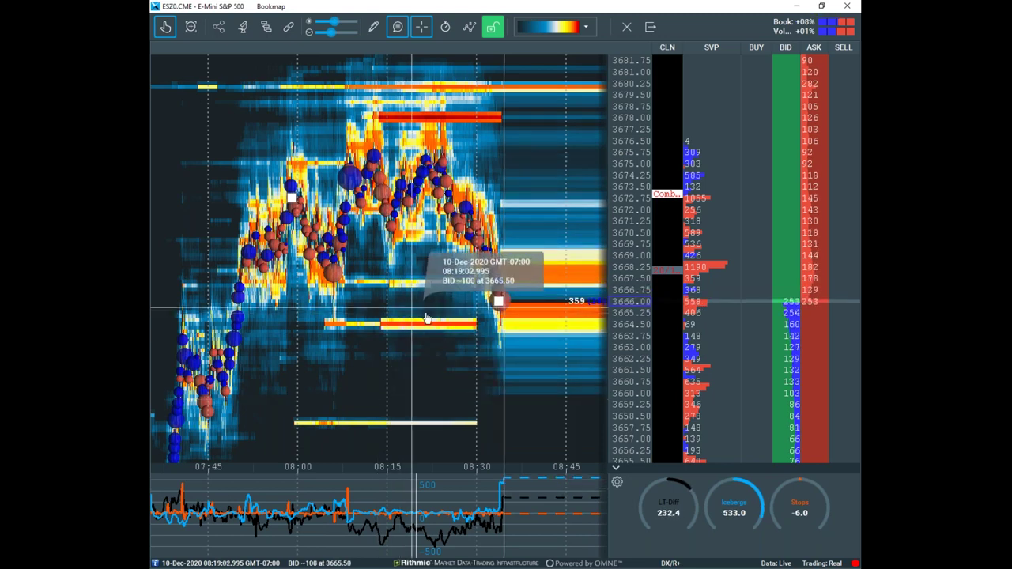
scroll(416, 404, "down", 3)
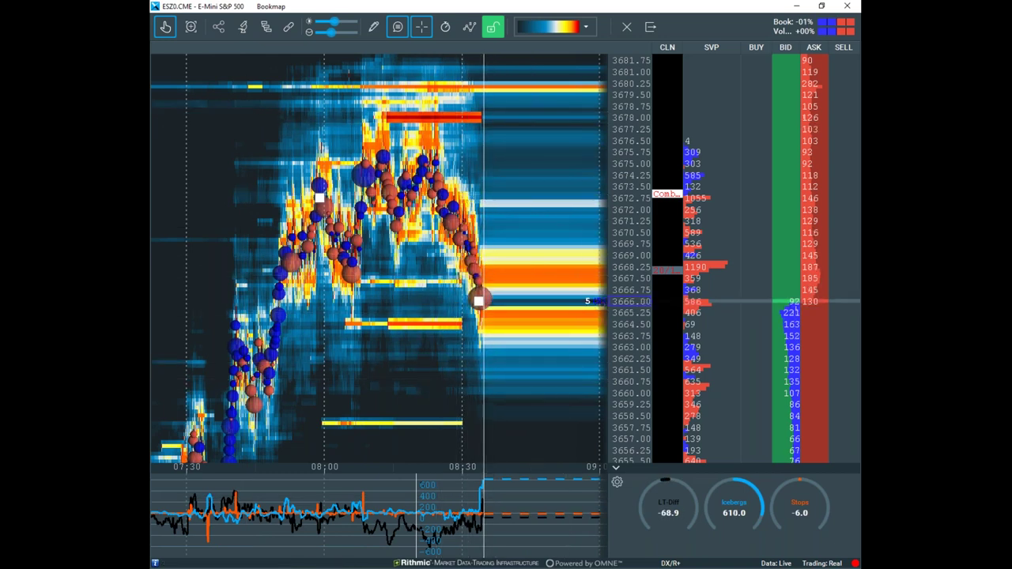
left_click_drag(858, 426, 857, 276)
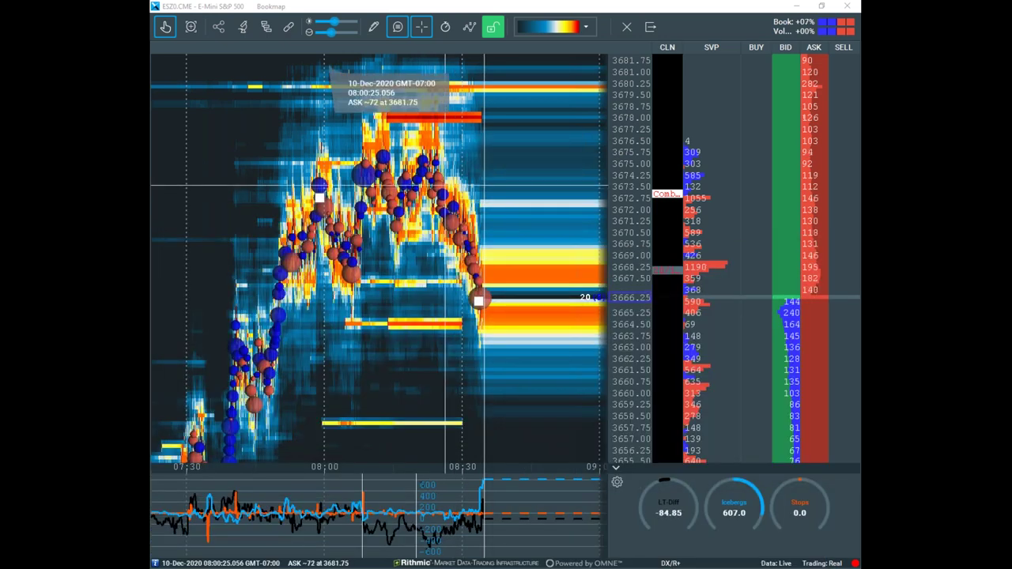
Open the Stops&Icebergs tracker settings for ESZ0 and reposition the dialog to reveal the indicator pane.
left_click(267, 28)
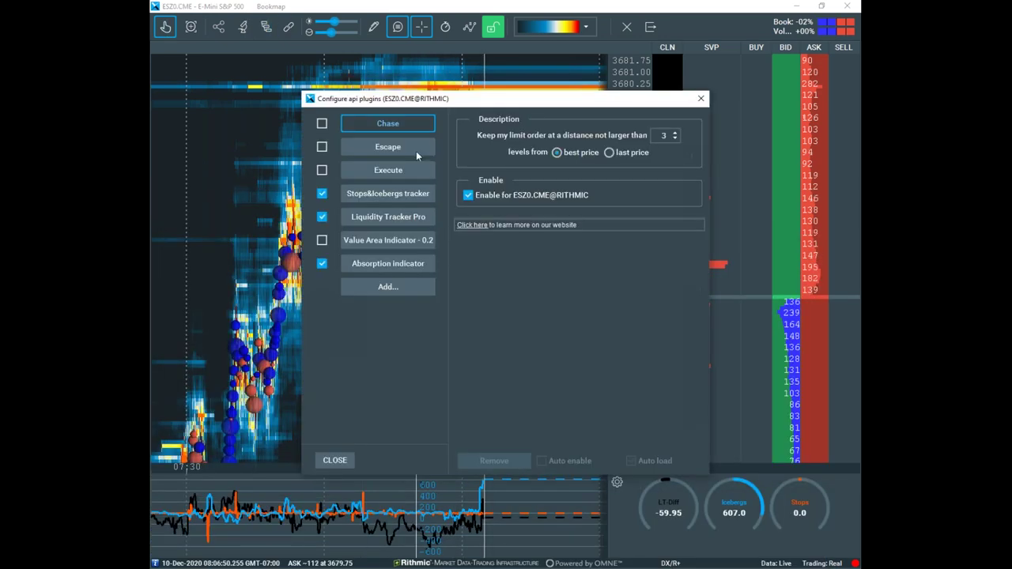
left_click(398, 194)
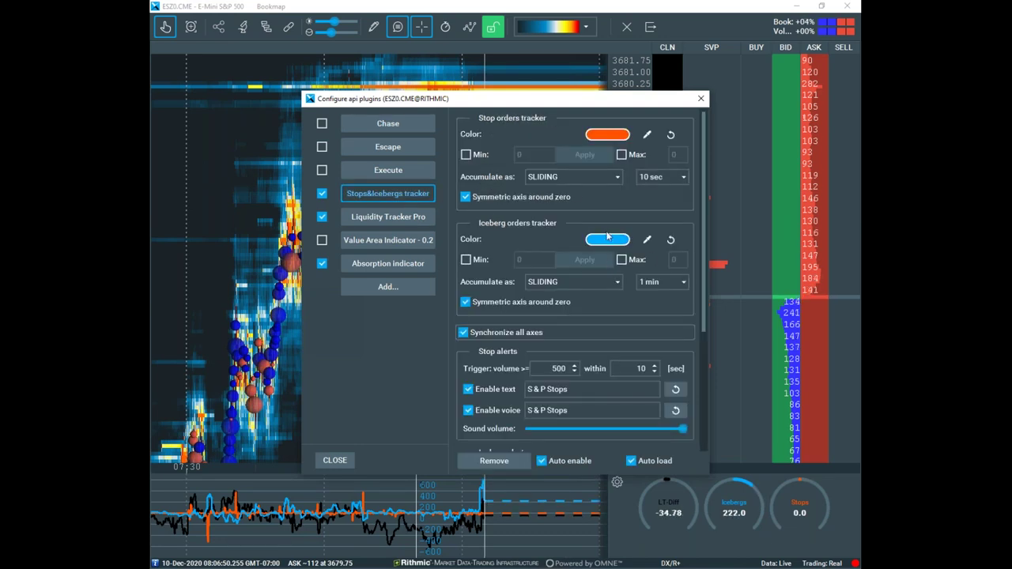
scroll(549, 179, "down", 3)
scroll(602, 193, "up", 3)
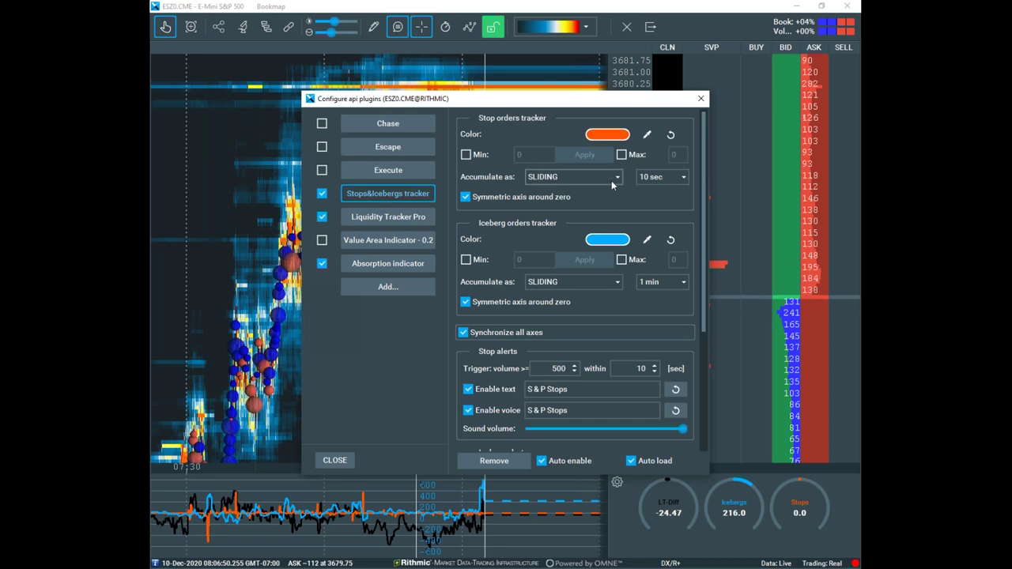
left_click_drag(549, 105, 574, 51)
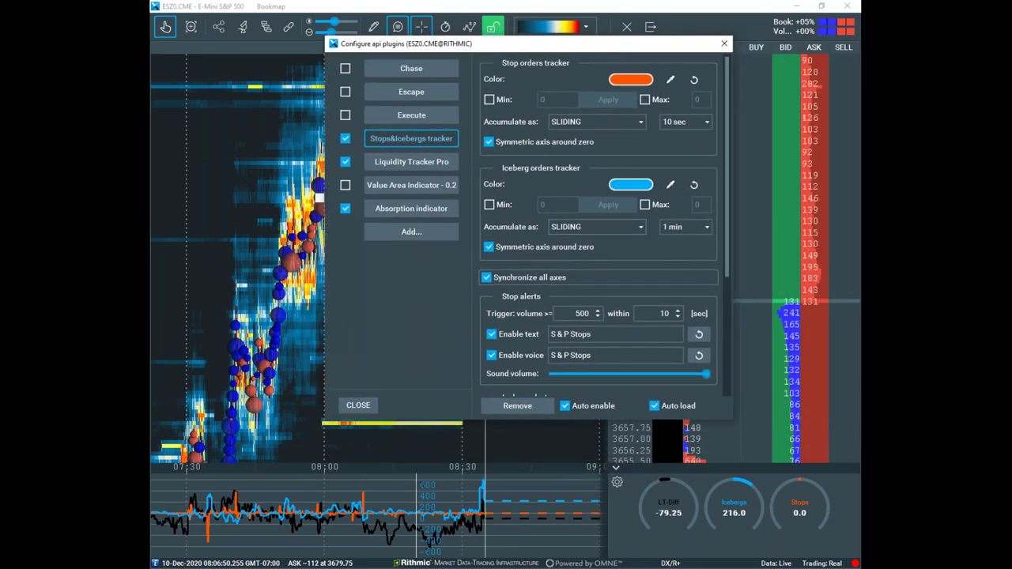
Try EXPONENTIAL accumulation for the iceberg orders tracker, compare the iceberg line, and restore SLIDING.
left_click(632, 227)
left_click(612, 283)
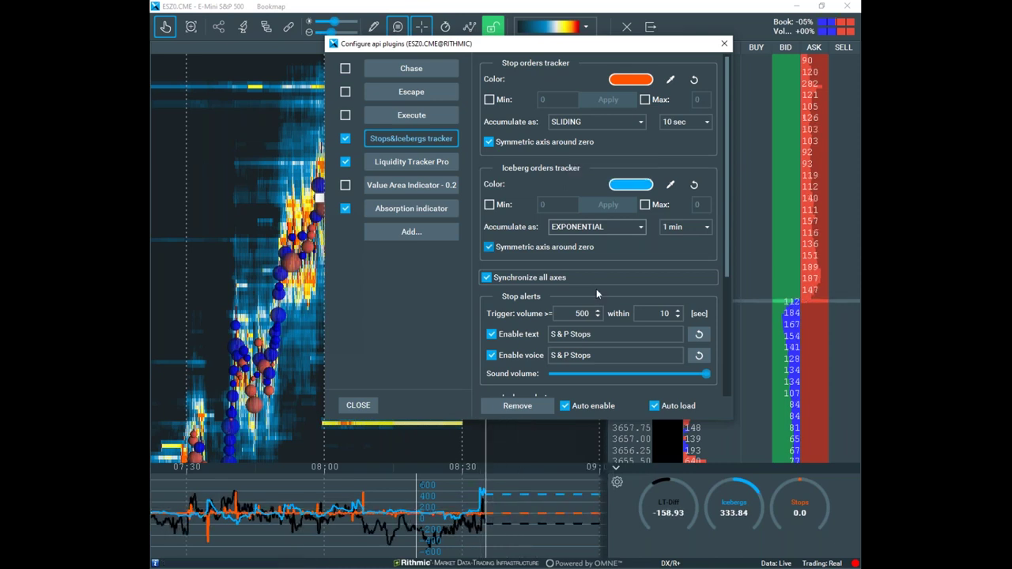
mouse_move(481, 488)
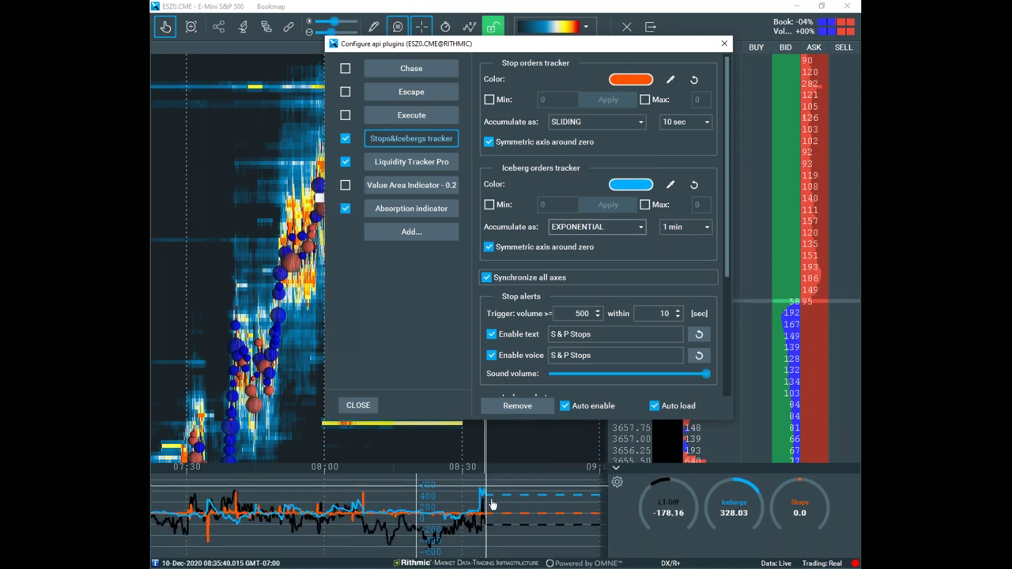
left_click(585, 227)
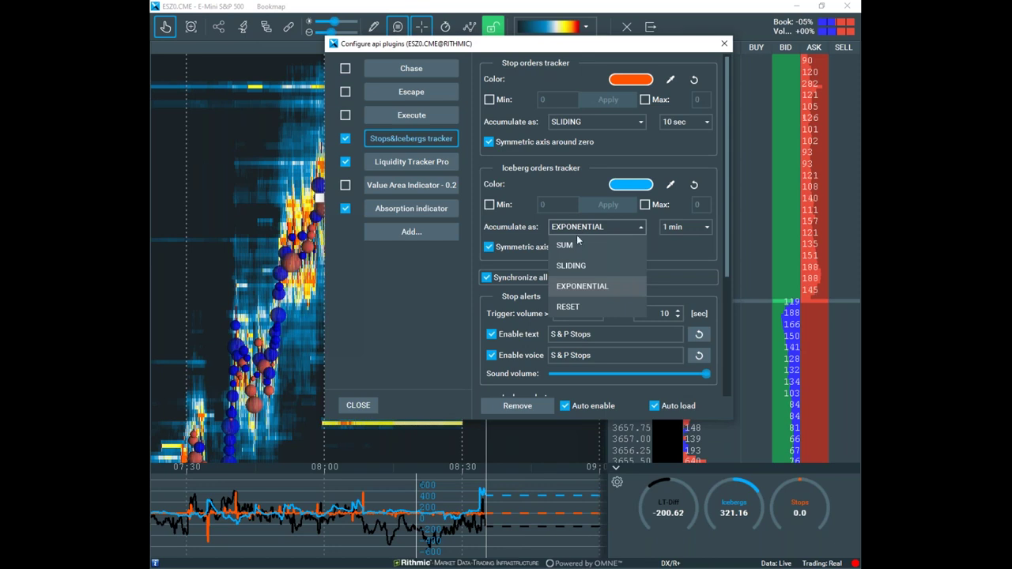
left_click(573, 264)
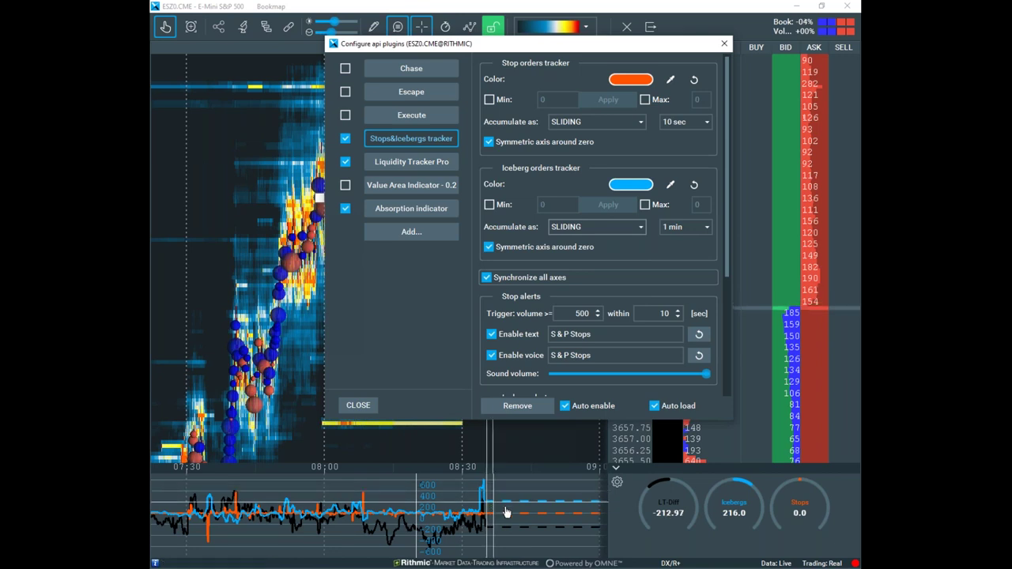
mouse_move(486, 500)
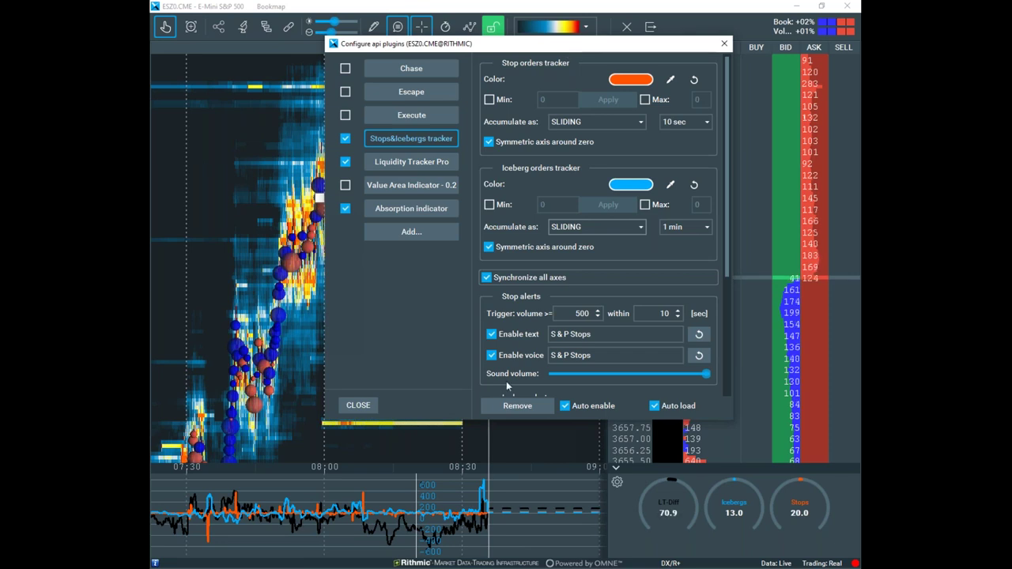
mouse_move(483, 496)
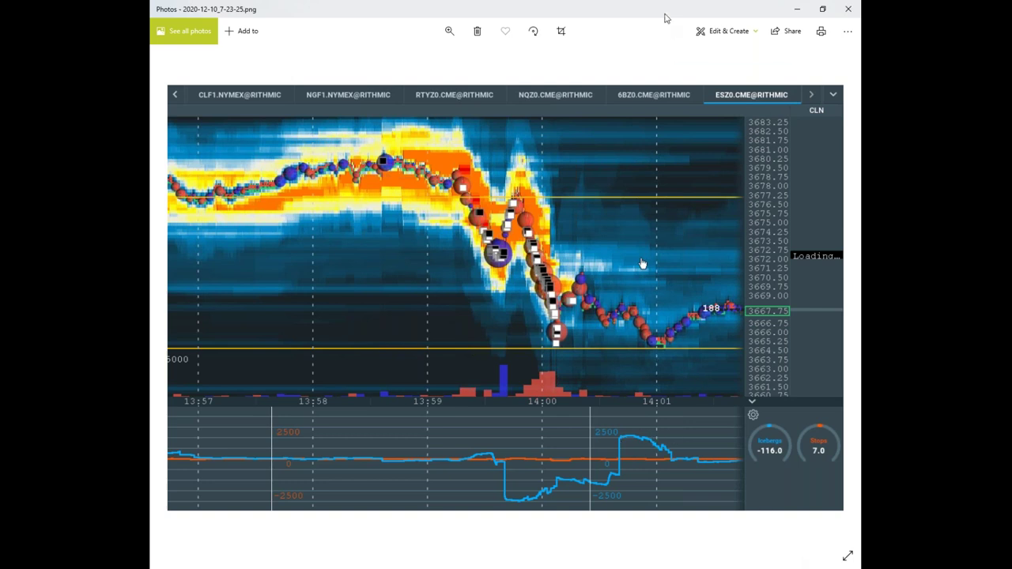
Minimize the saved heatmap screenshot and review the Stops&Icebergs tracker's stop and iceberg alert settings.
left_click(797, 9)
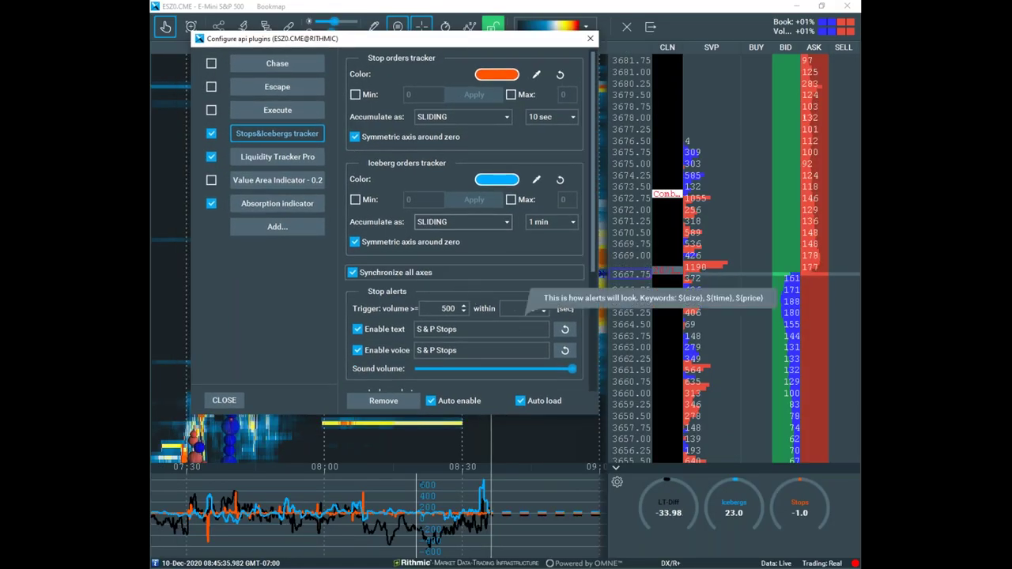
scroll(466, 288, "down", 2)
scroll(464, 289, "down", 2)
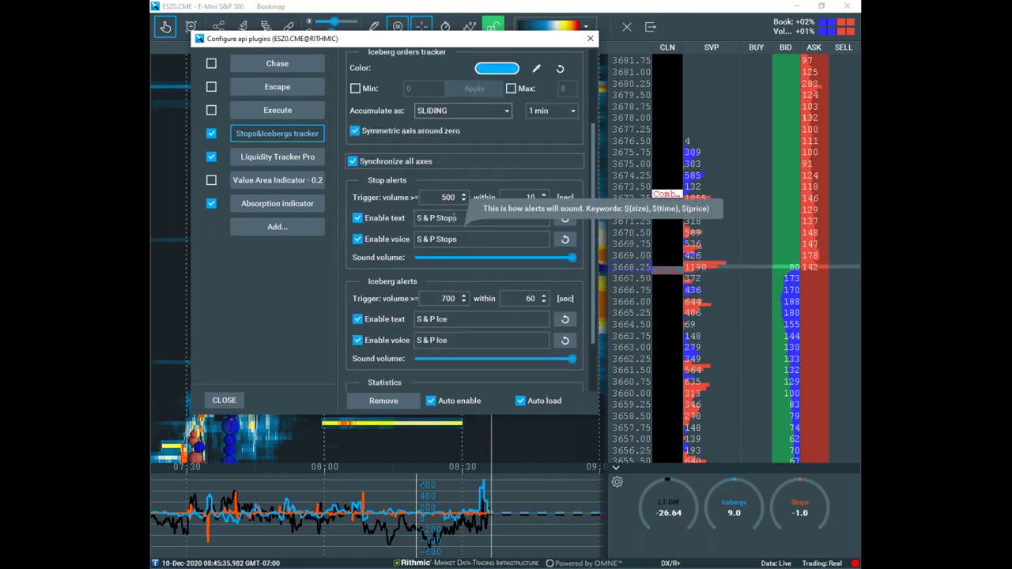
scroll(448, 292, "down", 3)
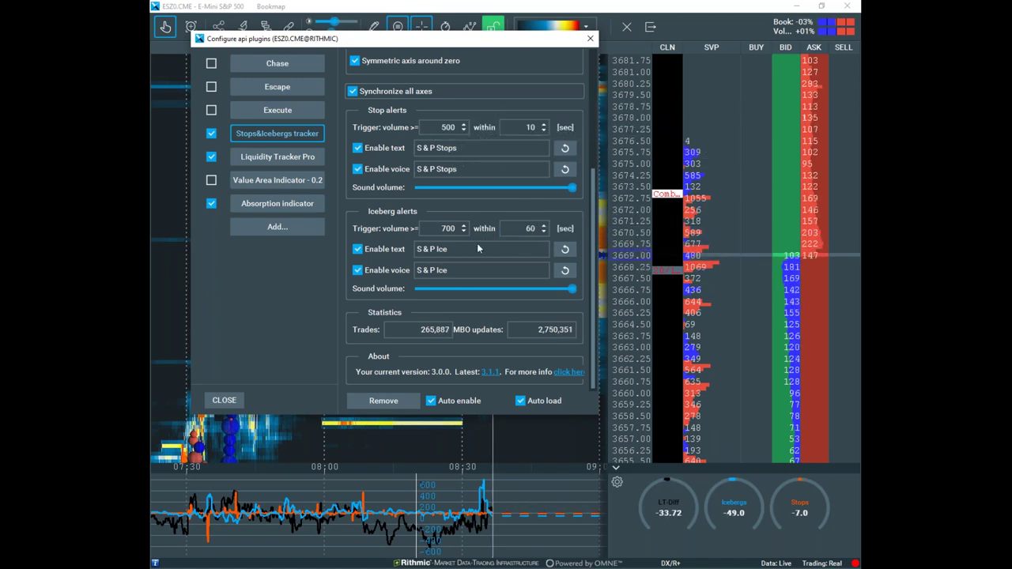
Review the stop and iceberg trackers' accumulation settings, compare them with the saved heatmap screenshot, and minimize the screenshot.
scroll(539, 135, "up", 4)
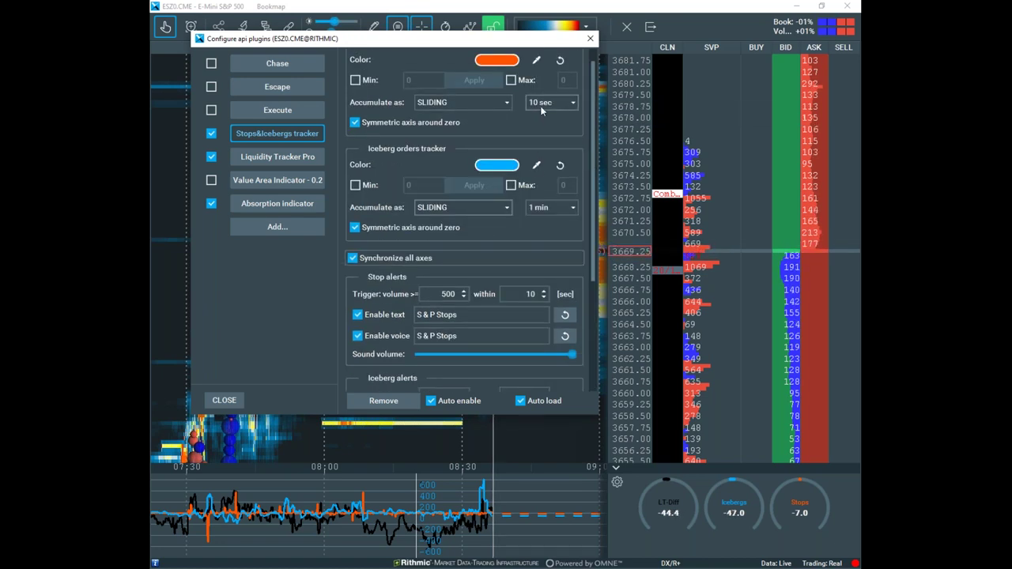
scroll(484, 119, "up", 1)
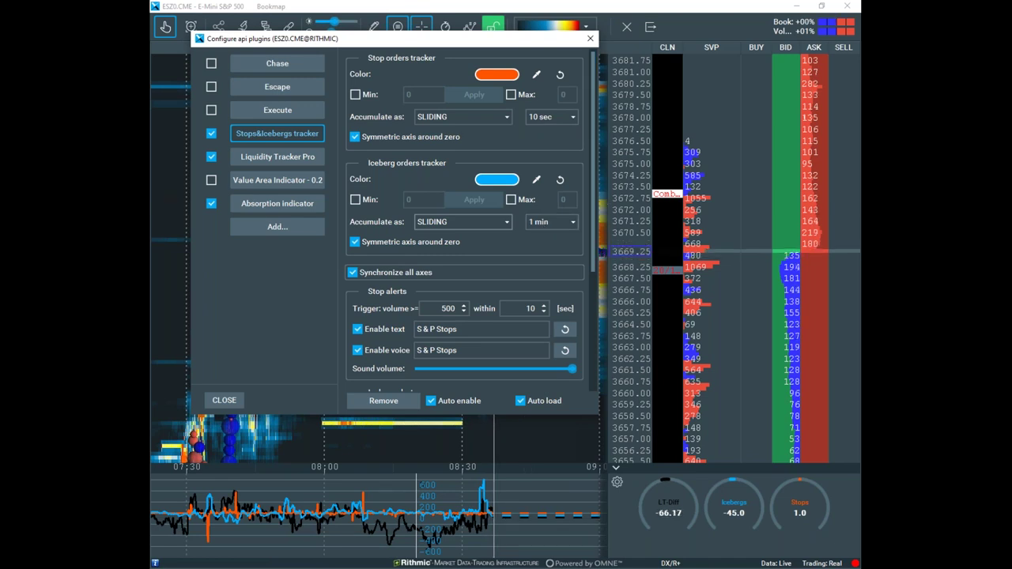
left_click(517, 532)
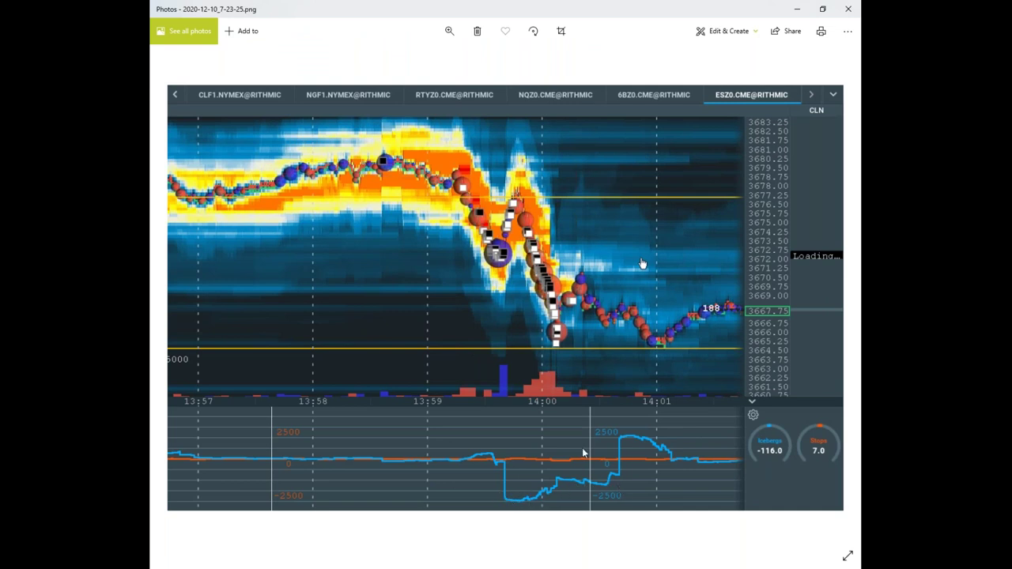
left_click(795, 11)
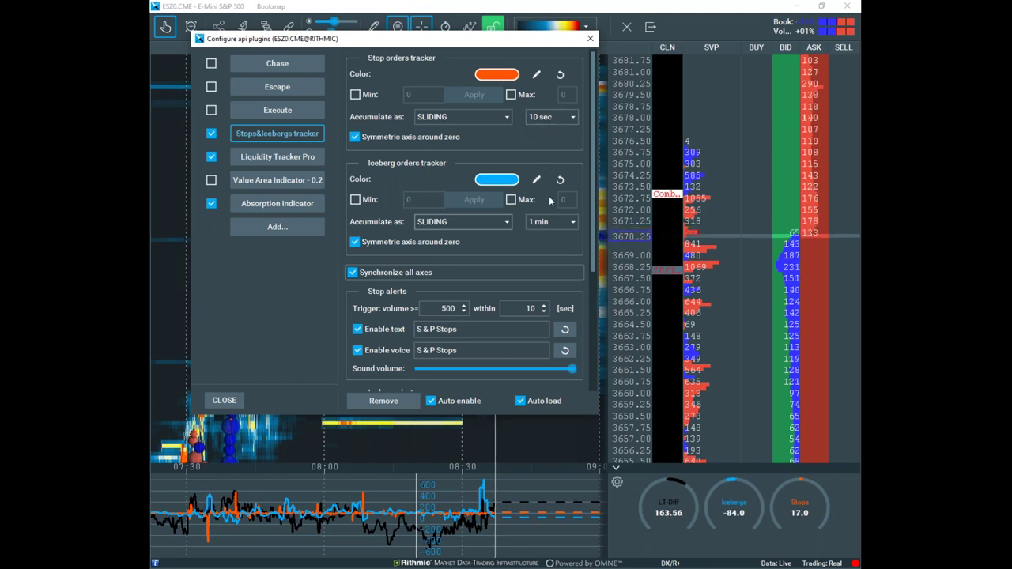
Examine the trigger volumes, time windows, and text and voice options of the tracker's stop and iceberg alerts.
scroll(545, 225, "down", 2)
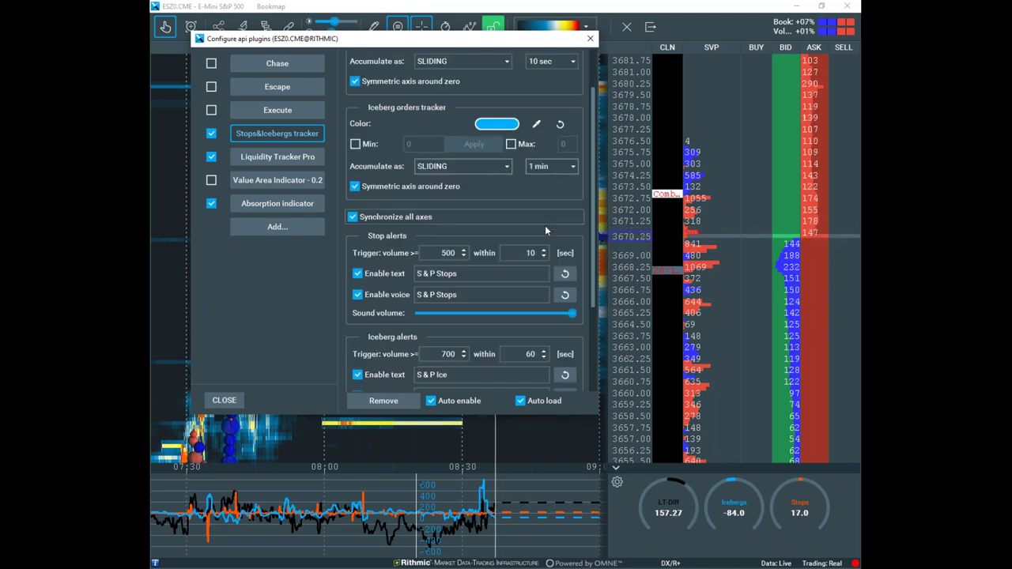
scroll(503, 179, "down", 2)
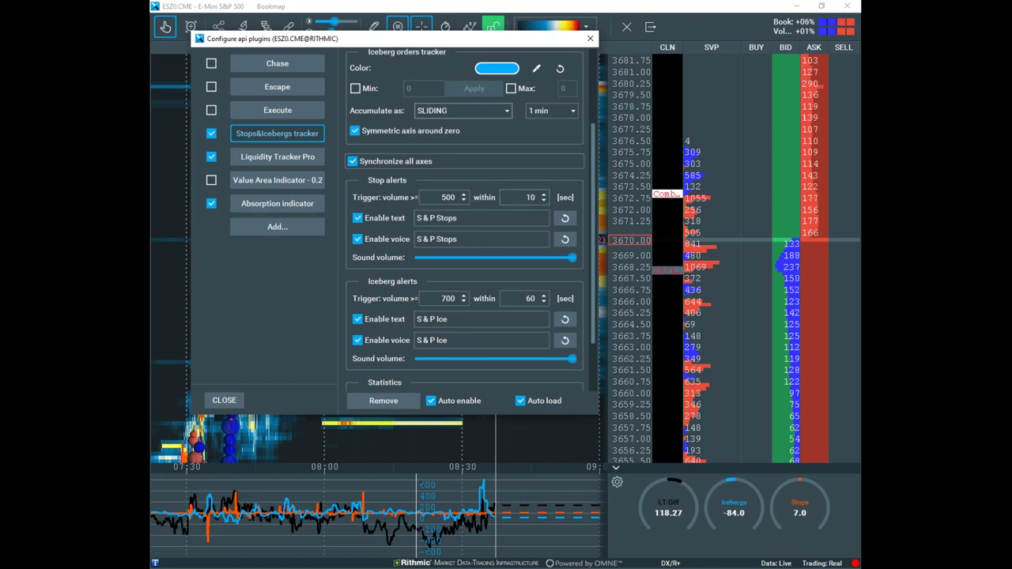
scroll(508, 224, "up", 4)
scroll(508, 225, "down", 2)
scroll(538, 128, "up", 2)
scroll(529, 235, "down", 2)
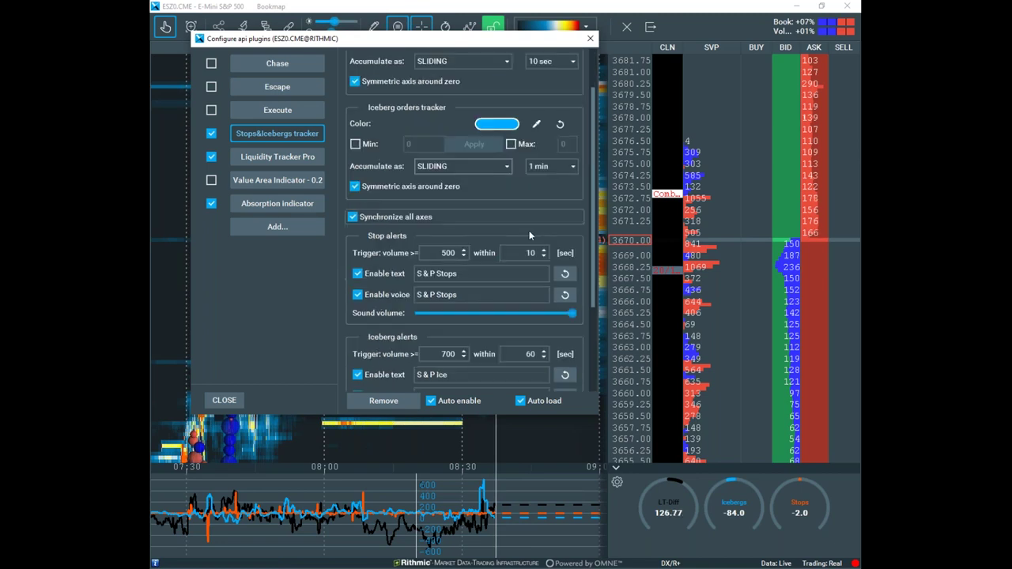
scroll(529, 356, "down", 2)
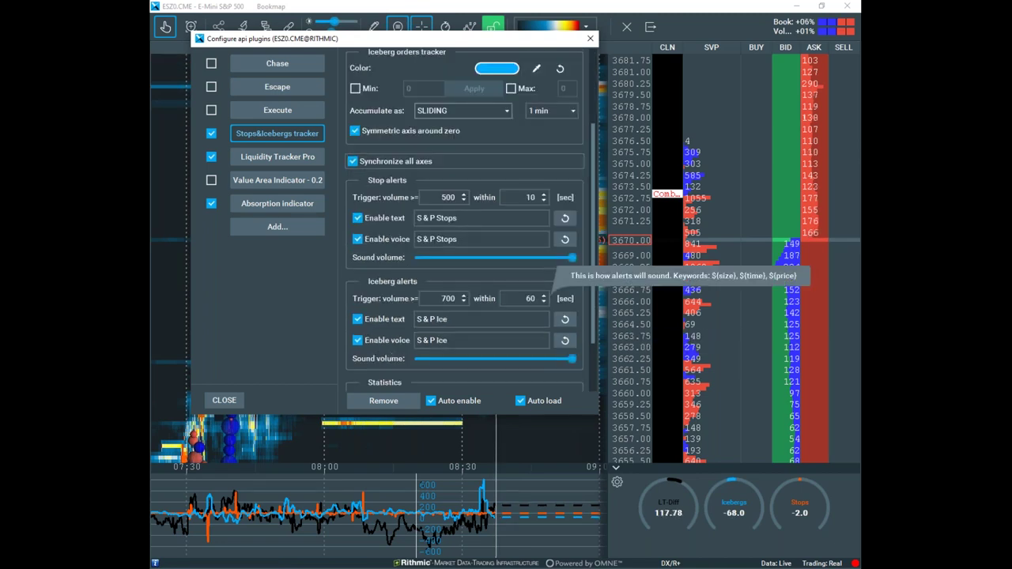
scroll(525, 346, "down", 2)
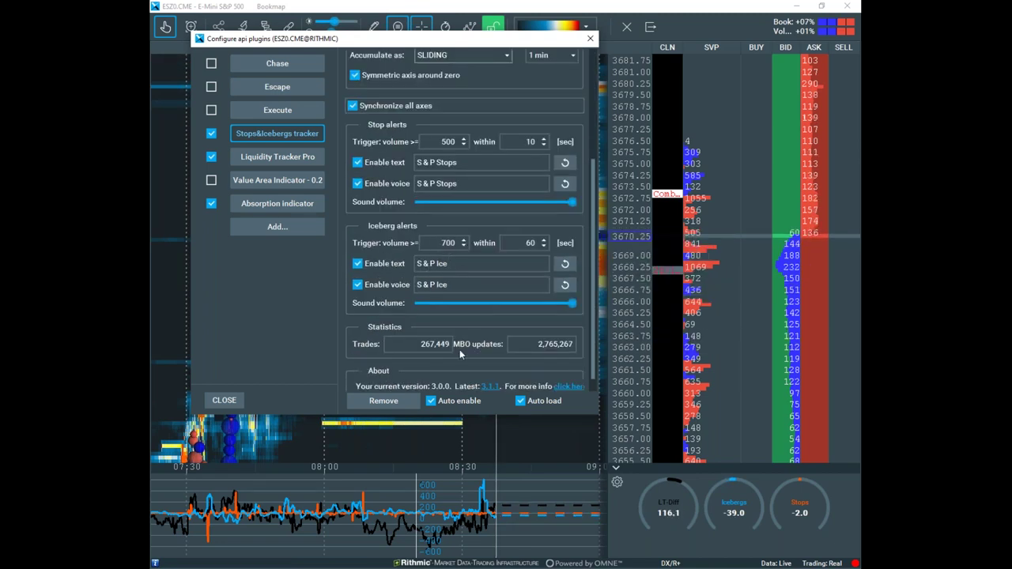
scroll(464, 379, "down", 1)
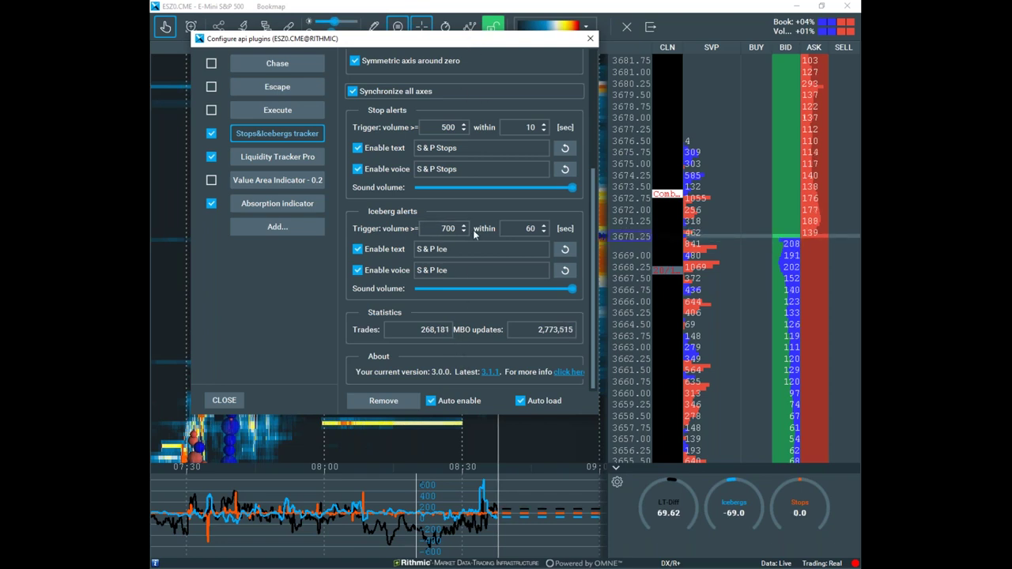
Move the plugin settings dialog aside, then widen the Sound alerts window and its columns to read the alert messages and sources.
left_click_drag(467, 45, 568, 50)
scroll(543, 63, "up", 3)
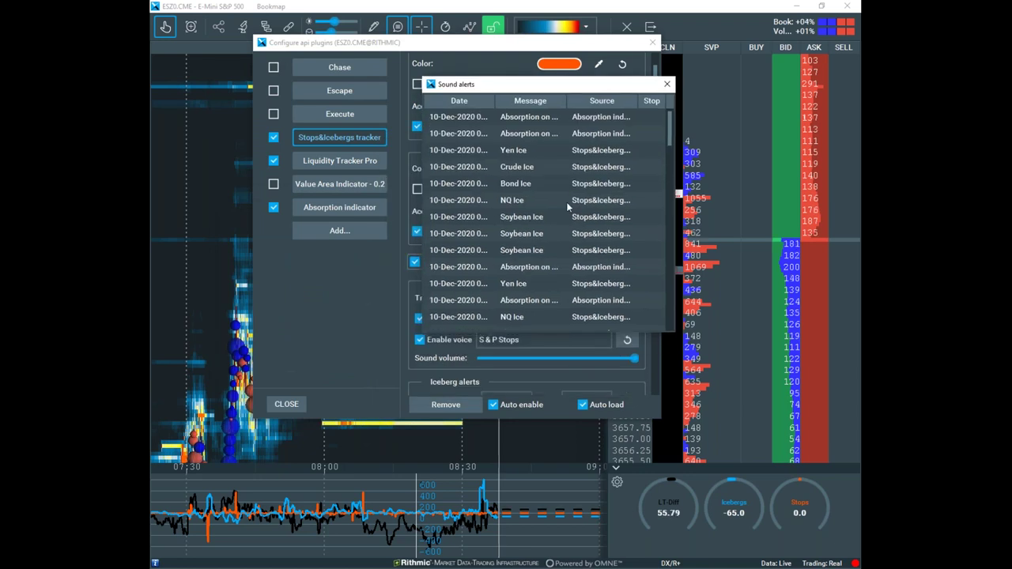
left_click_drag(676, 122, 763, 120)
left_click_drag(626, 101, 662, 101)
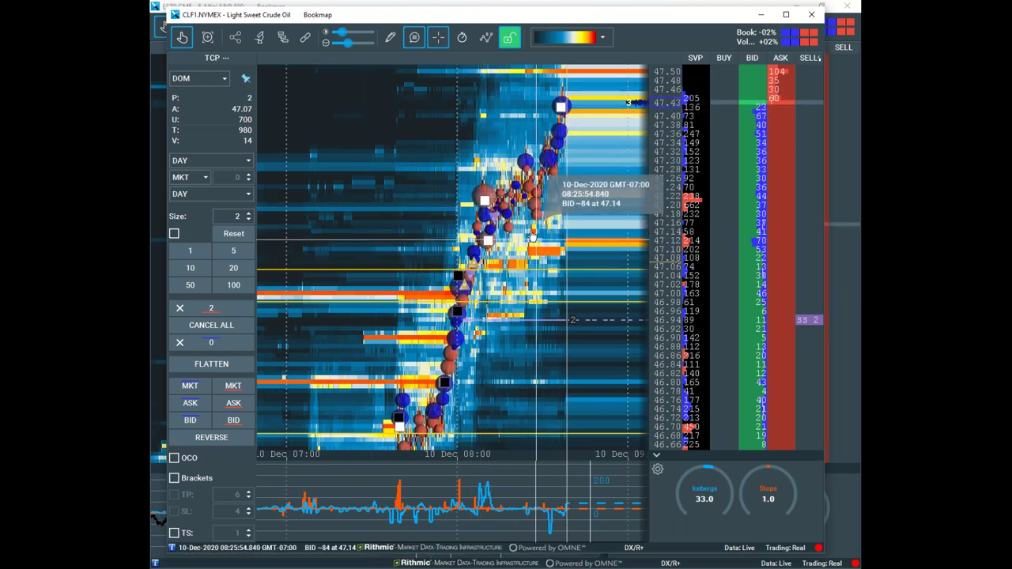
Compare the CLF1 crude oil rally in Bookmap with the levels on thinkorswim's hourly /CL chart, extending the chart back to April.
scroll(502, 231, "up", 2)
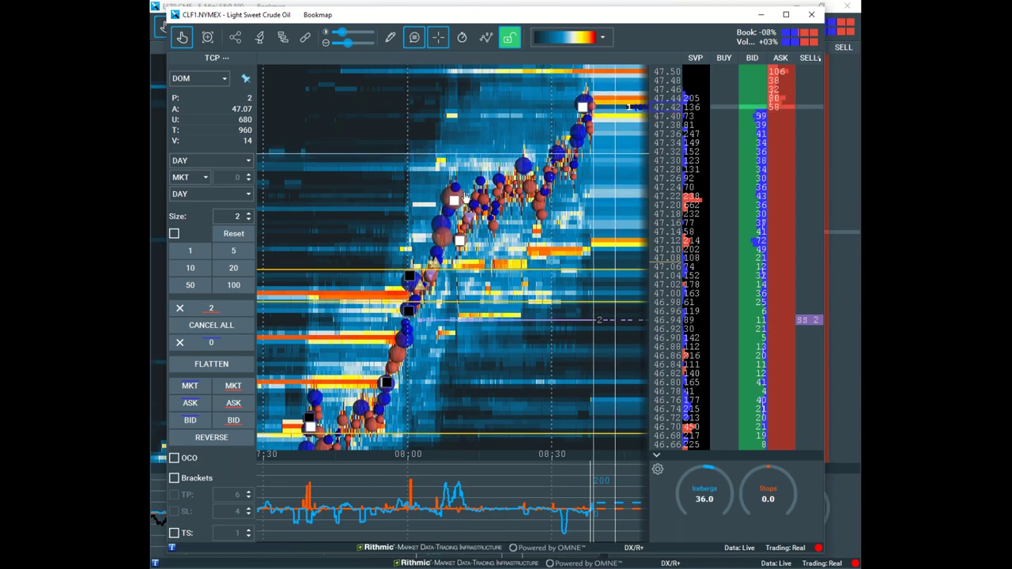
left_click_drag(592, 164, 535, 172)
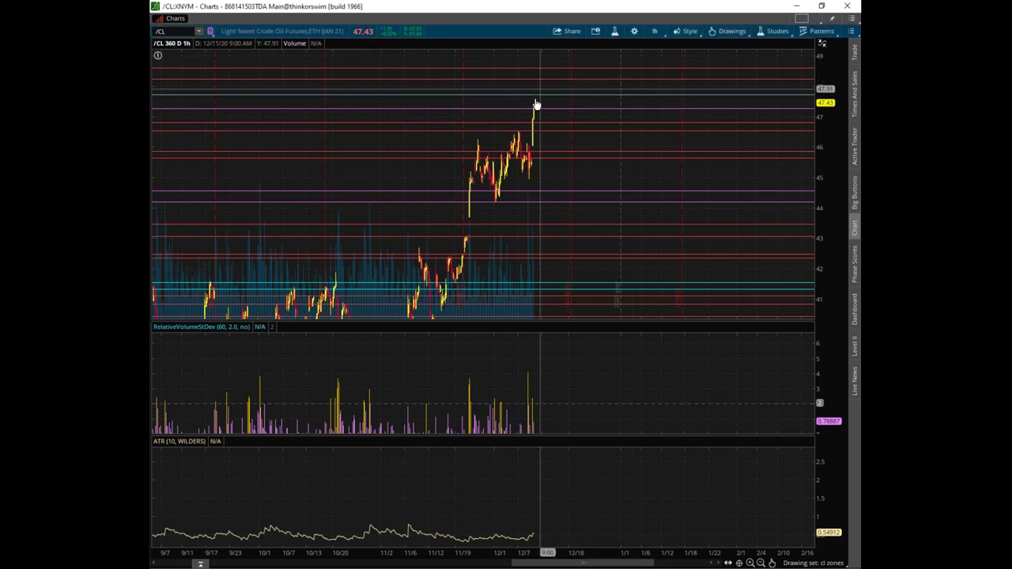
scroll(534, 115, "up", 5)
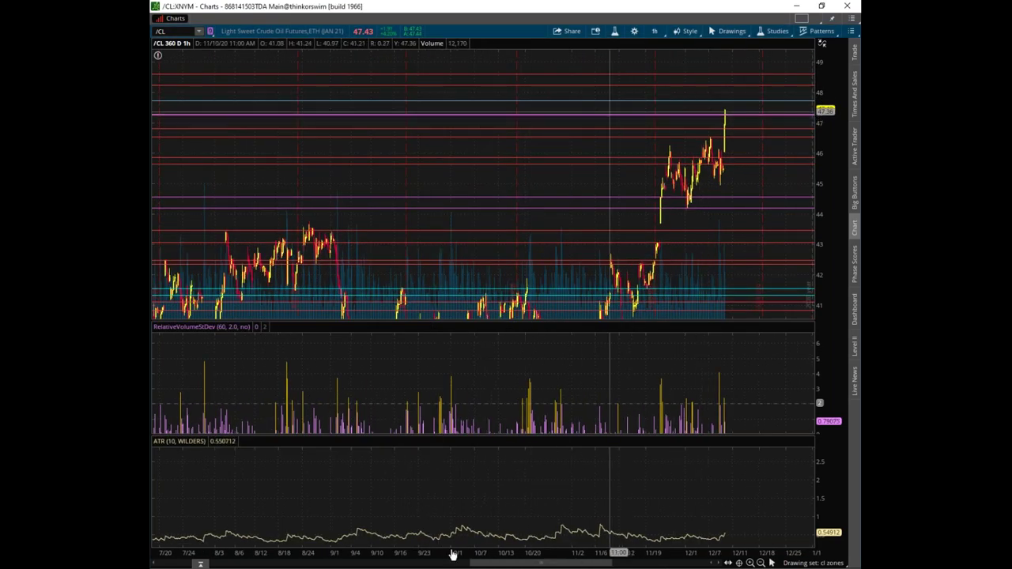
left_click_drag(622, 534, 815, 510)
left_click_drag(615, 547, 808, 518)
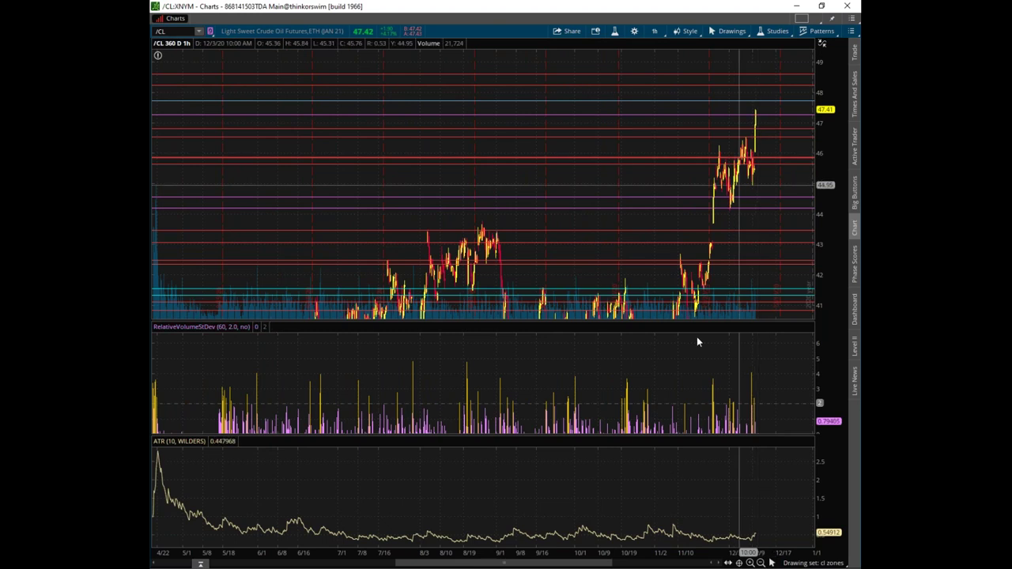
left_click_drag(622, 552, 800, 545)
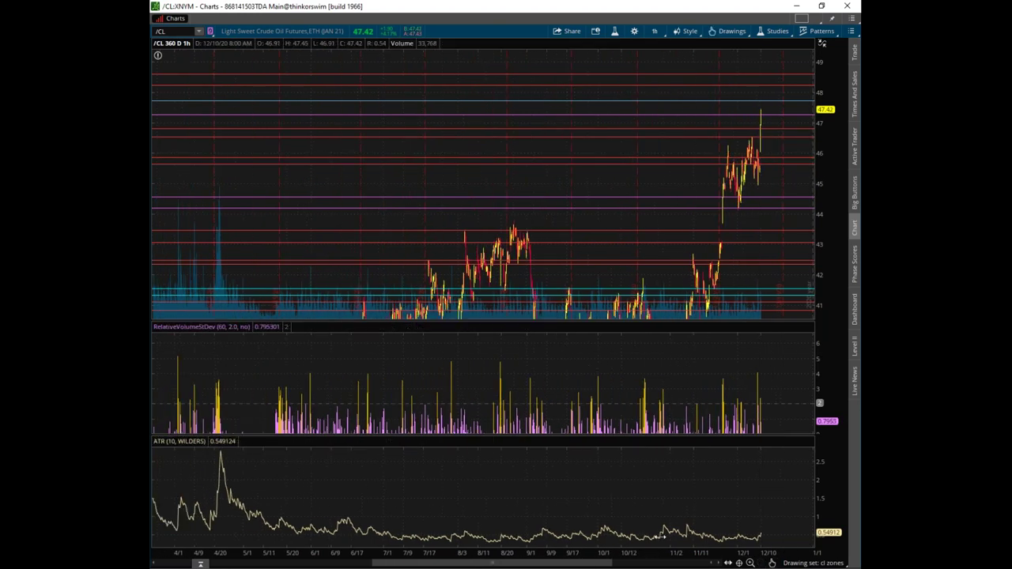
left_click_drag(821, 158, 822, 190)
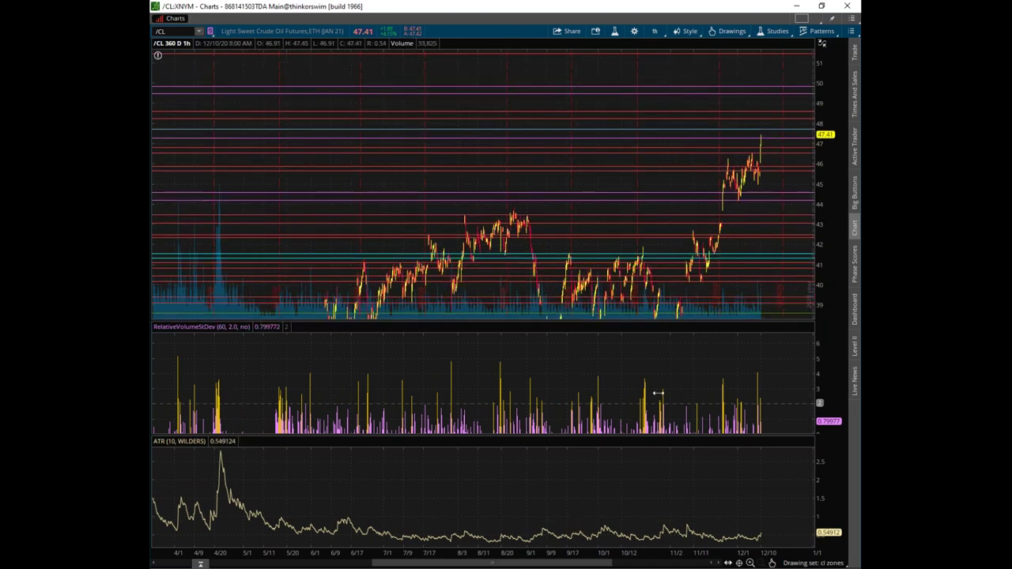
left_click(801, 17)
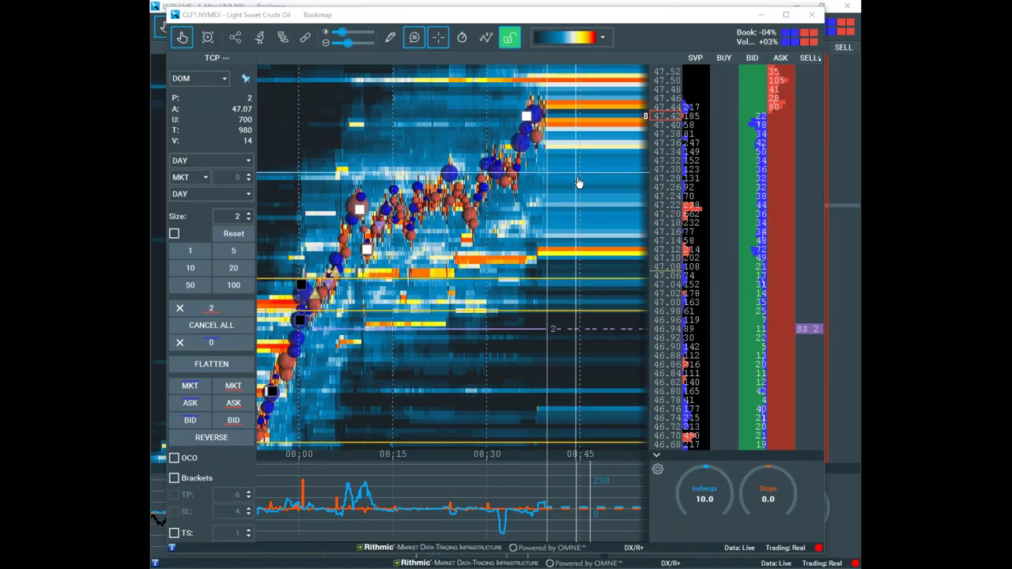
Examine the negative iceberg spike on CLF1 between about 08:31 and 08:33 against the surrounding price action.
scroll(579, 183, "up", 2)
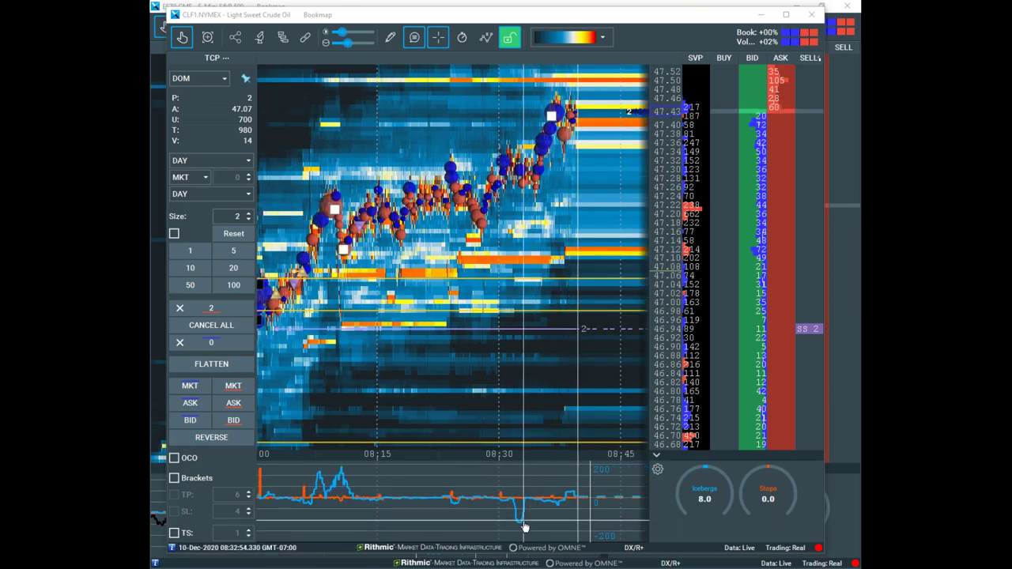
mouse_move(520, 526)
scroll(565, 355, "up", 2)
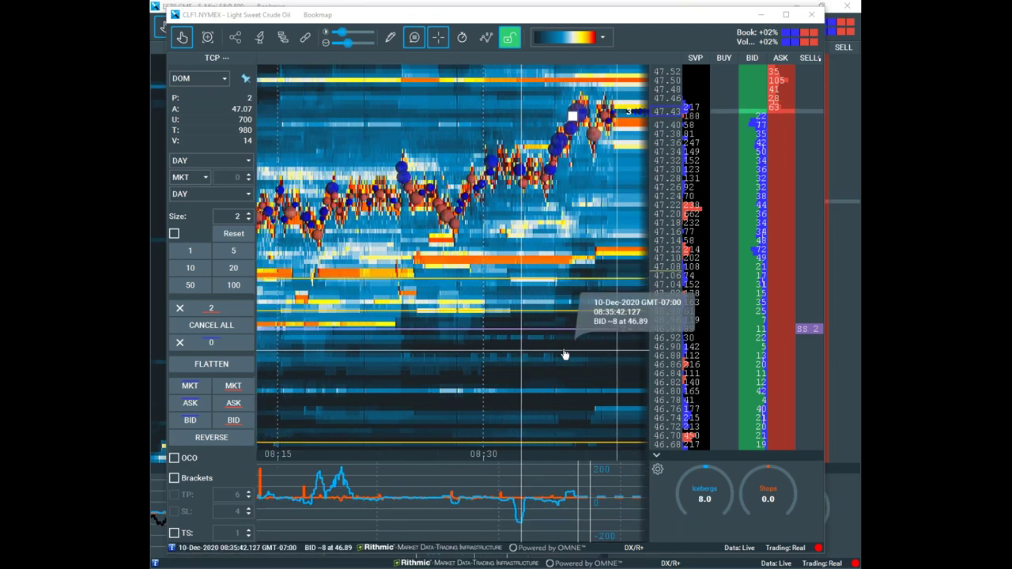
left_click_drag(564, 352, 443, 348)
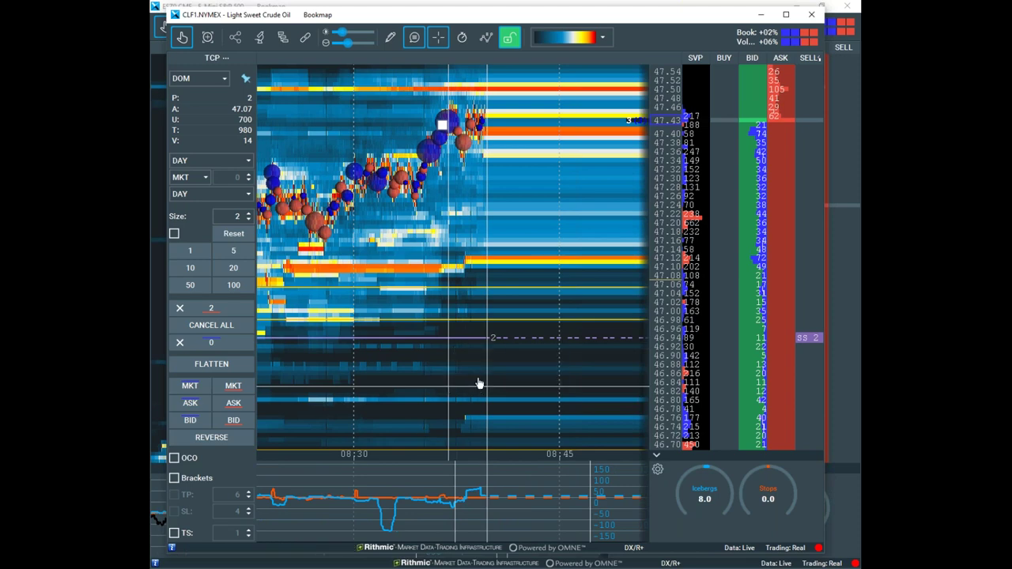
scroll(474, 359, "down", 3)
scroll(471, 362, "down", 2)
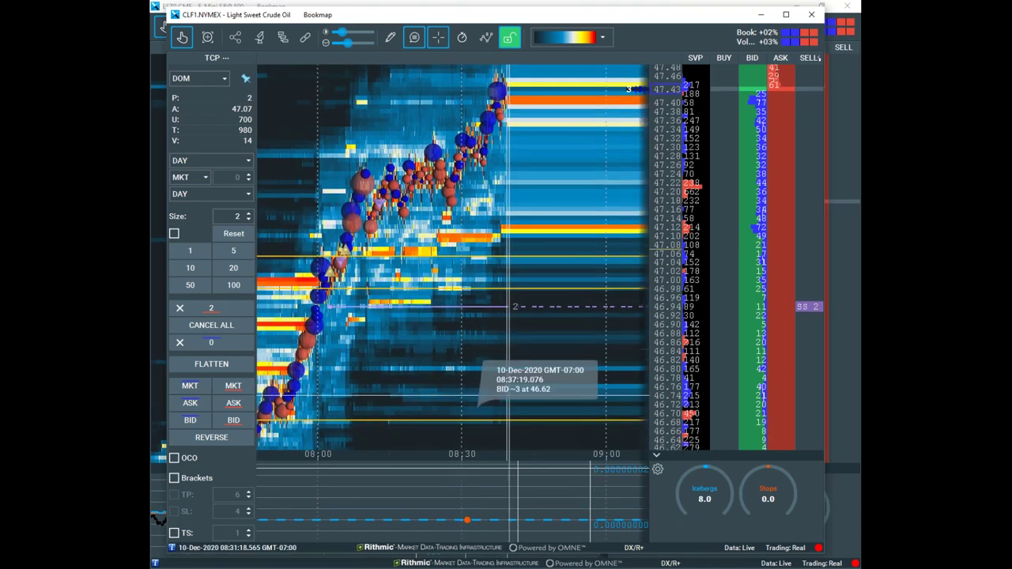
scroll(460, 304, "down", 3)
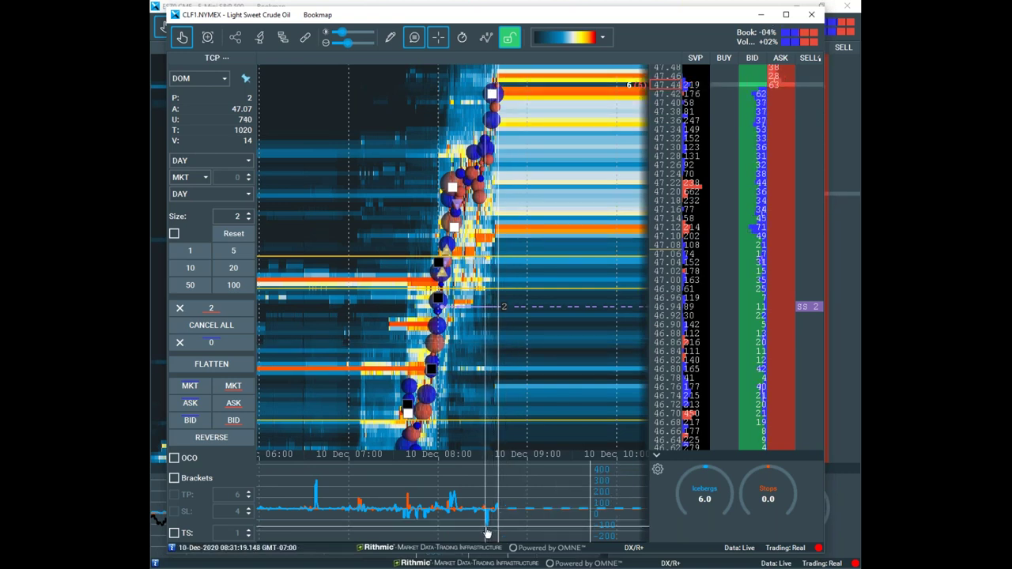
mouse_move(487, 528)
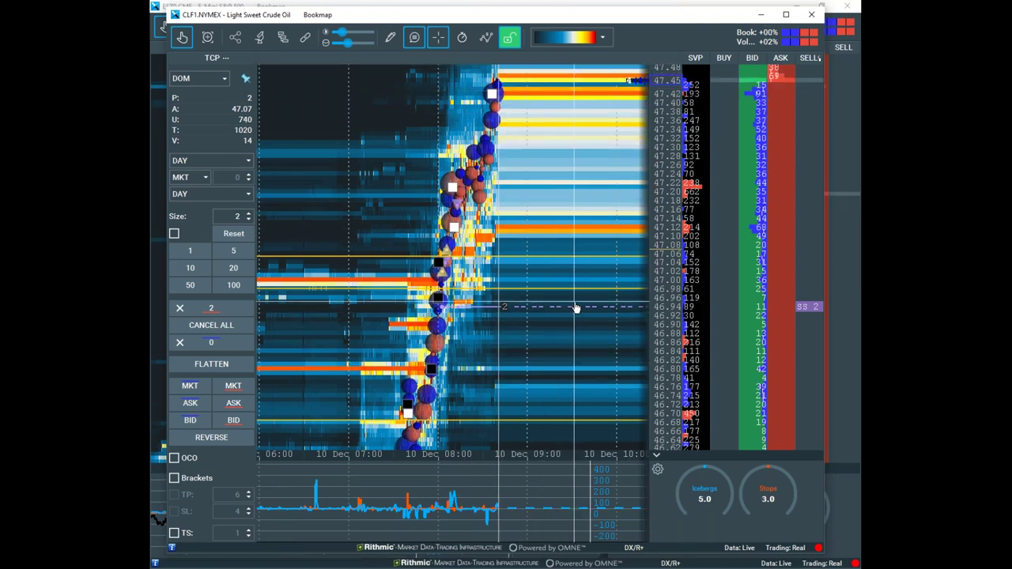
Inspect the white-marked trade on CLF1 near 47.42 around 08:35 and compare it with the iceberg and stops lines.
mouse_move(247, 138)
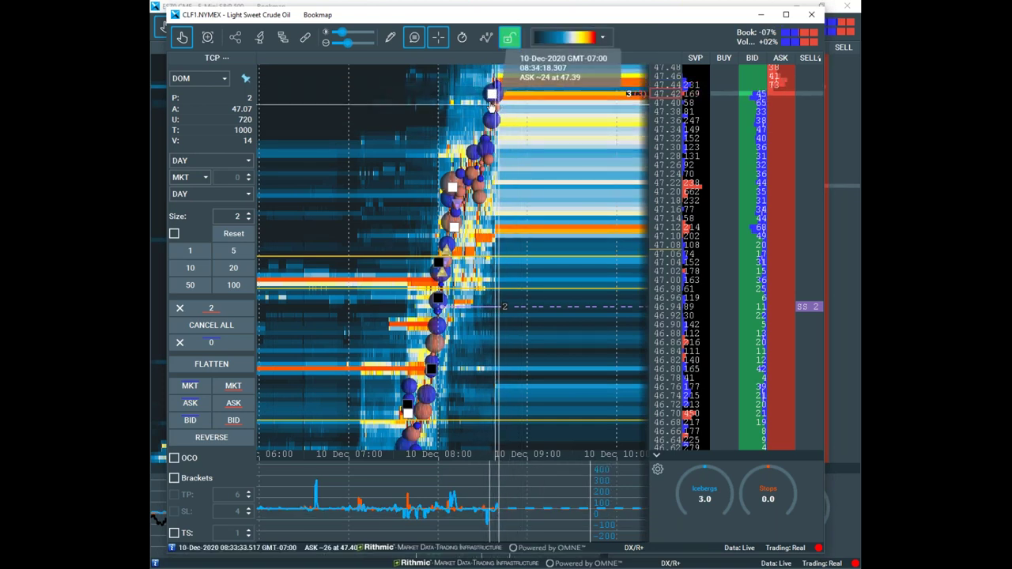
scroll(554, 148, "up", 4)
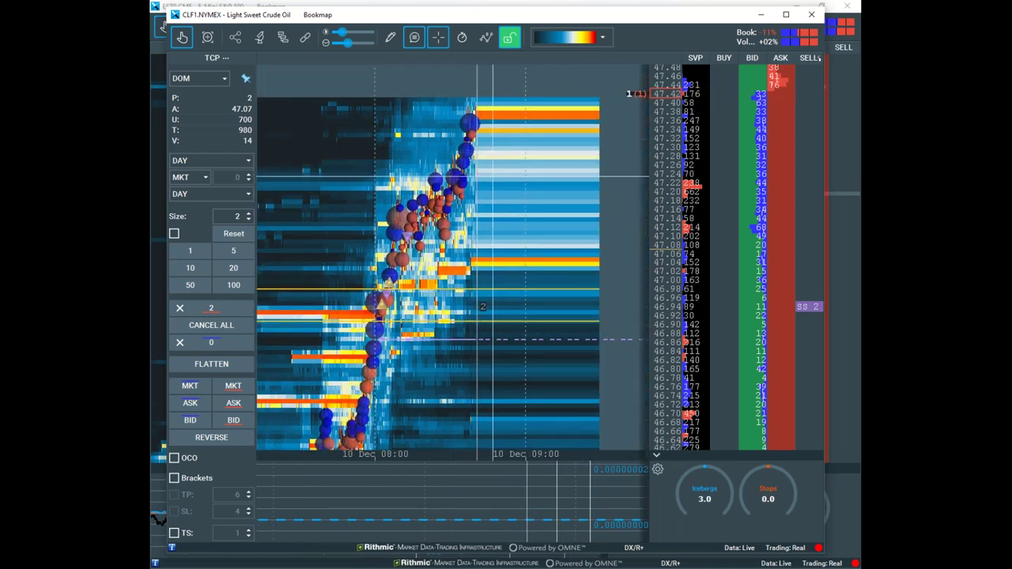
scroll(507, 180, "up", 2)
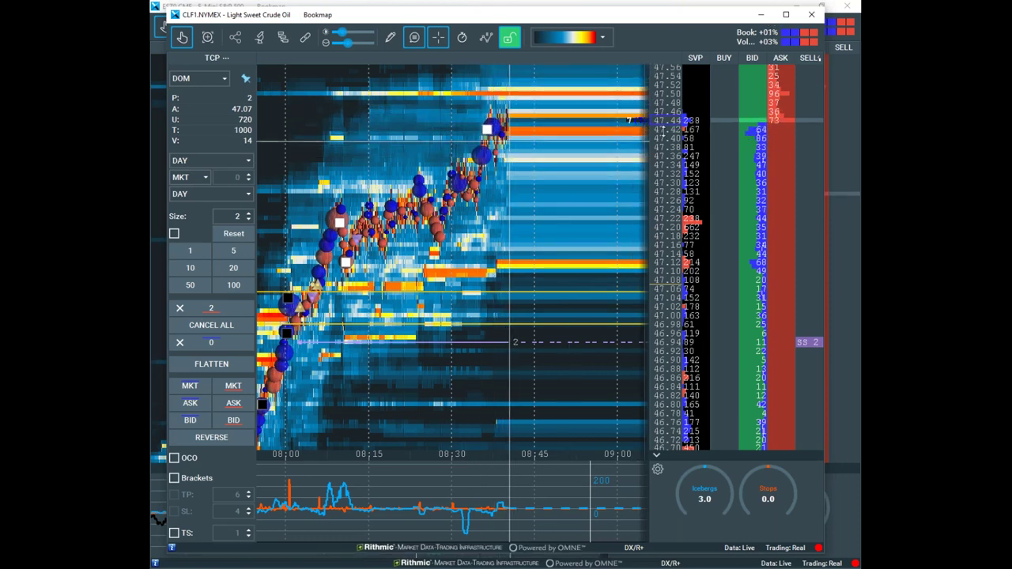
scroll(570, 144, "up", 1)
left_click_drag(564, 152, 533, 210)
scroll(522, 218, "up", 2)
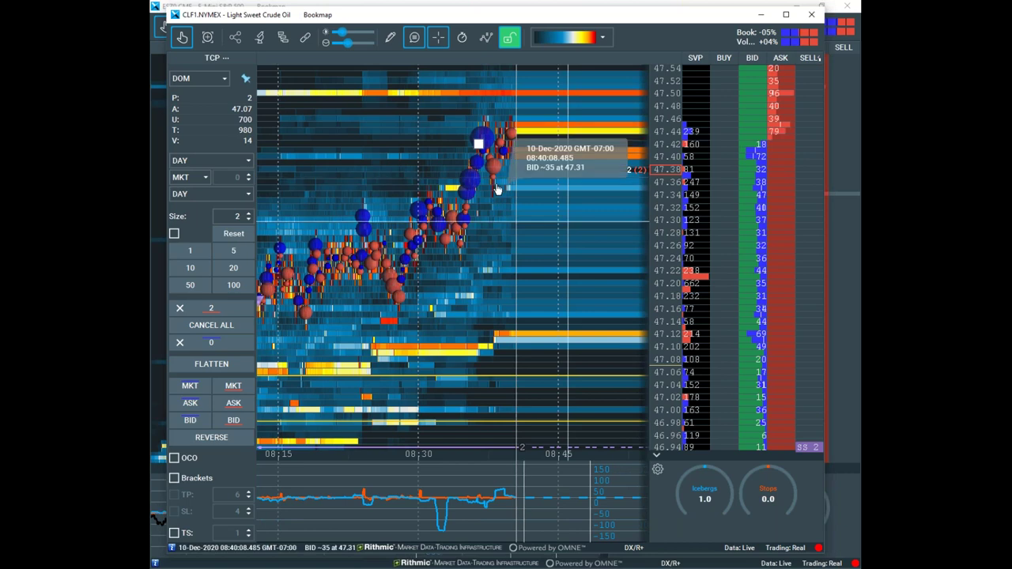
scroll(474, 332, "up", 1)
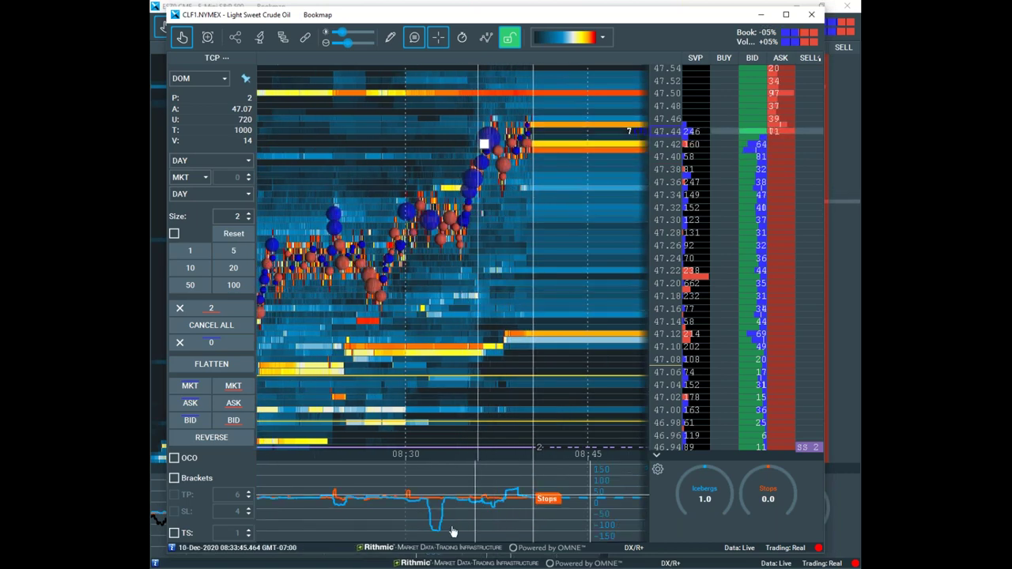
Draw two horizontal lines across the CLF1 heatmap at about 47.26 and 47.33.
left_click(390, 37)
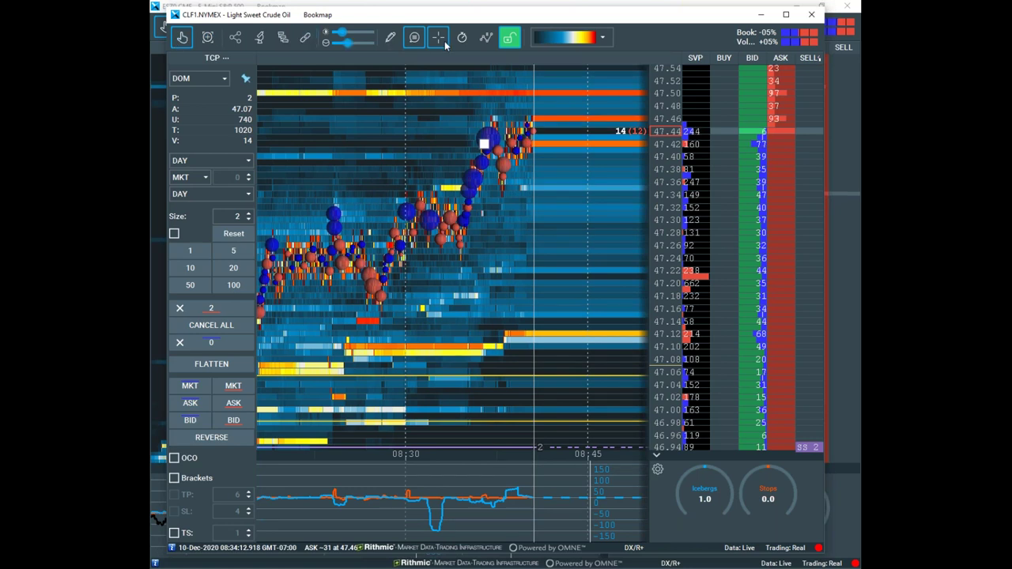
left_click(414, 38)
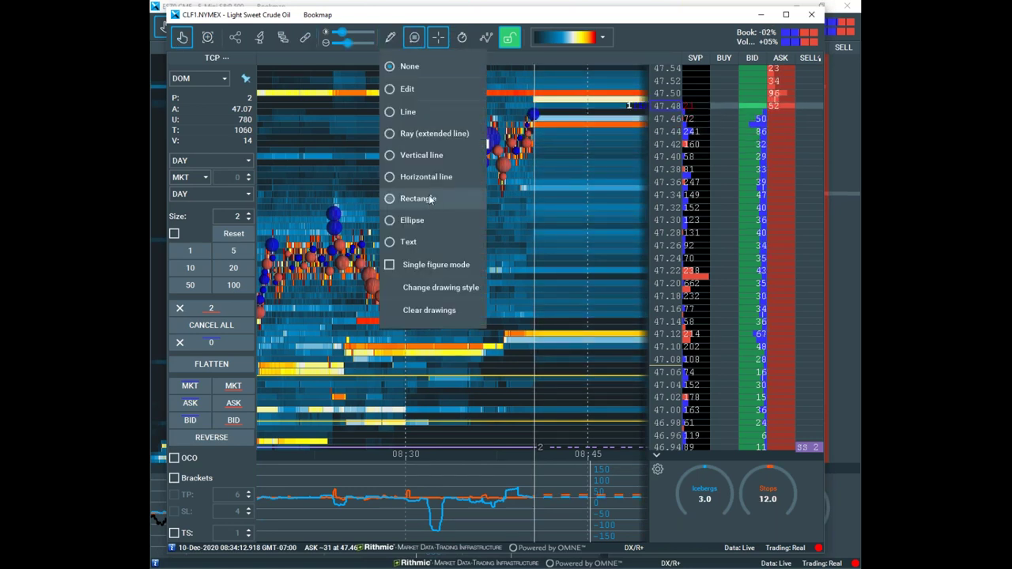
left_click(427, 177)
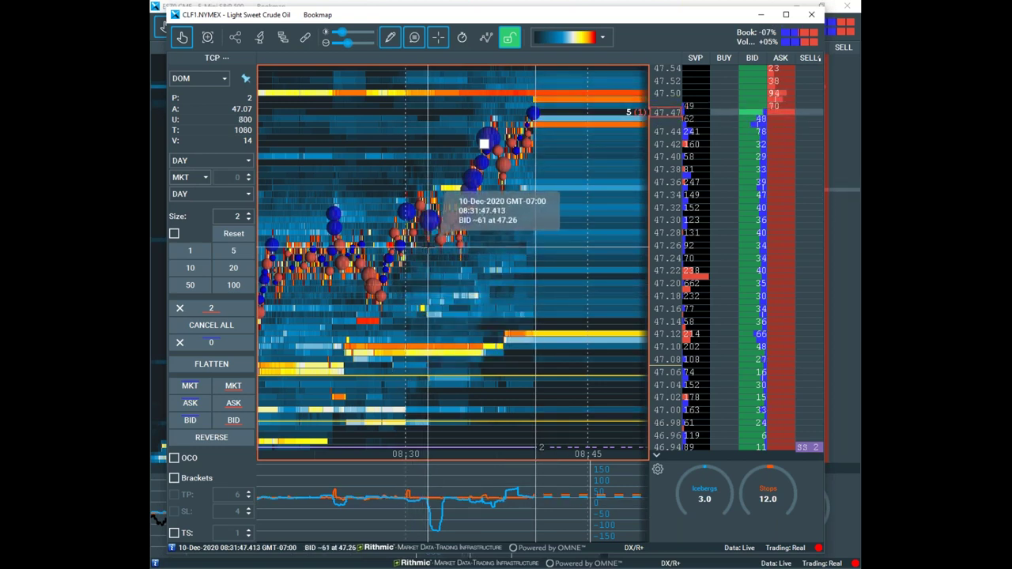
left_click(427, 247)
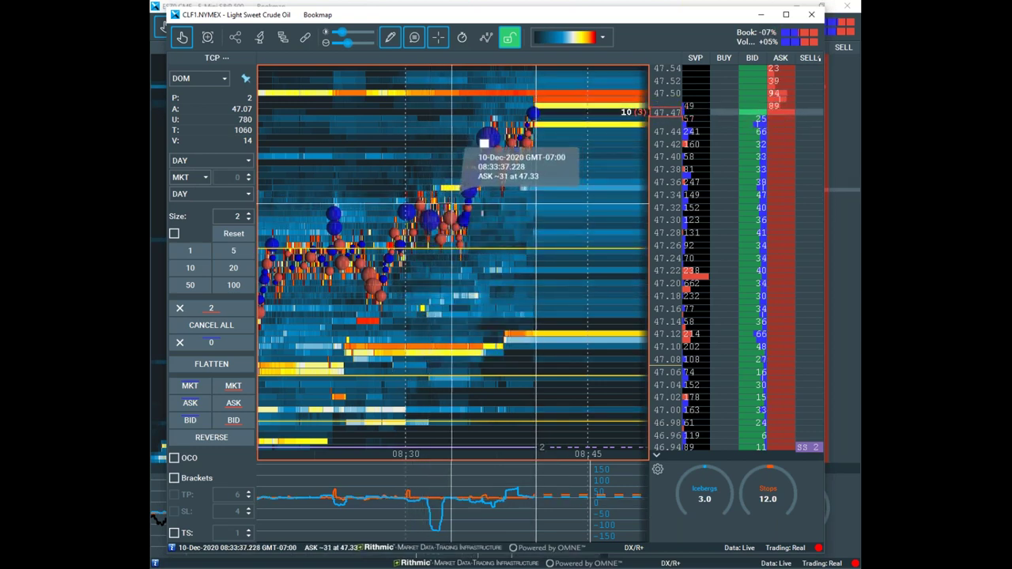
left_click(442, 203)
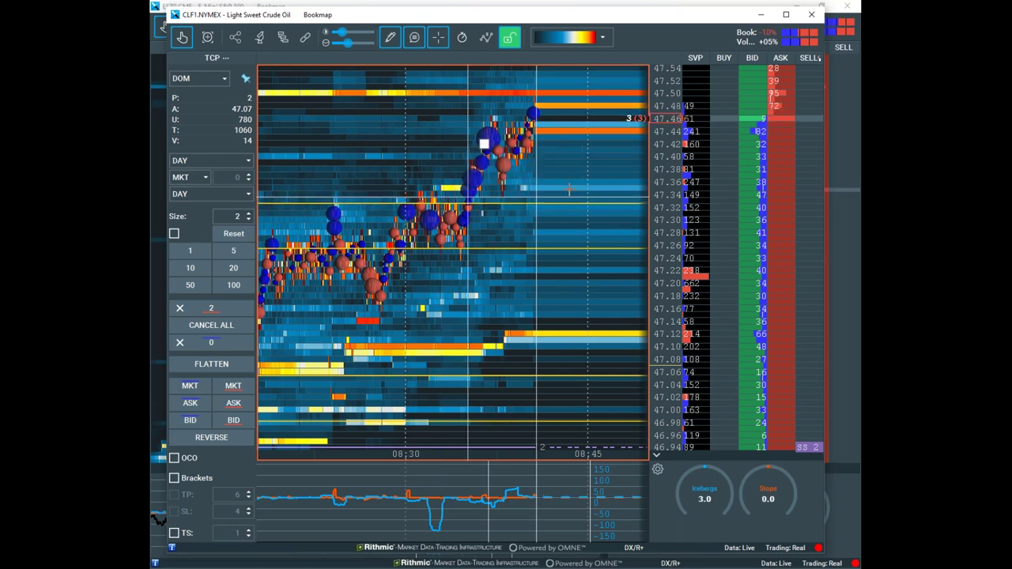
Maximize the CLF1 crude oil window and turn off the horizontal line drawing mode.
scroll(577, 236, "down", 3)
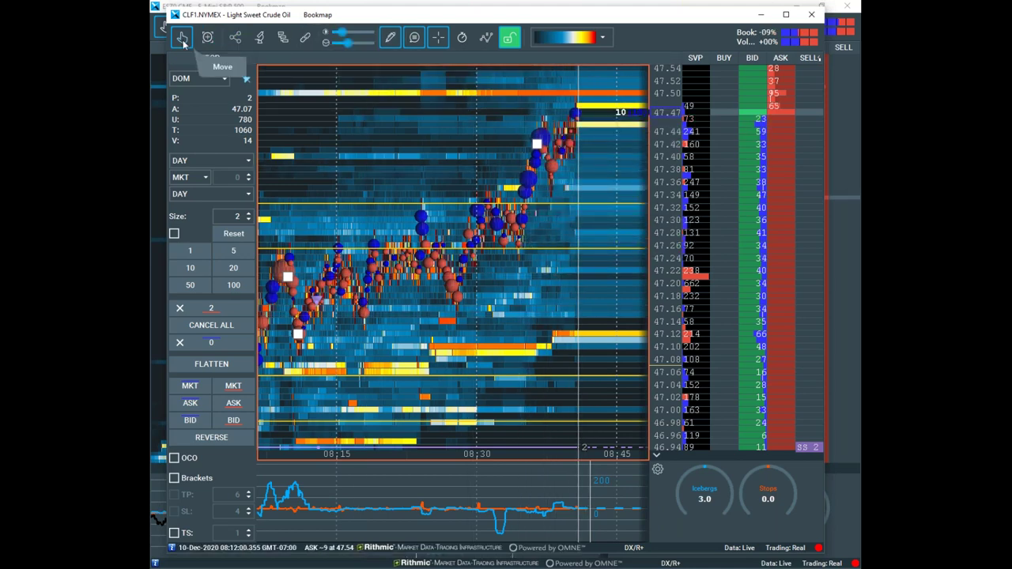
left_click_drag(504, 16, 480, 15)
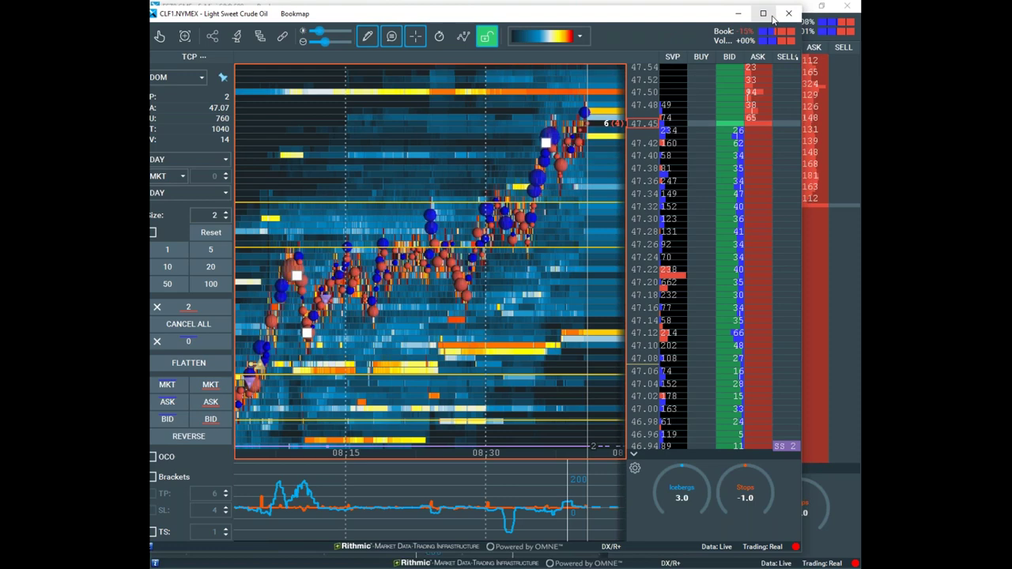
left_click(766, 14)
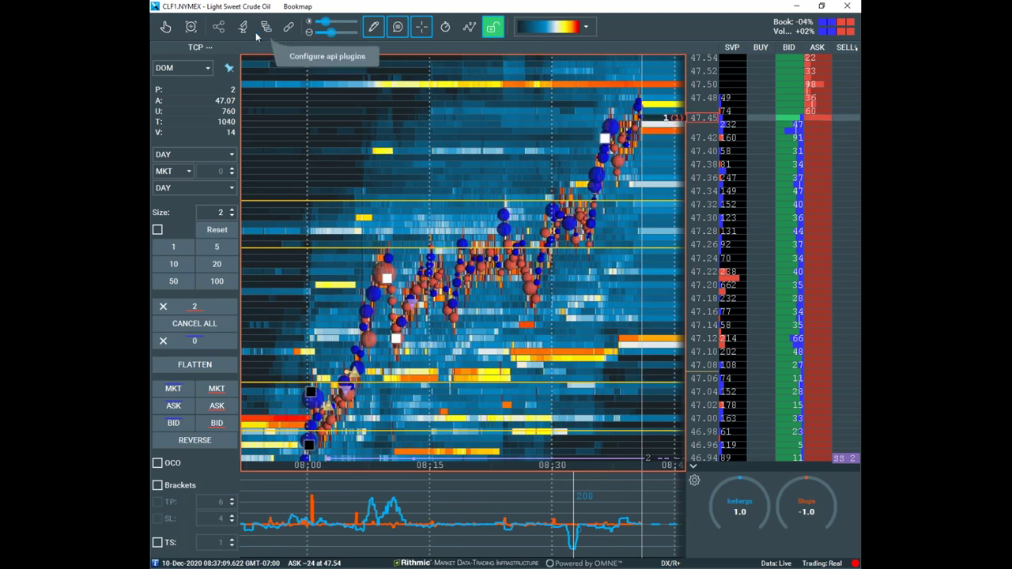
left_click(375, 28)
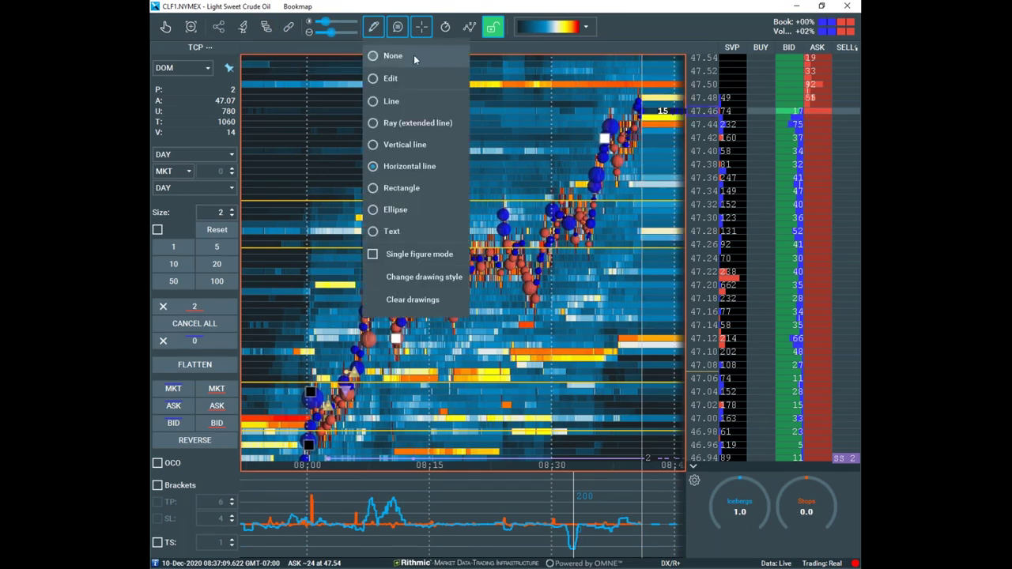
left_click(441, 62)
left_click(445, 27)
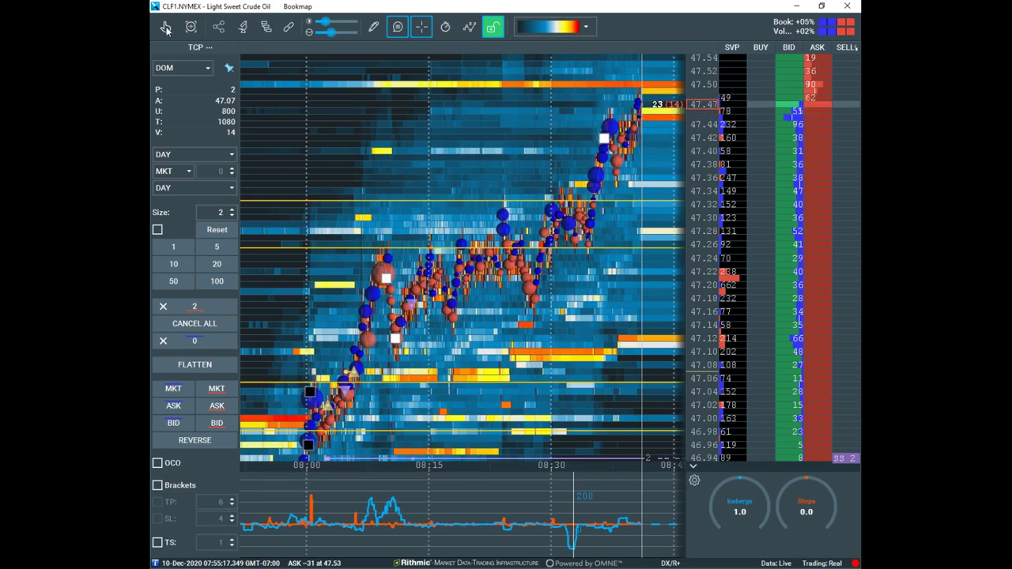
Circle the CLF1 consolidation near 08:30 and the iceberg dip below it, and sketch the breakout and pullback path on a cleared screen.
left_click_drag(672, 365, 590, 353)
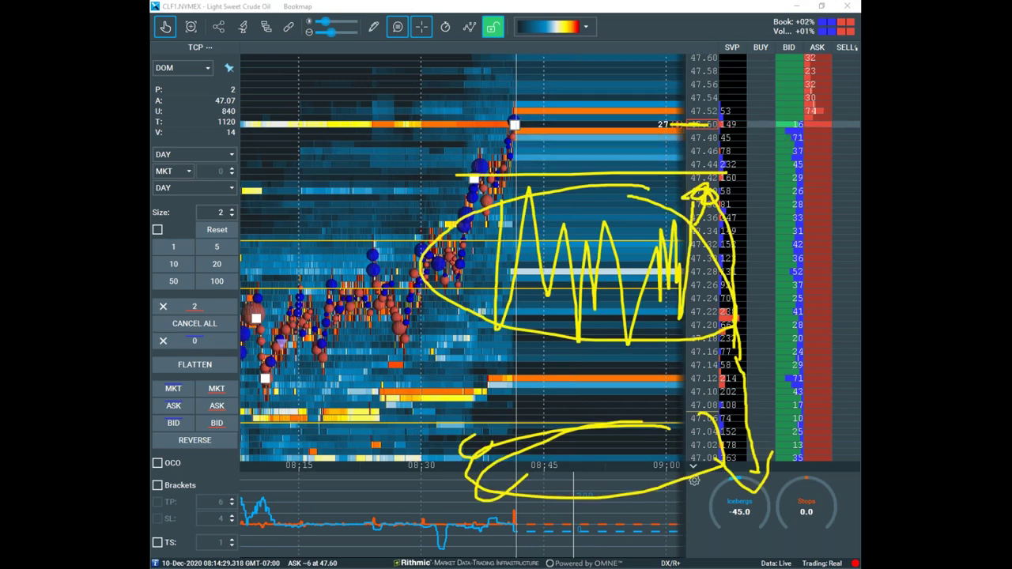
key("e")
left_click_drag(438, 240, 486, 253)
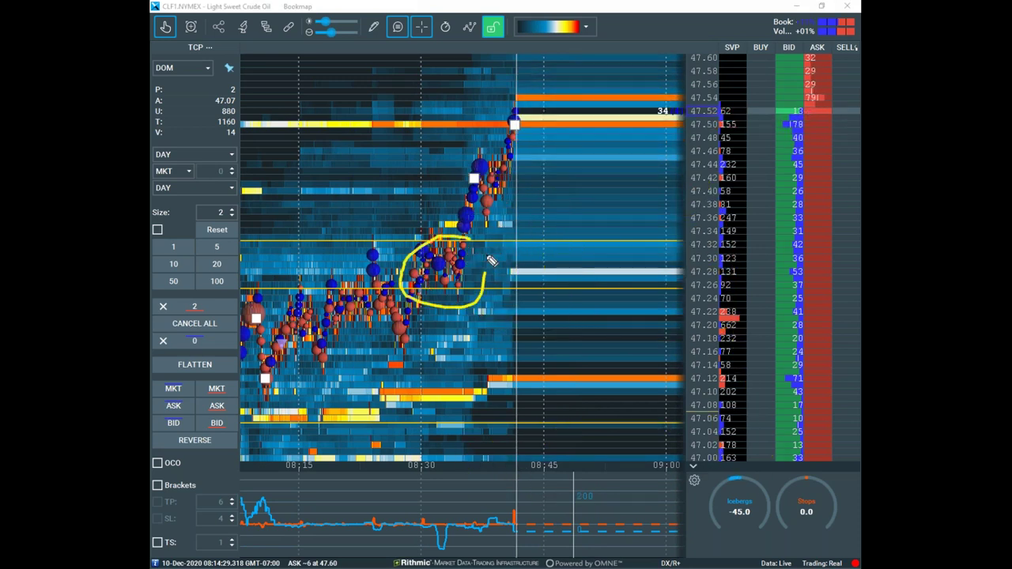
left_click_drag(454, 513, 491, 508)
left_click_drag(469, 250, 528, 96)
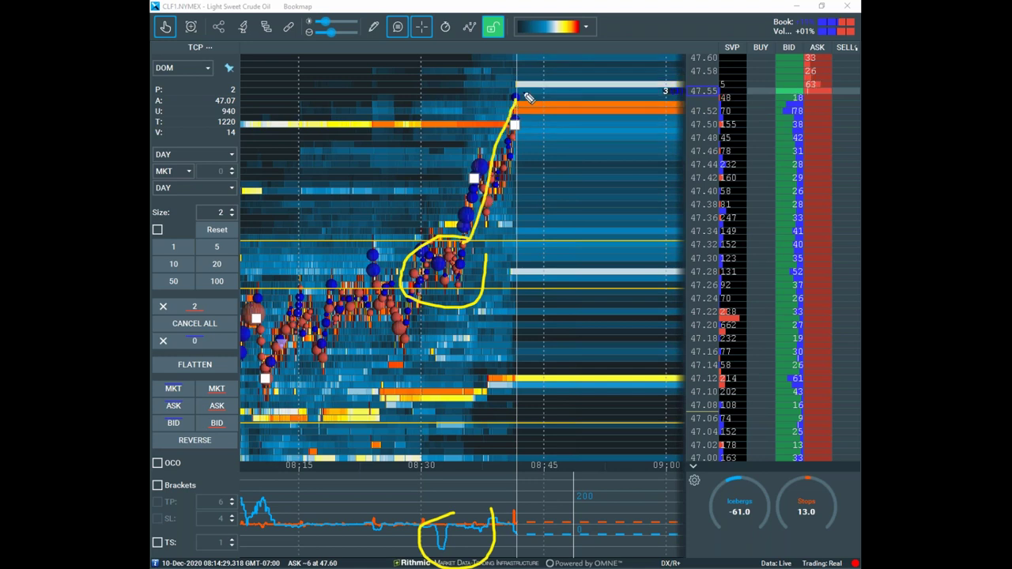
mouse_move(556, 267)
left_mouse_down()
mouse_move(625, 83)
mouse_move(632, 75)
mouse_move(668, 95)
left_mouse_up()
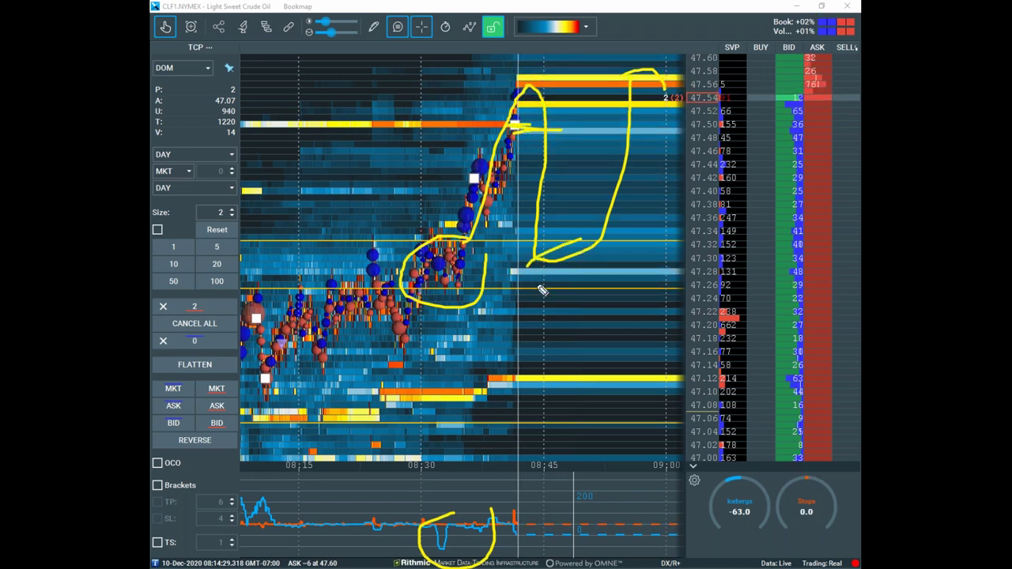
left_click_drag(581, 282, 669, 162)
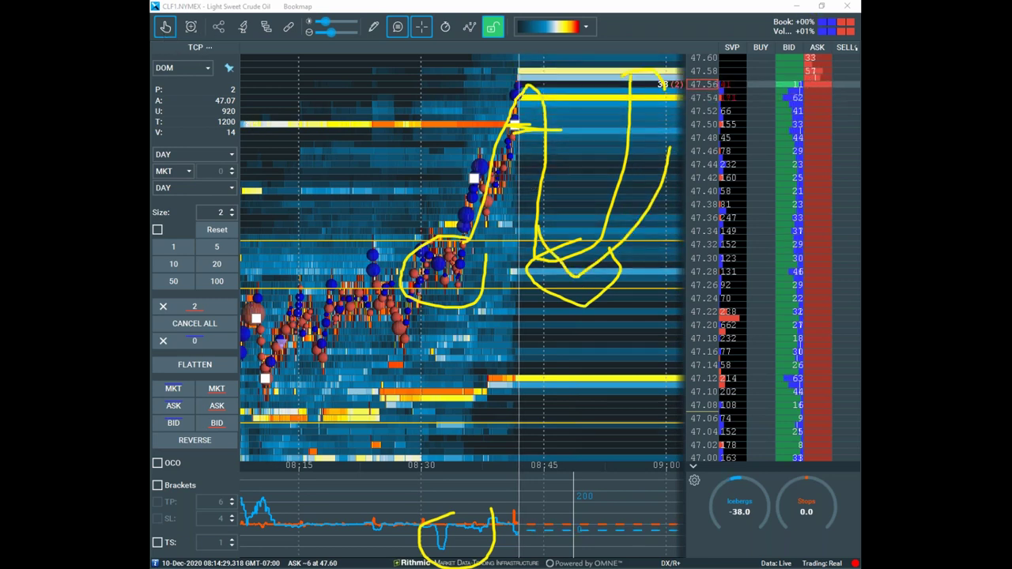
key("Escape")
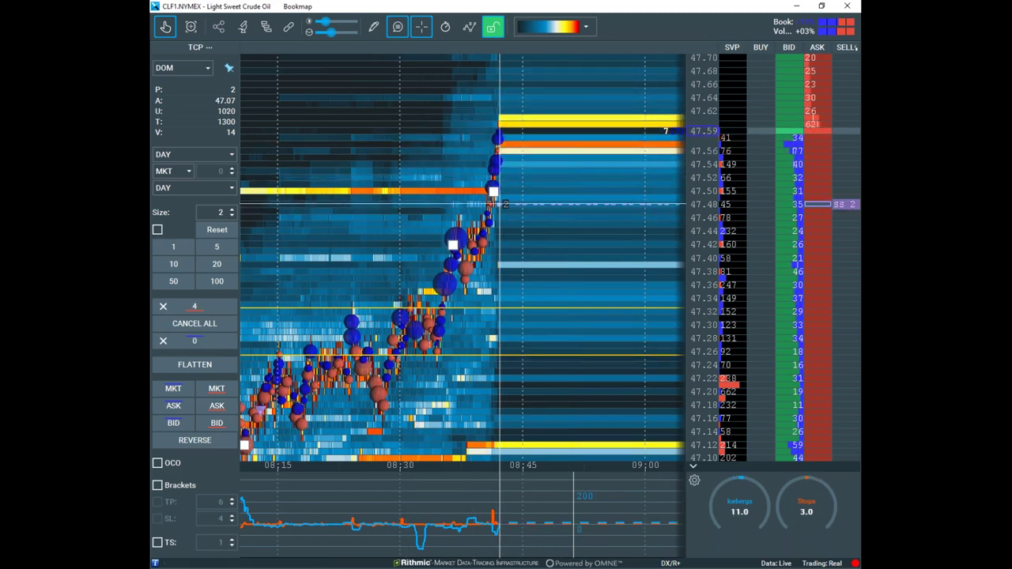
Cancel the 2-lot sell stop order at 46.94 on CLF1.
left_click_drag(480, 247, 621, 244)
scroll(621, 244, "down", 1)
scroll(623, 247, "up", 1)
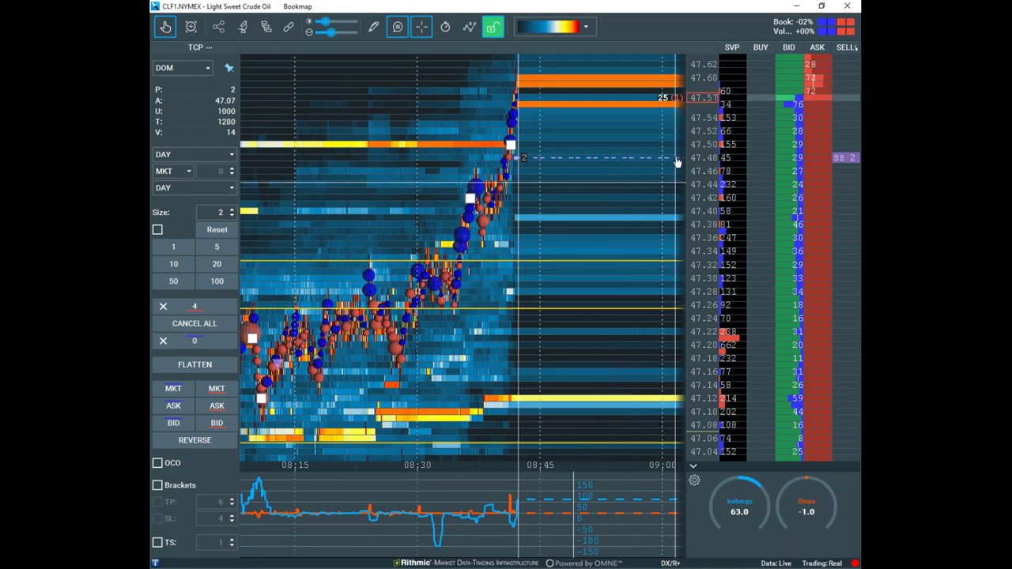
mouse_move(436, 551)
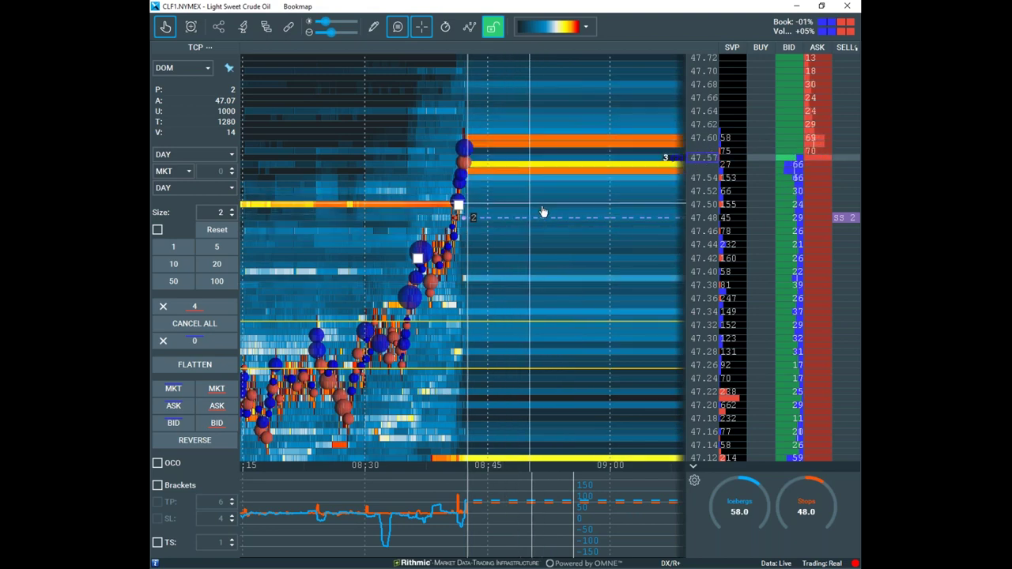
left_click_drag(587, 239, 570, 201)
scroll(592, 246, "down", 3)
left_click_drag(605, 262, 568, 171)
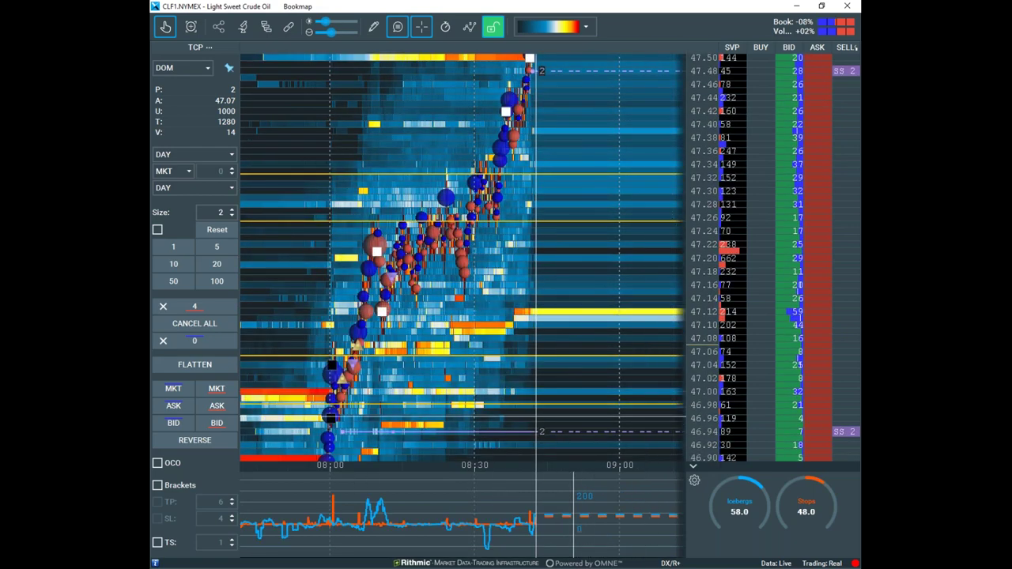
left_click(854, 433)
left_click(855, 434)
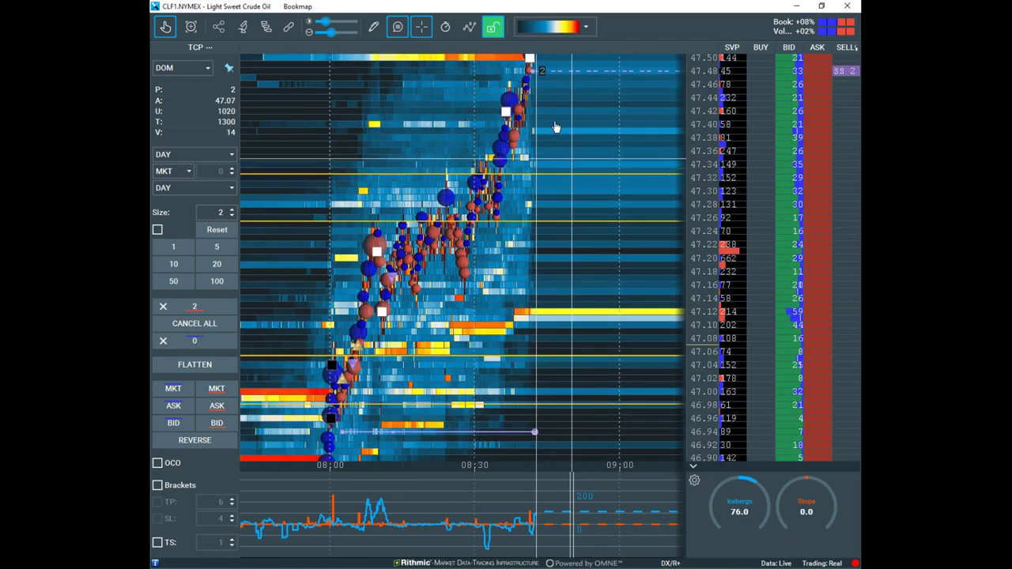
Inspect the CLF1 price action around the sell stop at 47.48 and the white-marked trade near 47.50.
left_click_drag(544, 146, 471, 243)
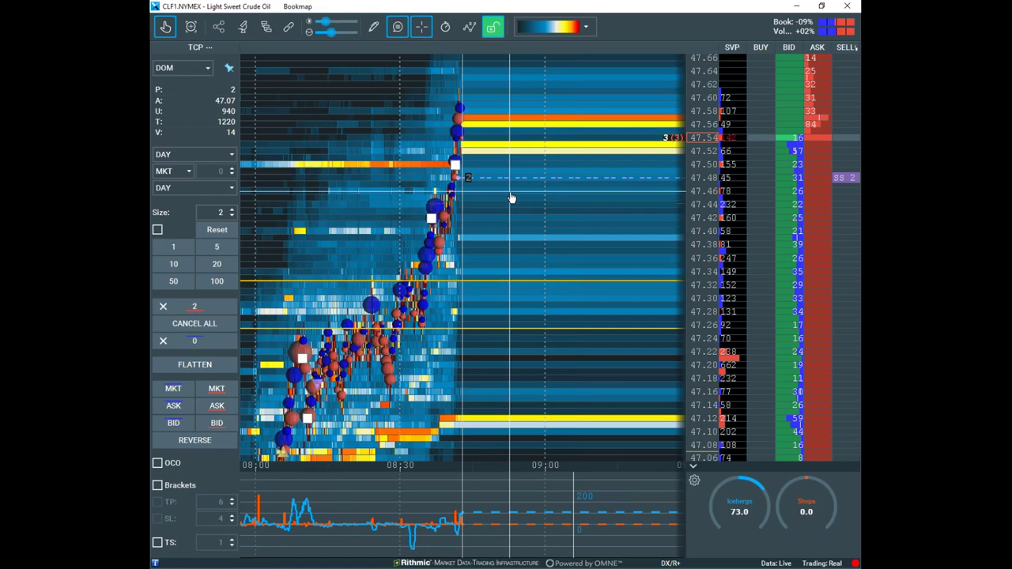
left_click_drag(482, 219, 495, 246)
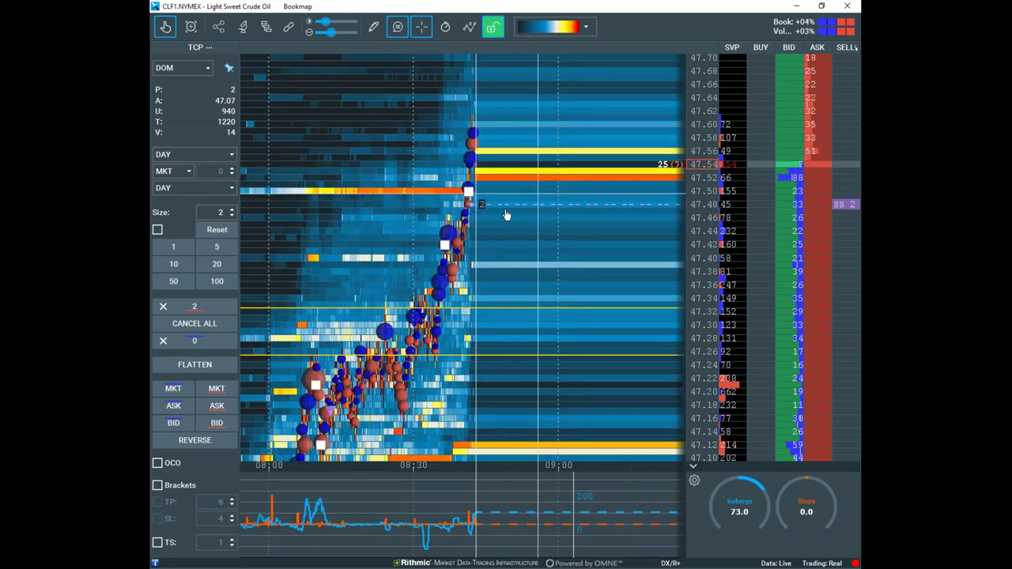
mouse_move(472, 197)
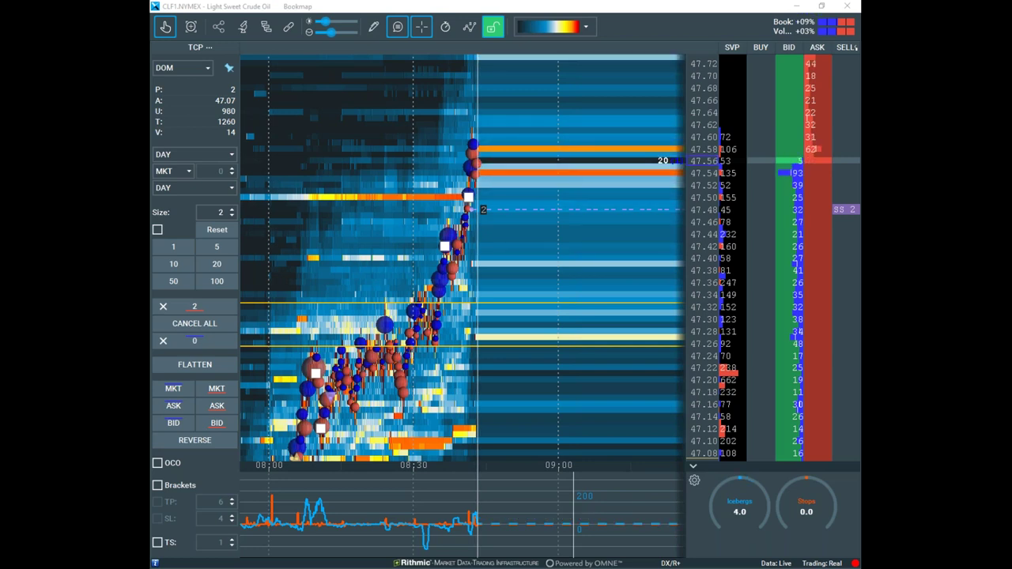
mouse_move(340, 316)
left_mouse_down()
mouse_move(389, 103)
mouse_move(453, 134)
mouse_move(614, 108)
mouse_move(716, 371)
left_mouse_up()
left_click_drag(739, 161, 735, 147)
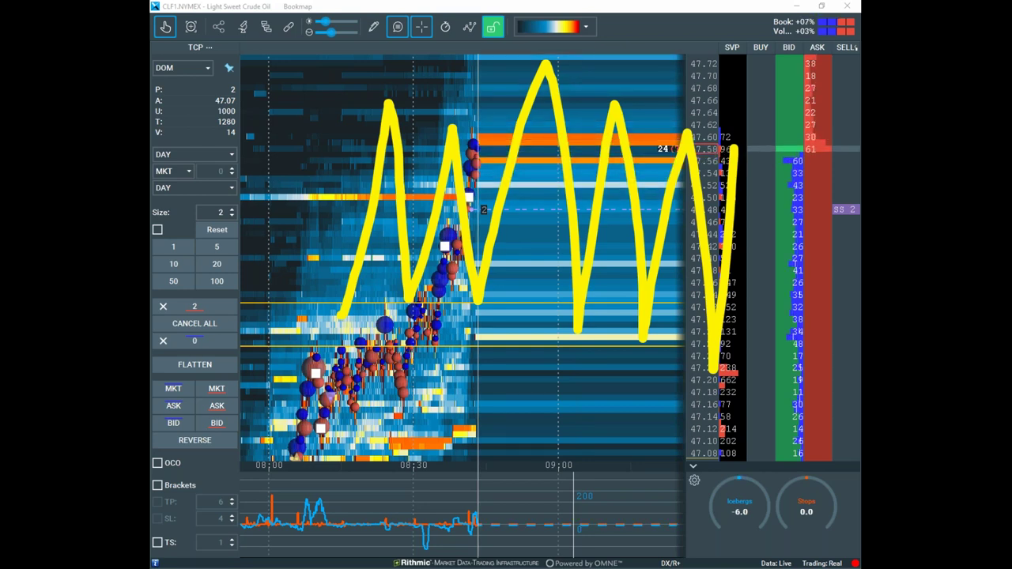
key("e")
Sketch a sideways price range between about 47.33 and 47.48 on CLF1, then circle it and the stops and icebergs lines below.
mouse_move(437, 315)
left_mouse_down()
mouse_move(462, 261)
mouse_move(506, 217)
mouse_move(593, 235)
mouse_move(653, 230)
left_mouse_up()
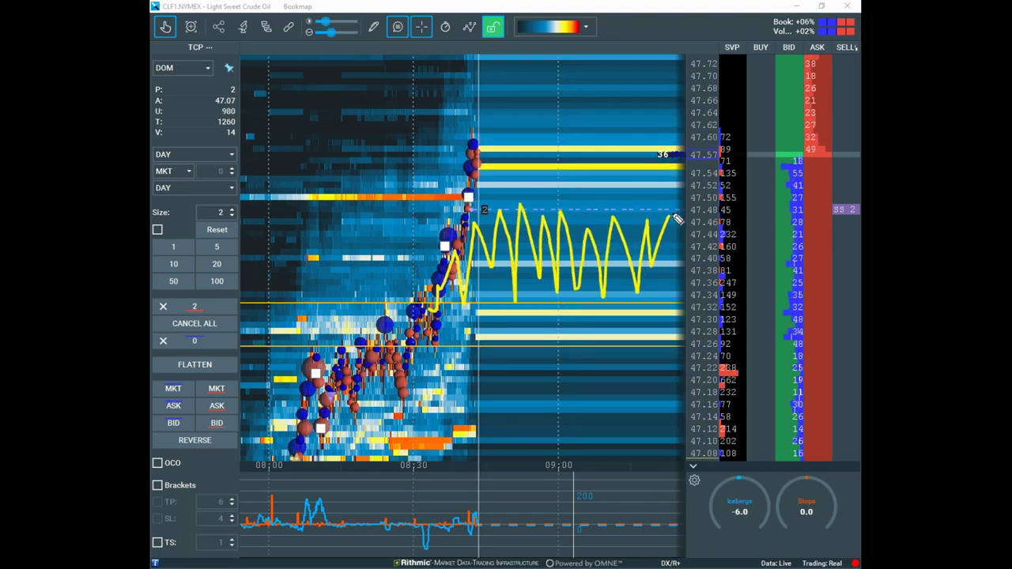
left_click_drag(379, 273, 718, 316)
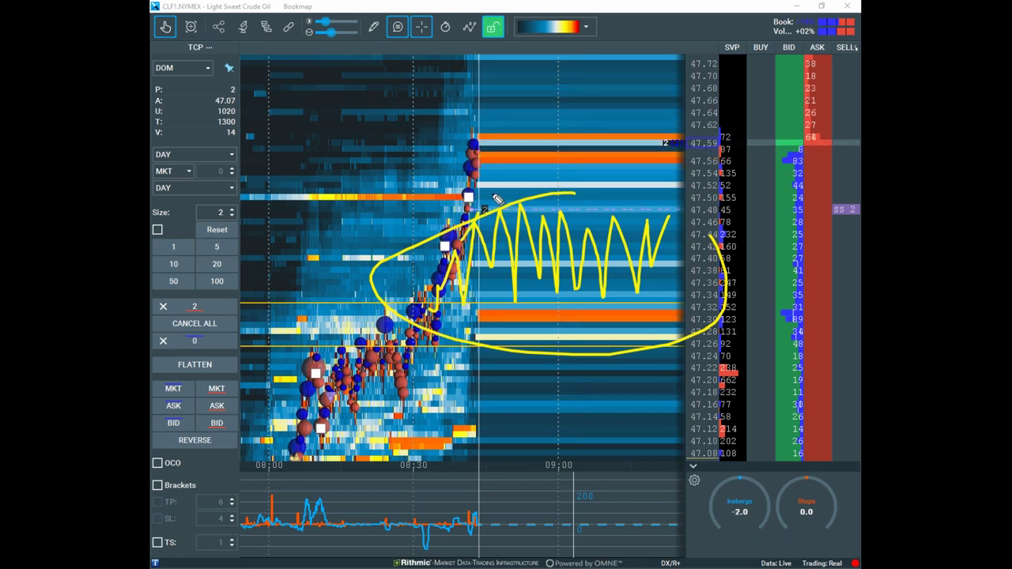
mouse_move(494, 202)
left_mouse_down()
mouse_move(518, 229)
mouse_move(554, 226)
left_mouse_up()
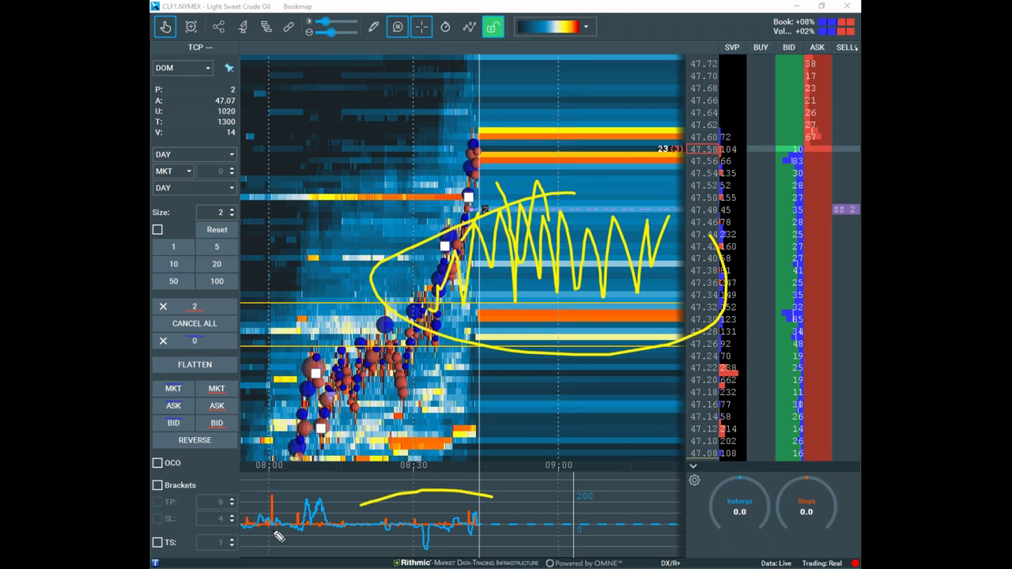
left_click_drag(405, 499, 562, 479)
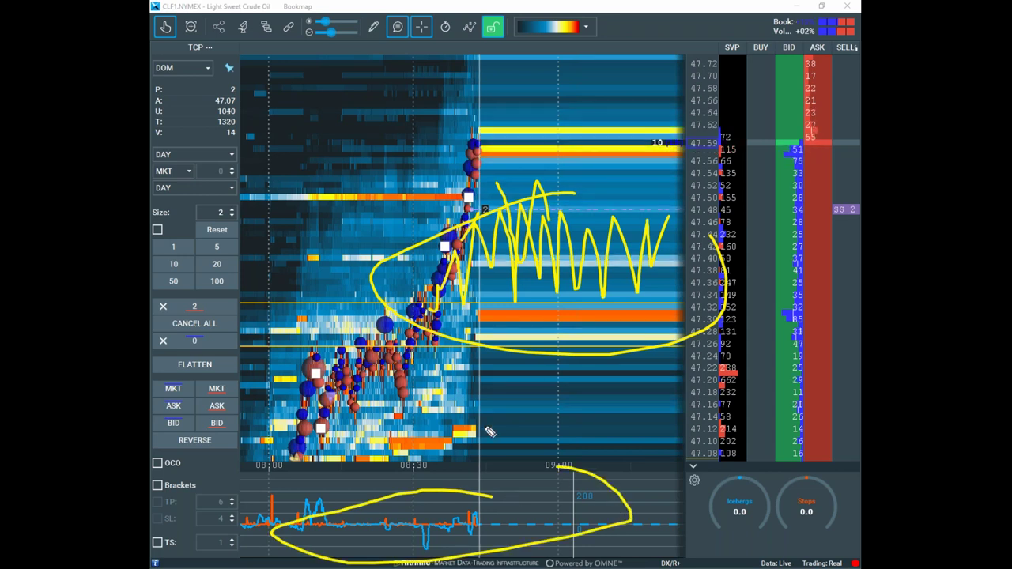
Sketch a second, higher range above about 47.52 with its breakout path, circle the latest iceberg readings, and clear the annotations.
mouse_move(519, 150)
left_mouse_down()
mouse_move(557, 107)
mouse_move(585, 146)
left_mouse_up()
mouse_move(554, 491)
left_mouse_down()
mouse_move(475, 541)
mouse_move(646, 517)
left_mouse_up()
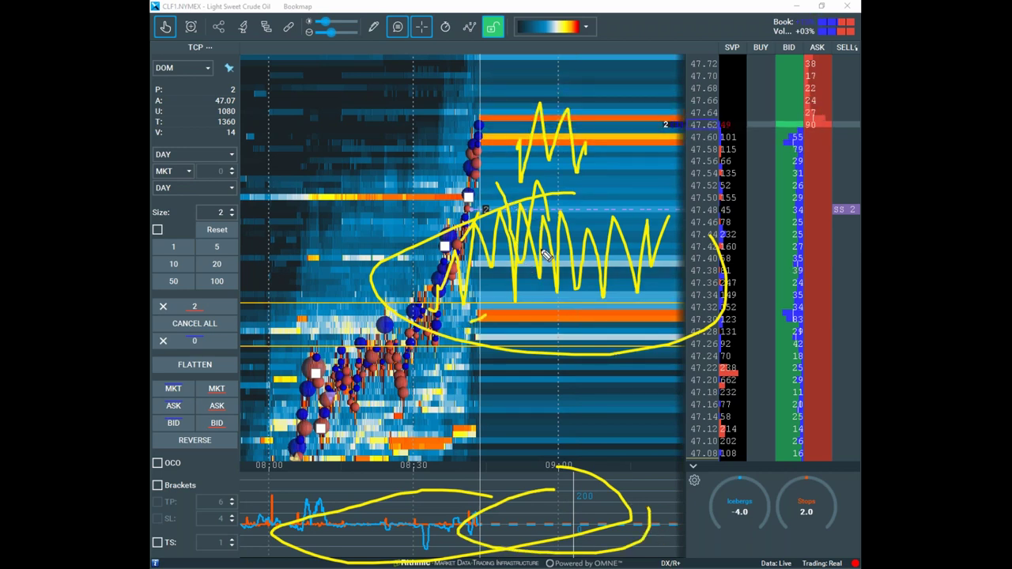
left_click_drag(557, 194, 556, 118)
left_click_drag(670, 202, 685, 190)
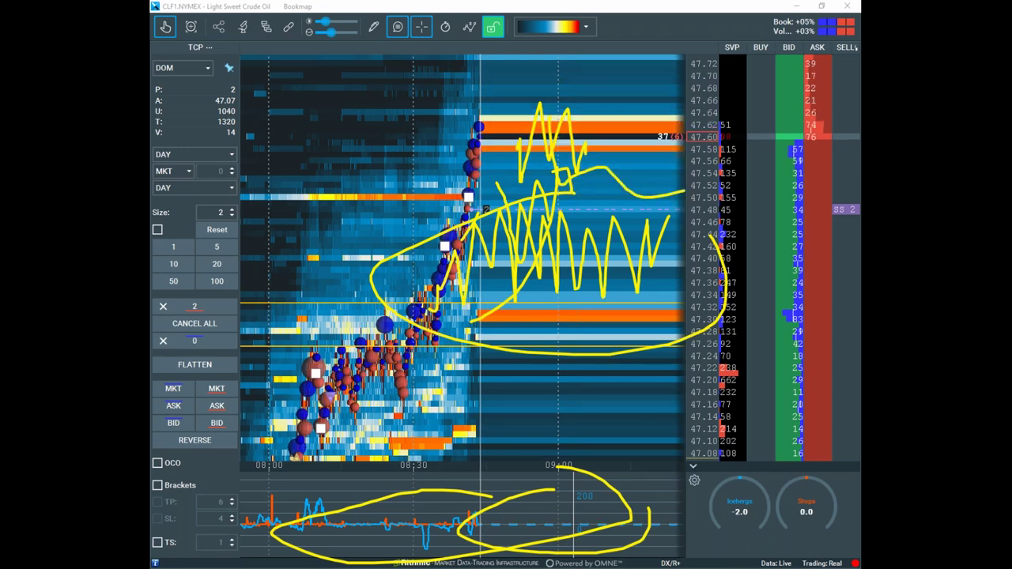
key("Escape")
Review the CLF1 rally back to about 07:30 on a compressed price scale, comparing it with the stops and icebergs lines.
scroll(557, 193, "down", 2)
left_click_drag(558, 192, 641, 246)
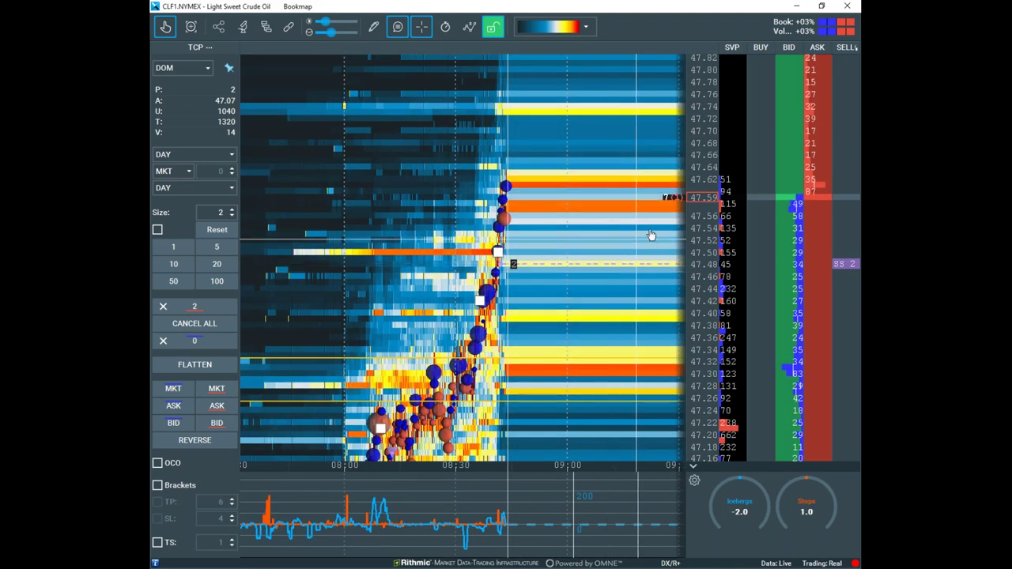
scroll(583, 226, "up", 2)
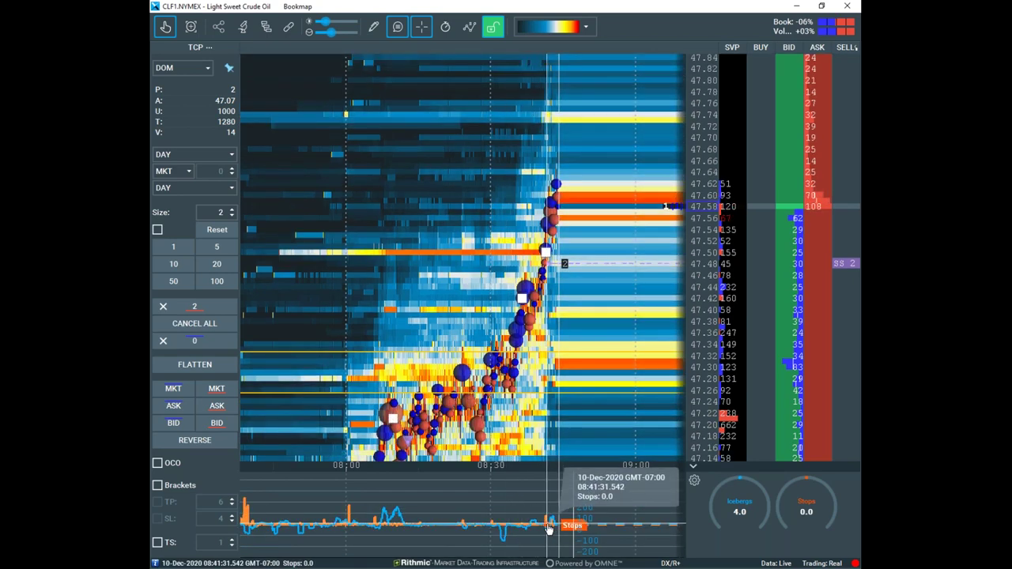
left_click_drag(578, 235, 611, 143)
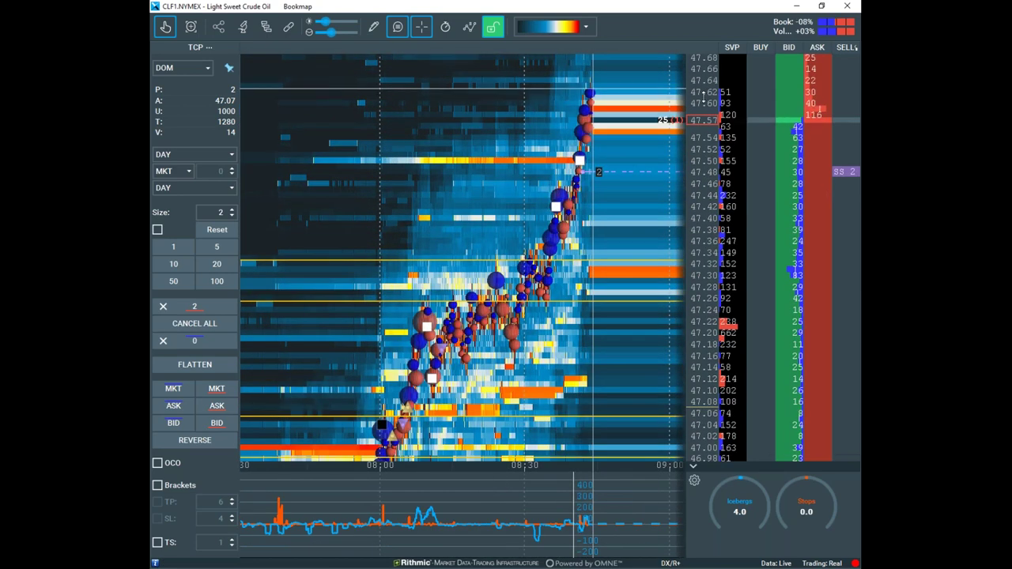
left_click_drag(703, 97, 703, 125)
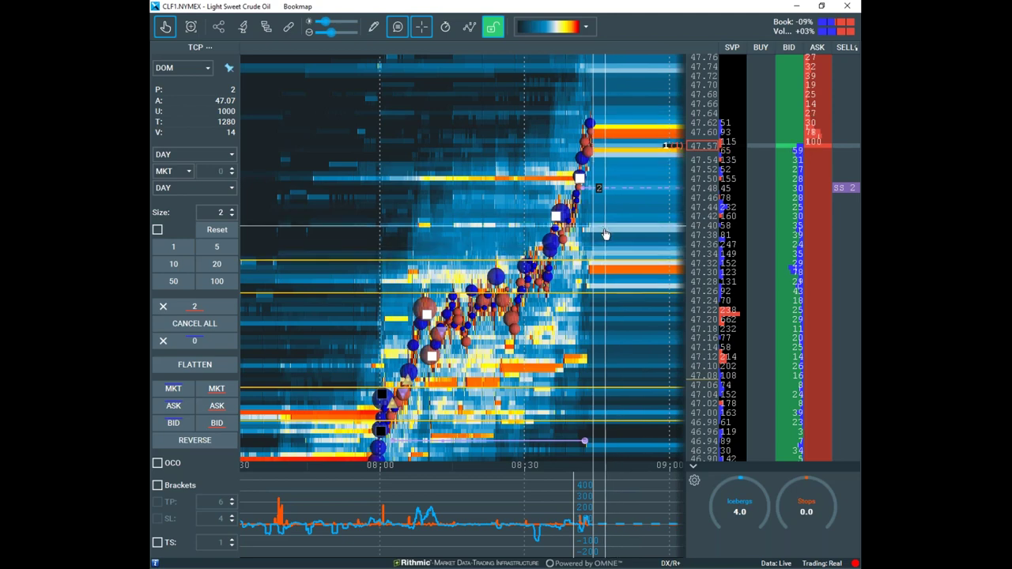
left_click_drag(605, 234, 604, 201)
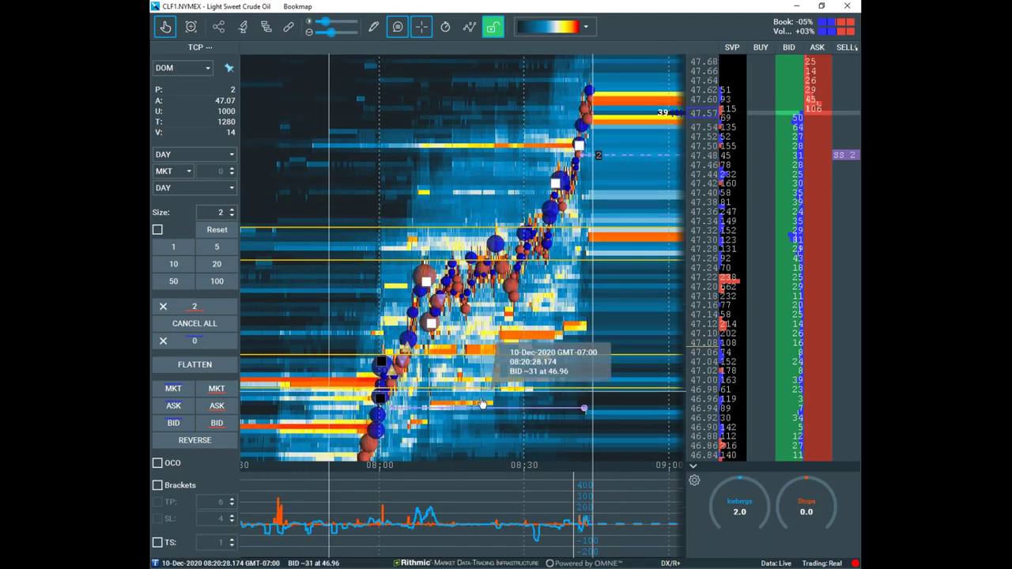
left_click_drag(483, 404, 510, 273)
left_click_drag(703, 144, 703, 172)
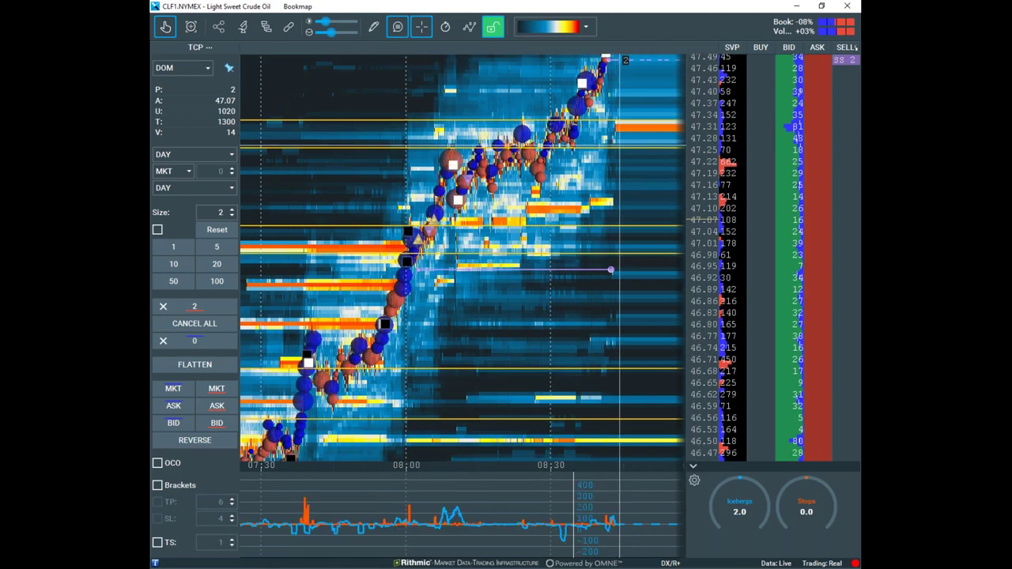
scroll(707, 168, "up", 2)
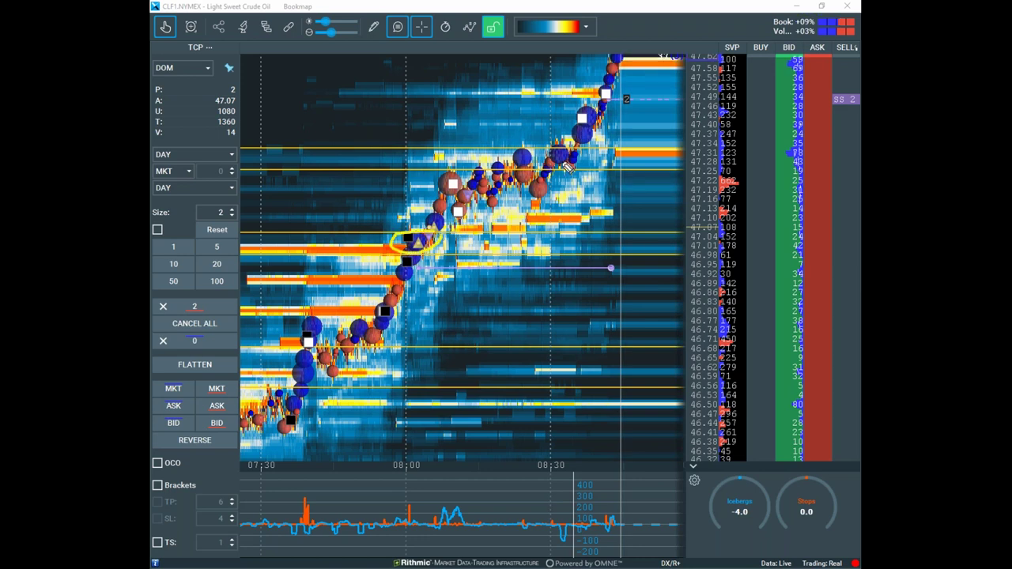
Circle the CLF1 breakout near 07:40 and the consolidation near 08:32, and draw an arrow linking the 46.95 and 46.52 levels.
left_click_drag(324, 320, 316, 403)
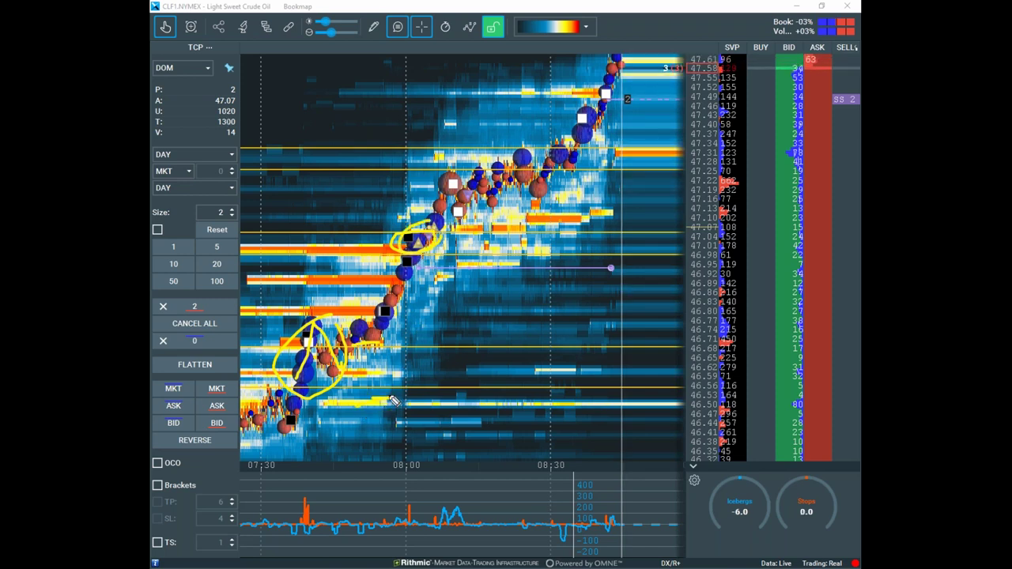
left_click_drag(399, 392, 445, 269)
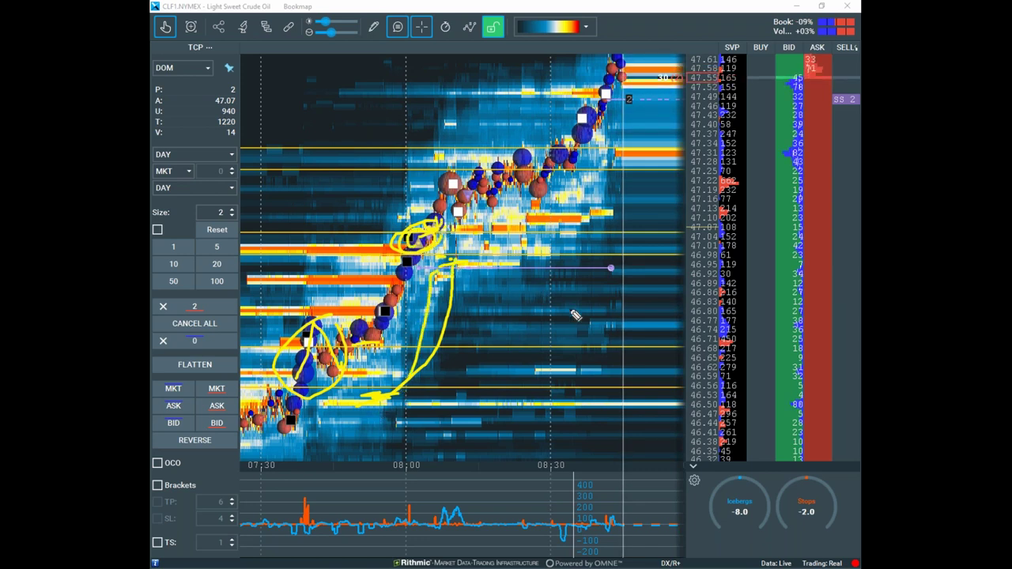
mouse_move(591, 149)
left_mouse_down()
mouse_move(537, 159)
mouse_move(612, 160)
left_mouse_up()
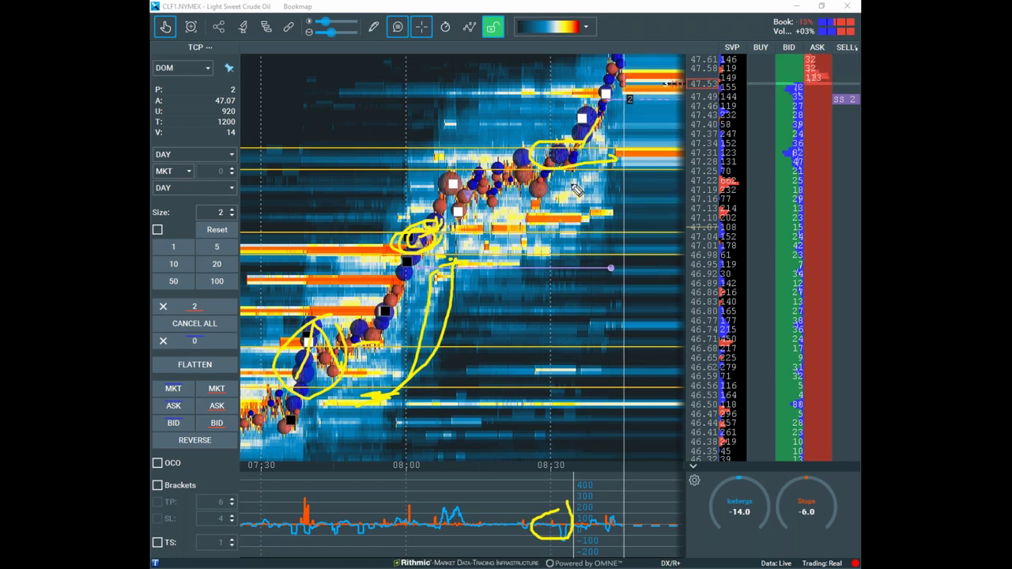
Draw two curves linking the breakout near 07:40 to the consolidation near 08:32, and loop around the stops and icebergs lines before 08:30.
left_click_drag(380, 410, 561, 290)
mouse_move(381, 353)
left_mouse_down()
mouse_move(494, 309)
mouse_move(581, 178)
left_mouse_up()
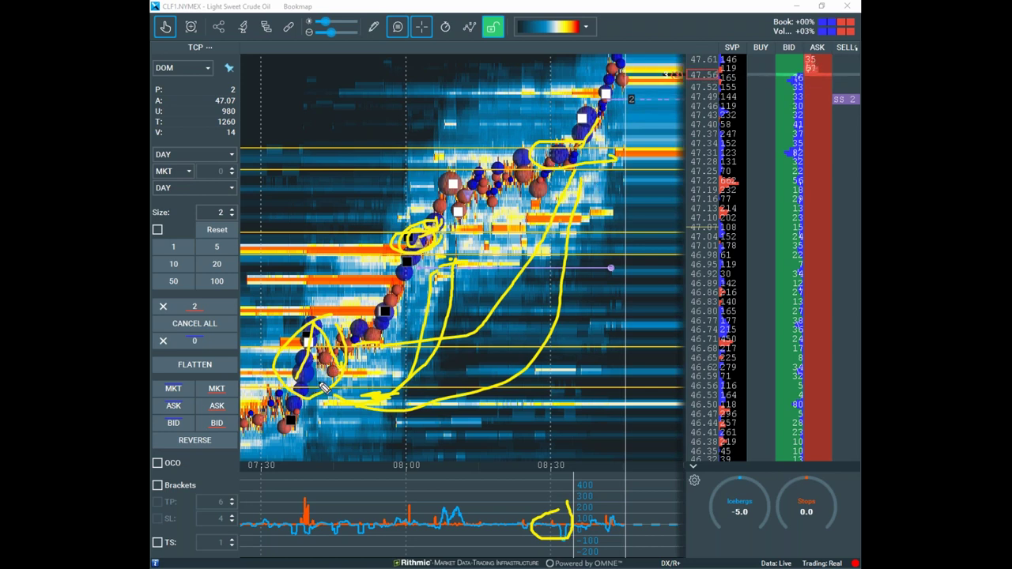
mouse_move(418, 470)
left_mouse_down()
mouse_move(372, 551)
mouse_move(541, 490)
left_mouse_up()
Box the marker near 47.43, sketch the rally path above it, circle the latest stops and icebergs readings, and exit annotation mode.
left_click_drag(589, 123, 594, 119)
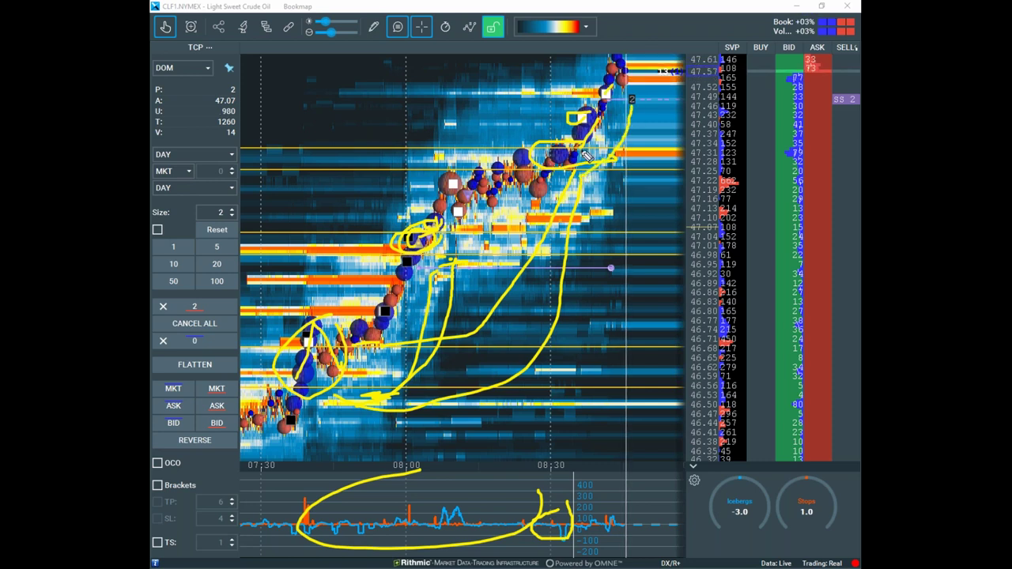
left_click_drag(585, 164, 625, 121)
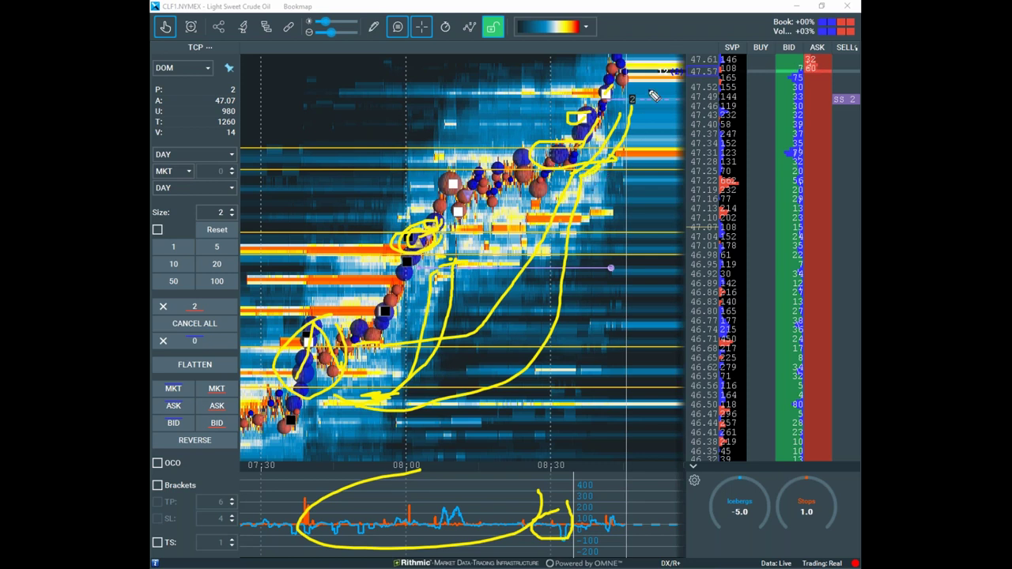
left_click_drag(633, 482, 616, 527)
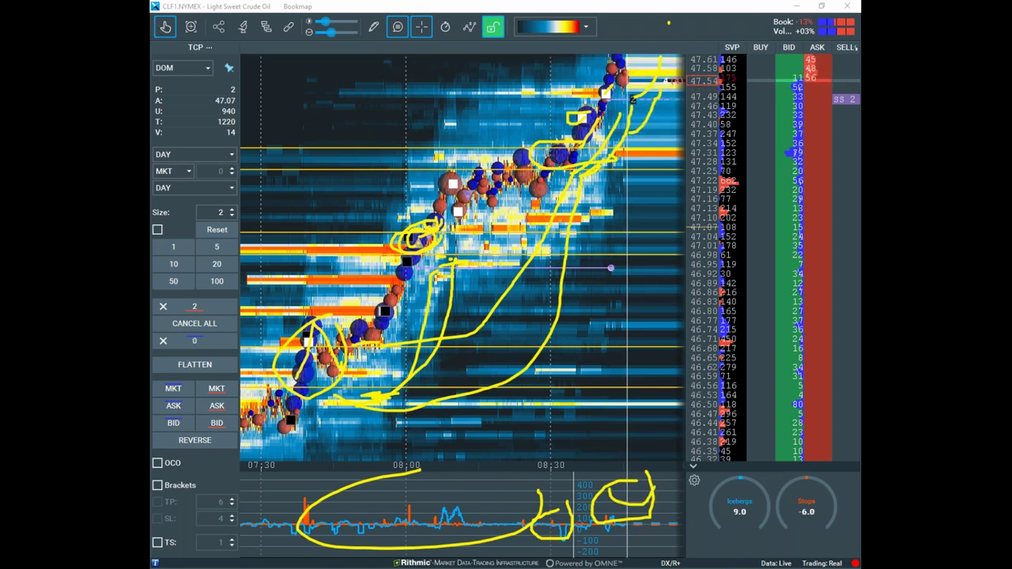
key("Escape")
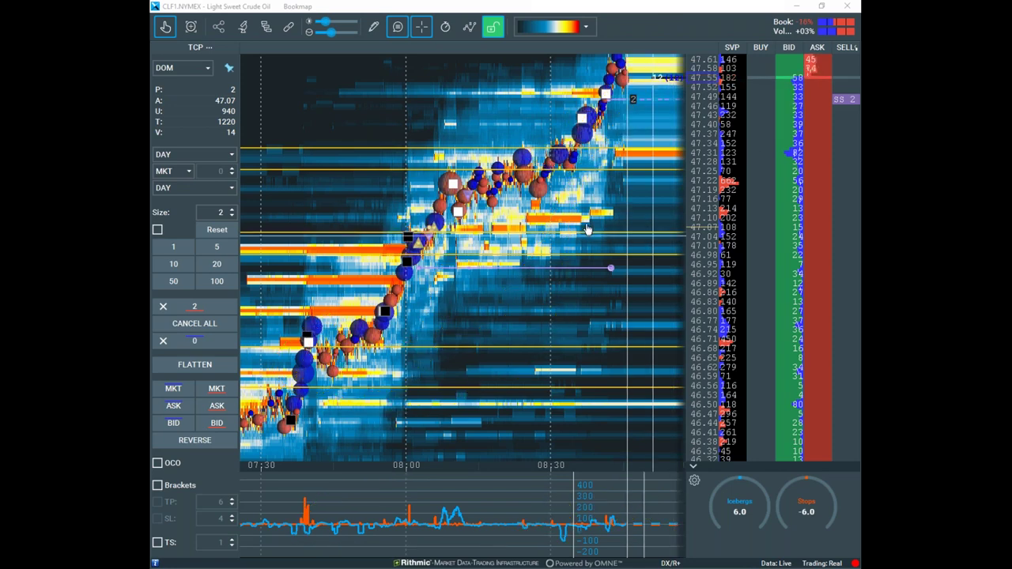
Shift the CLF1 view to leave room after 08:45, and look at the thinkorswim /CL hourly chart at full size before returning.
mouse_move(556, 542)
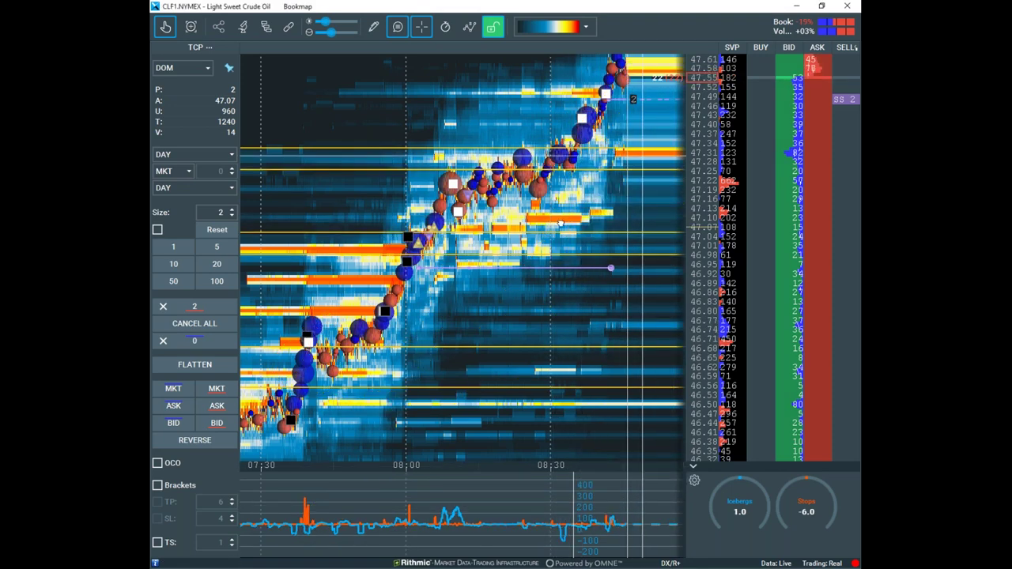
left_click_drag(659, 77, 563, 145)
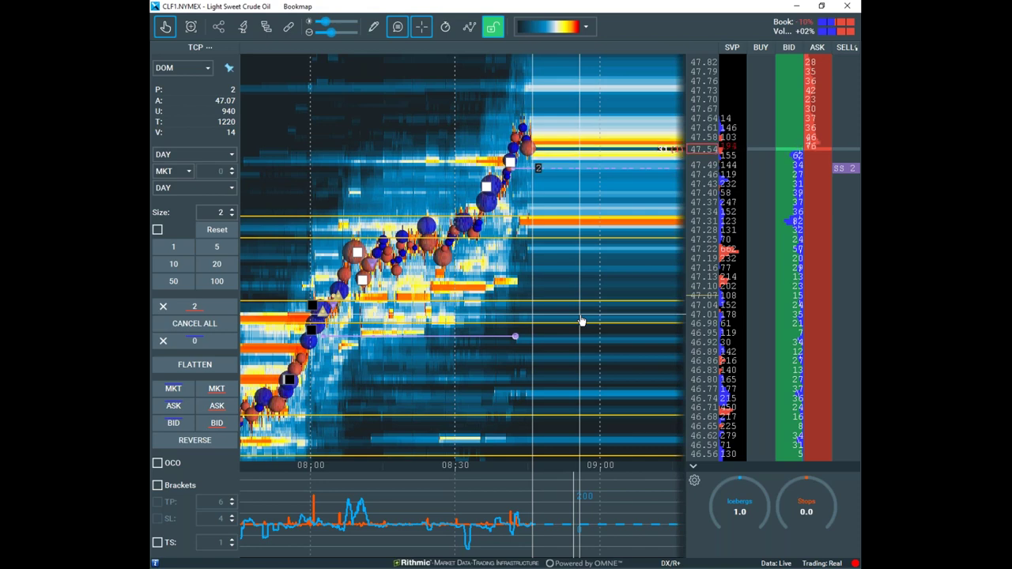
scroll(581, 321, "down", 2)
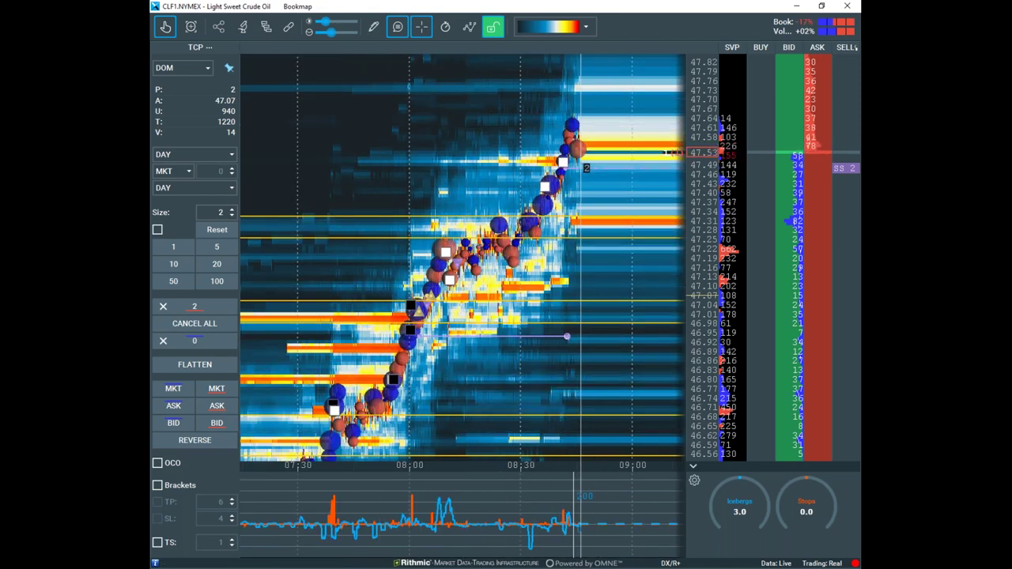
left_click_drag(858, 125, 411, 73)
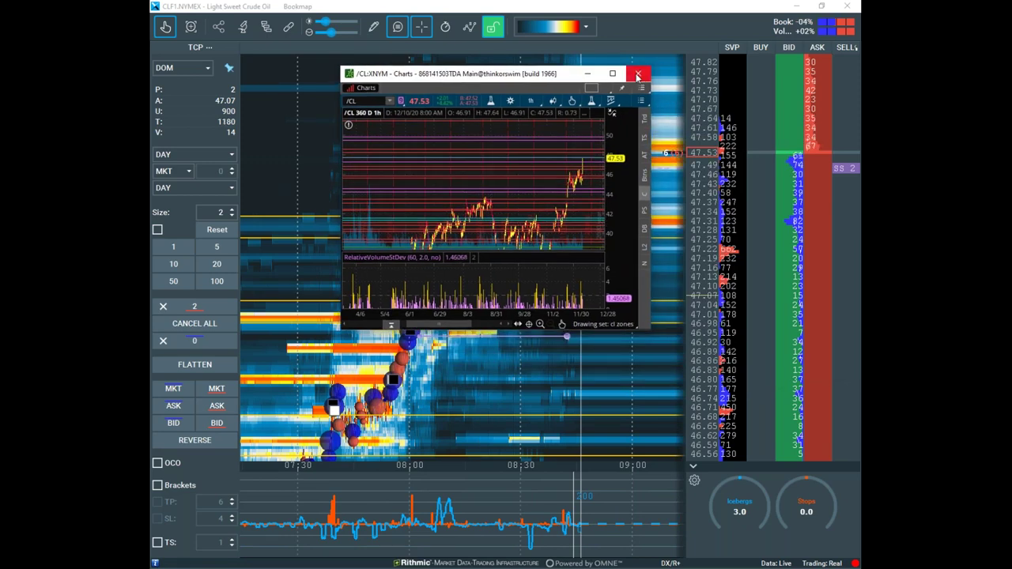
left_click(610, 74)
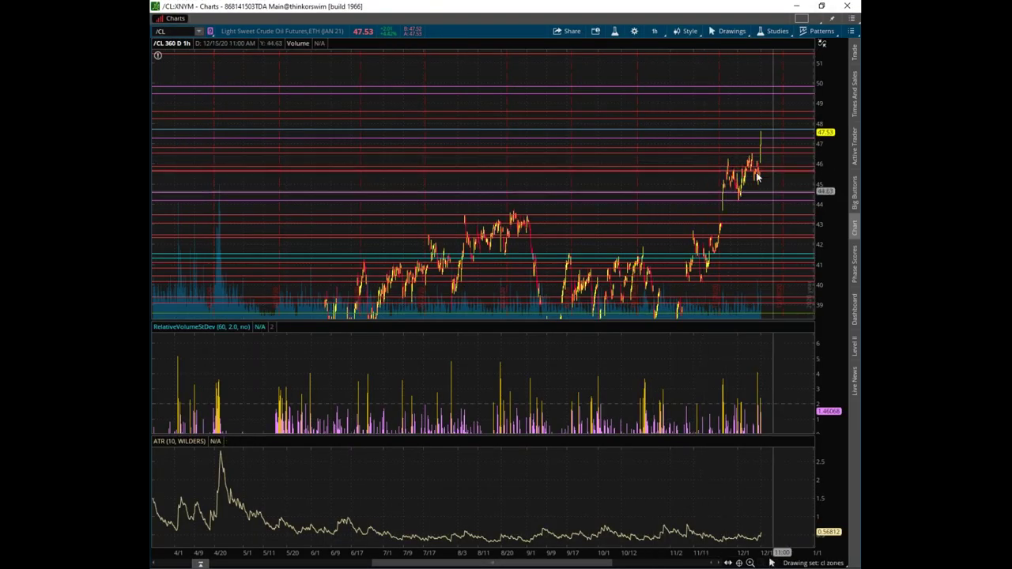
left_click(821, 6)
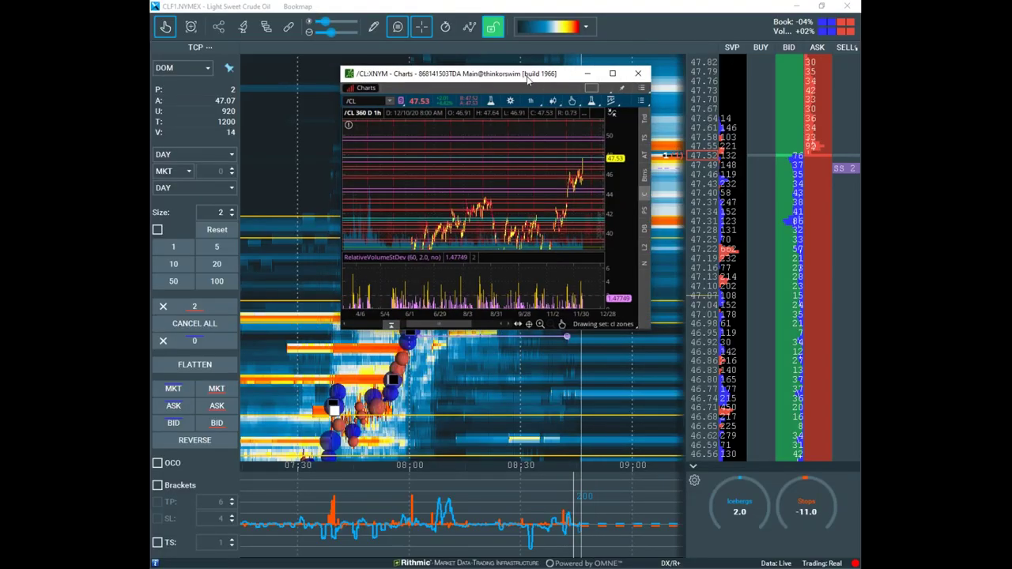
left_click_drag(523, 79, 152, 87)
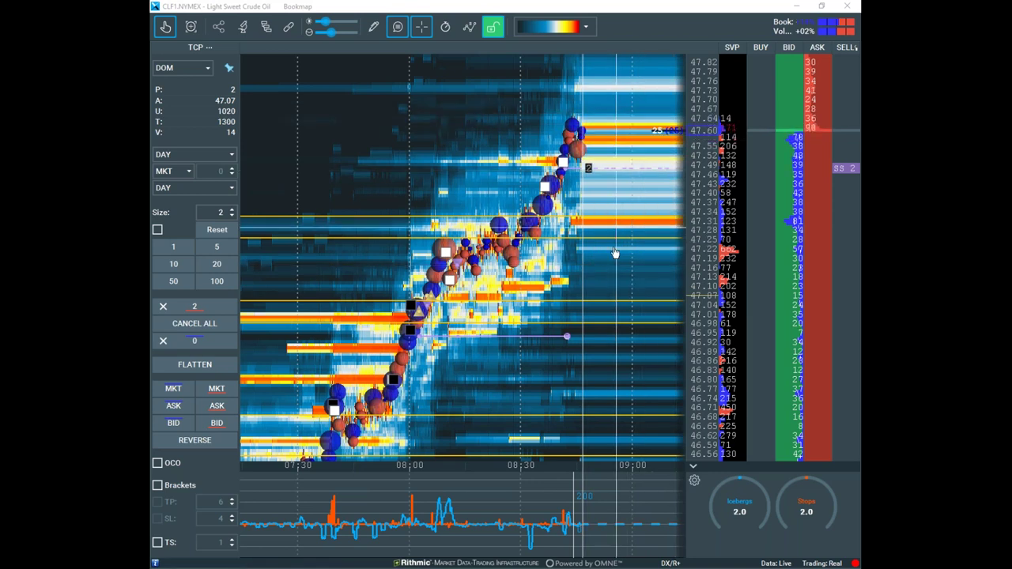
Switch to the thinkorswim /CL hourly chart at full size, adjust its price scale, sketch a drop and a pullback-and-rally path, and clear them.
mouse_move(532, 273)
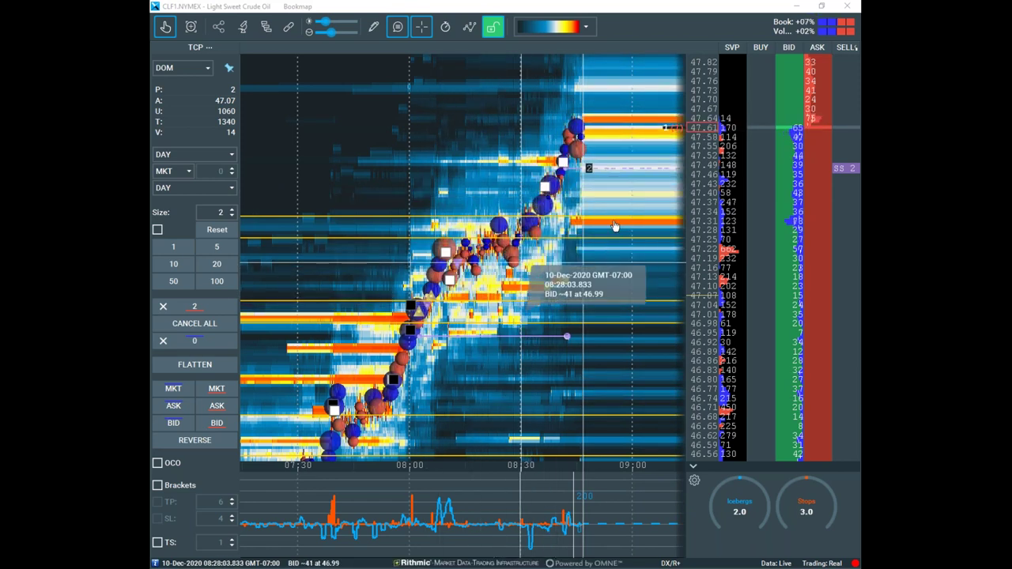
left_click_drag(859, 47, 609, 100)
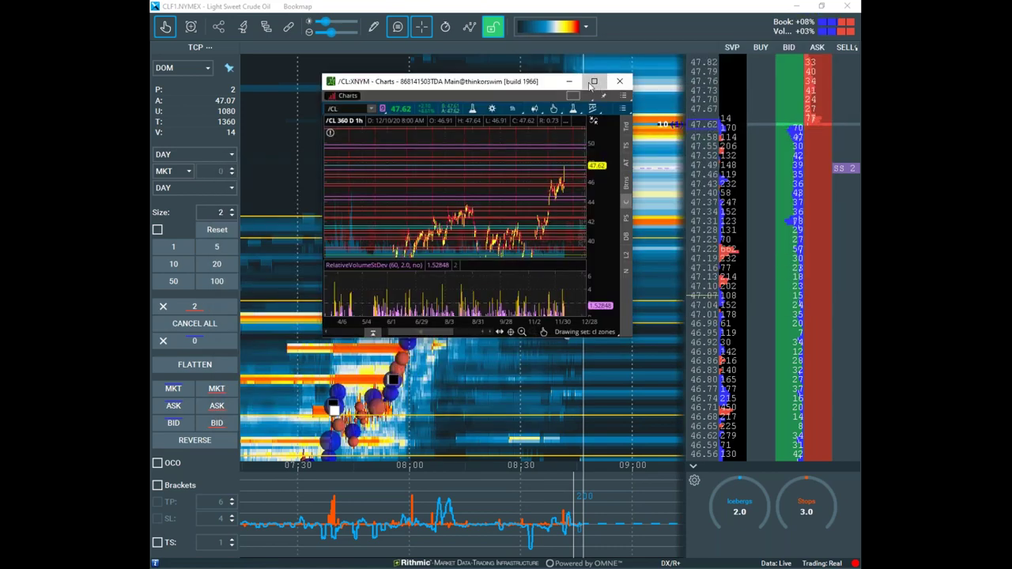
left_click(595, 81)
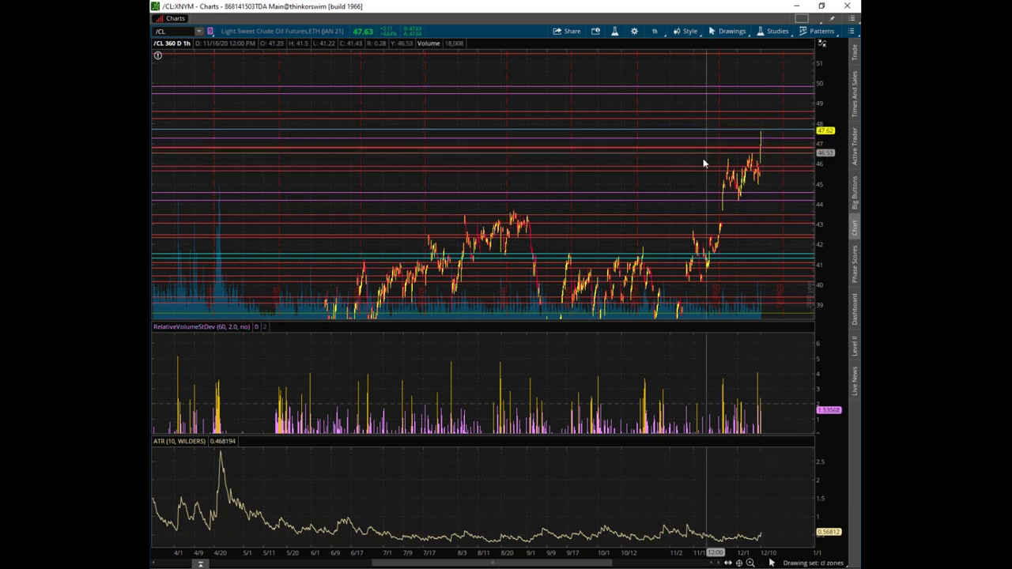
left_click_drag(823, 137, 829, 108)
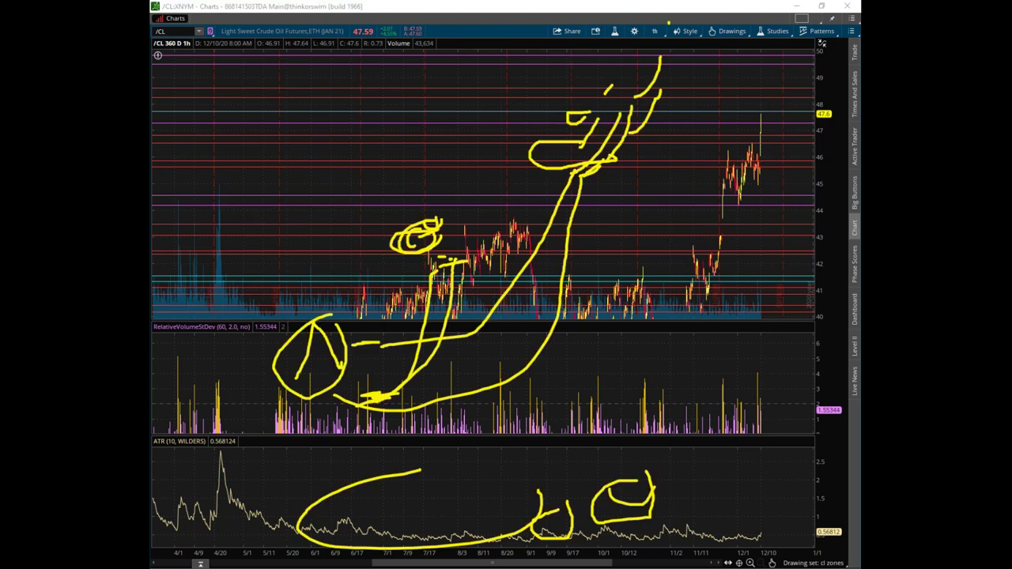
key("e")
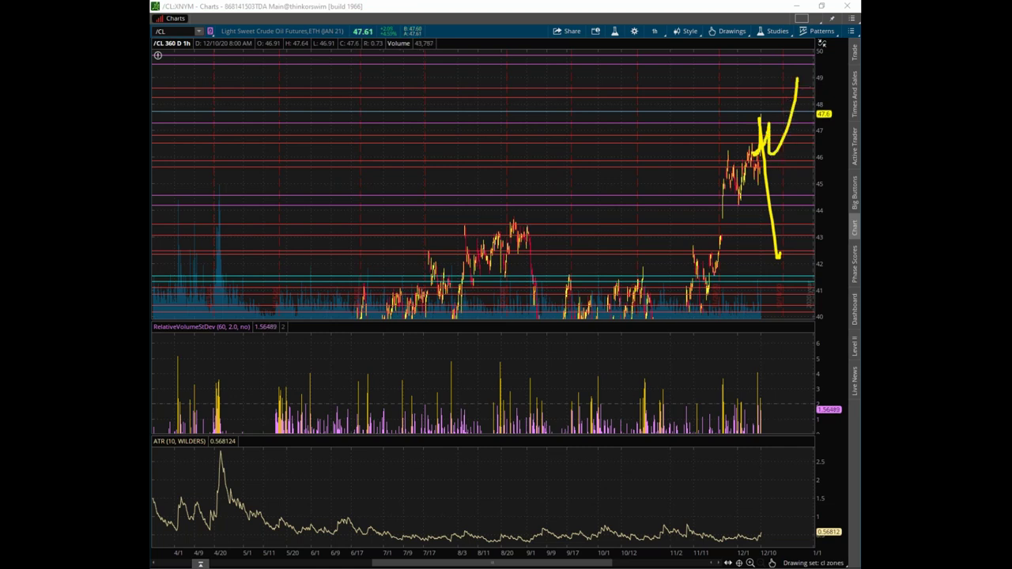
key("Escape")
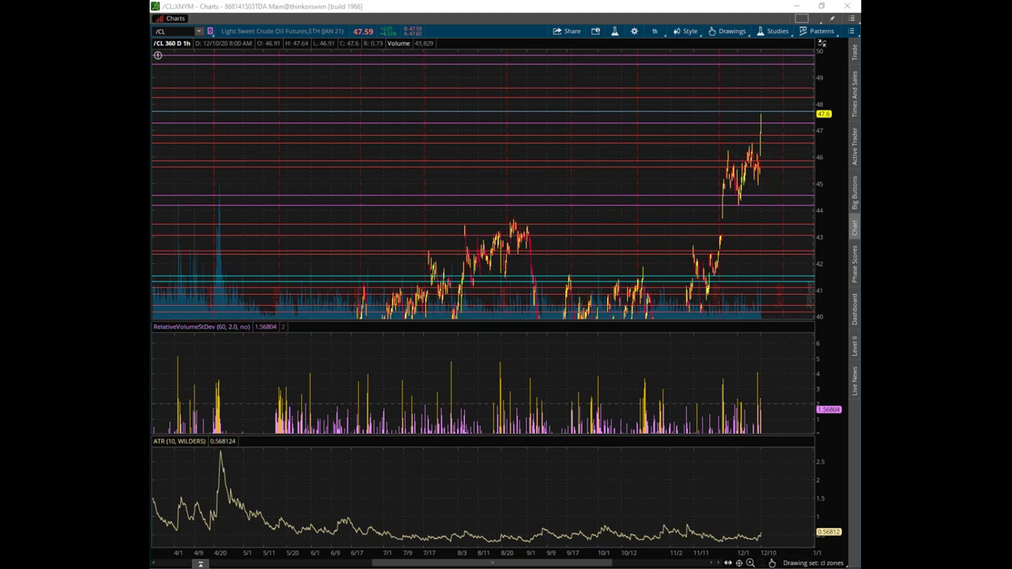
key("Escape")
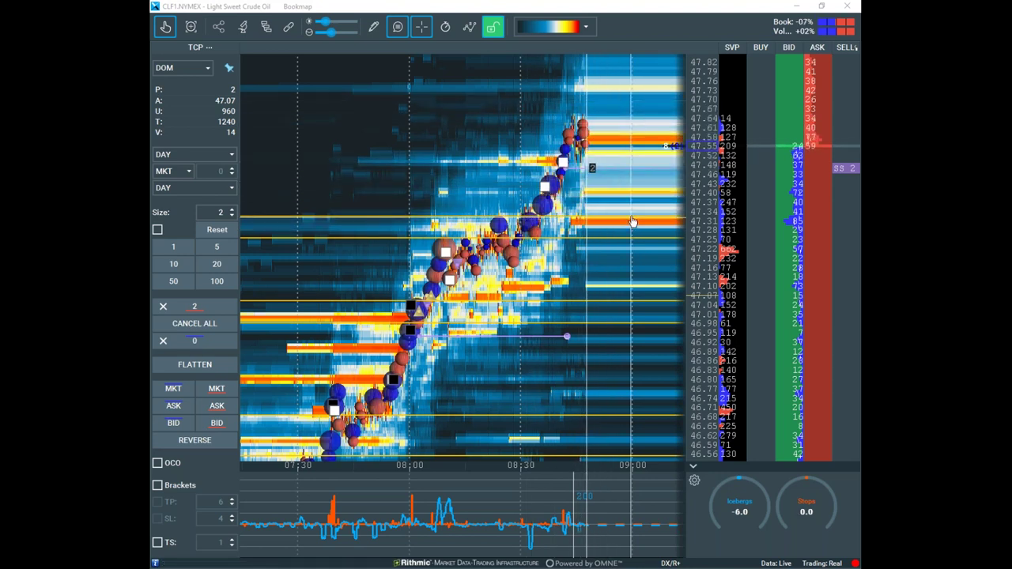
Sketch a rally path with deep pullbacks across the CLF1 heatmap from about 46.80 upward, and exit annotation mode.
scroll(632, 211, "down", 2)
left_click_drag(651, 166, 490, 179)
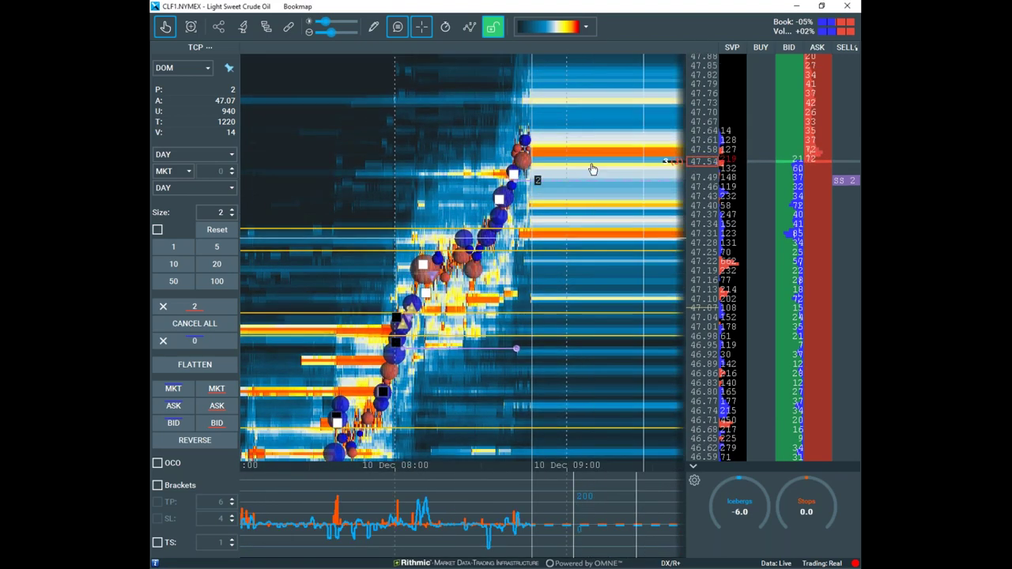
scroll(581, 215, "up", 2)
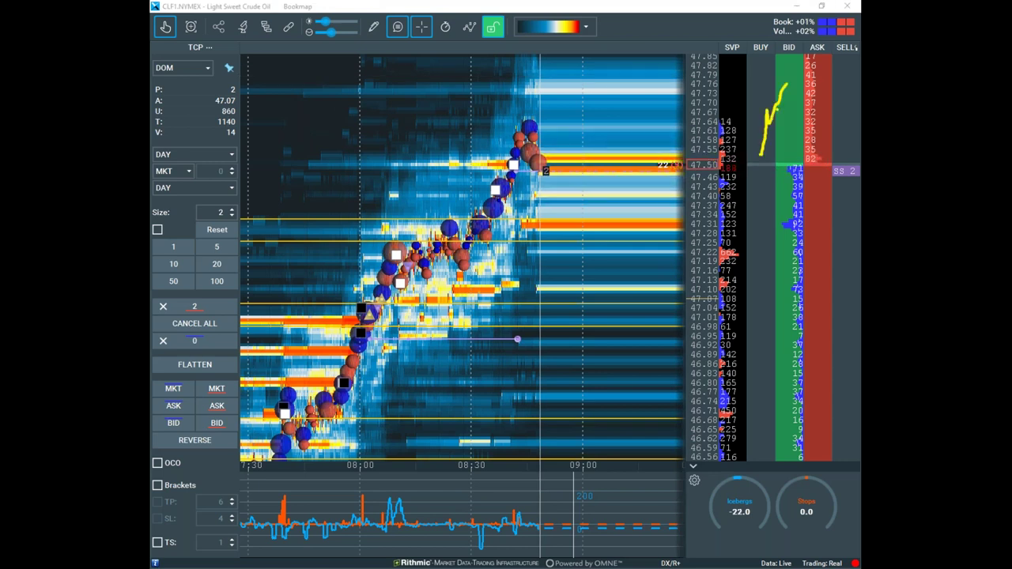
left_click_drag(308, 387, 488, 72)
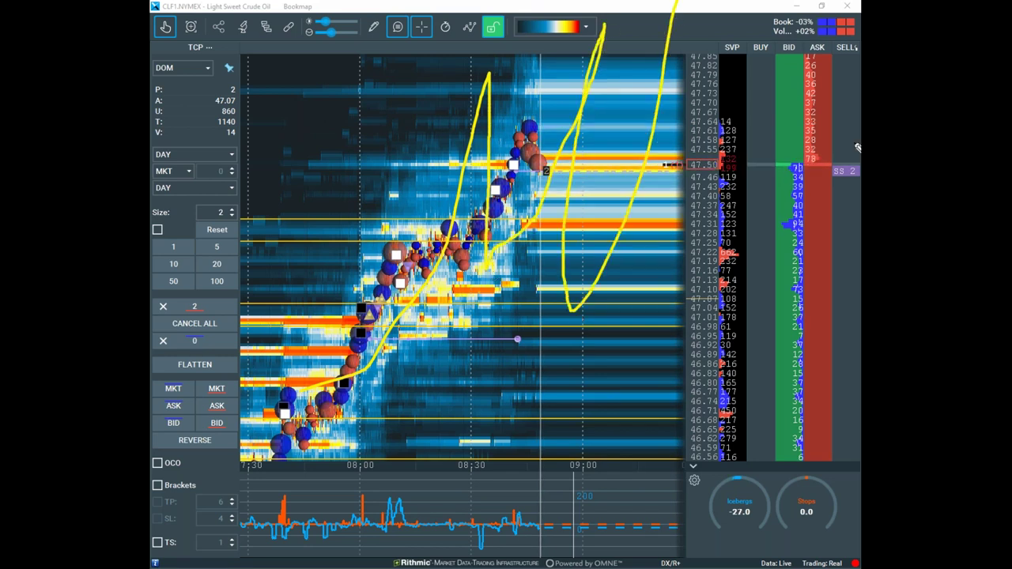
key("Escape")
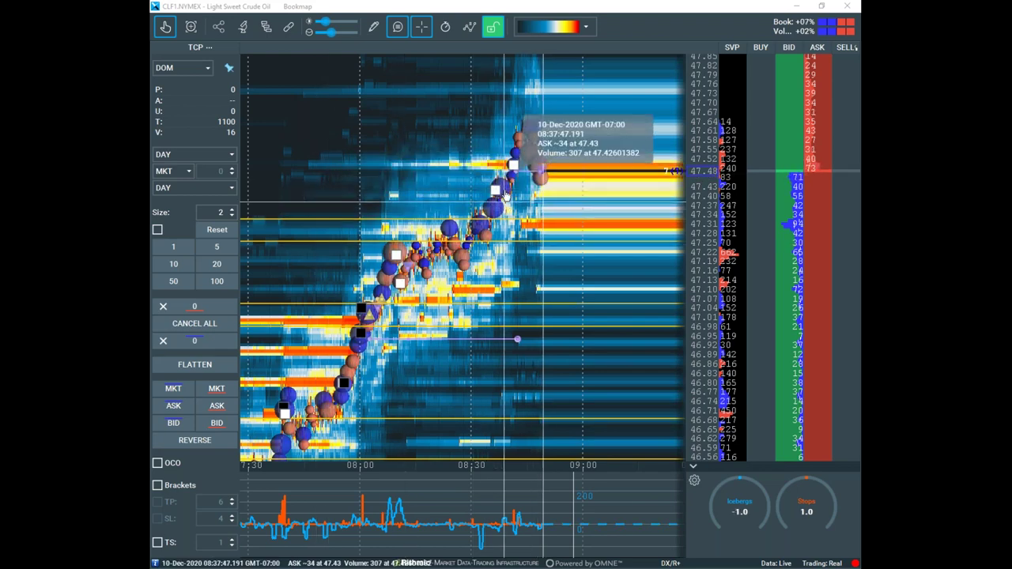
Minimize the ES screenshot in Photos, switch to the thinkorswim /CL hourly chart at full size, and clear the old sketch.
scroll(495, 194, "up", 2)
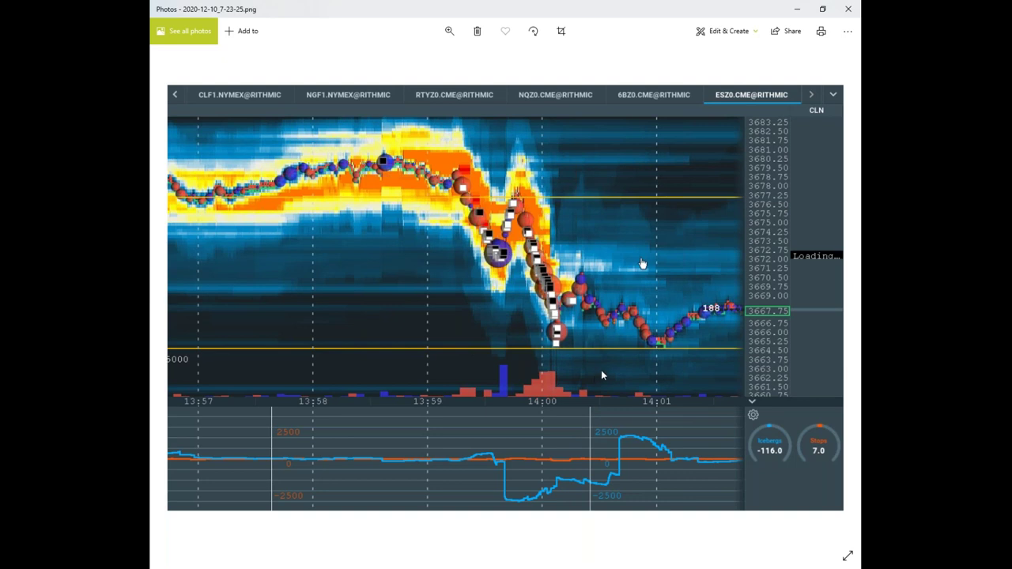
left_click(797, 9)
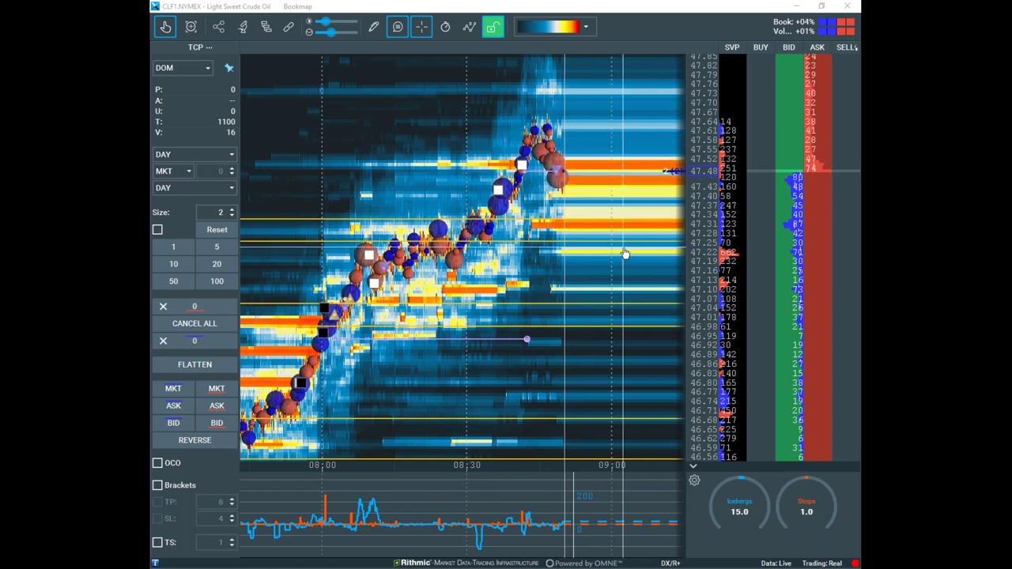
left_click_drag(858, 94, 410, 70)
left_click(565, 75)
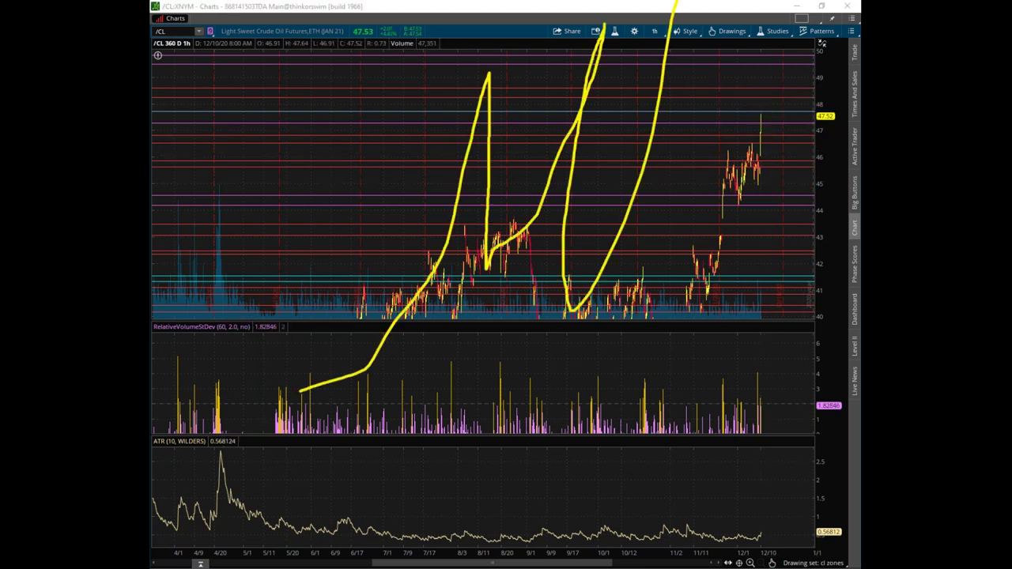
key("ctrl+z")
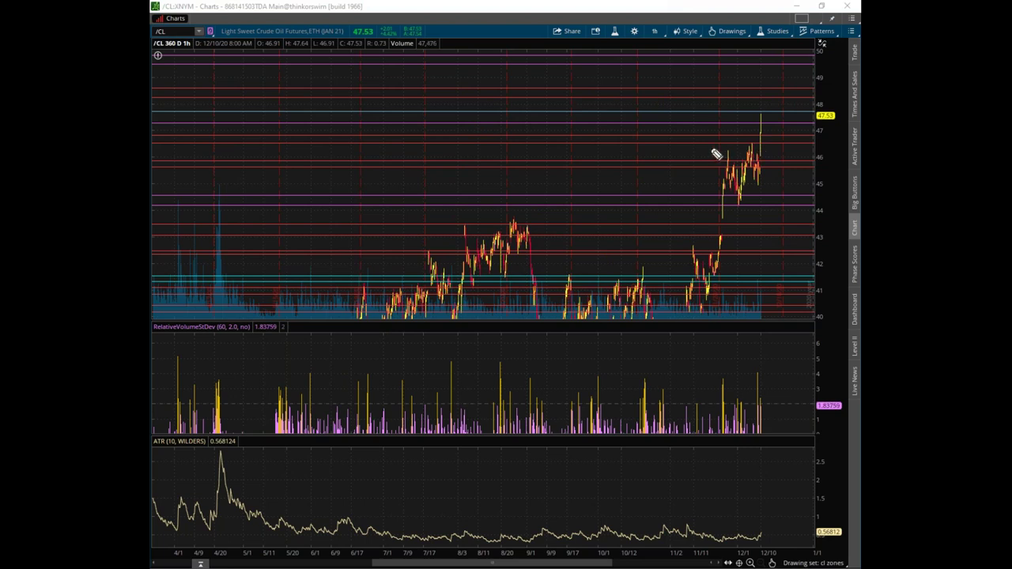
Box the /CL consolidation between about 44.3 and 46.5, sketch breakout paths upward and a reversal below the box, and exit annotation mode.
mouse_move(737, 151)
left_mouse_down()
mouse_move(719, 208)
mouse_move(719, 154)
mouse_move(739, 175)
mouse_move(771, 135)
mouse_move(770, 63)
left_mouse_up()
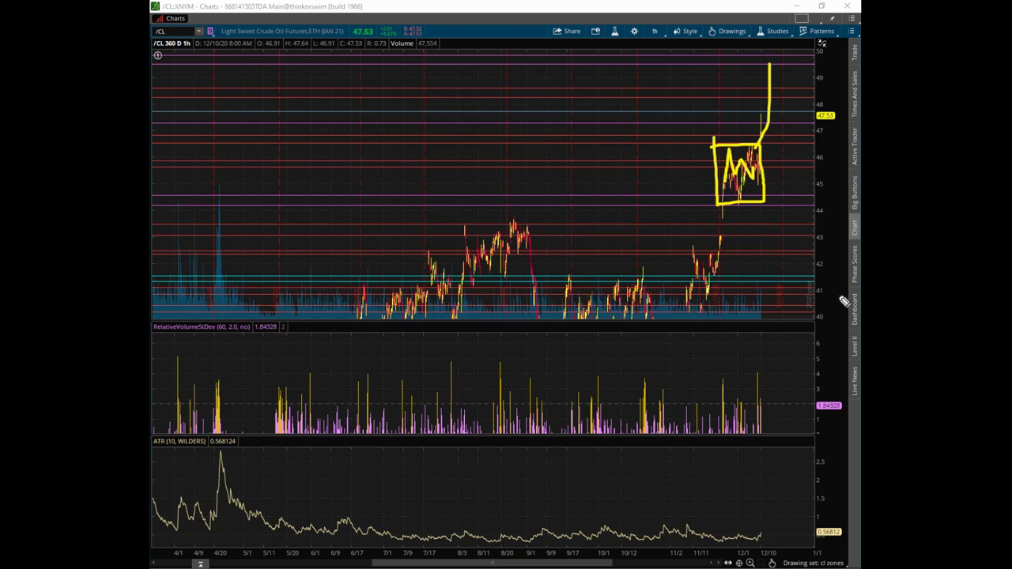
left_click_drag(761, 126, 777, 58)
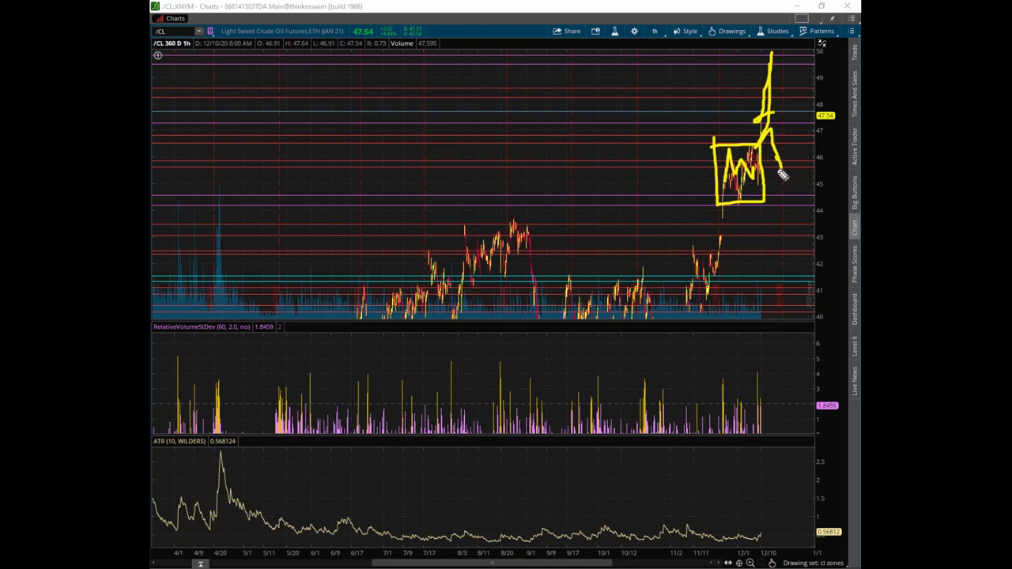
mouse_move(727, 185)
left_mouse_down()
mouse_move(751, 169)
mouse_move(804, 214)
mouse_move(792, 220)
left_mouse_up()
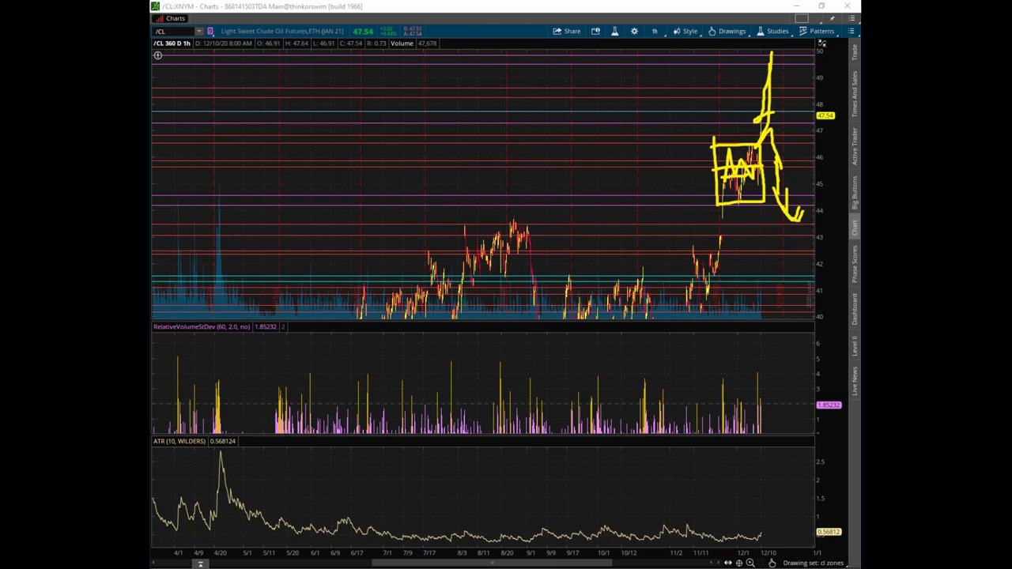
key("Escape")
Move the thinkorswim chart aside and switch to the CME Group Tools & Resources page in the browser.
left_click_drag(589, 11, 608, 46)
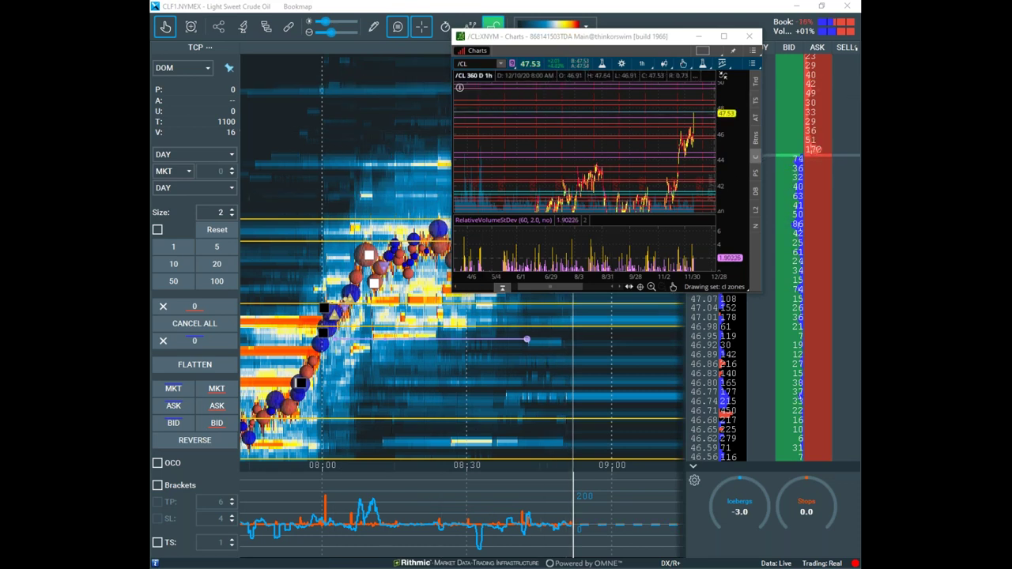
left_click_drag(452, 2, 479, 113)
left_click(705, 95)
scroll(538, 226, "down", 2)
scroll(537, 227, "up", 2)
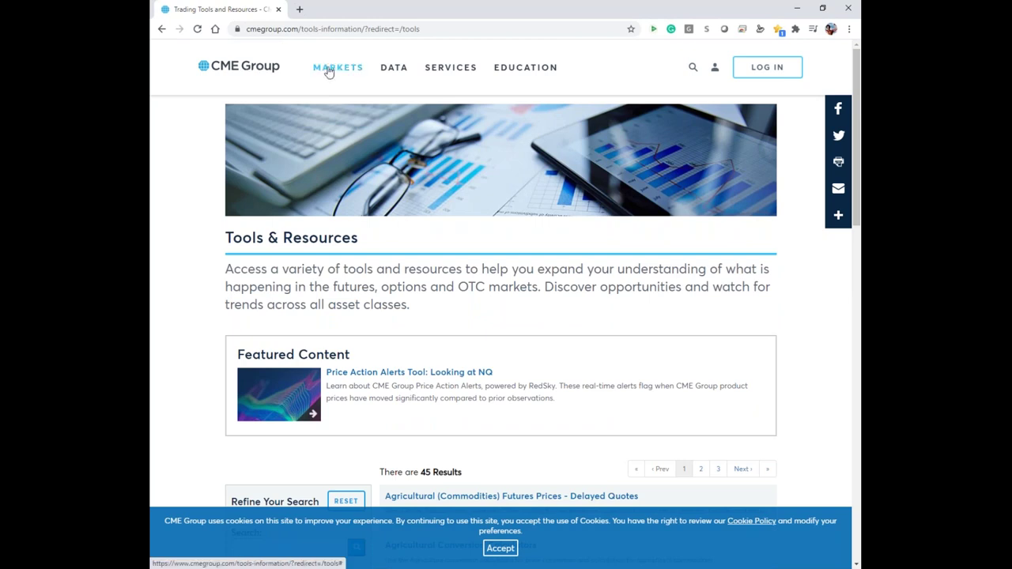
Open the Gold futures page from CME Group's featured products and view its contract specifications table.
mouse_move(335, 74)
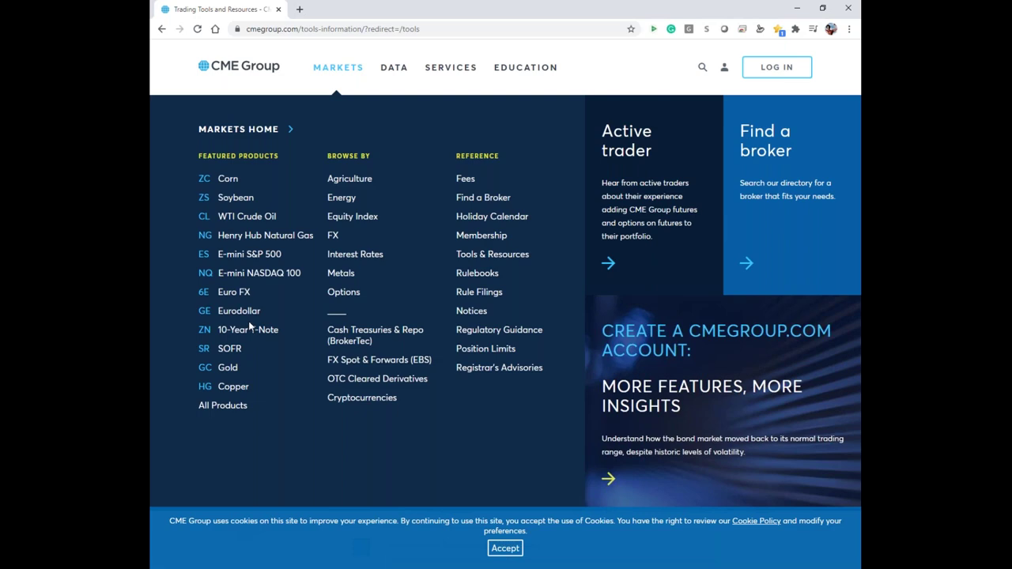
left_click(228, 369)
scroll(674, 222, "down", 3)
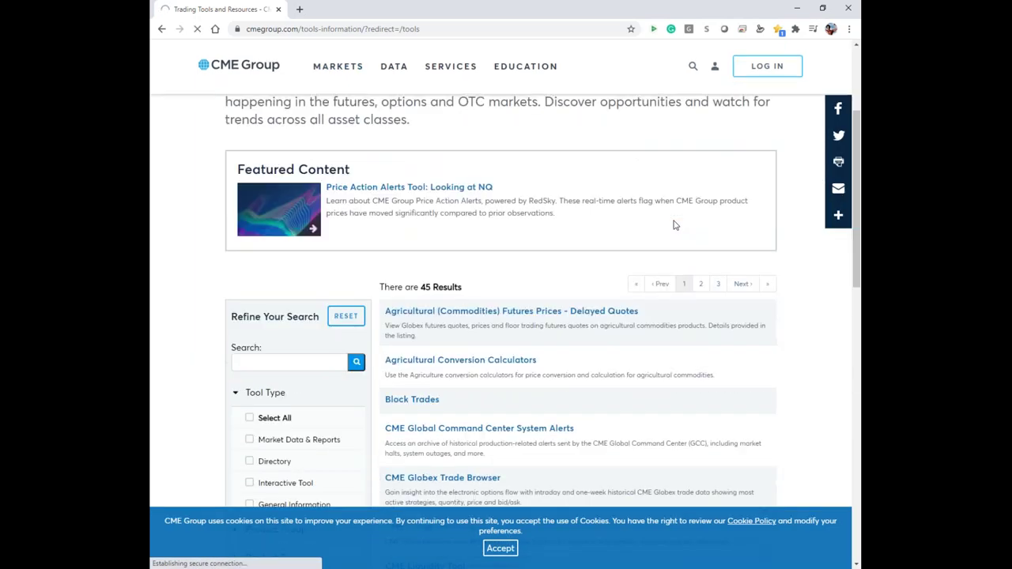
scroll(689, 240, "down", 3)
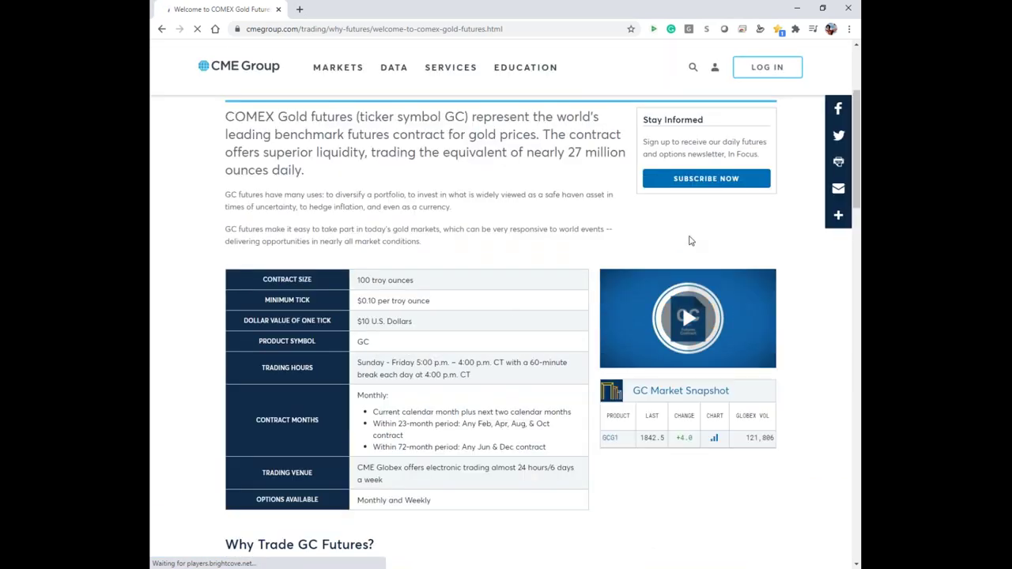
Open the Gold futures quotes page and look through its monthly quotes table.
scroll(689, 240, "down", 3)
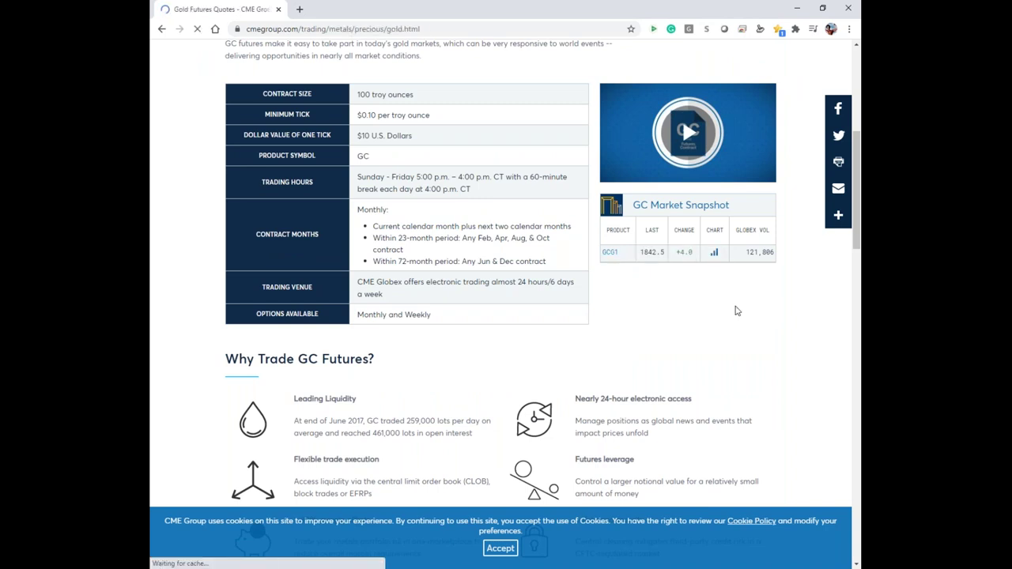
scroll(711, 332, "down", 3)
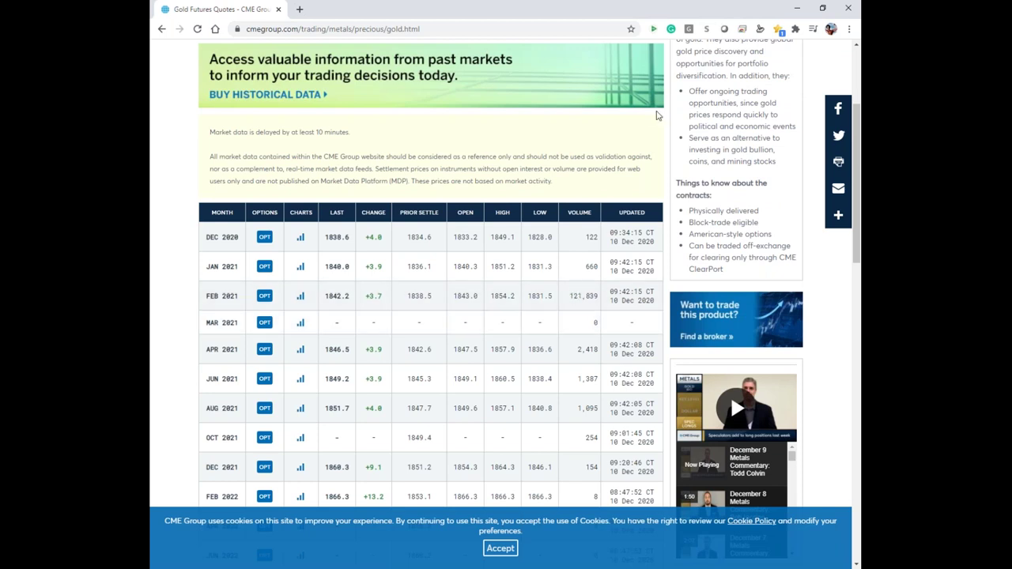
scroll(385, 150, "up", 3)
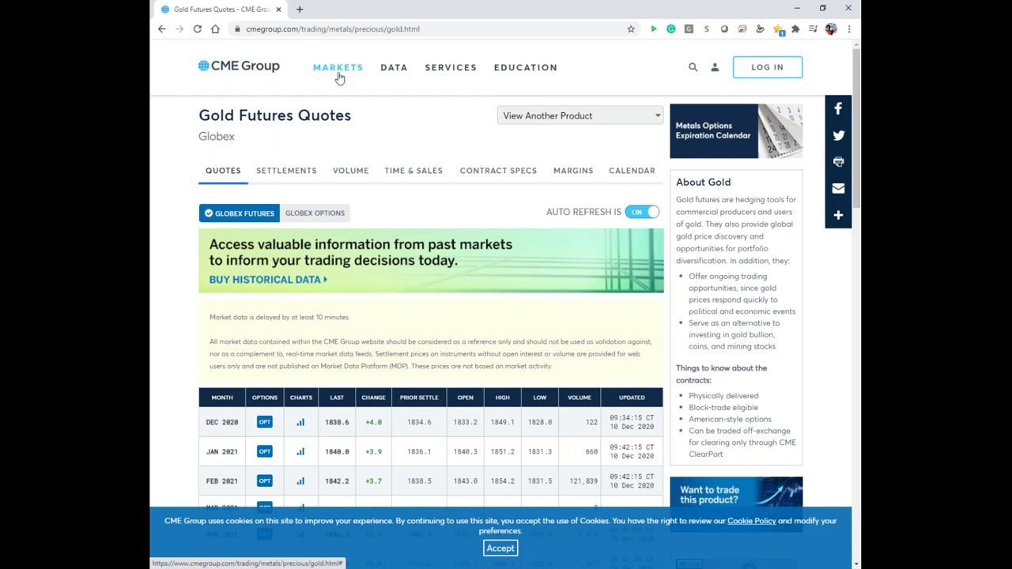
Open the WTI Crude Oil product page from the featured products and view its monthly futures quotes table.
left_click(338, 73)
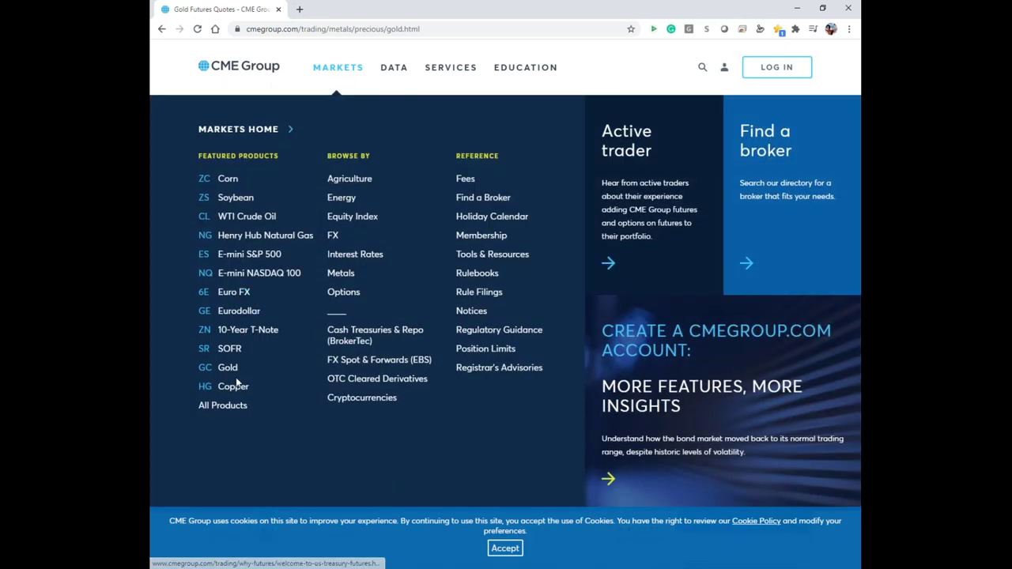
left_click(237, 219)
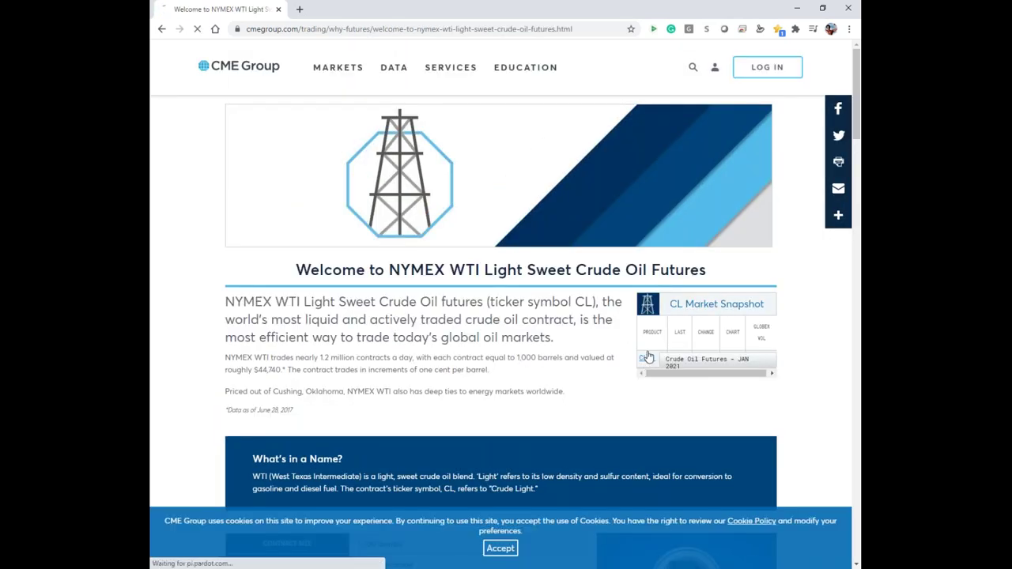
left_click(647, 357)
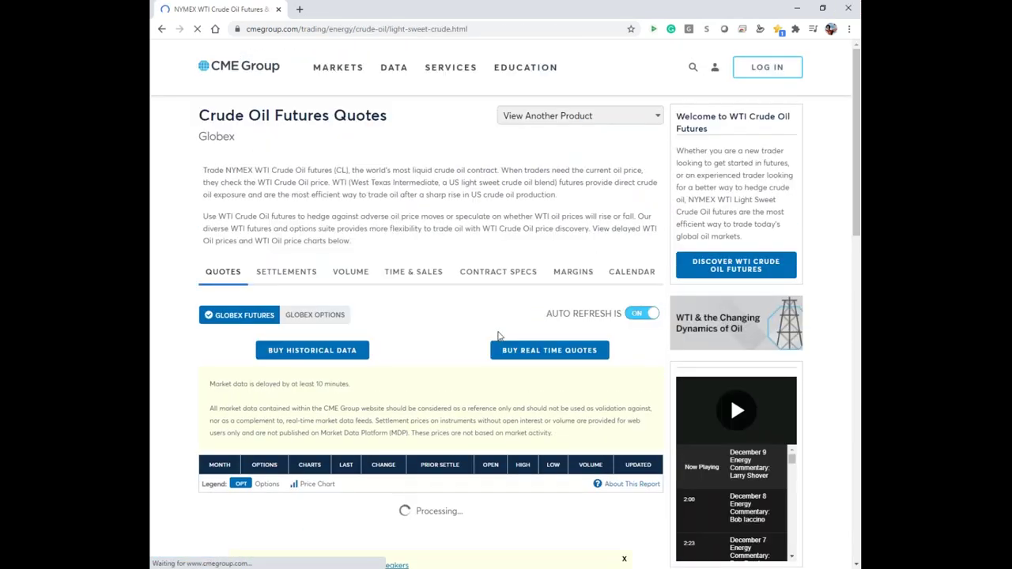
scroll(499, 335, "down", 3)
scroll(431, 316, "down", 3)
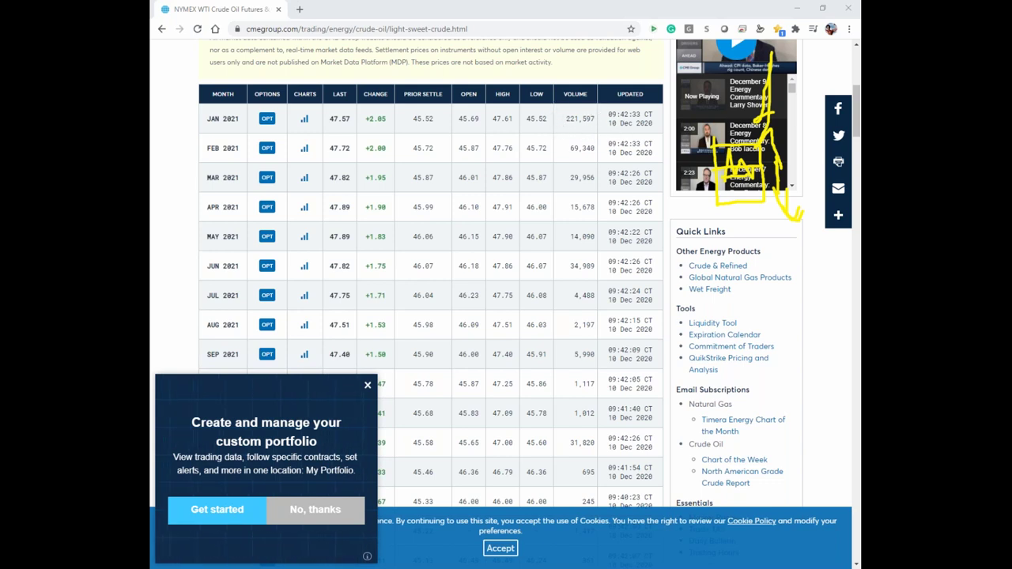
Circle the JAN 2021 and FEB 2021 months and their volumes in the crude oil quotes table, and scribble notes over both volumes.
mouse_move(598, 119)
left_mouse_down()
mouse_move(553, 136)
mouse_move(620, 117)
mouse_move(558, 161)
mouse_move(623, 158)
mouse_move(622, 142)
left_mouse_up()
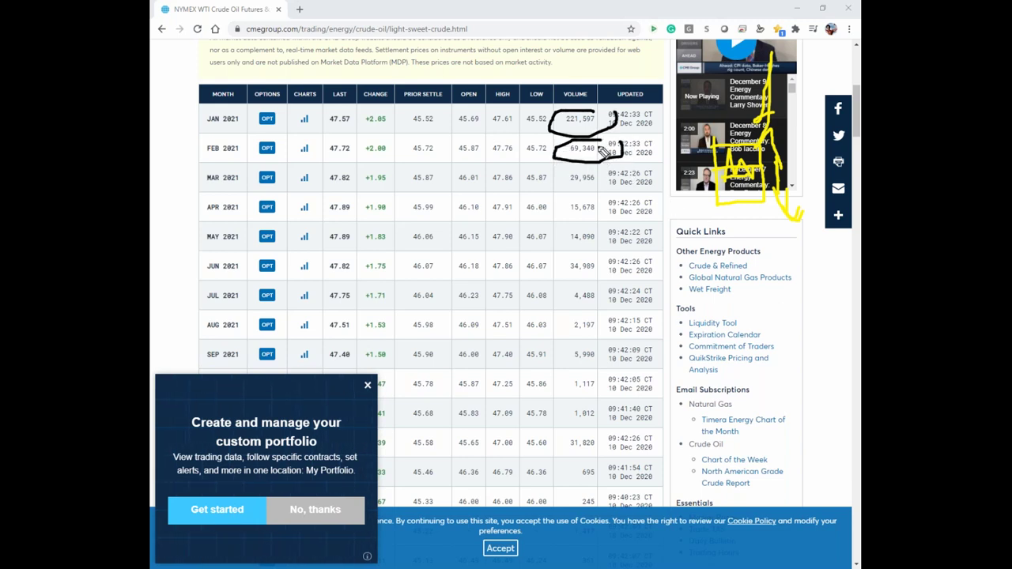
mouse_move(245, 141)
left_mouse_down()
mouse_move(191, 145)
mouse_move(245, 158)
left_mouse_up()
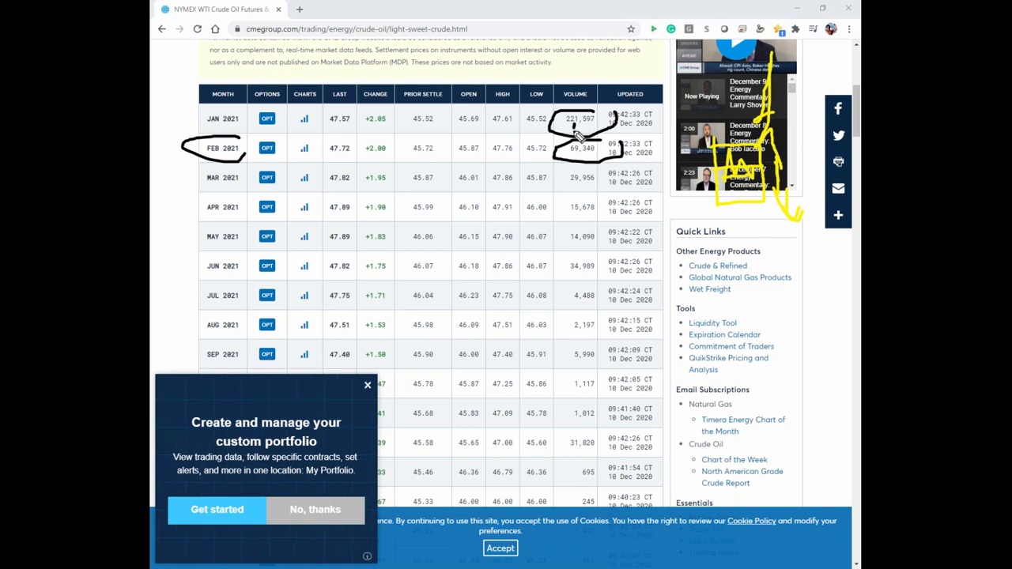
mouse_move(581, 132)
left_mouse_down()
mouse_move(592, 124)
mouse_move(583, 155)
left_mouse_up()
left_click_drag(250, 105, 276, 119)
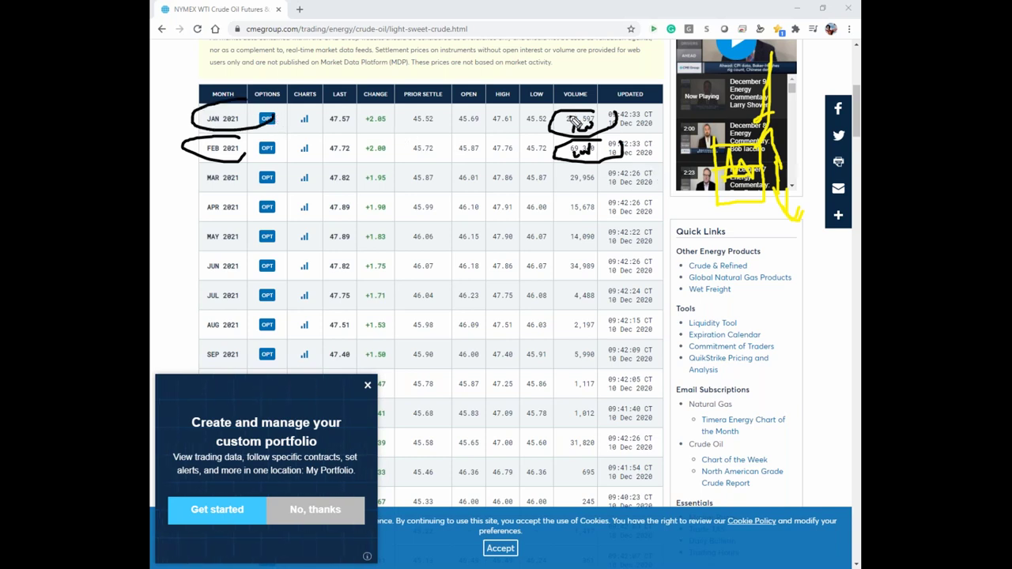
left_click_drag(580, 164, 588, 156)
left_click_drag(589, 117, 597, 129)
left_click_drag(522, 168, 556, 150)
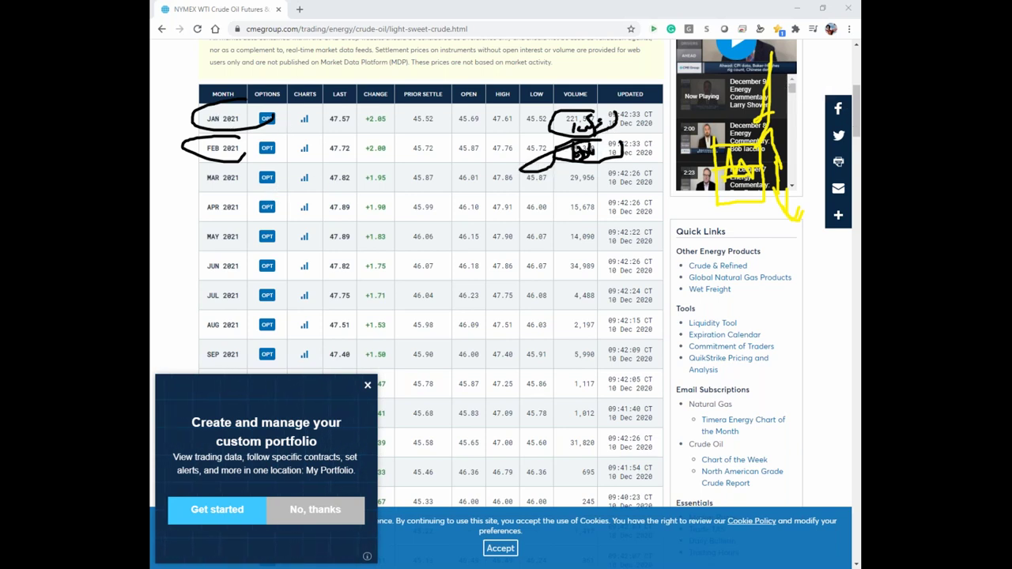
Clear the screen annotations and return to Bookmap's crude oil heatmap with the thinkorswim chart moved out of the way.
left_click(738, 104)
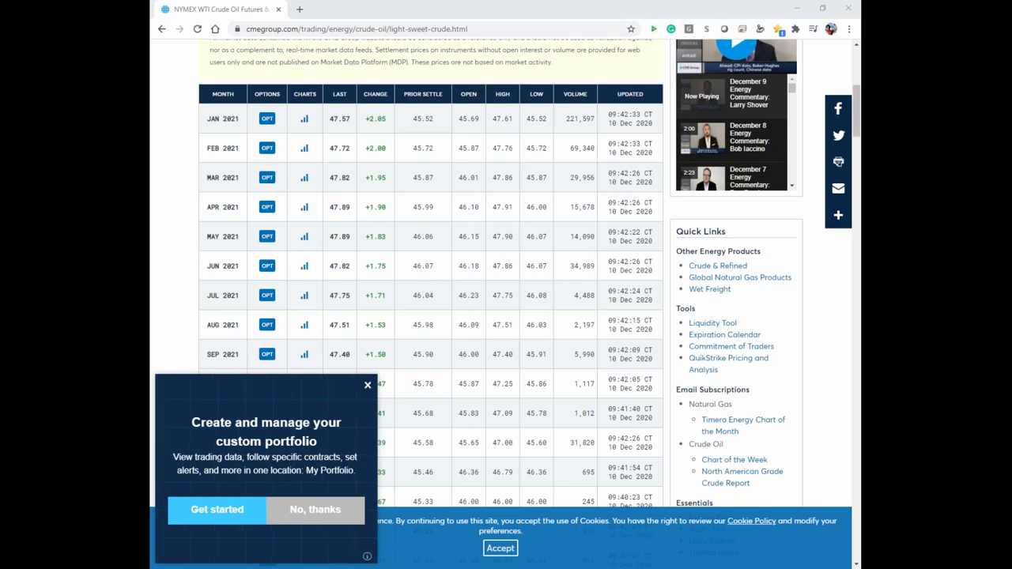
left_click(797, 8)
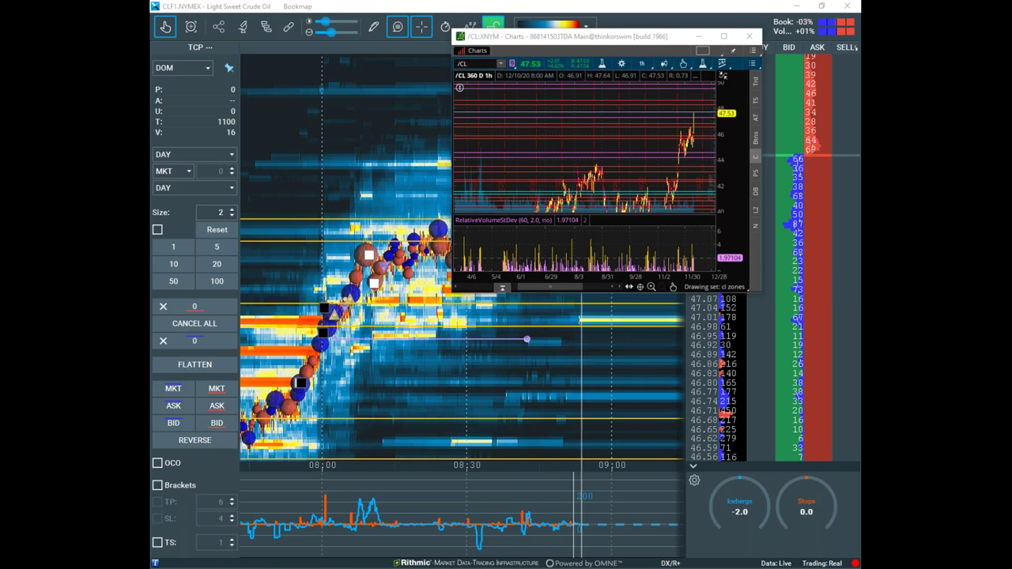
left_click_drag(607, 38, 1011, 38)
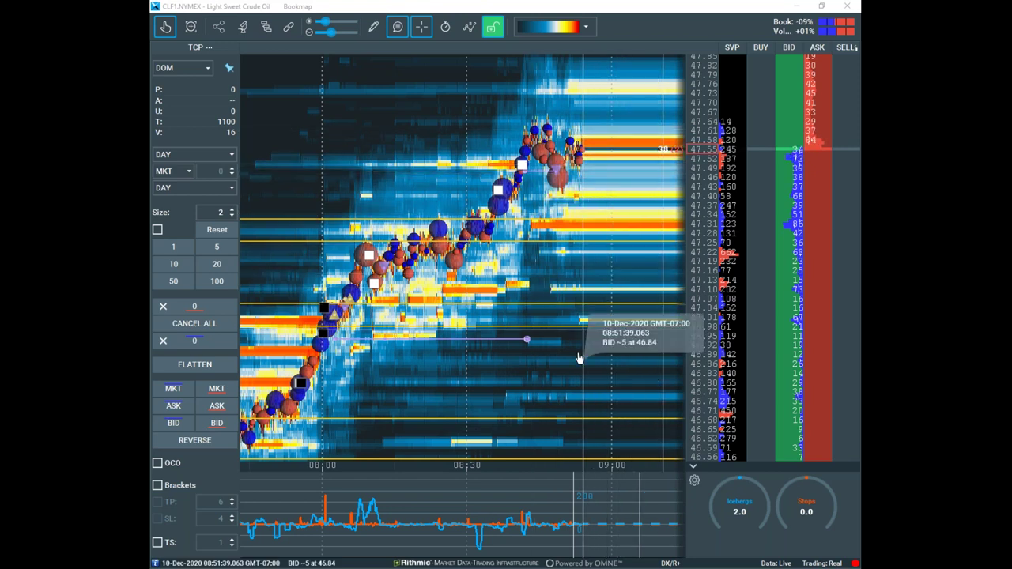
Switch to the E-Mini S&P 500 heatmap in Bookmap and examine its price action from about 07:30 to 09:00.
left_click_drag(617, 208, 578, 239)
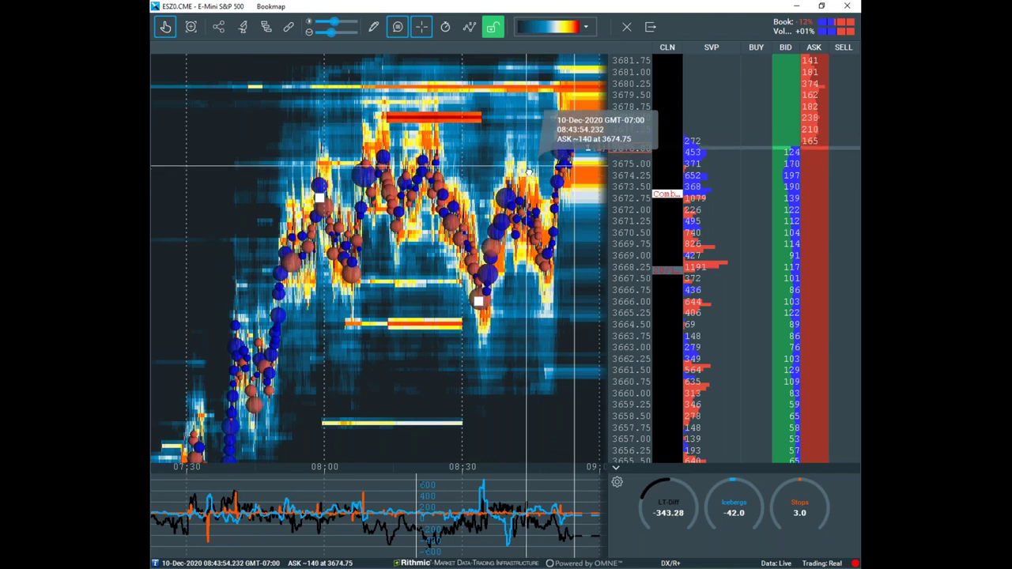
left_click_drag(617, 190, 591, 190)
scroll(553, 255, "down", 2)
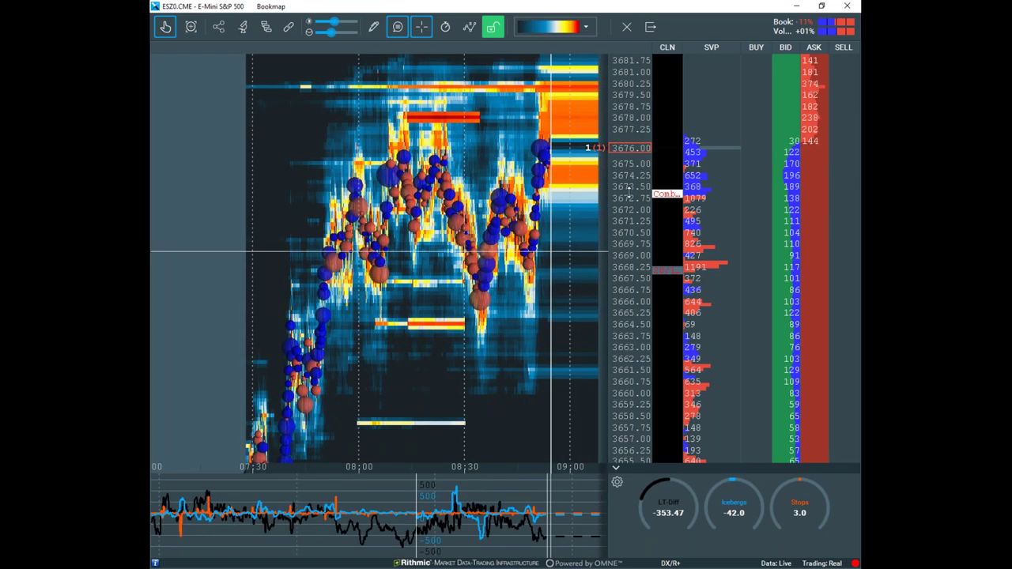
scroll(686, 192, "down", 1)
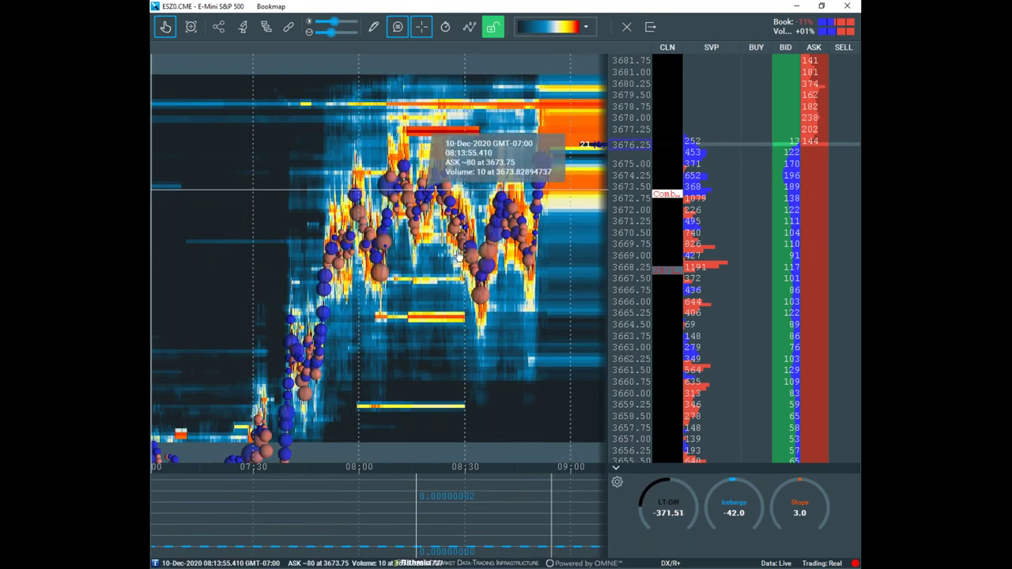
scroll(551, 213, "up", 2)
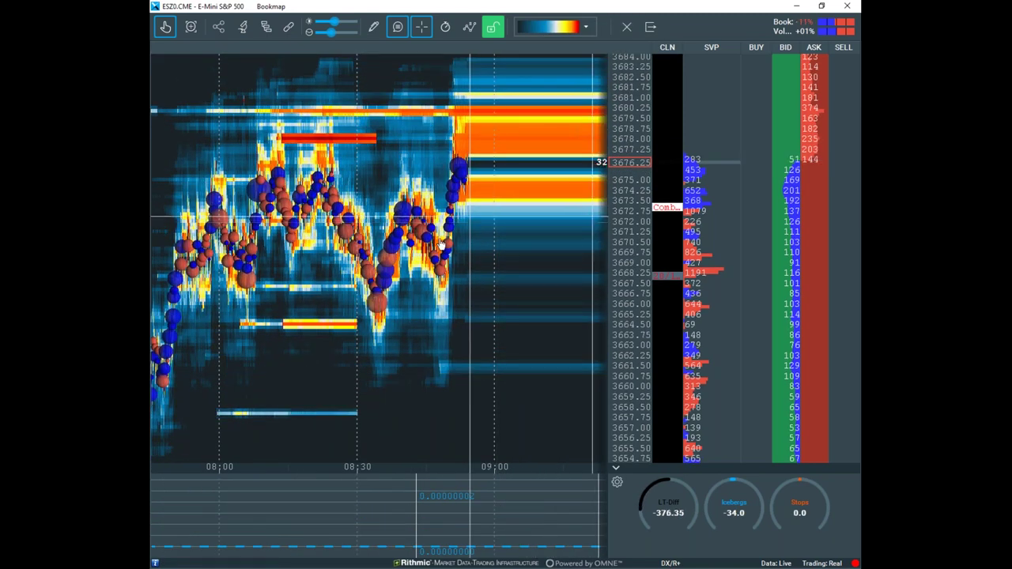
scroll(554, 256, "down", 1)
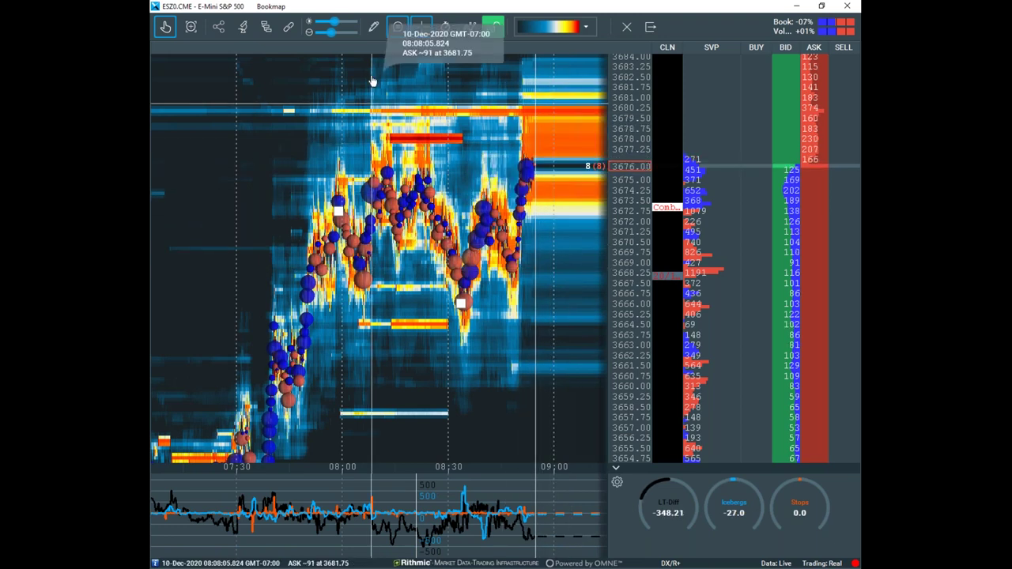
Open the ES plugin configuration and review the Liquidity Tracker Pro, Stops&Icebergs tracker and Absorption indicator settings.
left_click(266, 26)
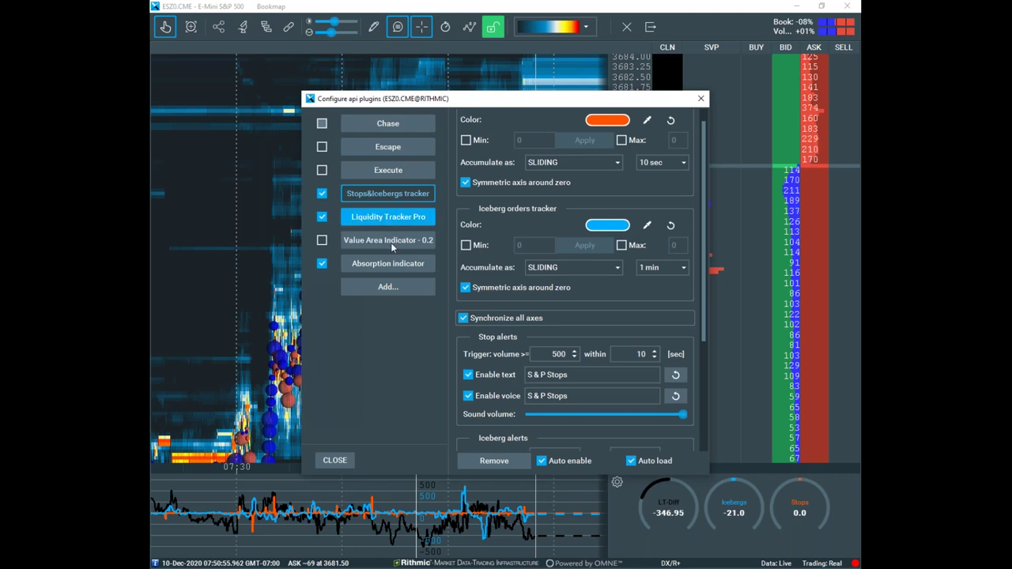
left_click(387, 216)
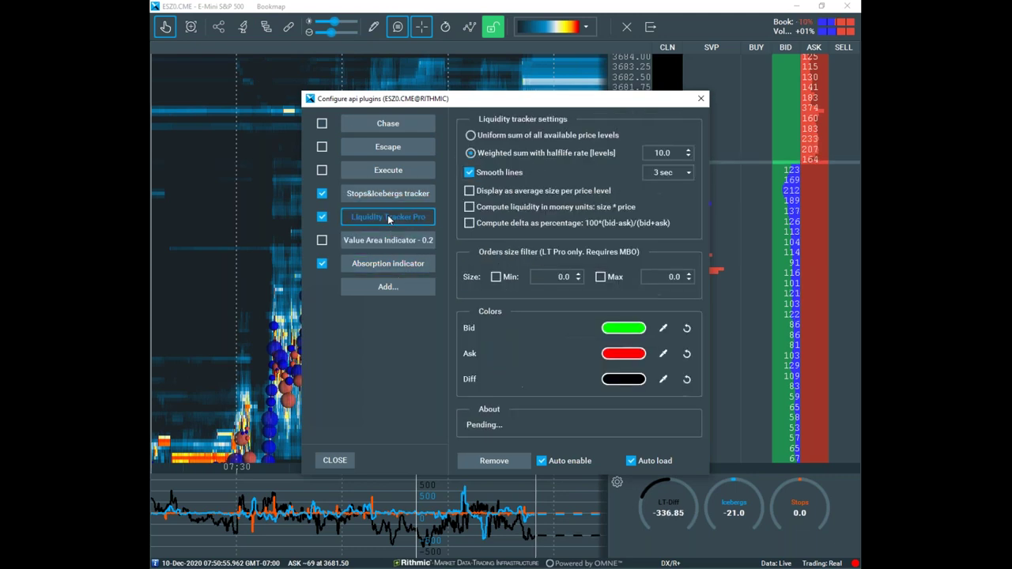
left_click(387, 196)
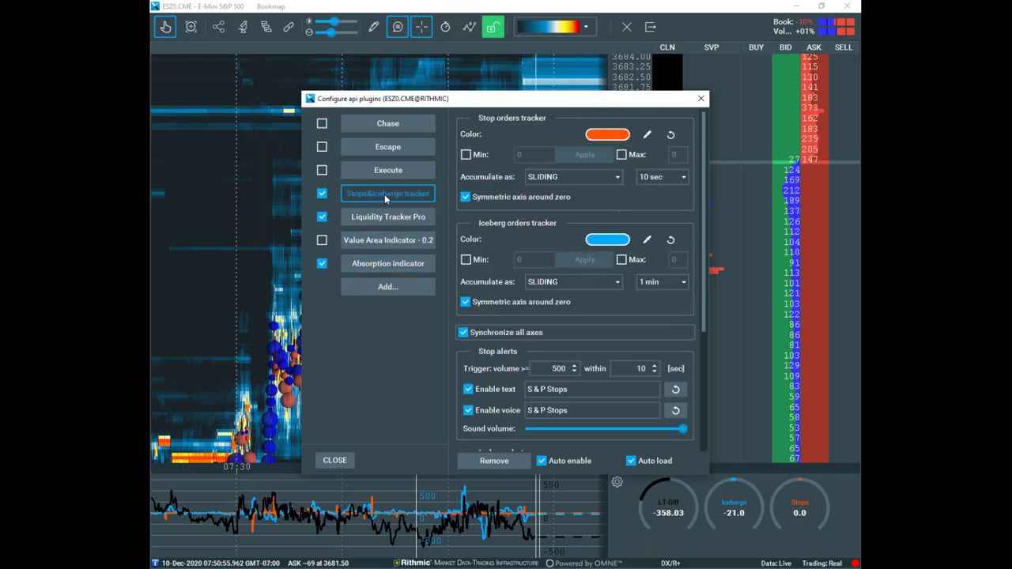
left_click(408, 270)
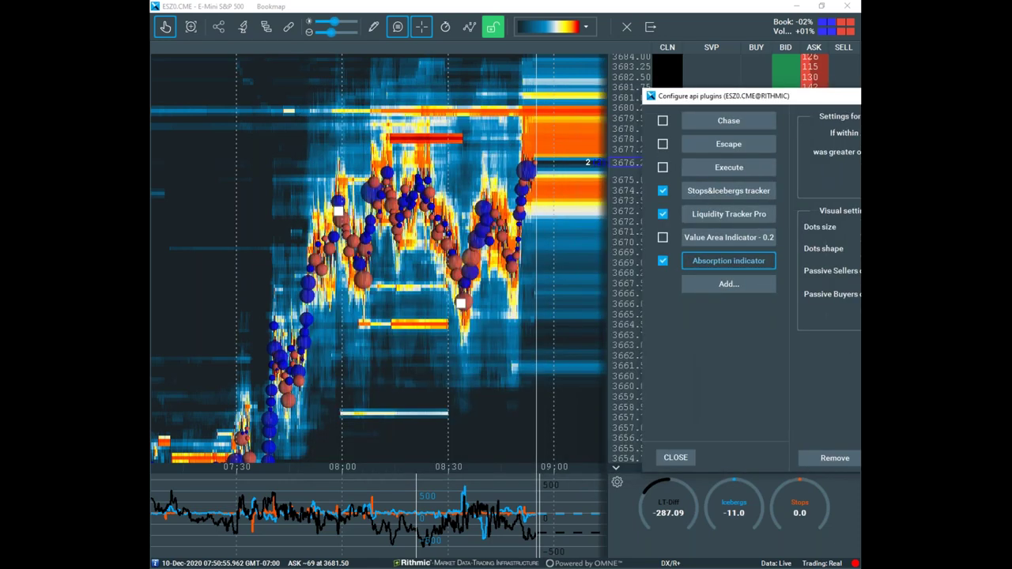
Turn off the Same price option of the ES Absorption indicator and apply the change.
mouse_move(711, 94)
left_mouse_down()
mouse_move(816, 95)
mouse_move(712, 94)
left_mouse_up()
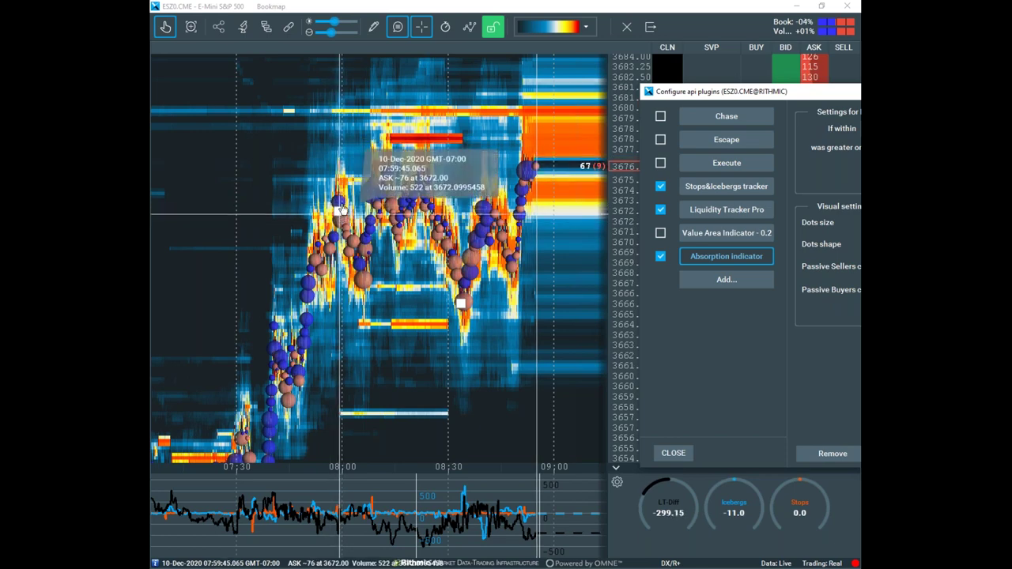
left_click_drag(807, 91, 434, 56)
left_click(553, 132)
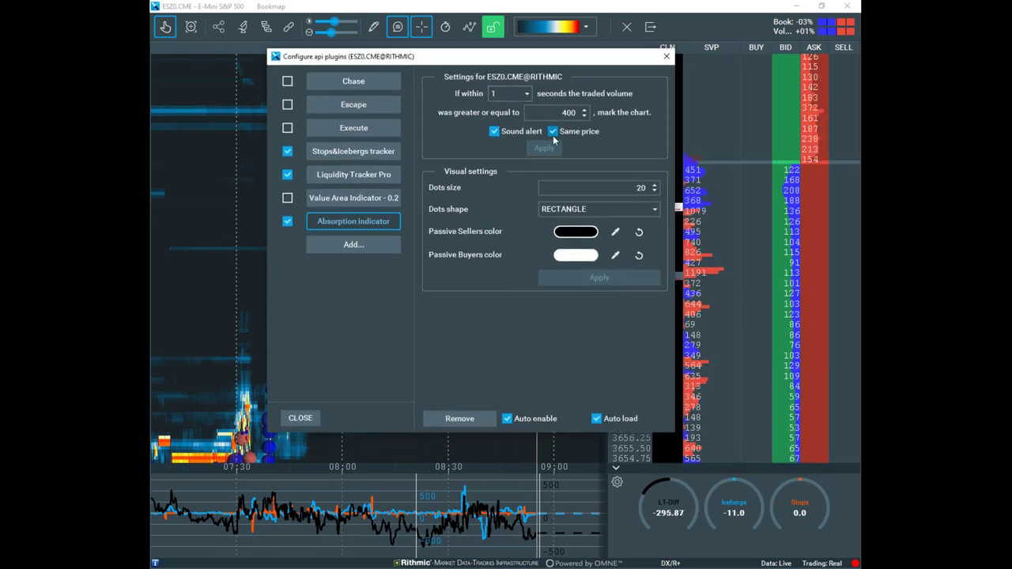
left_click(552, 131)
left_click_drag(555, 62, 727, 53)
left_click(719, 144)
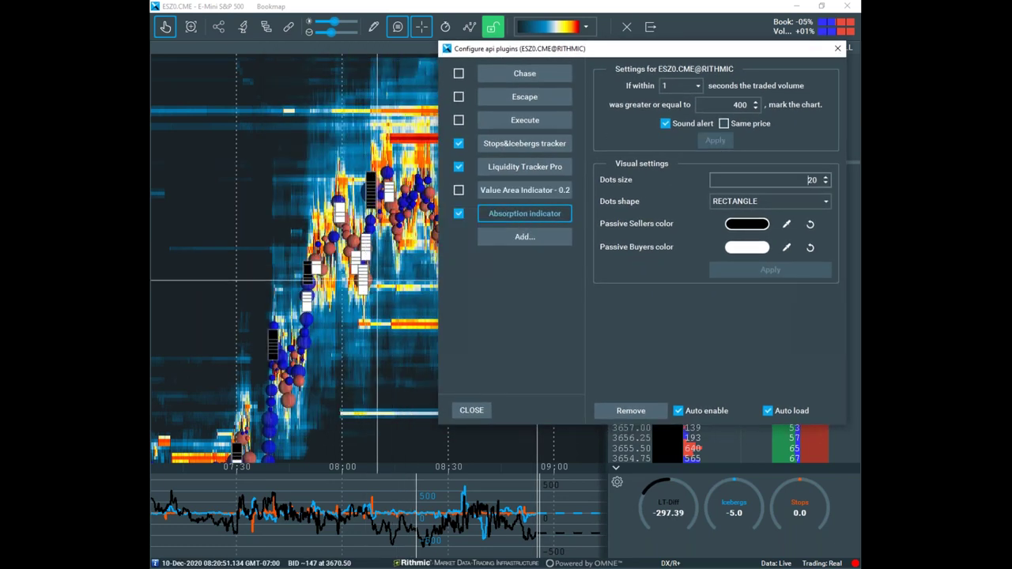
Examine the absorption markers on the ES heatmap with the plugin configuration moved aside.
left_click_drag(594, 50, 1006, 73)
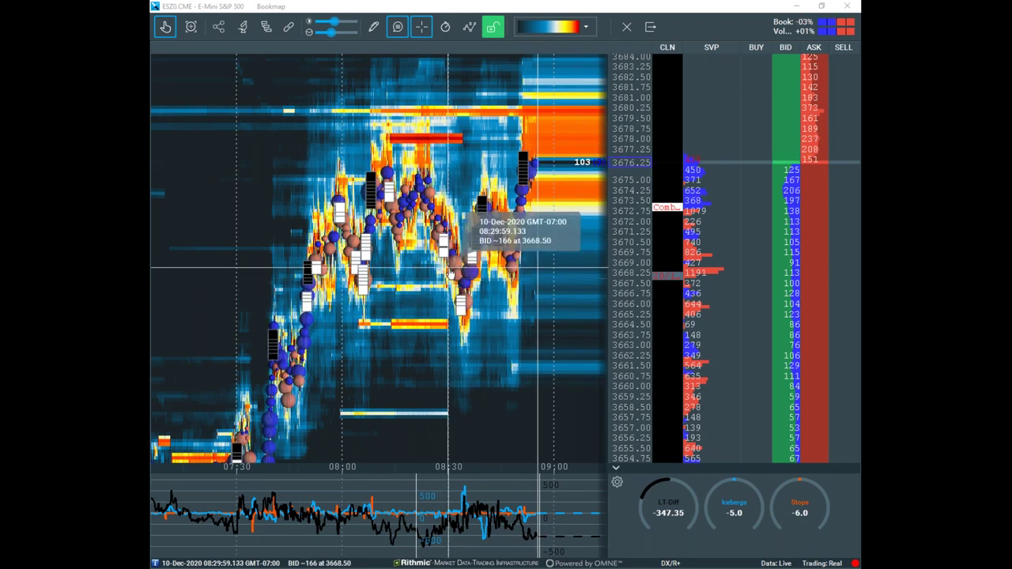
left_click_drag(901, 88, 448, 56)
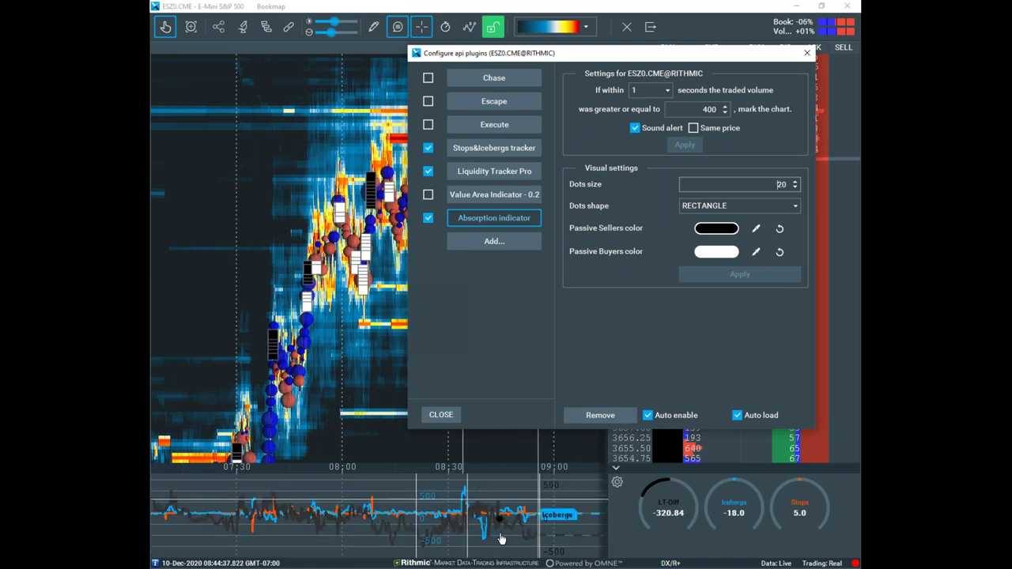
left_click(807, 53)
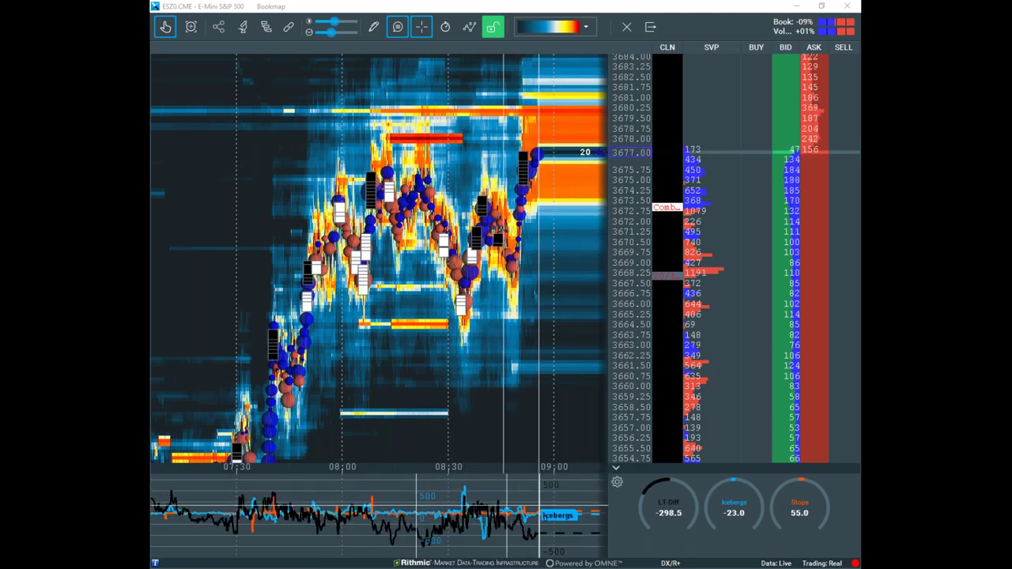
Turn the Absorption indicator's Same price option back on and close the plugin configuration.
left_click_drag(858, 237, 458, 42)
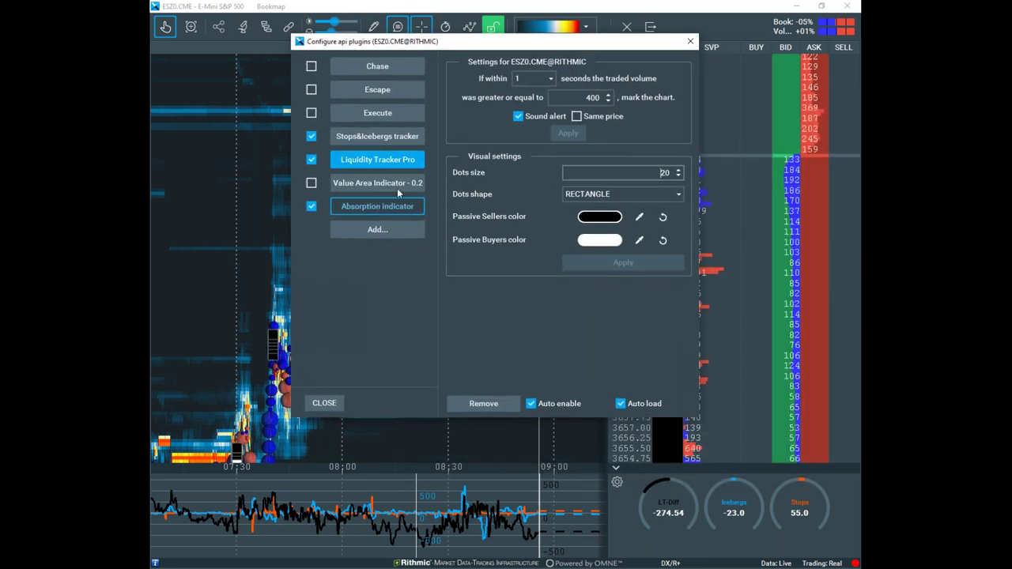
left_click(577, 117)
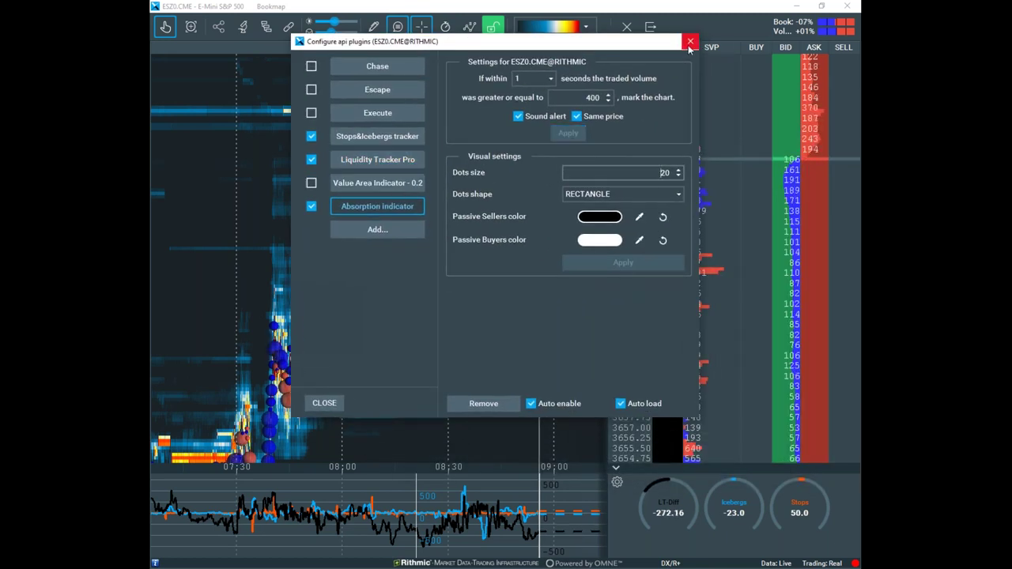
left_click(689, 43)
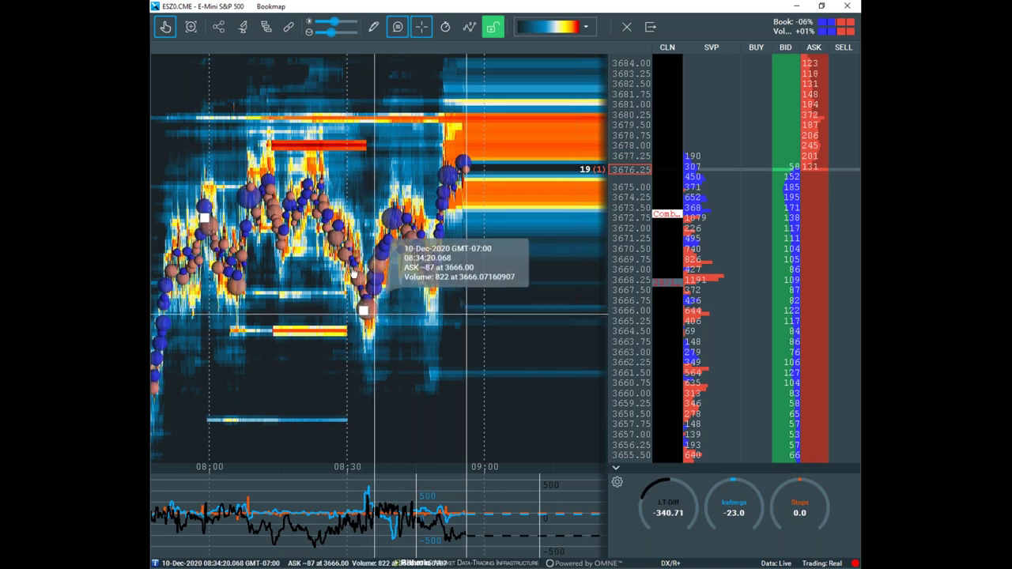
Reopen the ES plugin configuration, set the Absorption indicator's traded volume threshold to 600 and apply it.
left_click(243, 27)
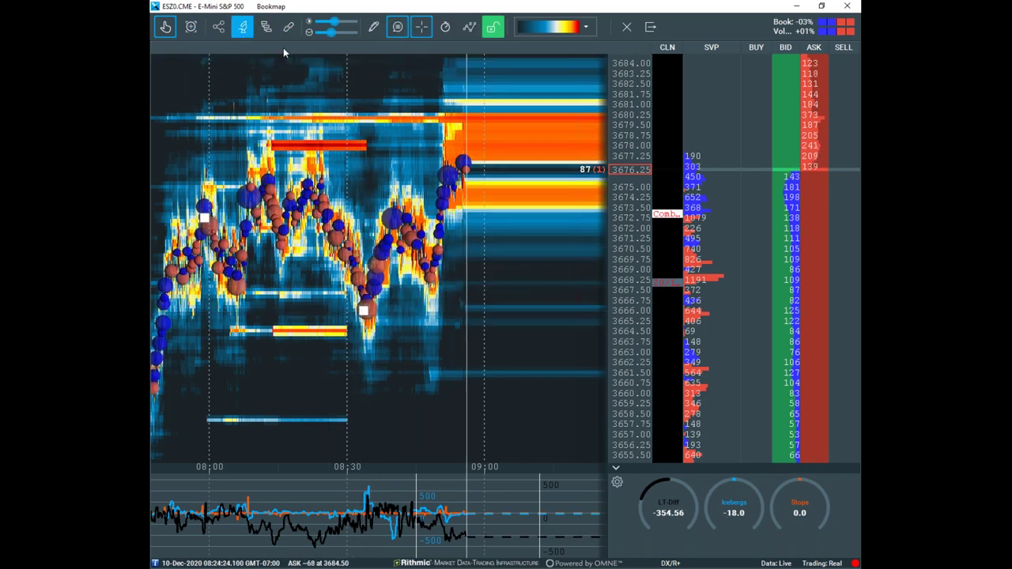
left_click(267, 26)
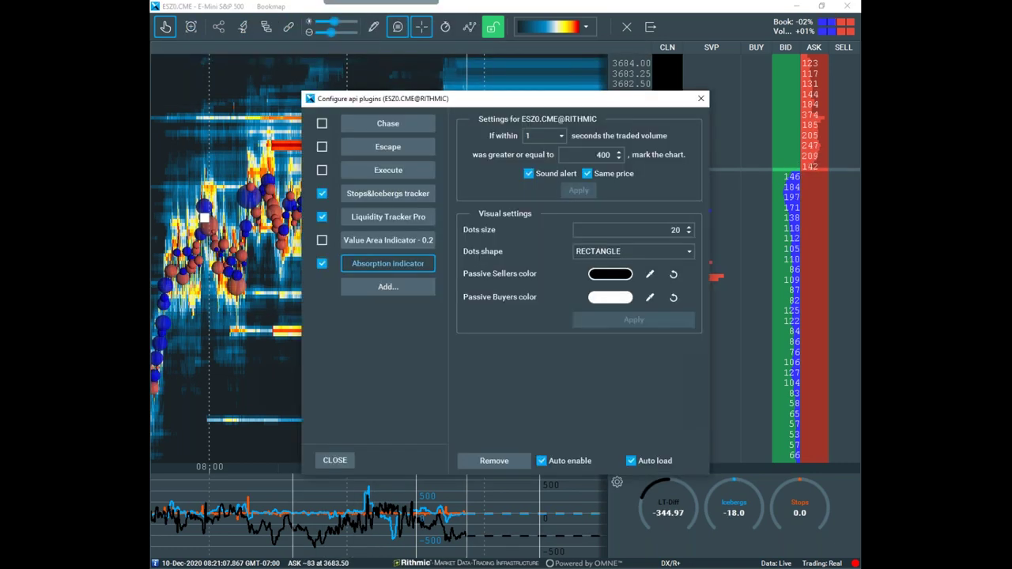
left_click(590, 154)
left_click(610, 155)
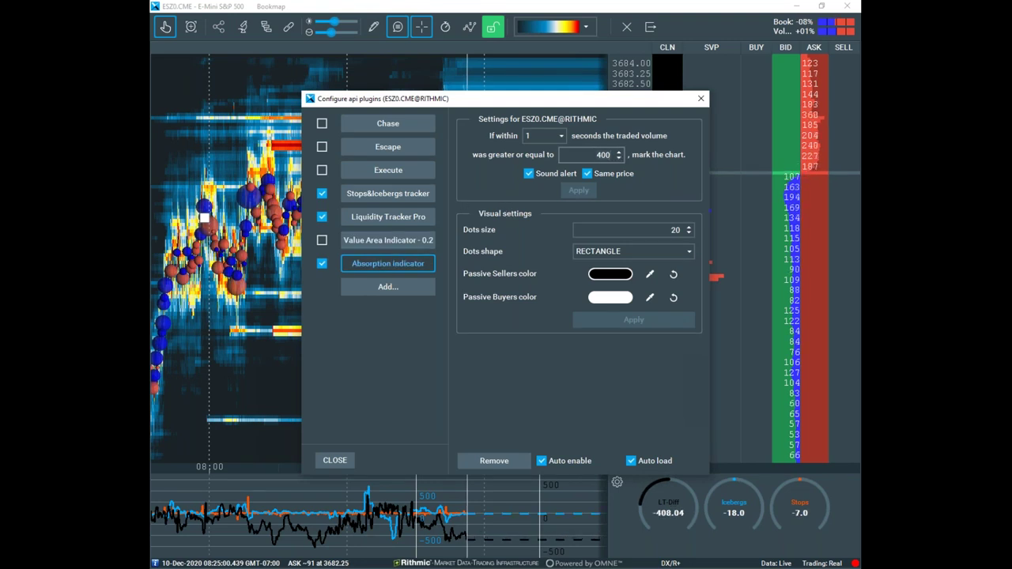
key("BackSpace")
key("BackSpace")
key("BackSpace")
type("600")
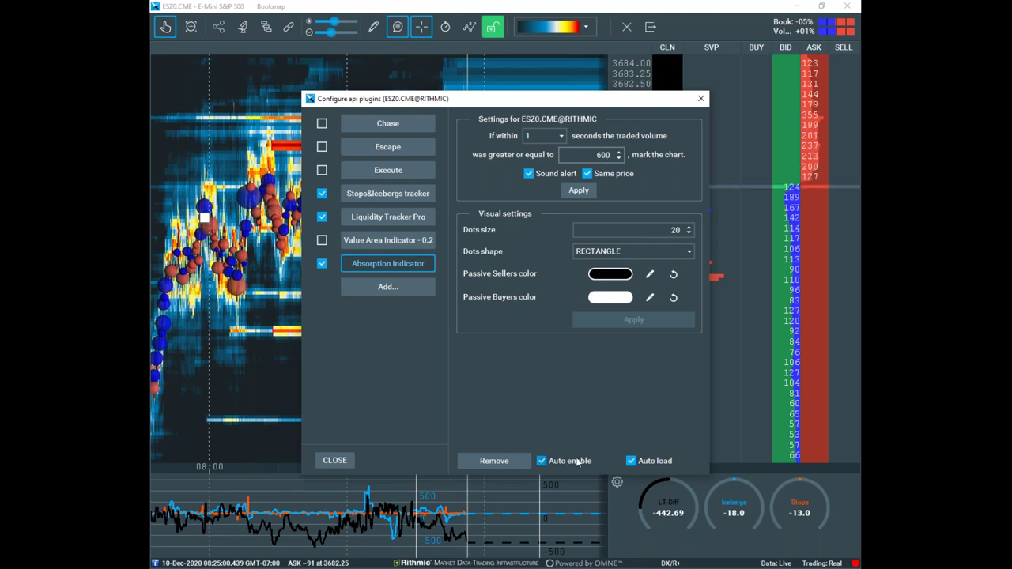
left_click(585, 195)
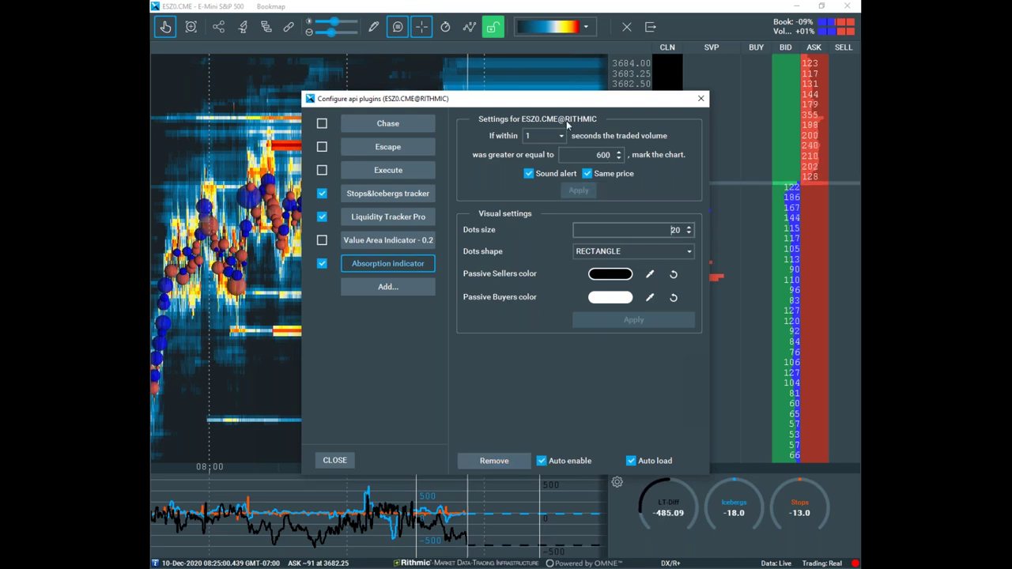
Set the Absorption indicator's traded volume threshold to 50, apply it and move the plugin configuration off the heatmap.
left_click_drag(552, 103, 598, 91)
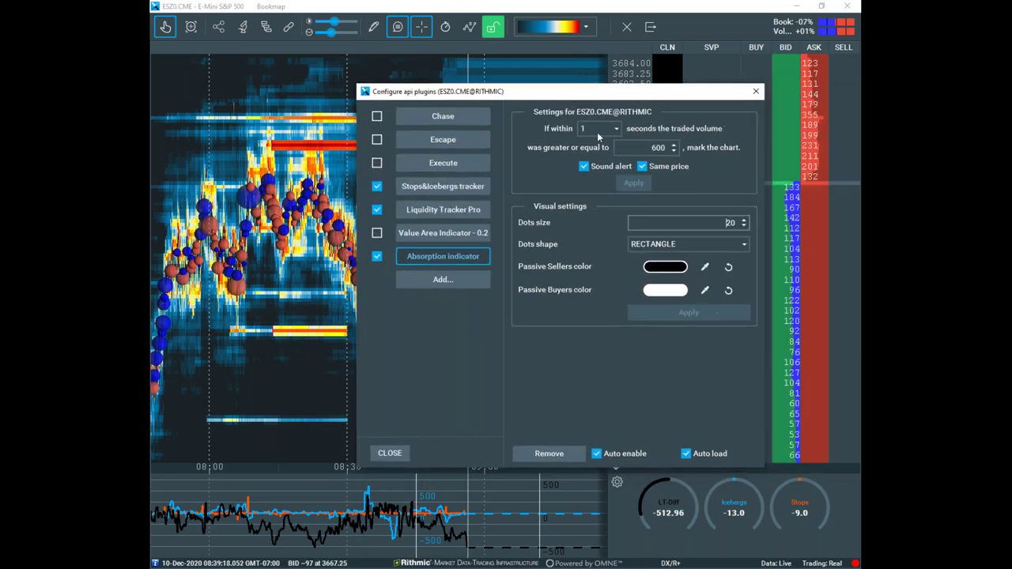
left_click(648, 147)
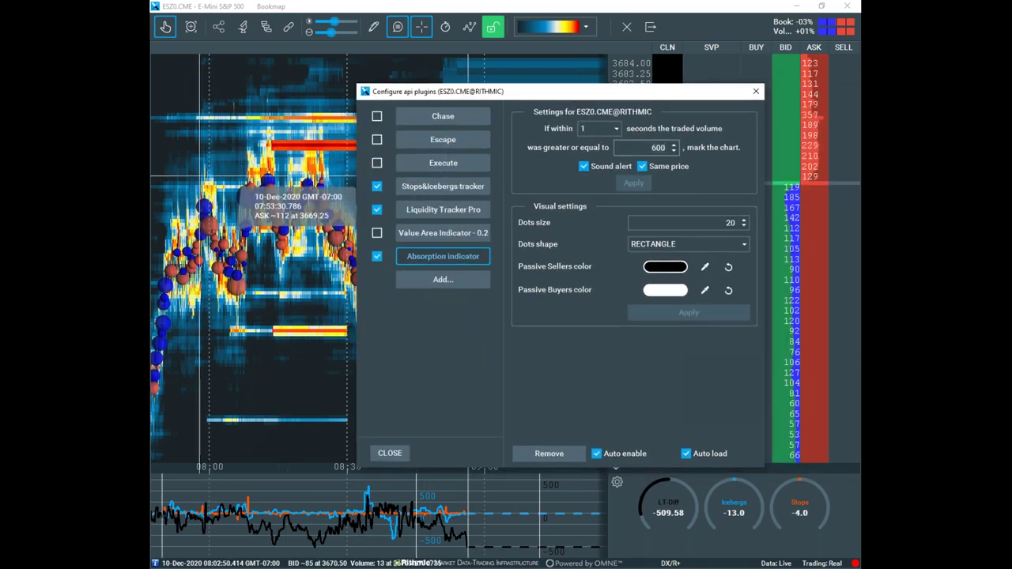
key("BackSpace")
key("BackSpace")
key("BackSpace")
type("50")
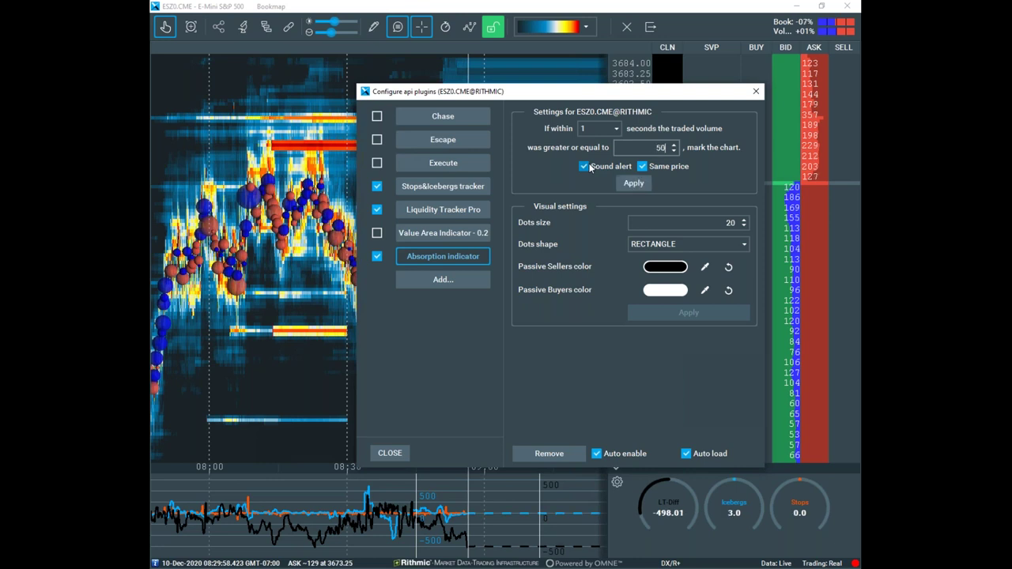
left_click(636, 184)
left_click_drag(610, 92, 568, 63)
Restore the Absorption indicator's traded volume threshold to 400, apply it and close the plugin configuration.
left_click(658, 120)
key("BackSpace")
key("BackSpace")
key("BackSpace")
type("400")
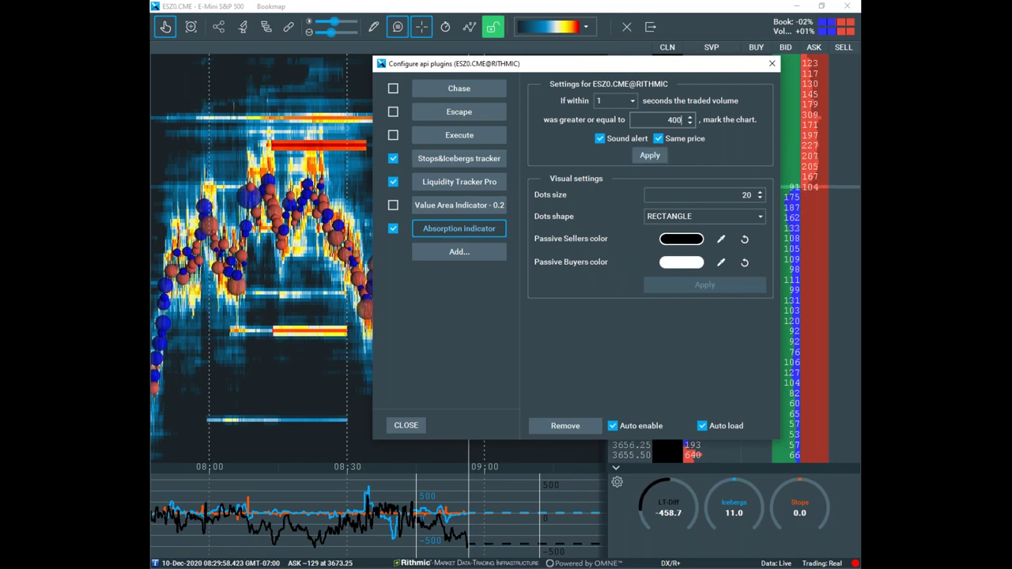
left_click(649, 155)
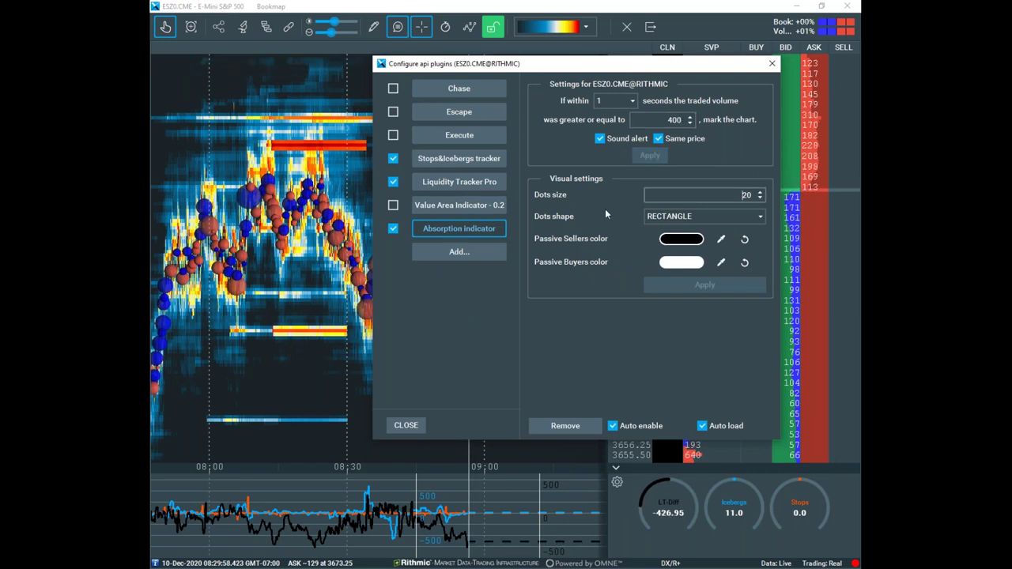
left_click(772, 64)
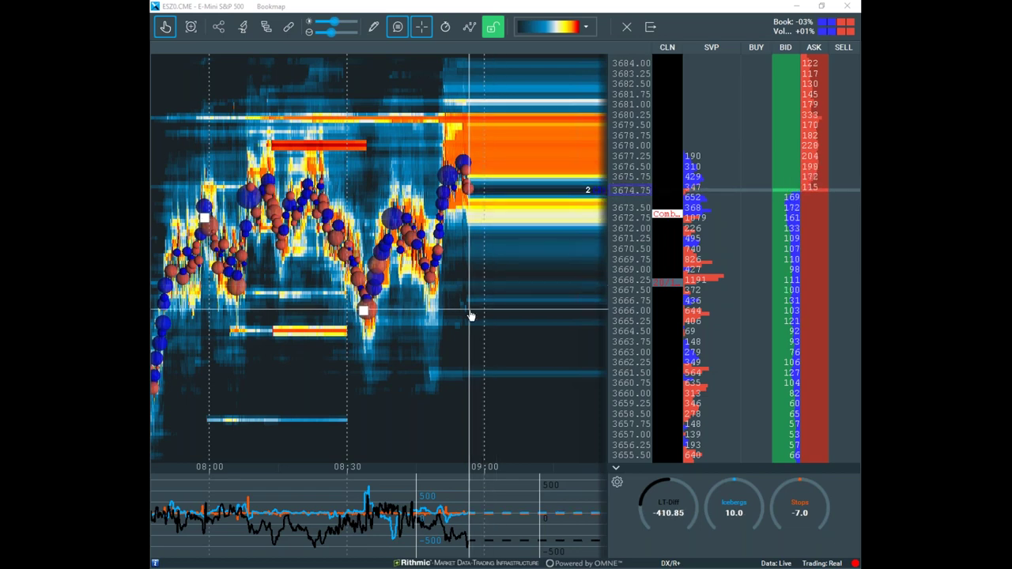
Hide the LT-Diff indicator from both the ES subchart and the gauge widgets.
scroll(467, 317, "down", 2)
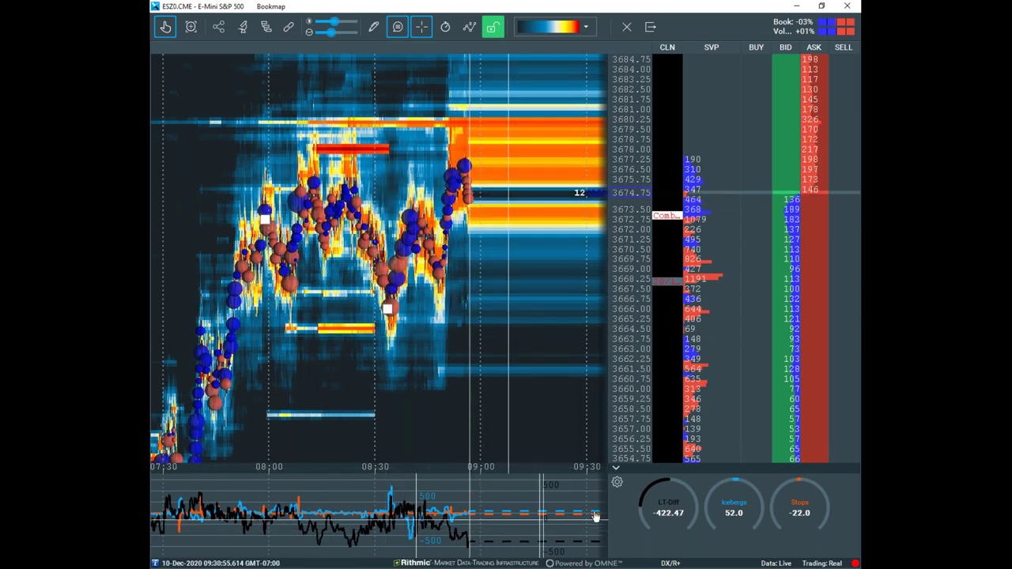
left_click(617, 482)
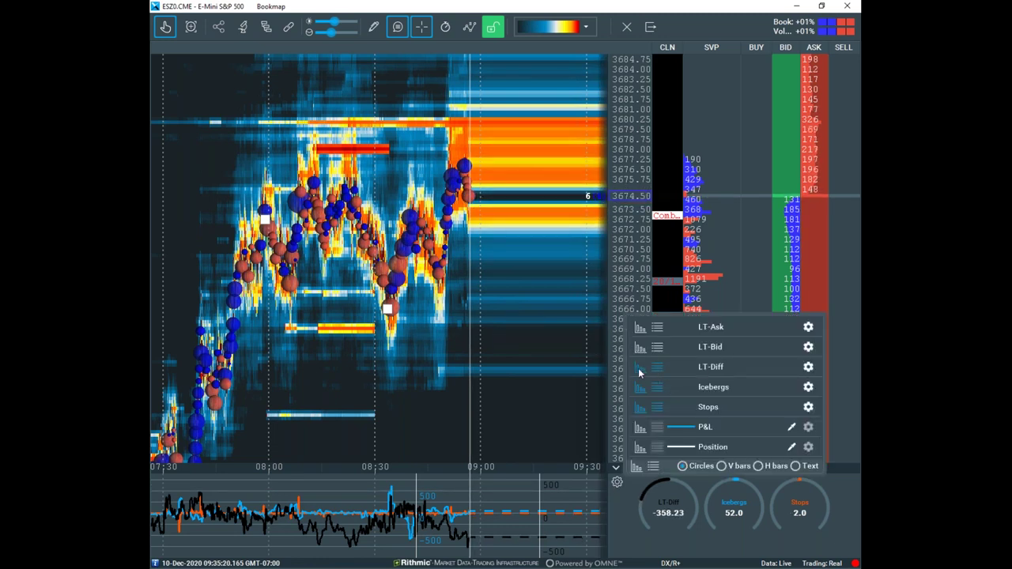
left_click(640, 371)
left_click(662, 376)
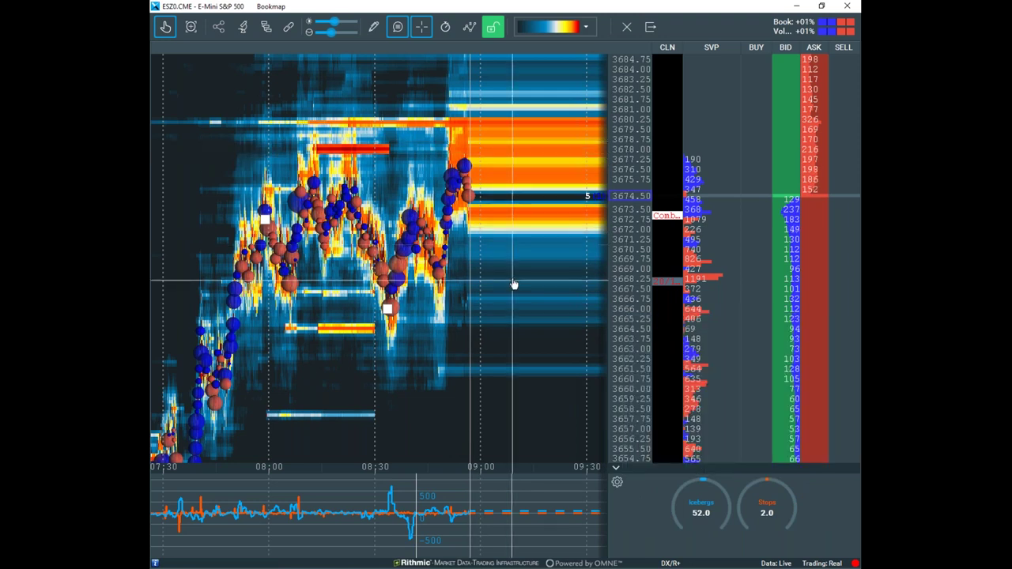
scroll(516, 285, "up", 2)
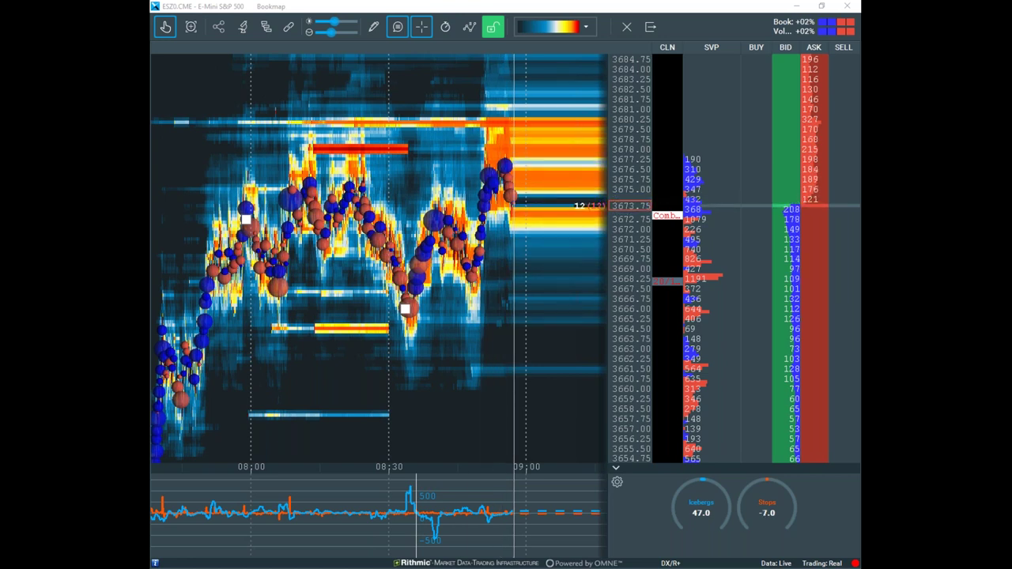
Switch to the thinkorswim /NQ hourly chart and draw two price levels around the recent high, at about 12657 and 12641.
left_click_drag(656, 563, 317, 122)
left_click(533, 124)
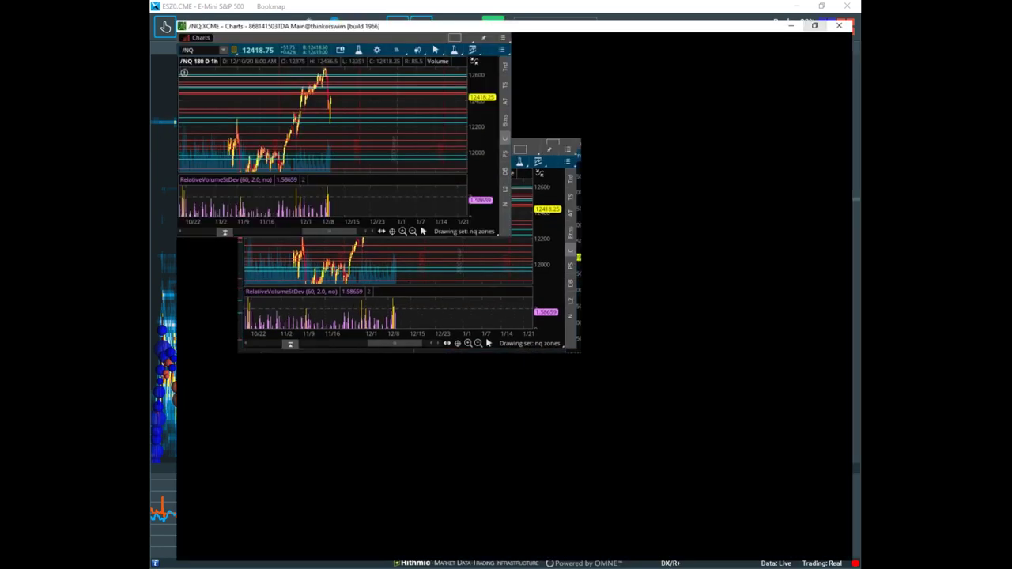
left_click_drag(614, 89, 609, 225)
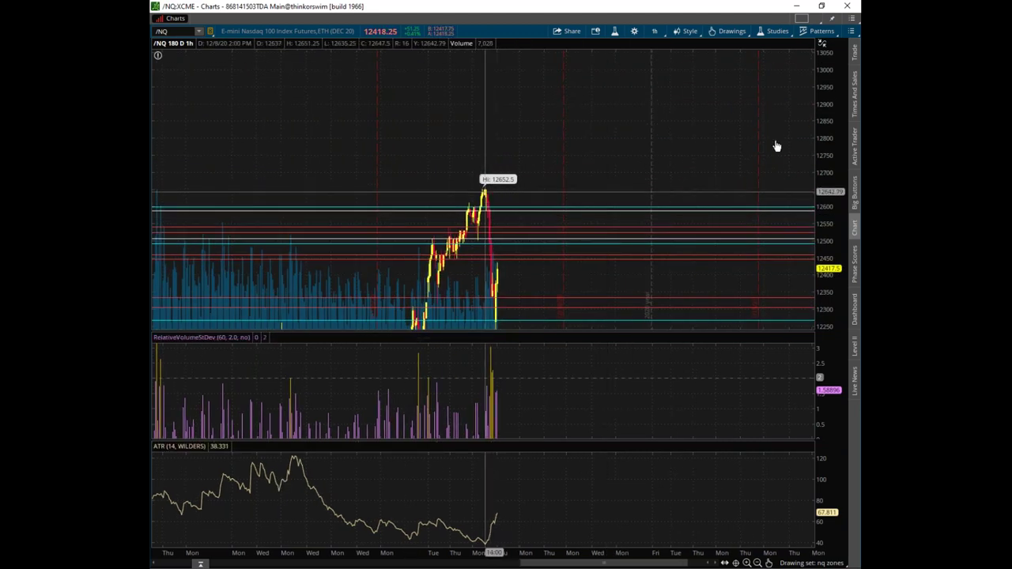
left_click_drag(825, 132, 823, 26)
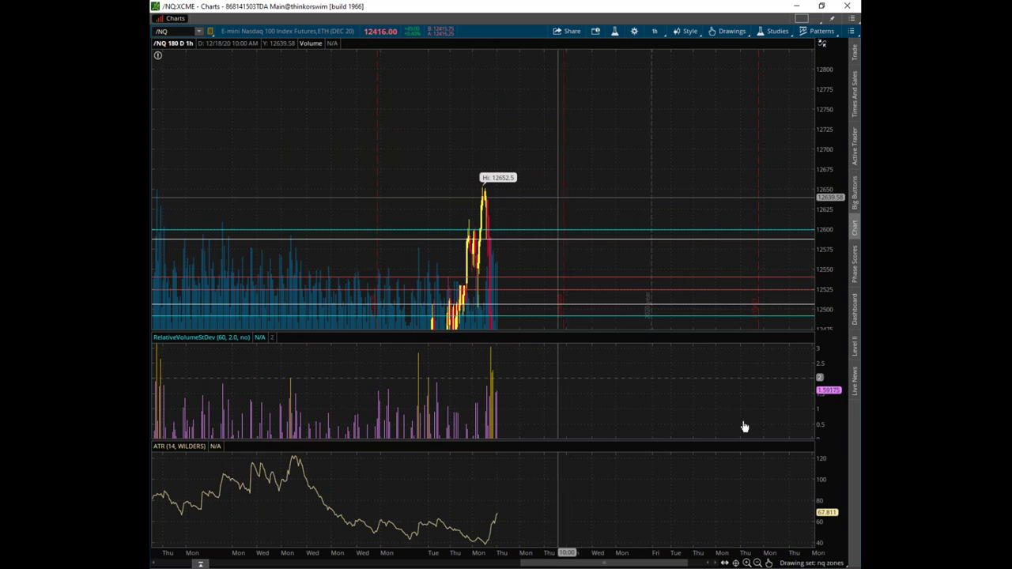
left_click(768, 562)
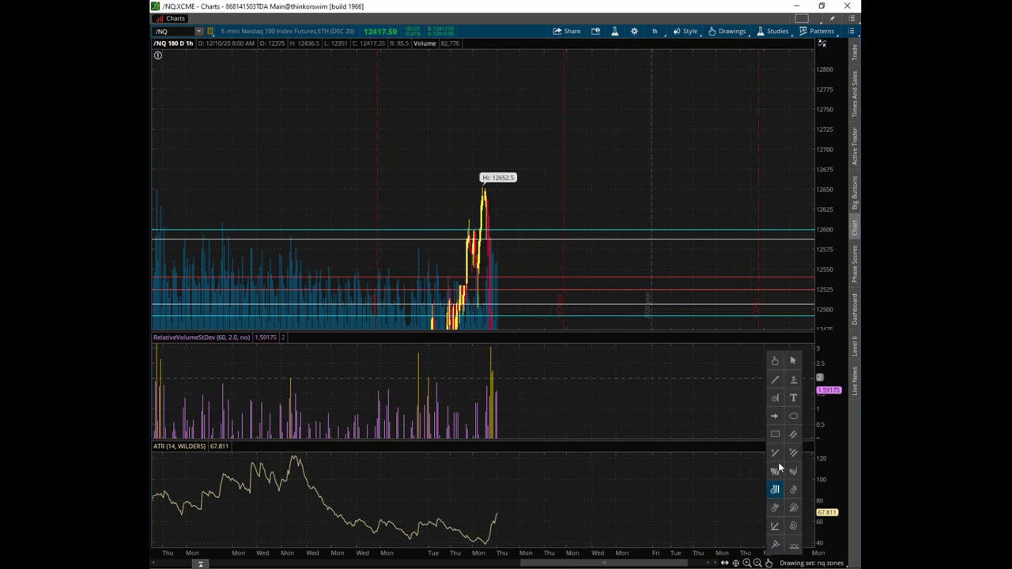
left_click(794, 381)
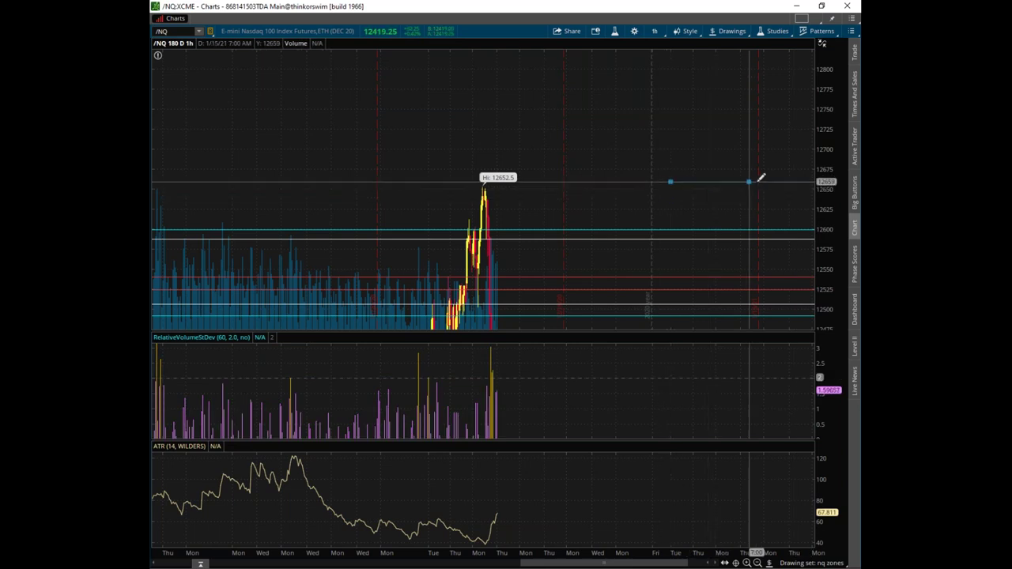
left_click(672, 185)
left_click(661, 195)
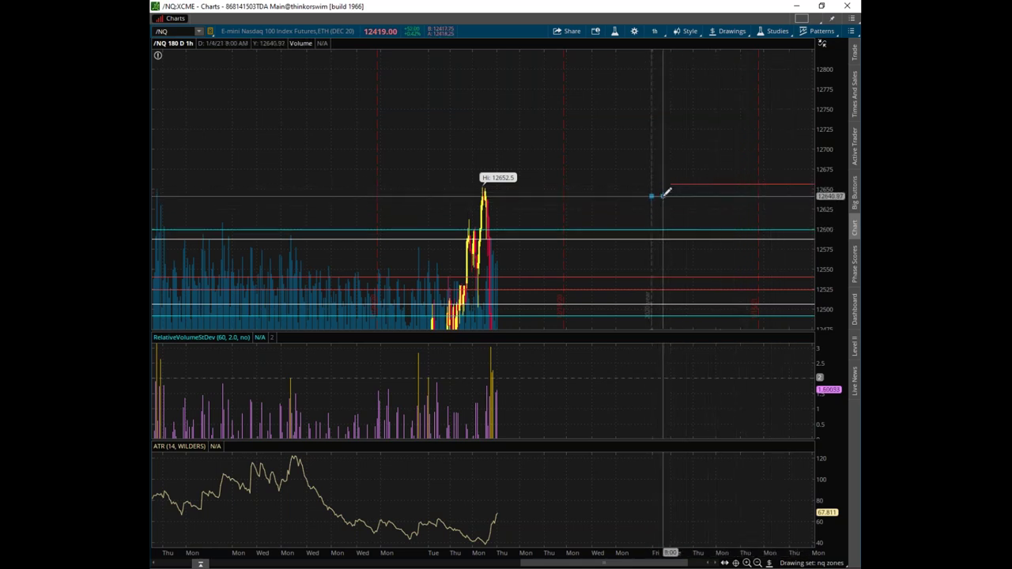
Extend both new price levels around the /NQ high to the left.
left_click(718, 184)
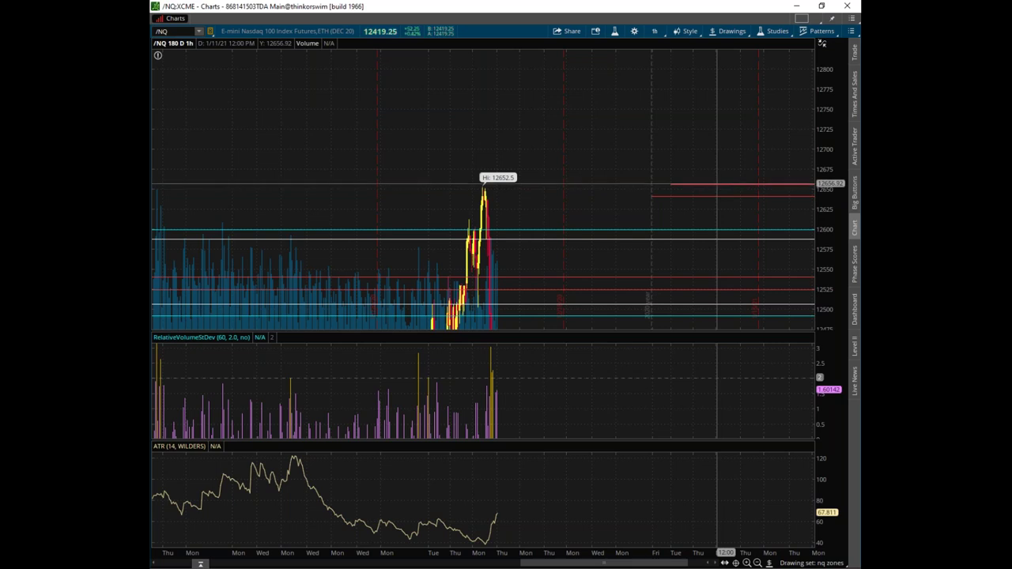
right_click(718, 187)
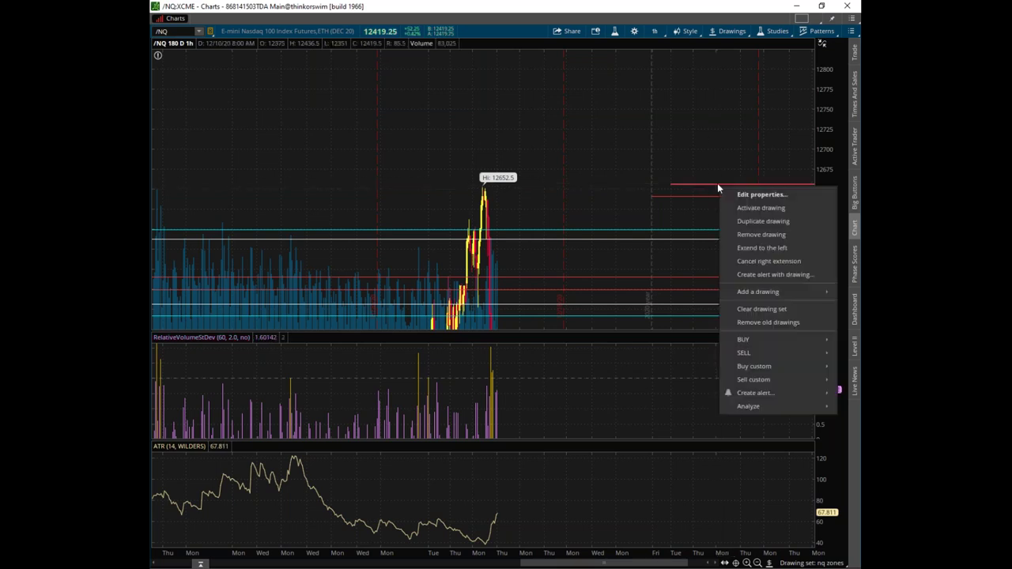
left_click(773, 250)
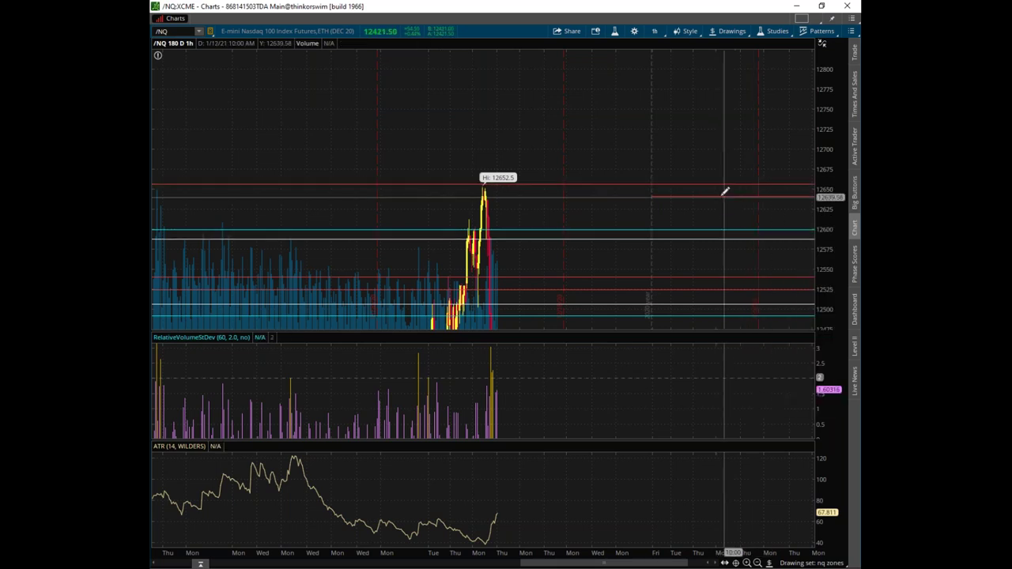
right_click(719, 195)
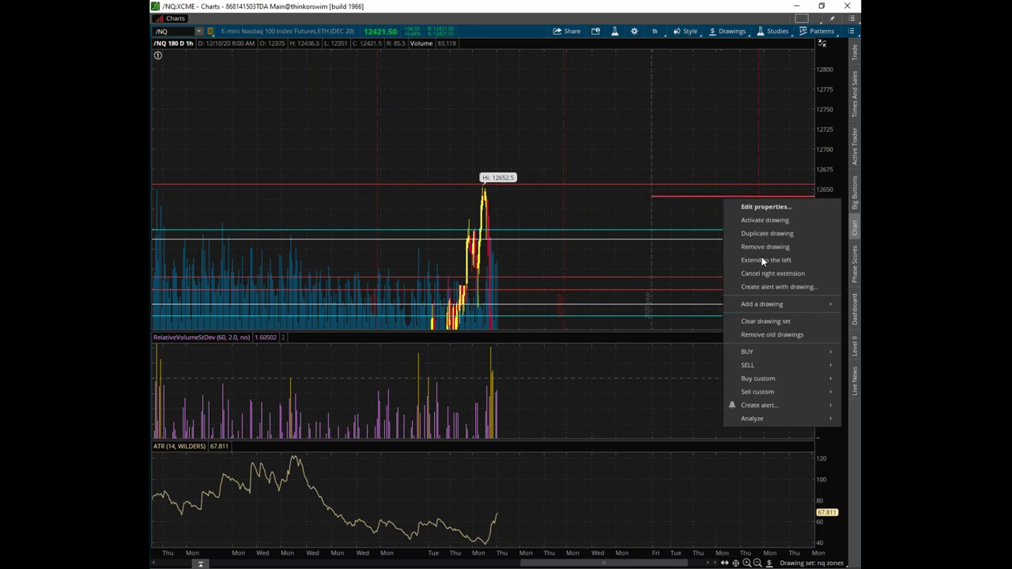
left_click(763, 261)
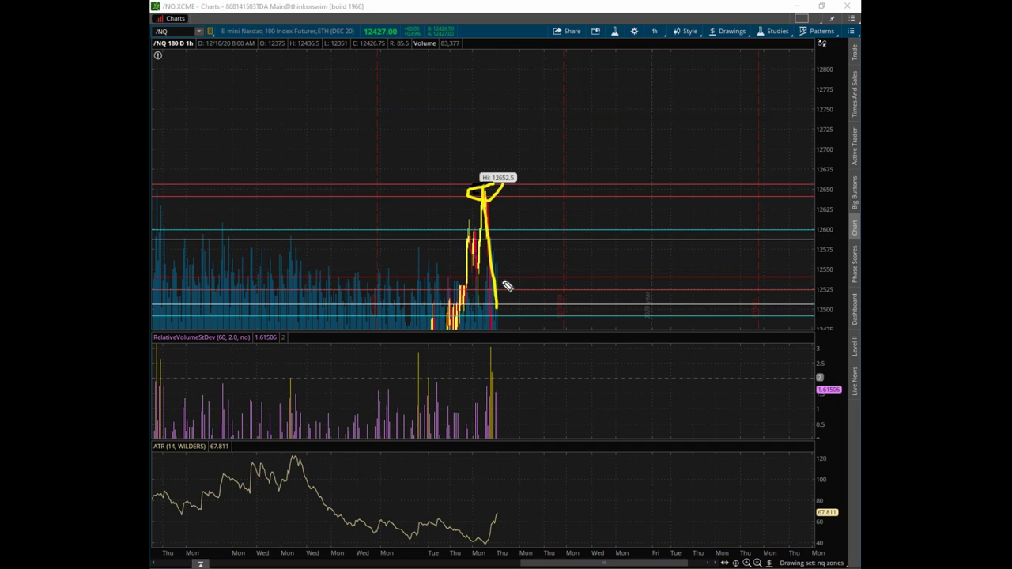
Sketch freehand price paths on /NQ for the drop from the high and a retest that breaks out or rejects, and clear them.
mouse_move(503, 304)
left_mouse_down()
mouse_move(566, 218)
mouse_move(568, 198)
mouse_move(610, 288)
left_mouse_up()
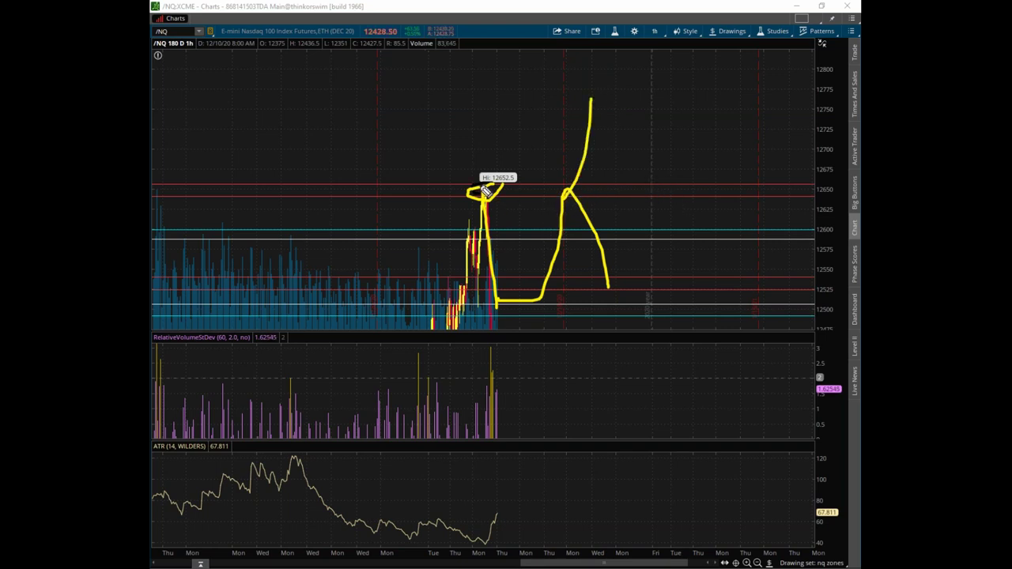
left_click_drag(490, 209, 506, 348)
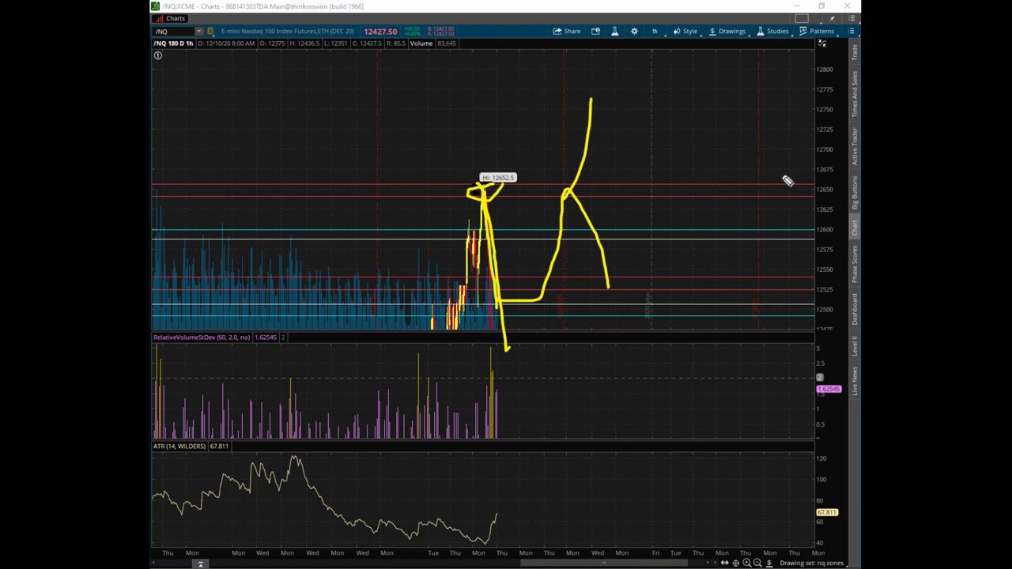
key("ctrl+shift+1")
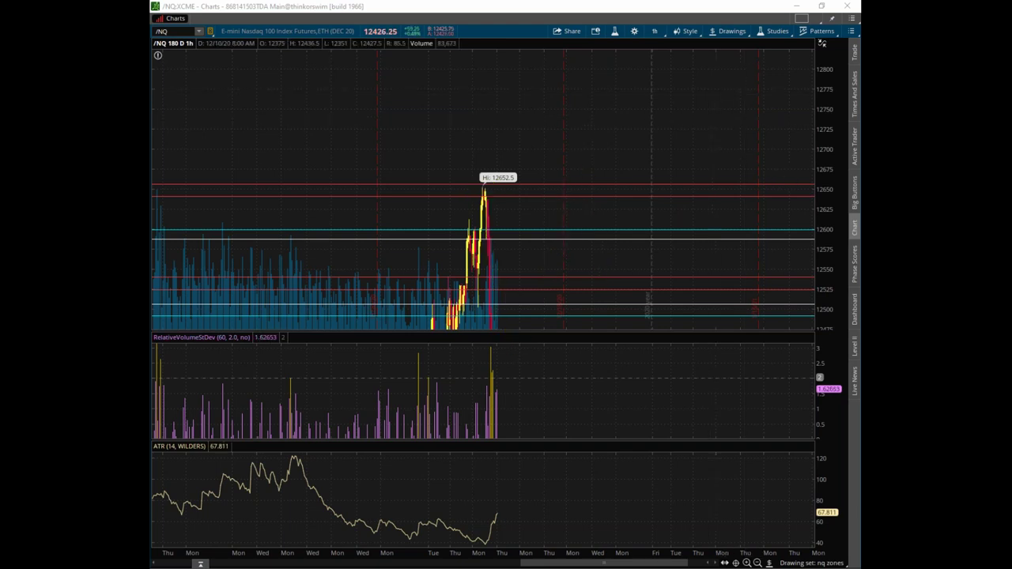
key("ctrl+shift+1")
key("ctrl+shift+7")
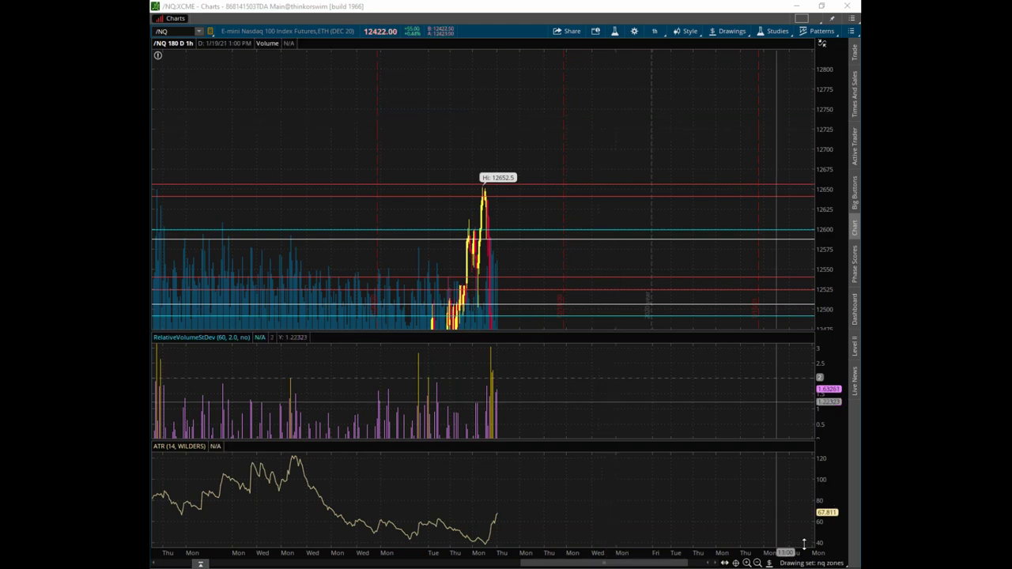
Return to the Pan tool and examine the /NQ price levels from the recent high down to the latest candles.
mouse_move(792, 449)
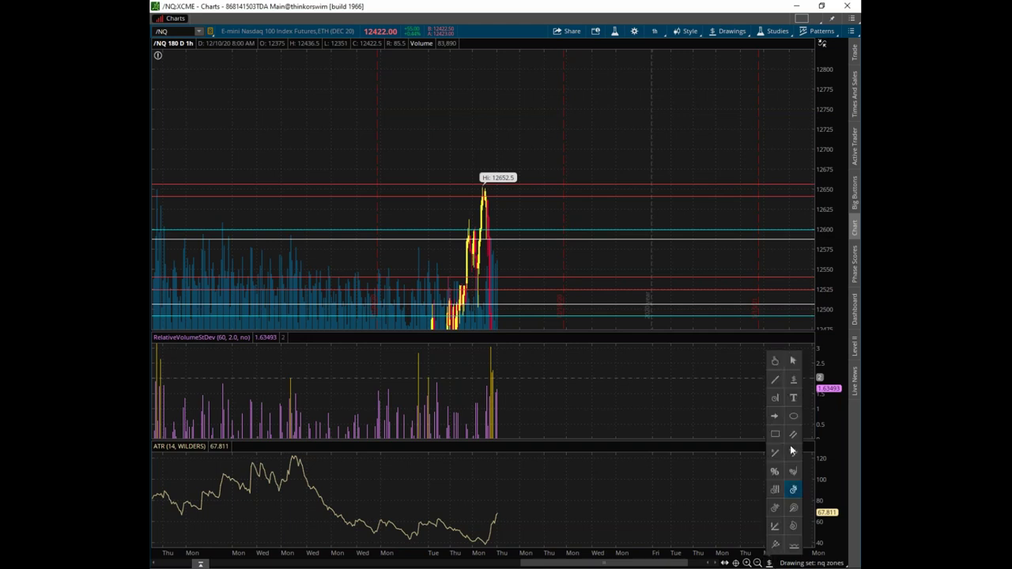
left_click(775, 361)
left_click_drag(657, 131, 674, 72)
left_click_drag(828, 106, 829, 158)
left_click_drag(601, 151, 582, 114)
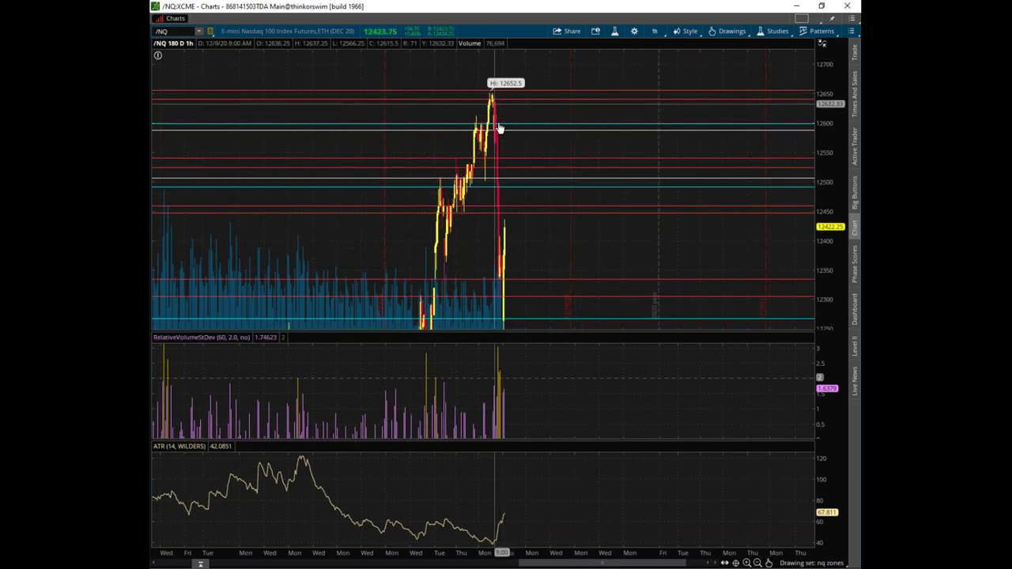
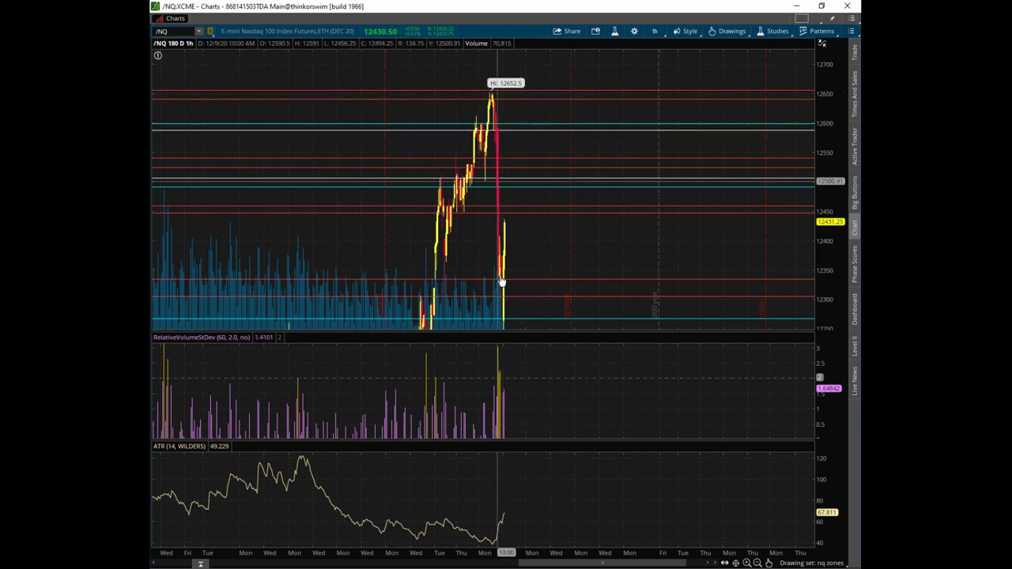
Rescale the /NQ price axis and examine the levels between the latest low and the 12600 area.
left_click_drag(571, 256, 569, 203)
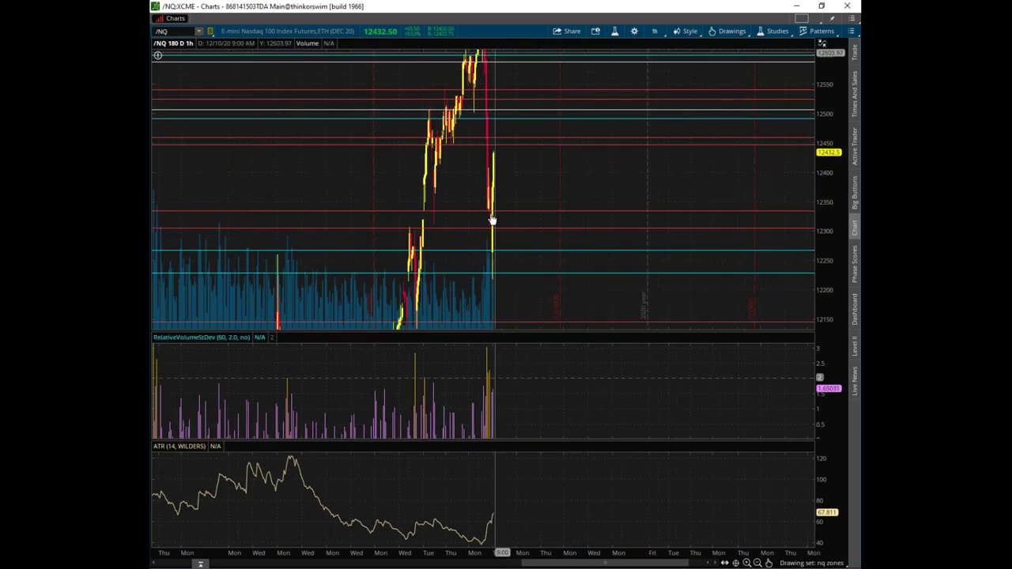
left_click_drag(831, 125, 830, 207)
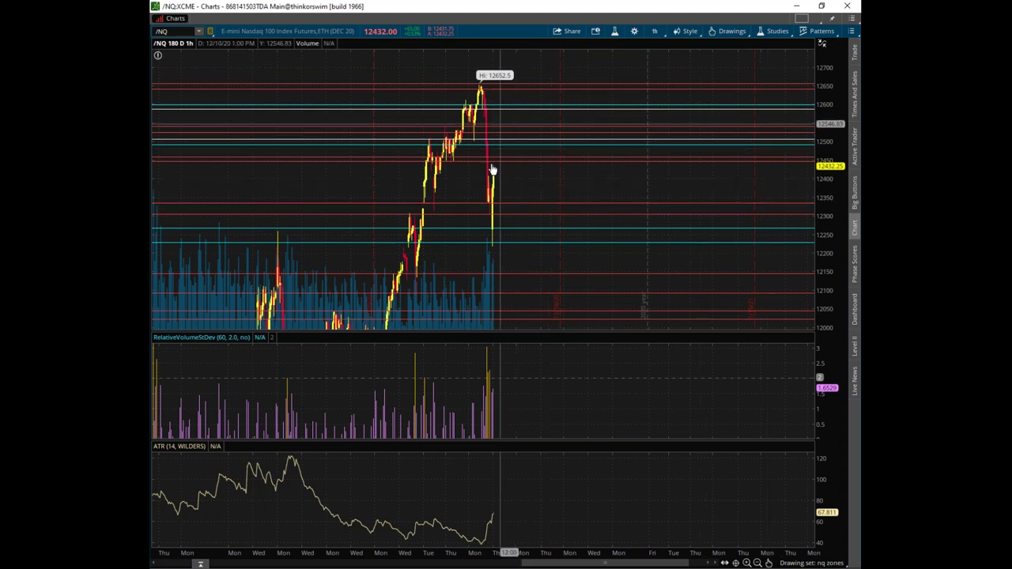
left_click_drag(831, 116, 831, 91)
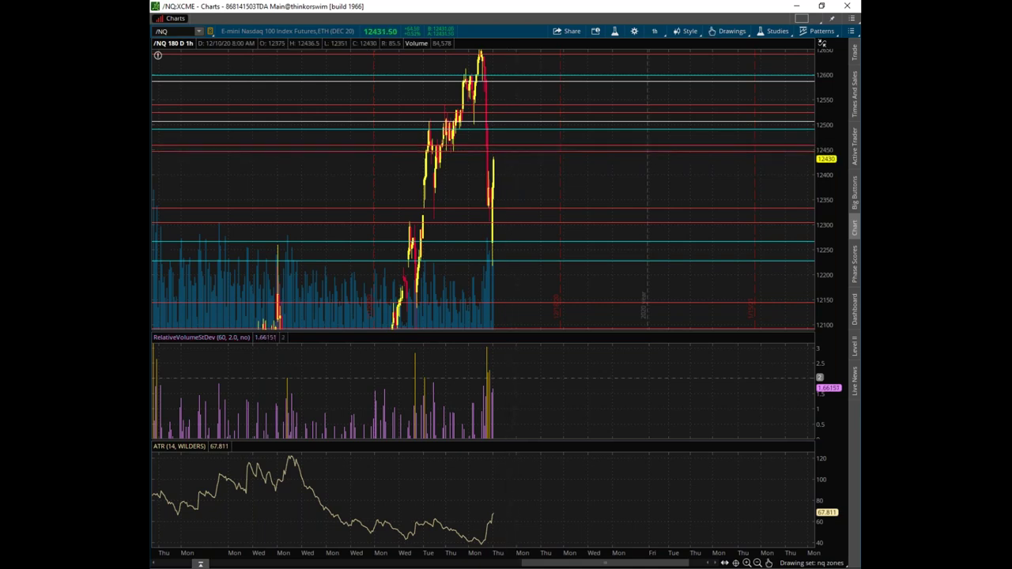
Switch to the Bookmap NQZ0 heatmap, maximize its window, and frame the resting orders from about 12400 to 12470 since 08:15.
left_click_drag(859, 162, 467, 43)
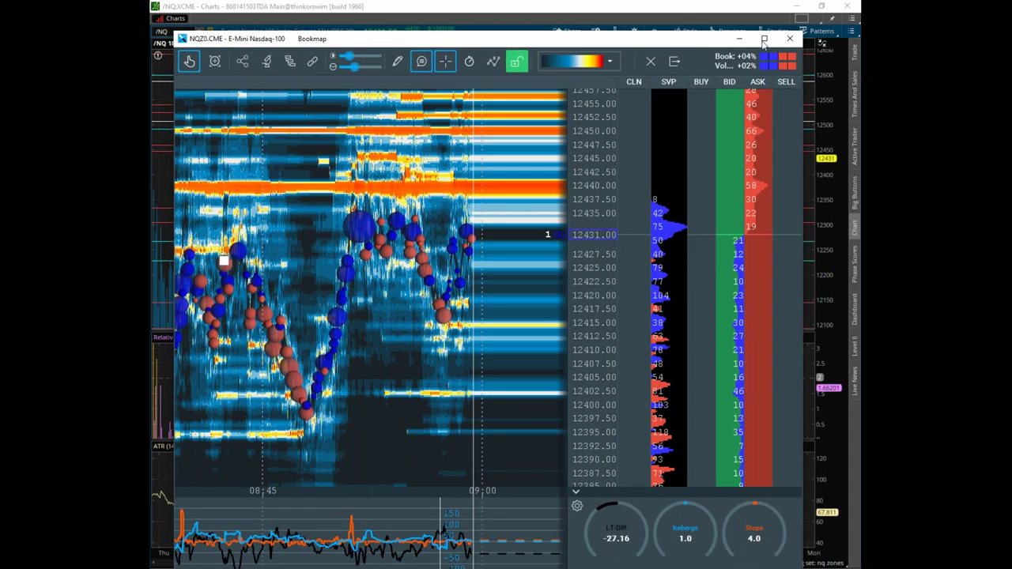
left_click(764, 40)
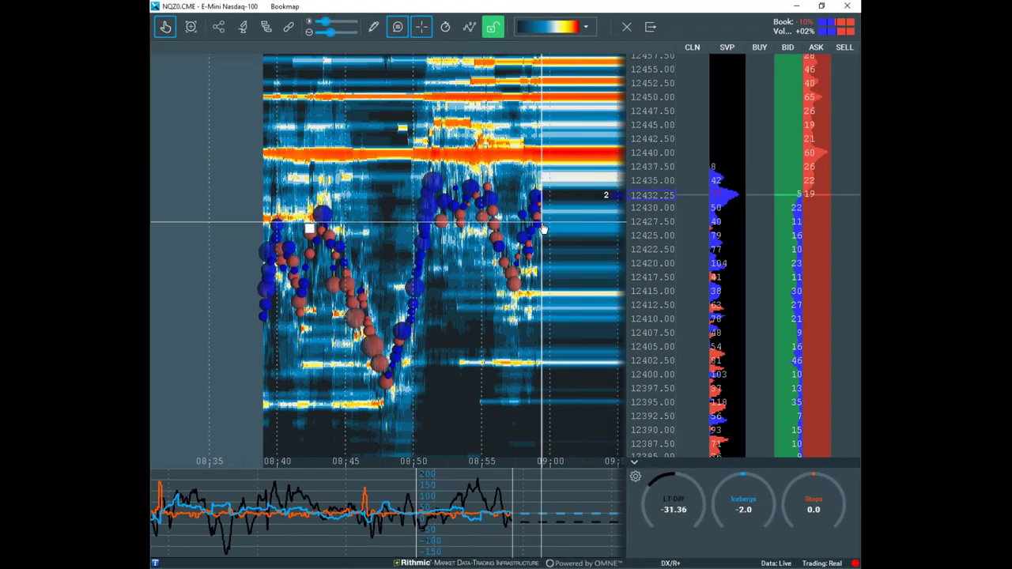
scroll(654, 160, "down", 5)
left_click_drag(653, 143, 653, 221)
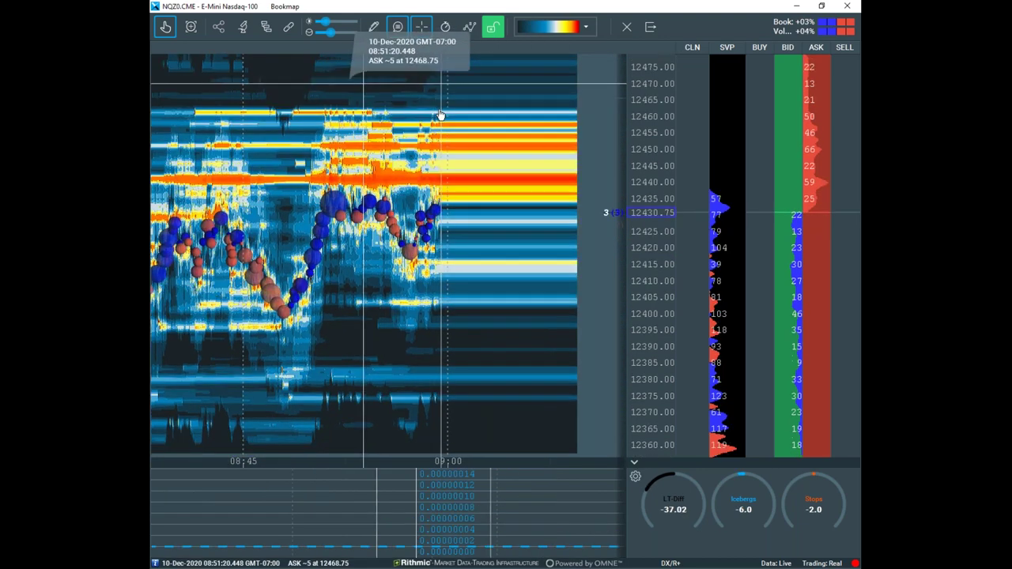
scroll(442, 277, "down", 6)
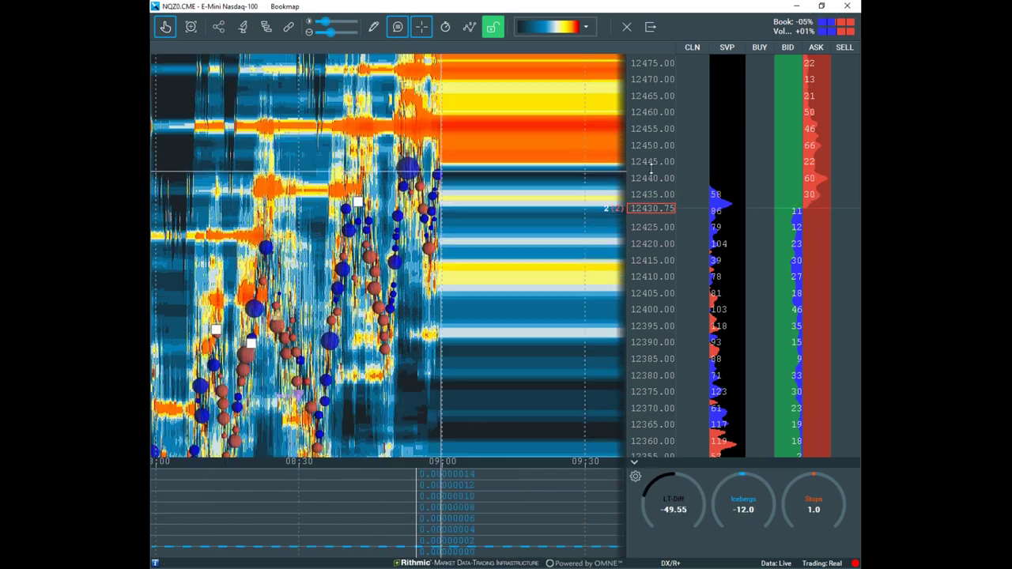
left_click_drag(525, 200, 481, 303)
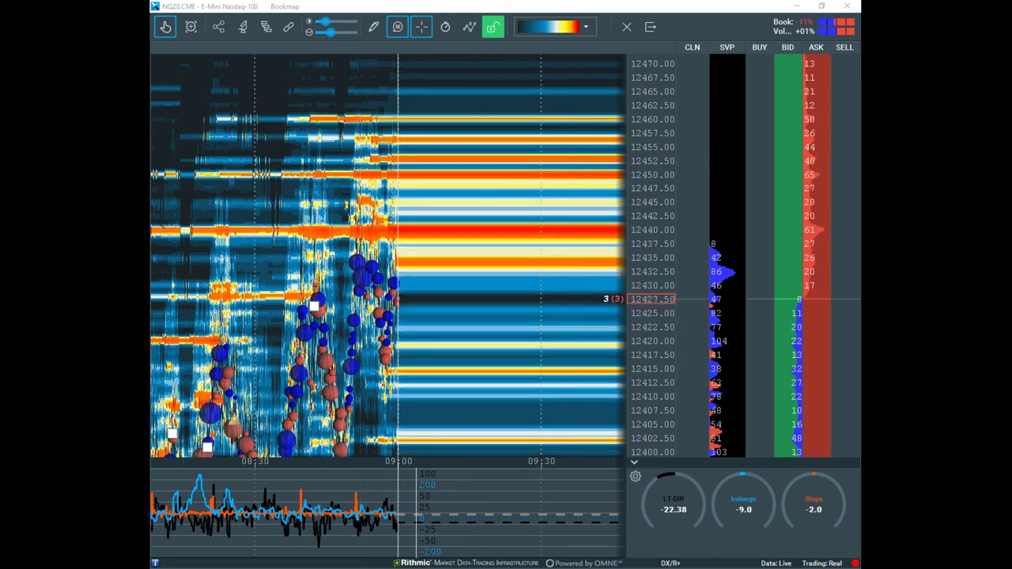
Circle the resting sell orders between about 12435 and 12465 on NQZ0 and sketch a price path rising through them.
left_click_drag(362, 208, 217, 222)
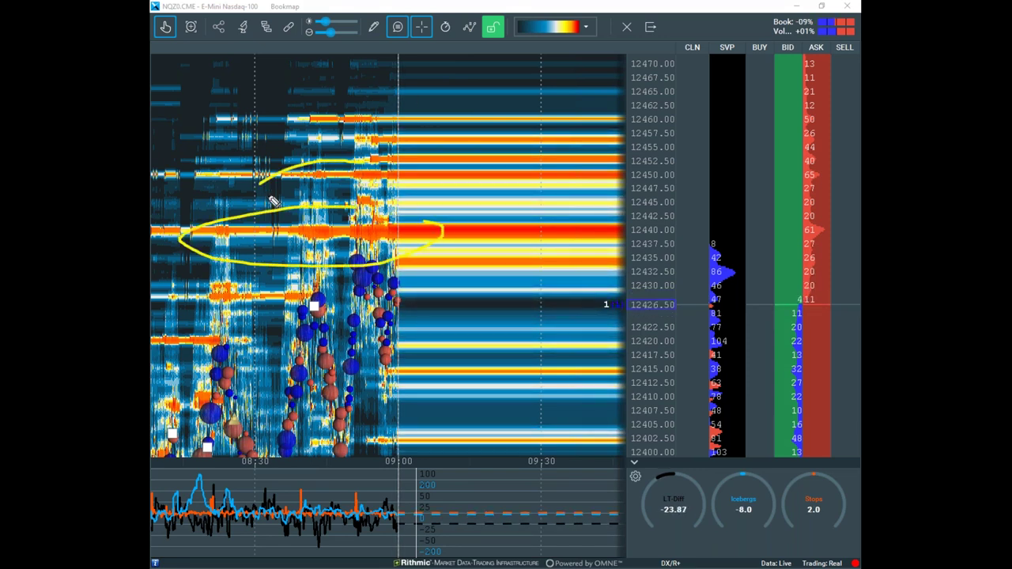
left_click_drag(443, 101, 347, 160)
left_click_drag(332, 258, 412, 104)
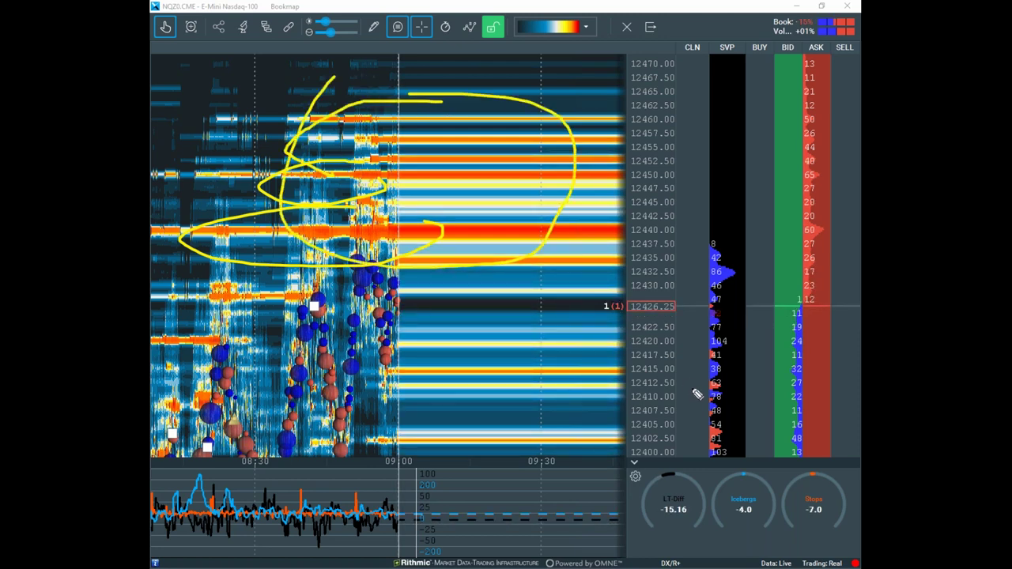
mouse_move(400, 281)
left_mouse_down()
mouse_move(432, 231)
mouse_move(438, 169)
left_mouse_up()
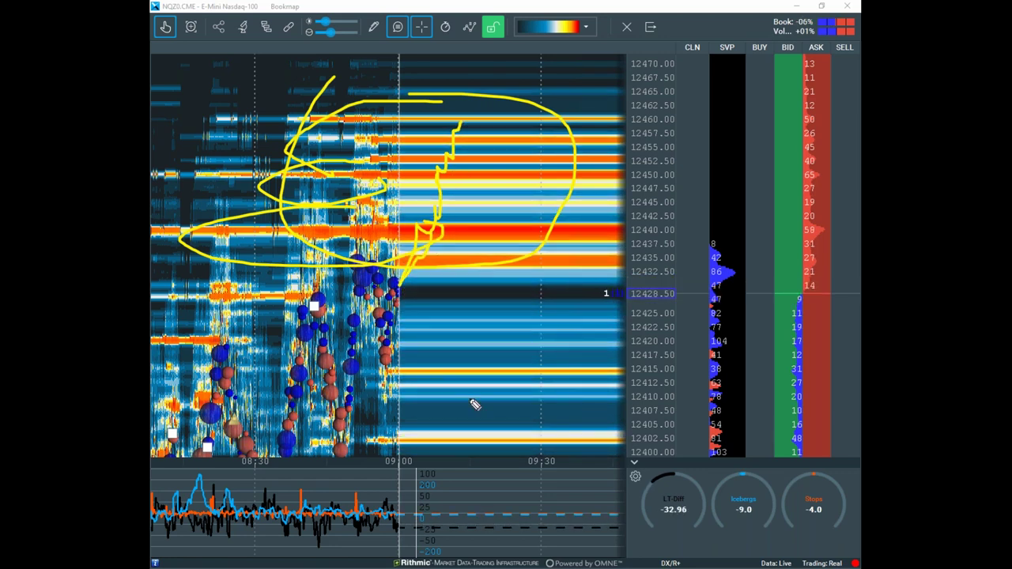
Mark the 12402.50 level, add freehand loops over the sell orders above price, and clear all the sketches.
left_click(522, 442)
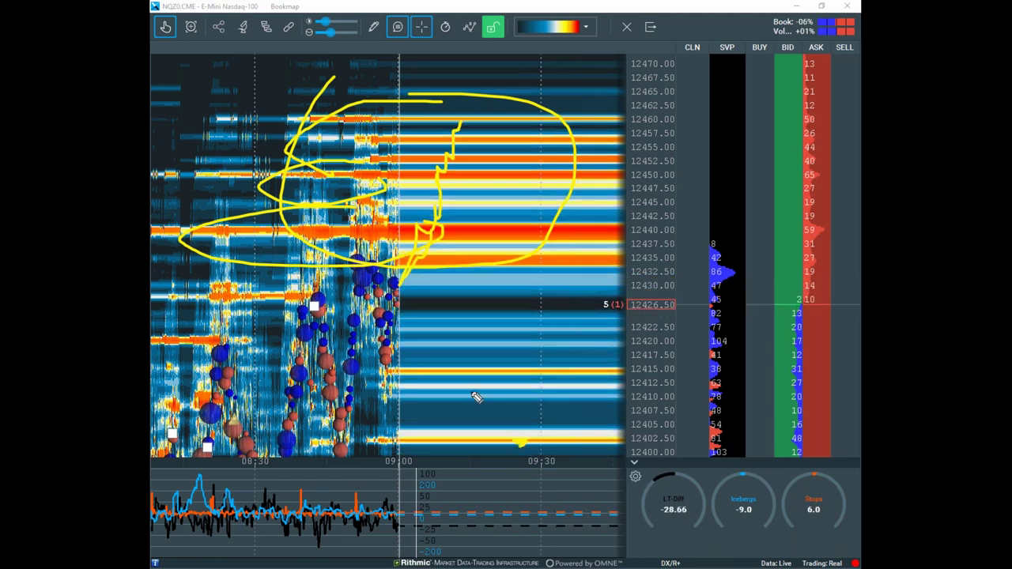
left_click_drag(496, 210, 498, 269)
left_click_drag(499, 174, 504, 193)
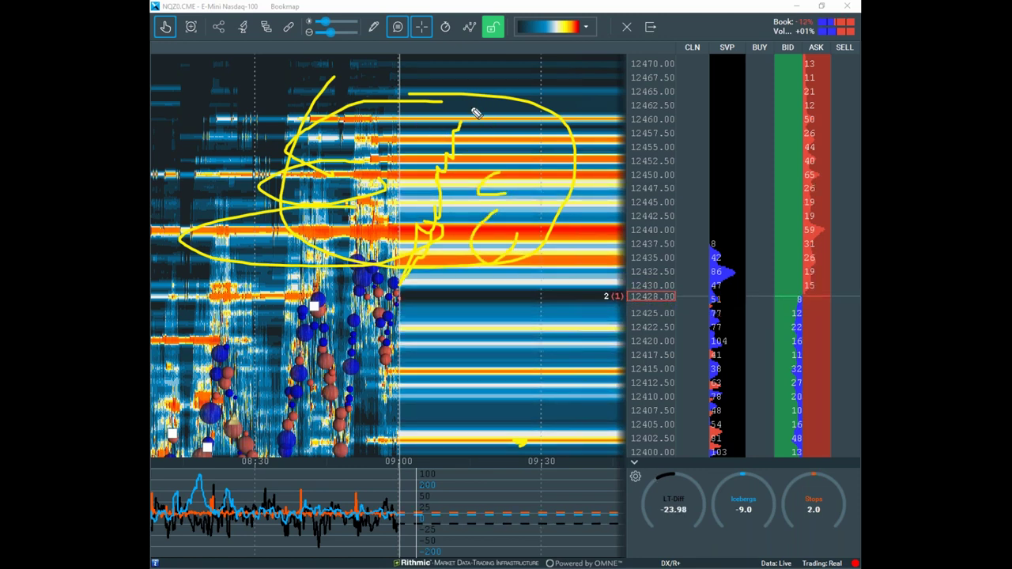
left_click_drag(464, 105, 547, 103)
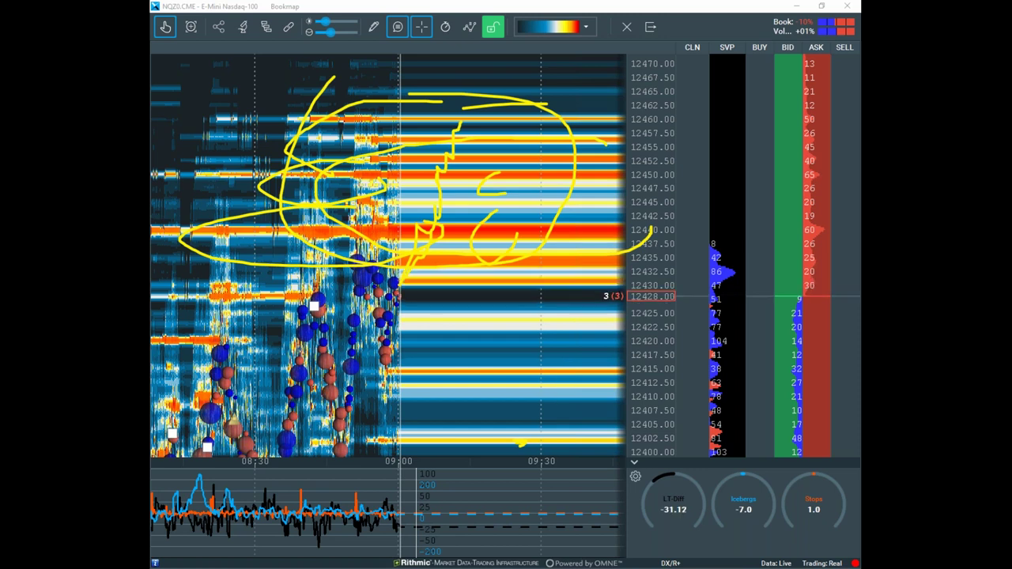
right_click(518, 228)
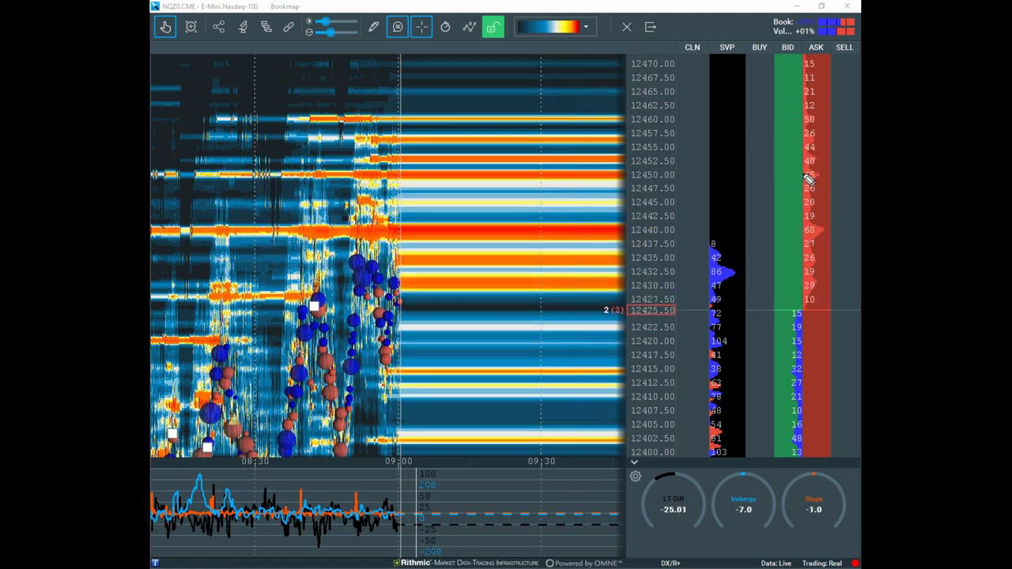
Write a freehand note in the ask column around 12442 to 12455 and sketch price paths climbing toward it from about 12402.
mouse_move(804, 195)
left_mouse_down()
mouse_move(801, 204)
mouse_move(821, 196)
mouse_move(815, 188)
left_mouse_up()
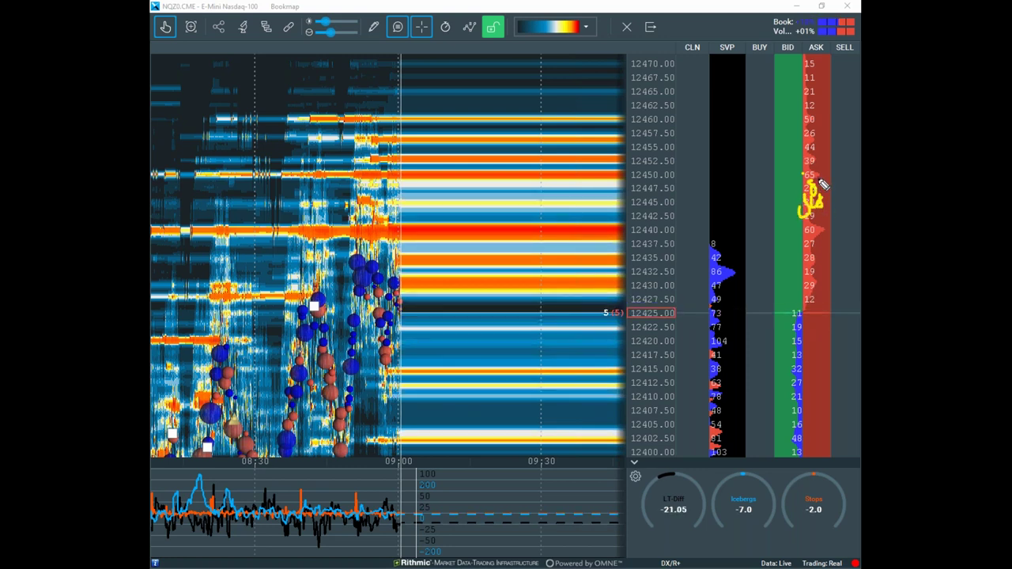
mouse_move(607, 437)
left_mouse_down()
mouse_move(716, 407)
mouse_move(731, 339)
left_mouse_up()
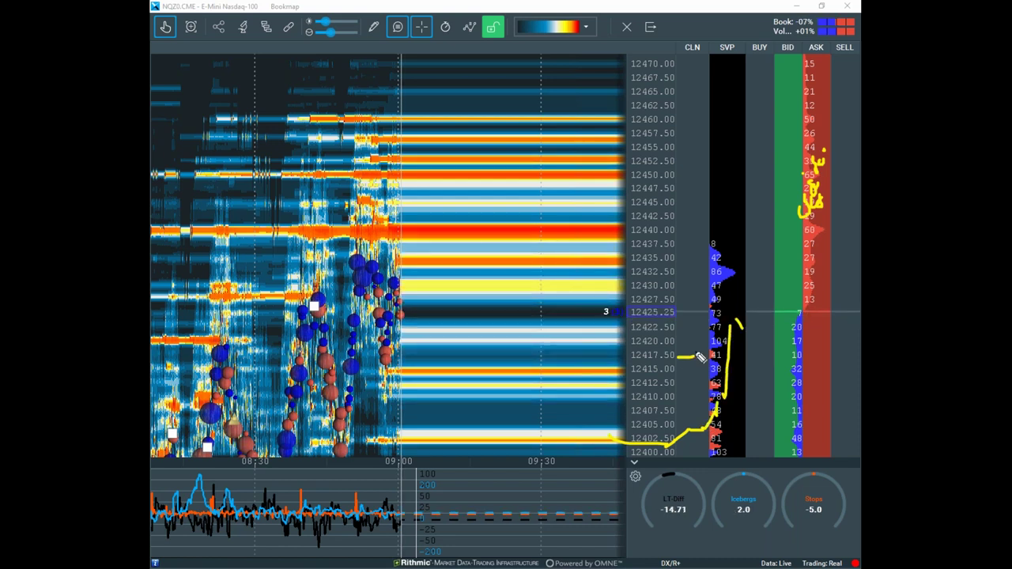
left_click_drag(676, 357, 717, 354)
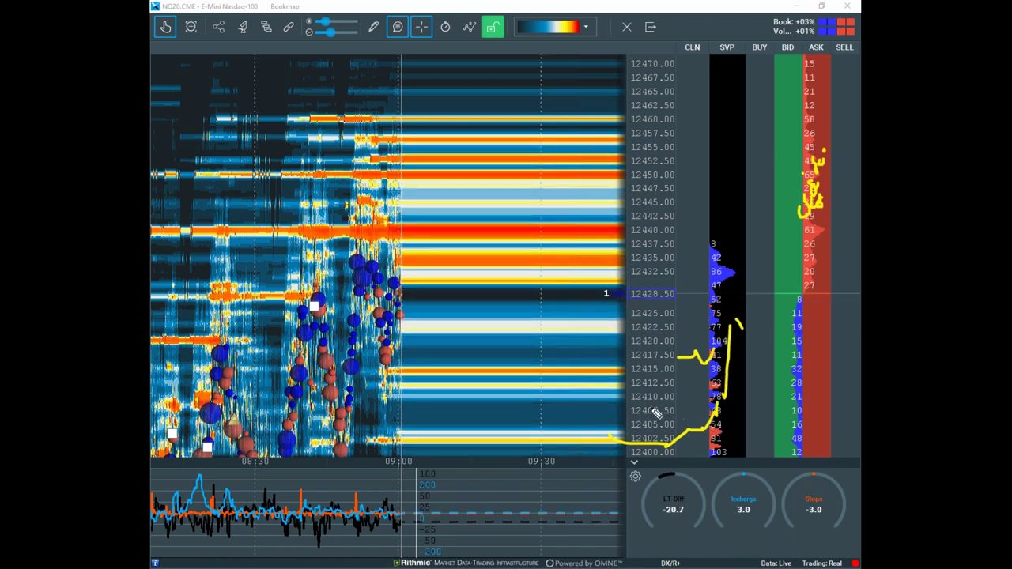
mouse_move(548, 399)
left_mouse_down()
mouse_move(593, 360)
mouse_move(655, 251)
left_mouse_up()
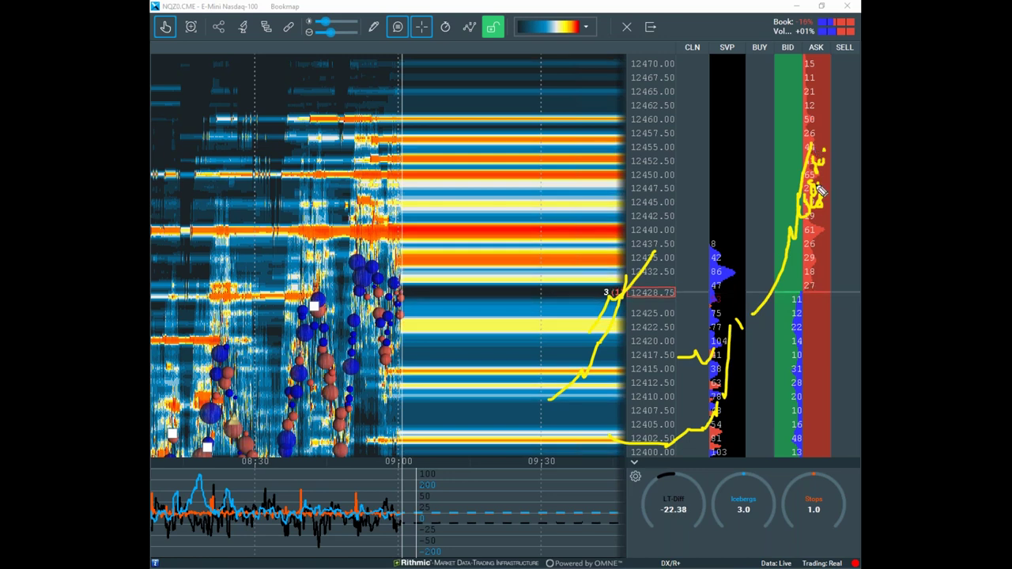
left_click_drag(826, 145, 798, 196)
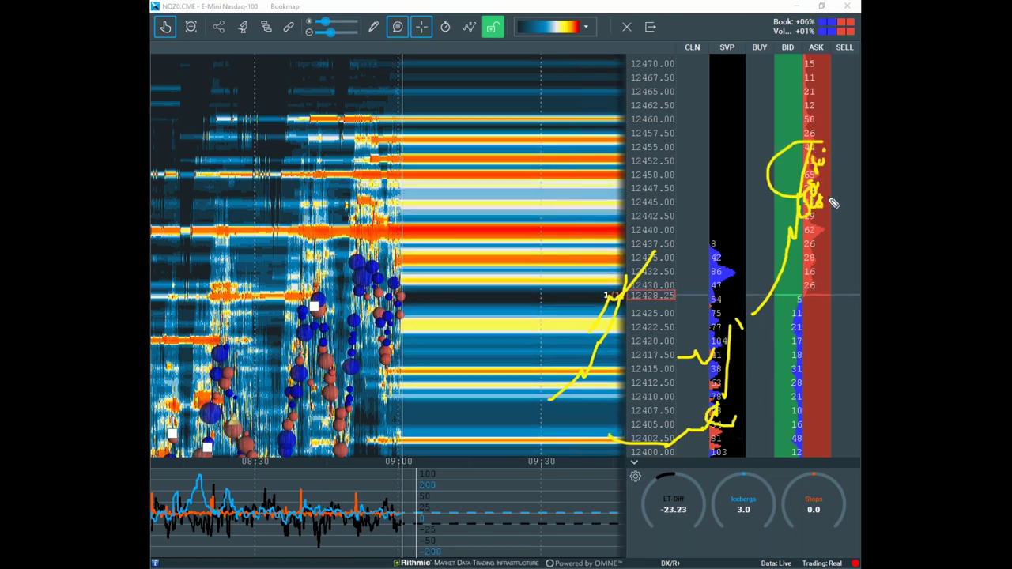
Circle the sell orders from about 12437 to 12461, sketch a rise into them and a sharp drop, and underline both zone edges.
left_click_drag(346, 152, 616, 121)
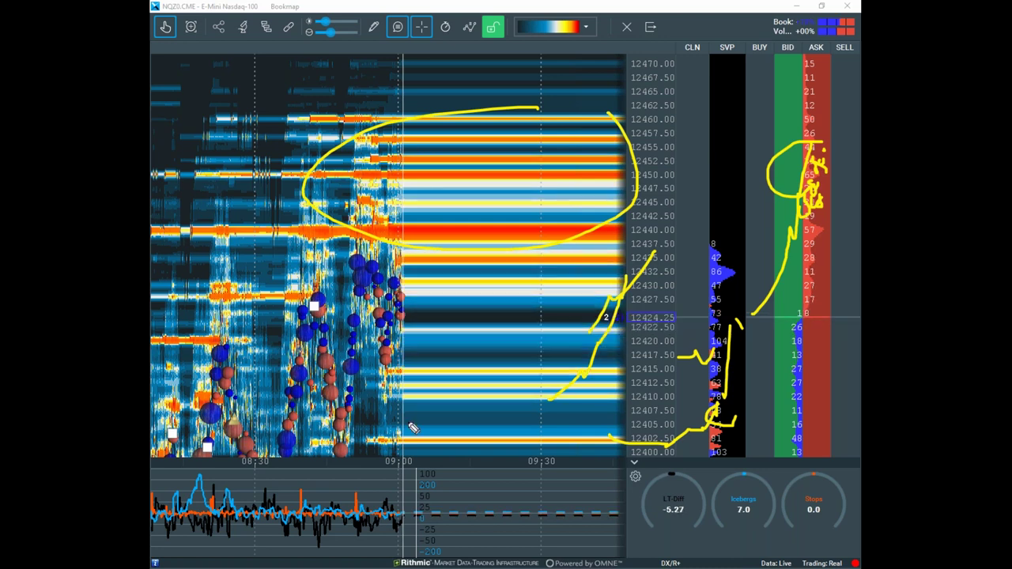
mouse_move(448, 466)
left_mouse_down()
mouse_move(489, 479)
mouse_move(546, 396)
mouse_move(569, 207)
left_mouse_up()
mouse_move(447, 239)
left_mouse_down()
mouse_move(474, 170)
mouse_move(512, 120)
left_mouse_up()
left_click_drag(521, 263, 528, 266)
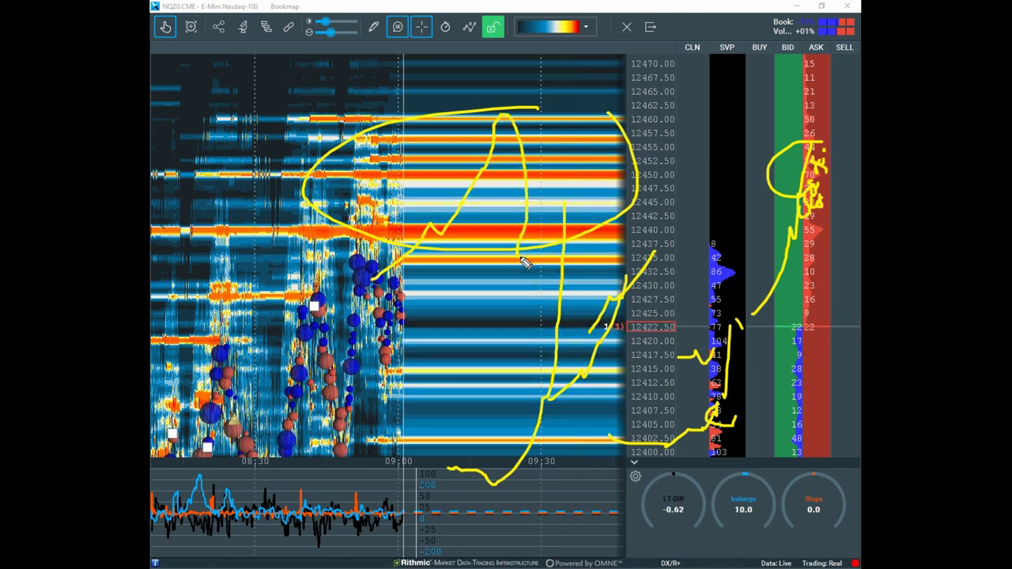
left_click_drag(532, 485, 532, 512)
left_click_drag(422, 110, 593, 105)
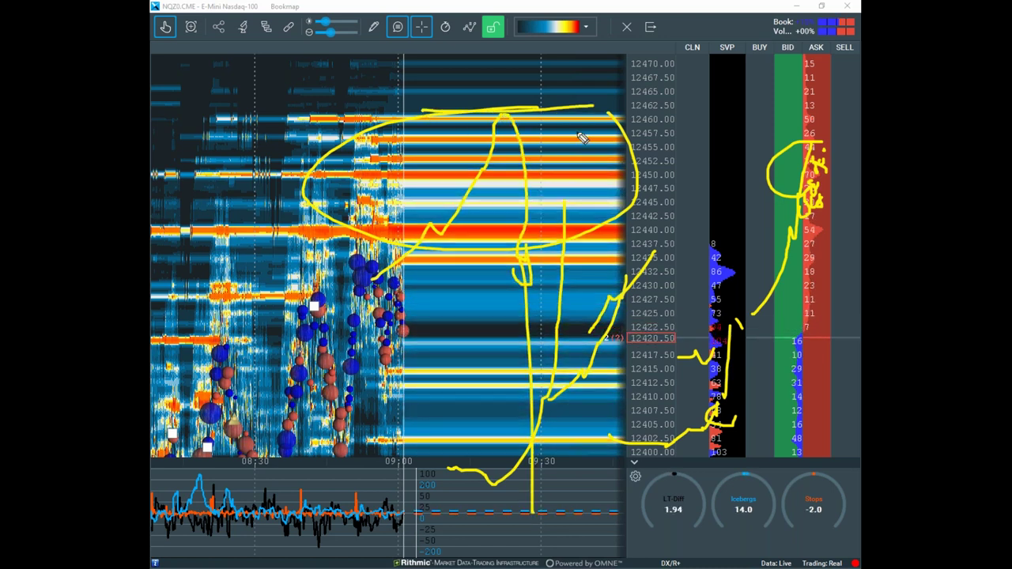
left_click_drag(359, 265, 603, 241)
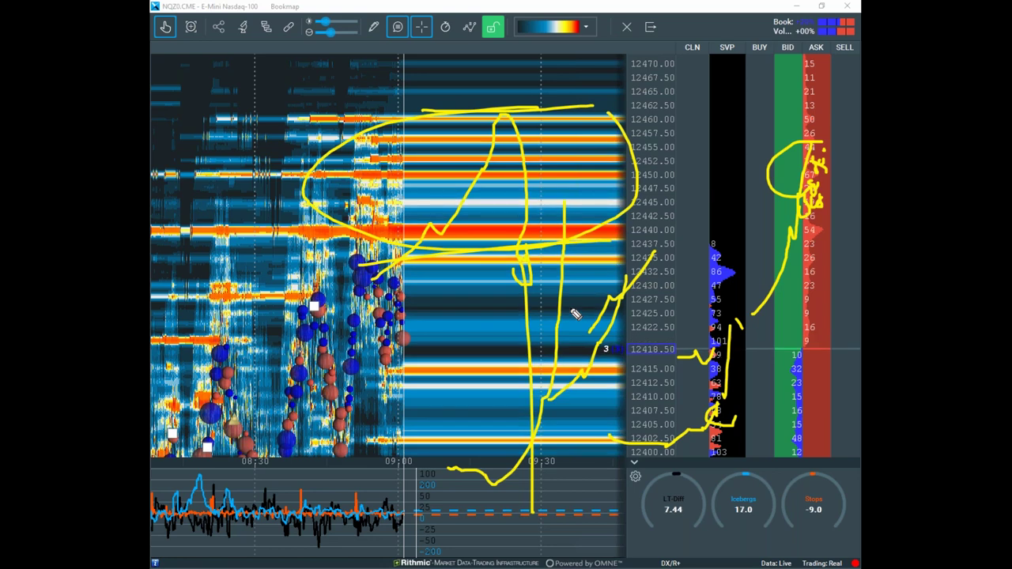
Circle the drop's target below 12400, sketch a second rise and rejection from the sell zone, and clear all the sketches.
left_click_drag(490, 519, 553, 494)
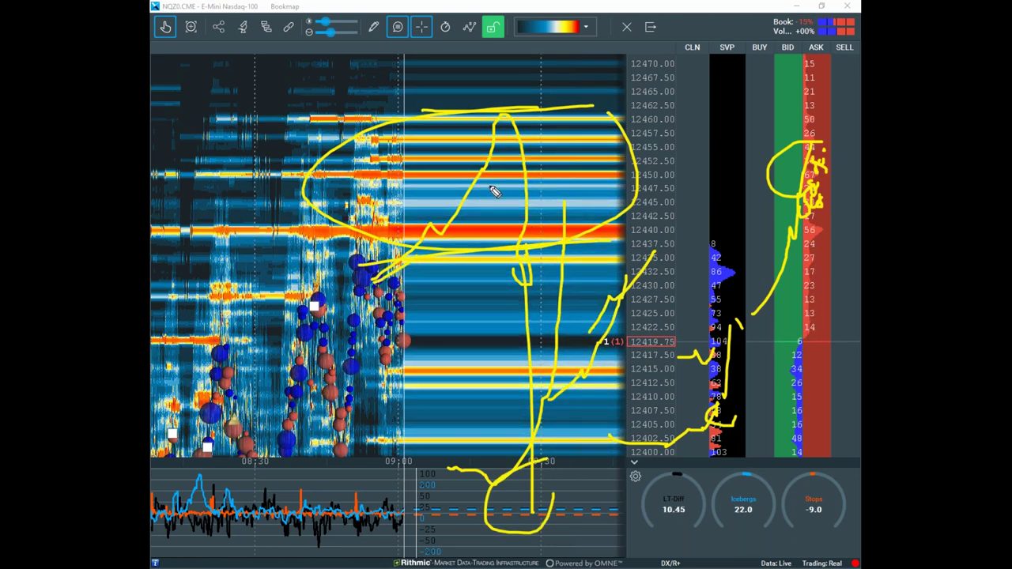
left_click_drag(467, 251, 514, 168)
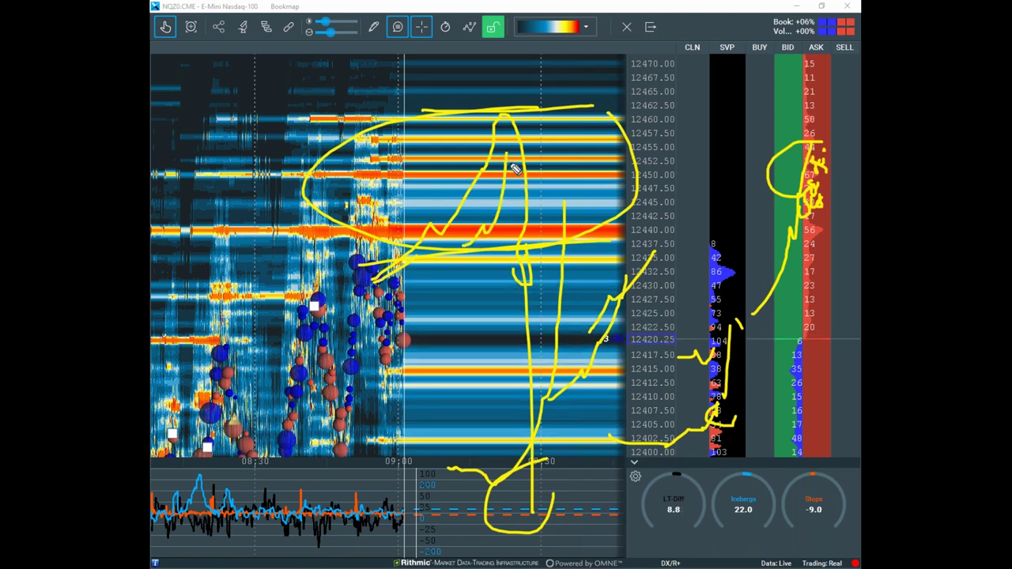
left_click_drag(544, 119, 538, 241)
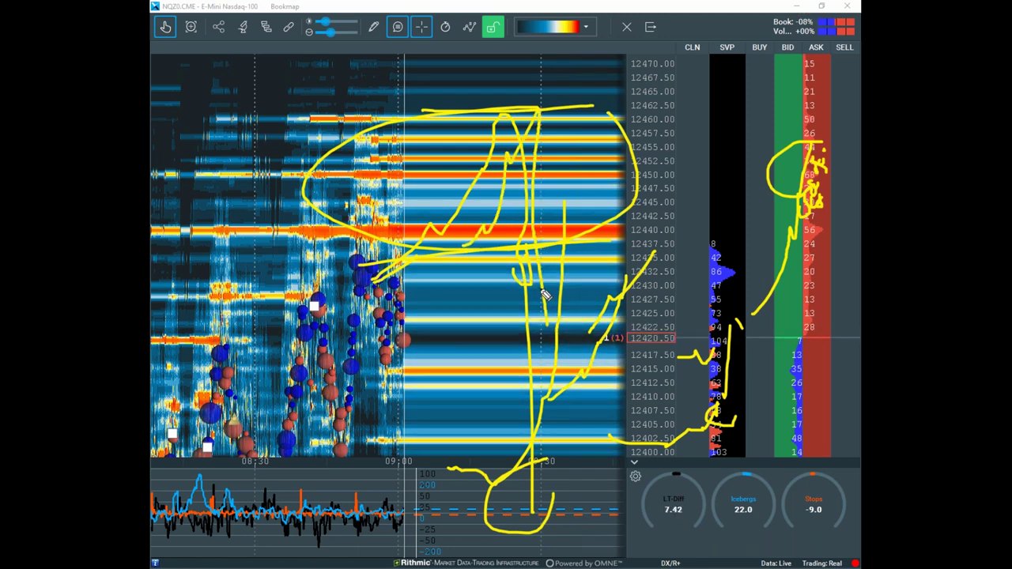
mouse_move(566, 500)
left_mouse_down()
mouse_move(603, 530)
mouse_move(634, 495)
left_mouse_up()
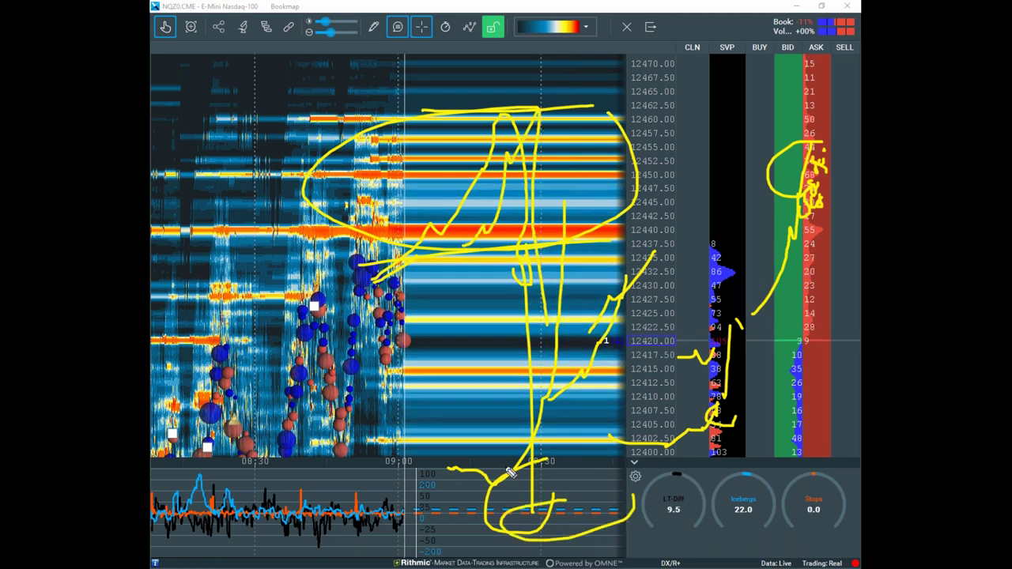
left_click_drag(564, 202, 612, 429)
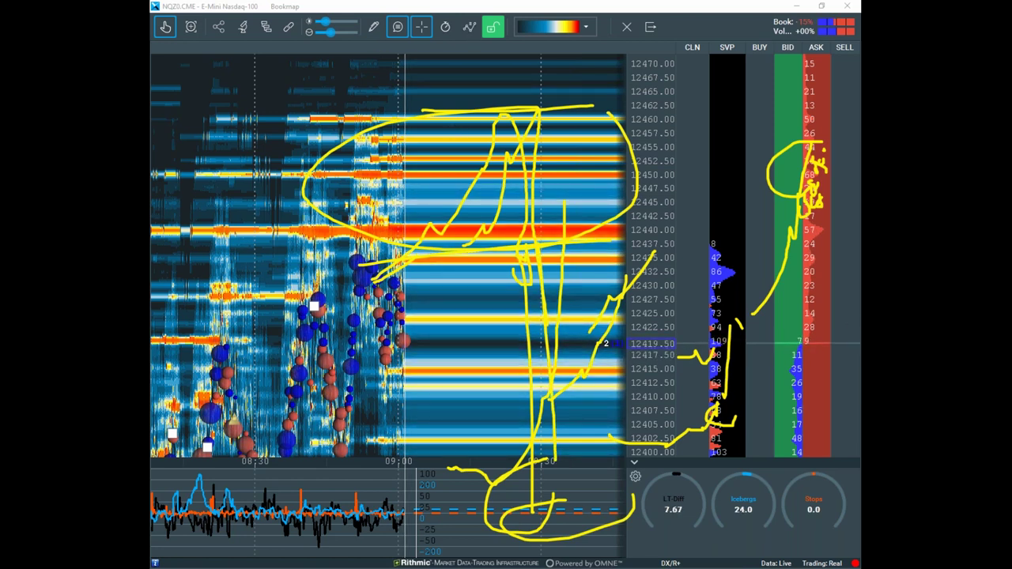
key("Escape")
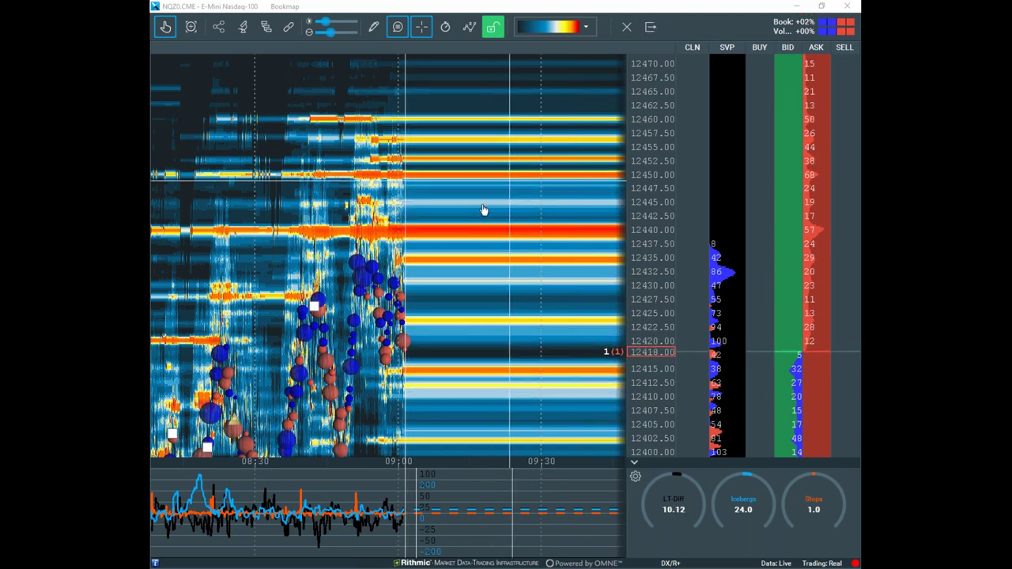
Examine the wider NQZ0 heatmap from before 08:00 across prices of about 12350 to 12520.
scroll(488, 134, "down", 2)
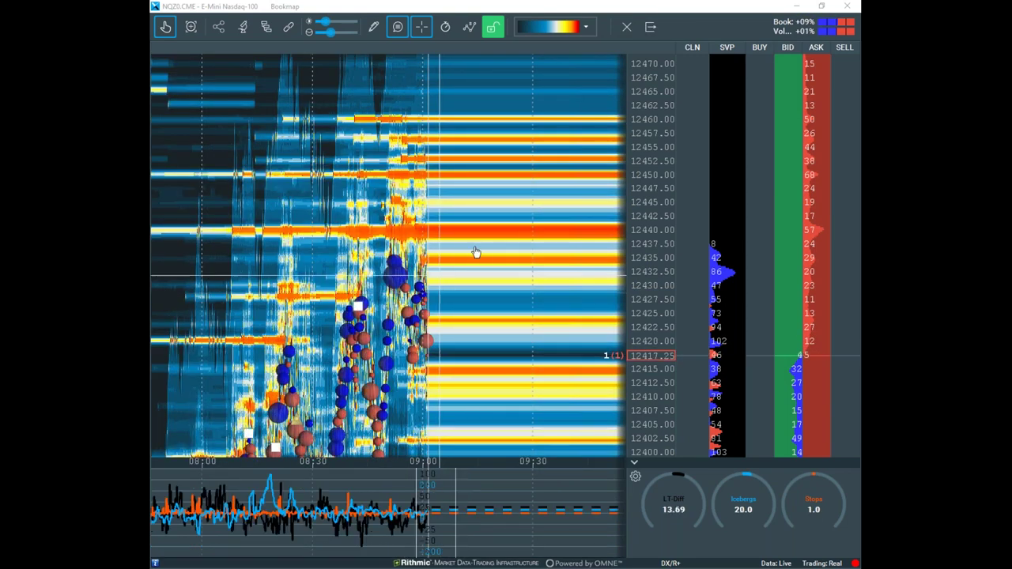
scroll(649, 180, "down", 4)
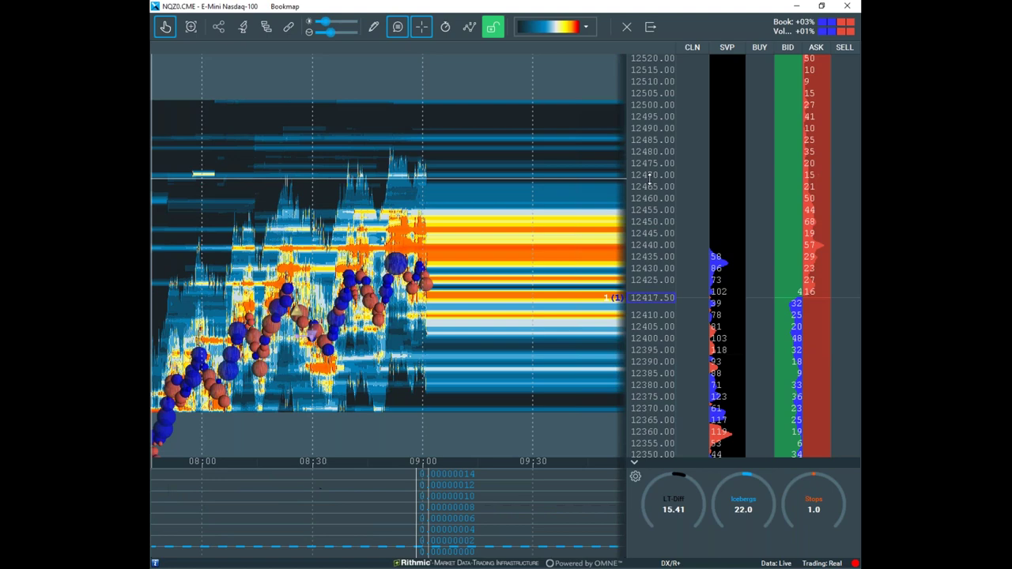
scroll(649, 177, "up", 2)
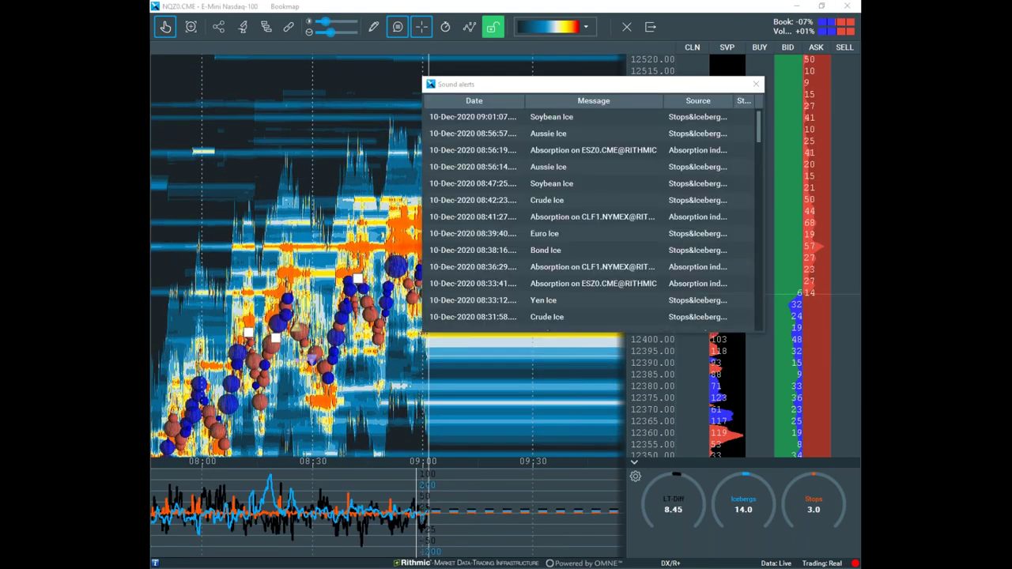
Bring the main Bookmap window into view, move the Sound alerts list away, and open the SPY@DXFEED chart.
left_click_drag(858, 60, 352, 36)
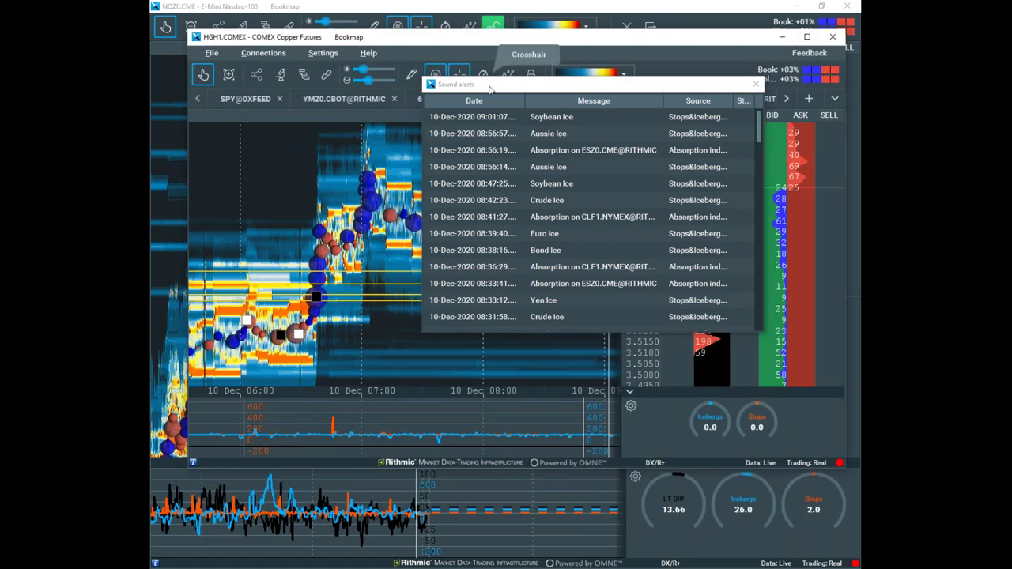
left_click_drag(489, 88, 204, 98)
left_click(244, 102)
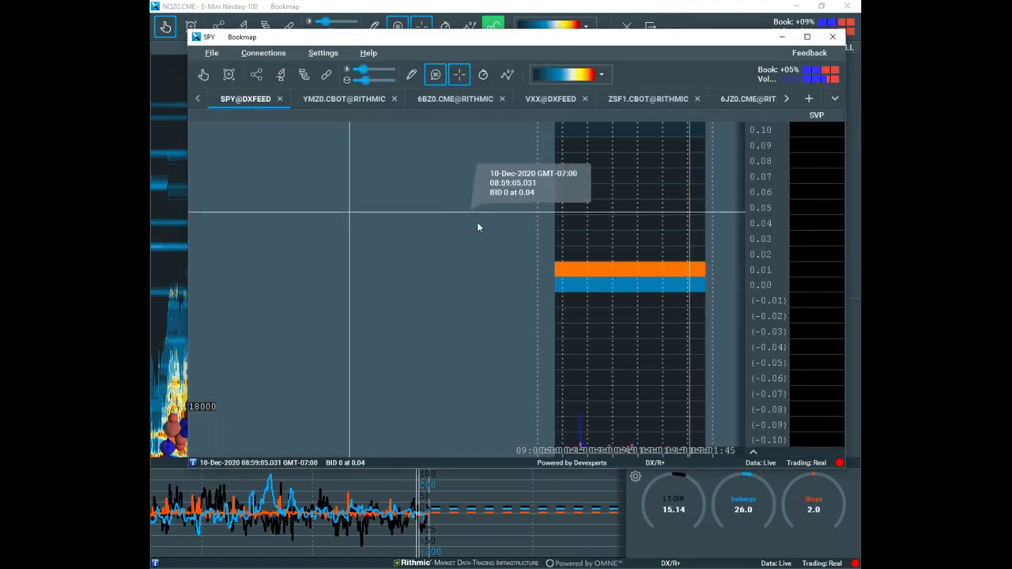
Examine the SPY heatmap and its traded volume back to about 05:00 across a wider price range.
scroll(696, 187, "down", 5)
scroll(761, 194, "down", 4)
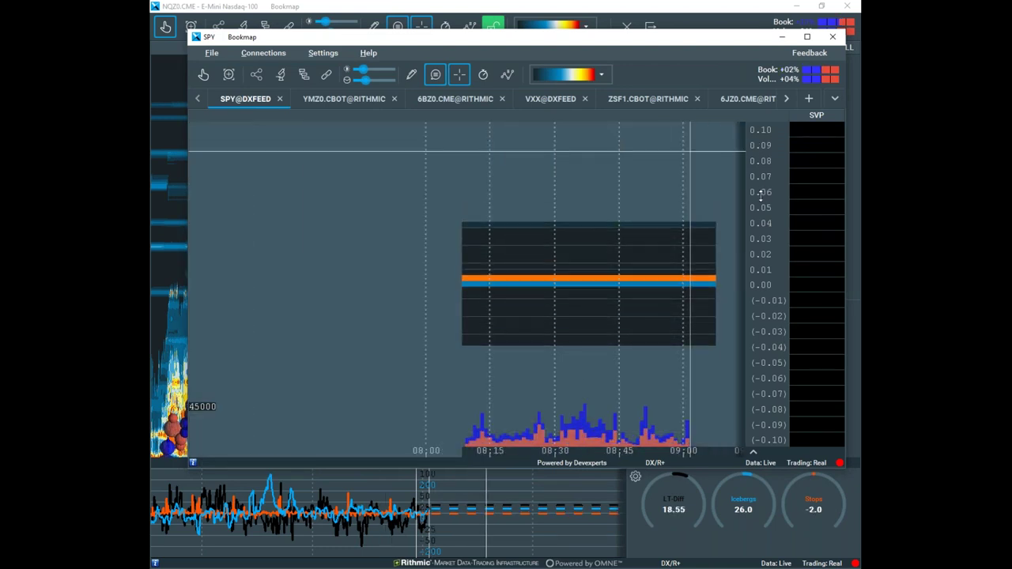
scroll(599, 206, "down", 3)
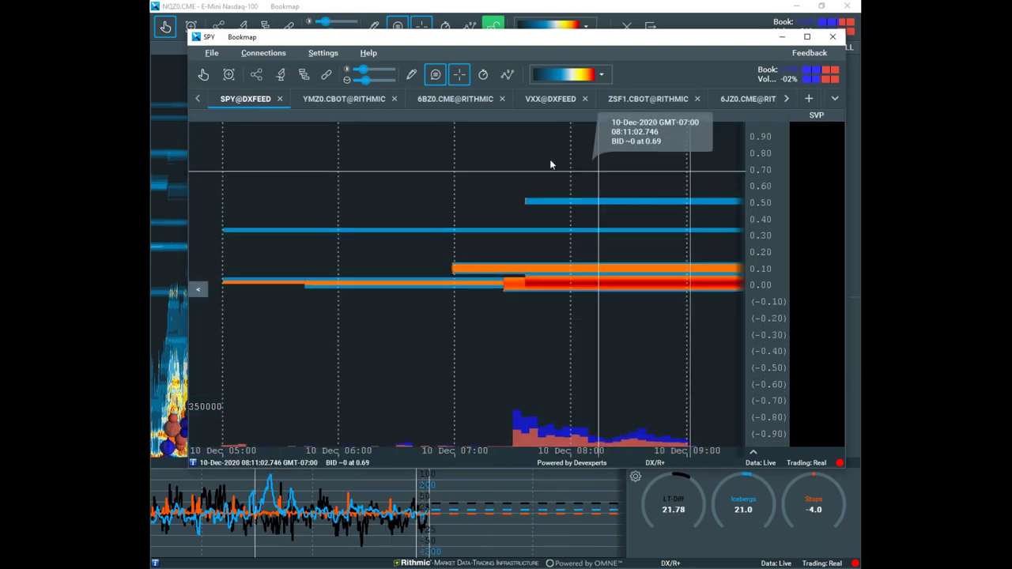
Maximize the Bookmap chart window and switch it to the QQQ@DXFEED instrument.
left_click(834, 100)
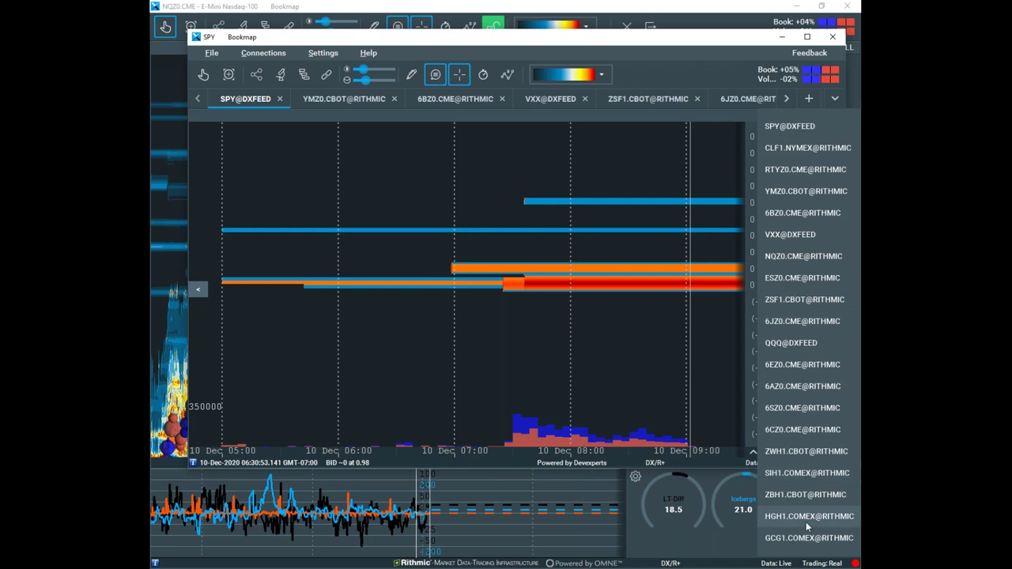
left_click_drag(603, 40, 579, 26)
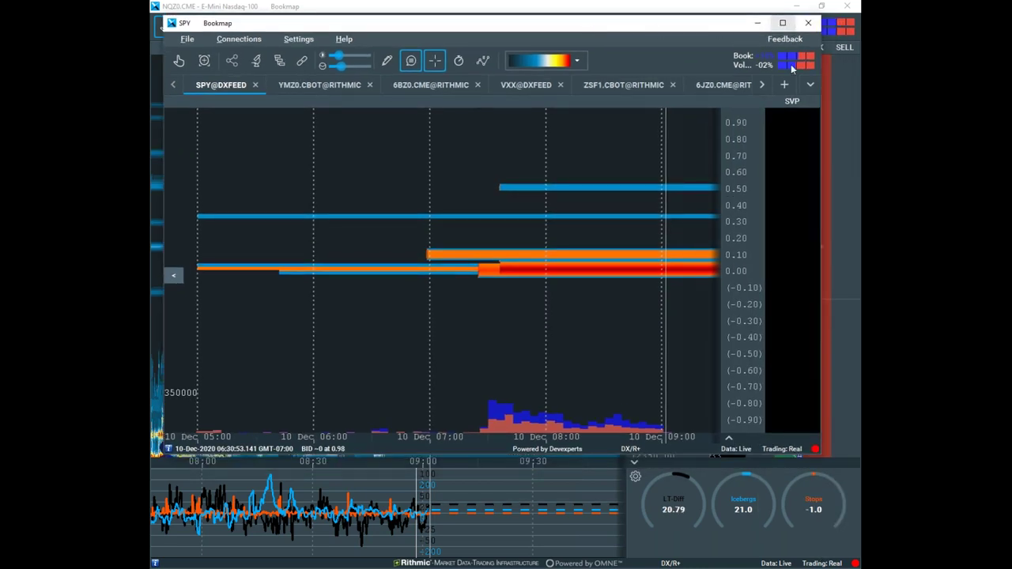
left_click(782, 23)
left_click(851, 65)
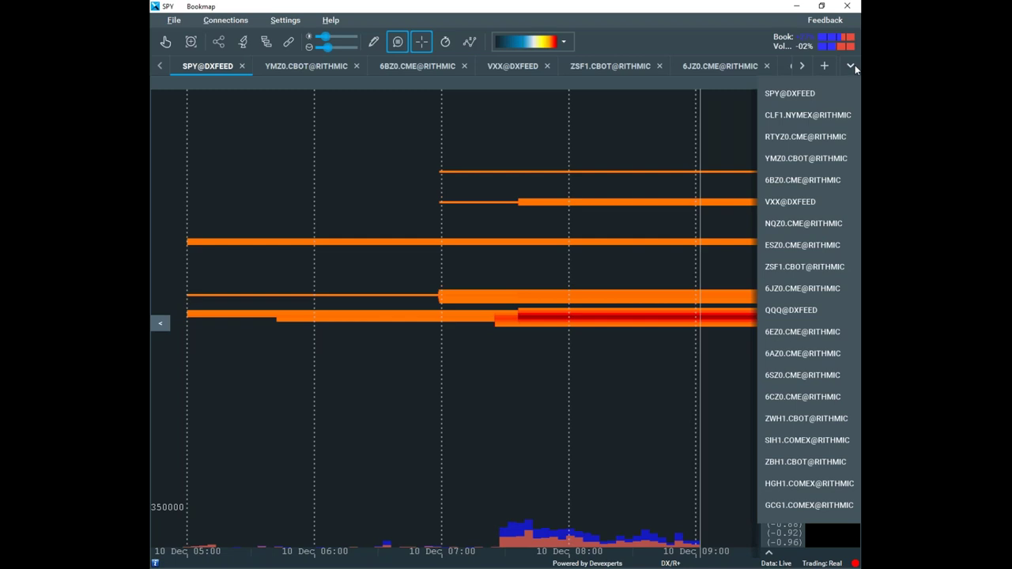
left_click(670, 144)
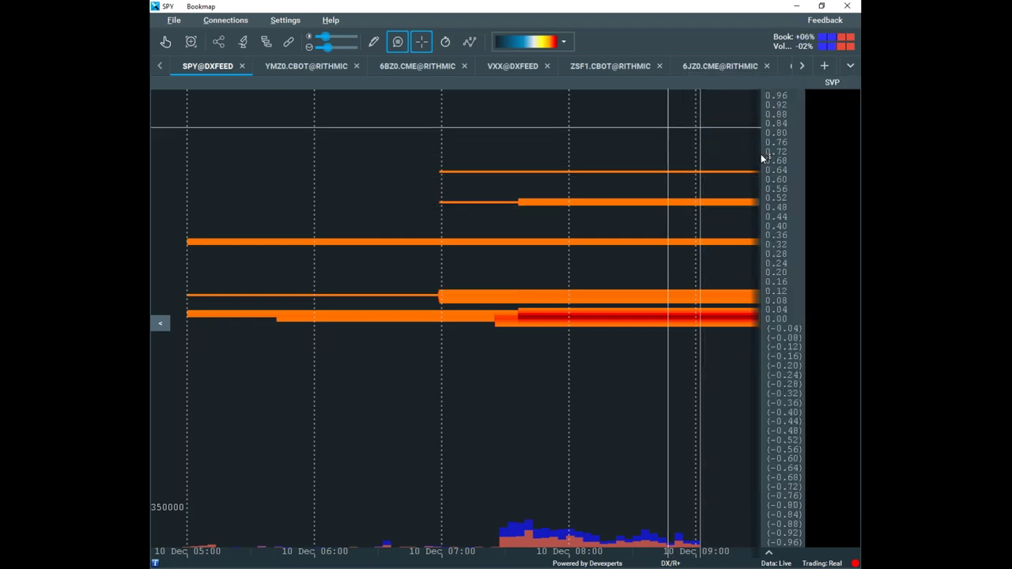
left_click(849, 65)
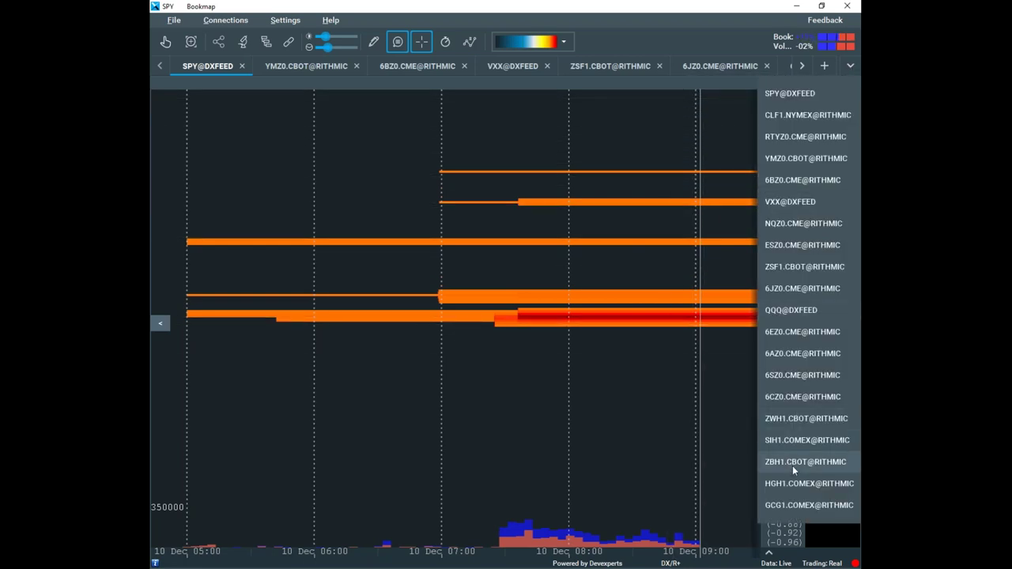
left_click(791, 310)
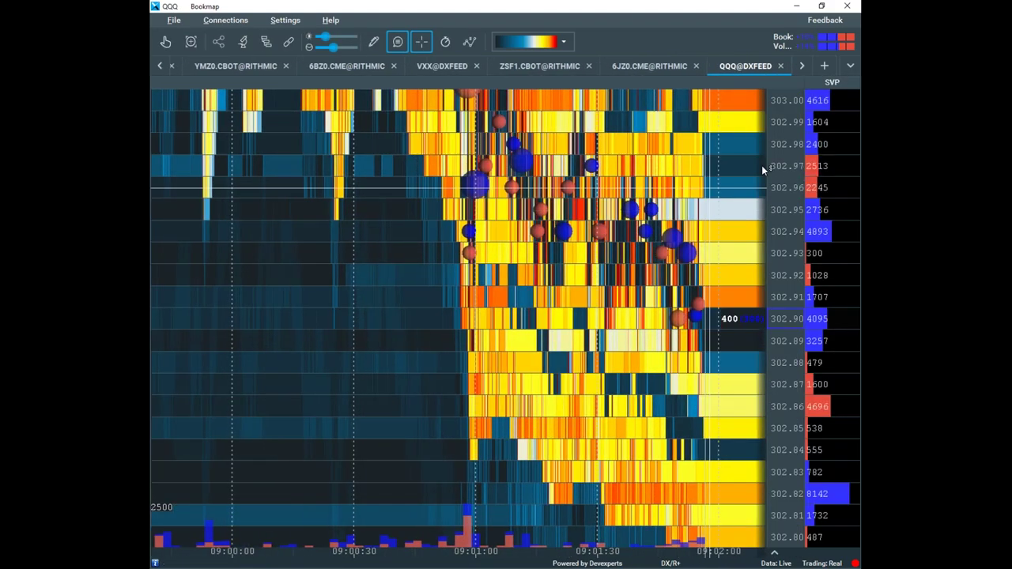
Examine the QQQ heatmap from before 07:30 across prices of about 299 to 306.
left_click_drag(784, 203, 779, 307)
scroll(396, 261, "down", 6)
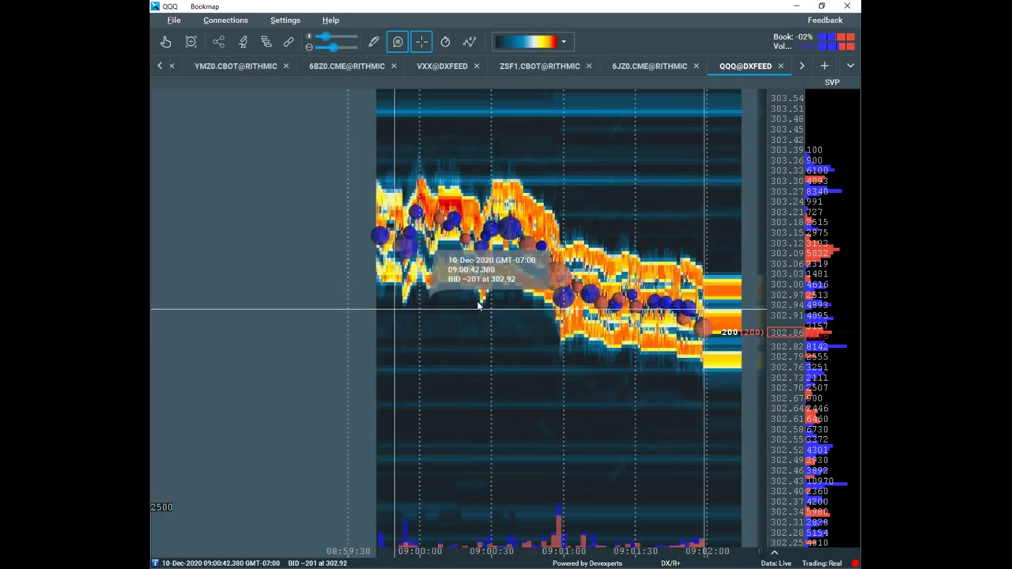
scroll(553, 255, "down", 6)
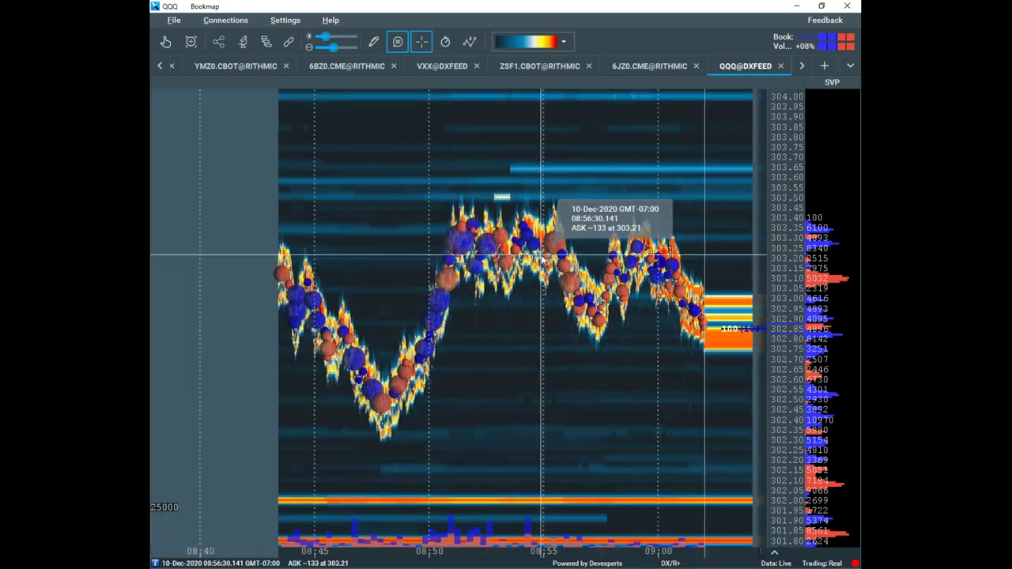
scroll(779, 194, "down", 2)
scroll(779, 193, "down", 4)
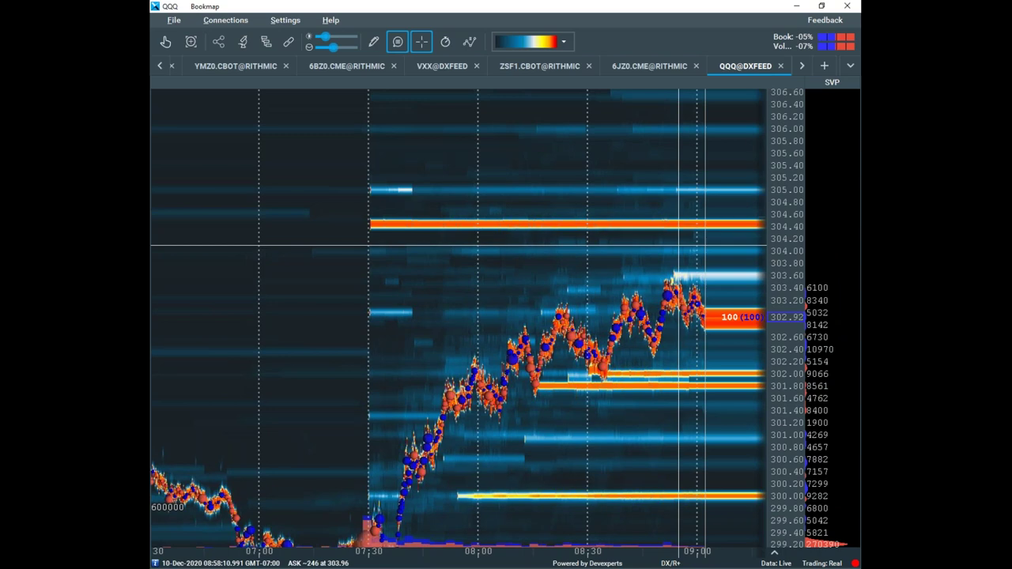
scroll(772, 338, "up", 2)
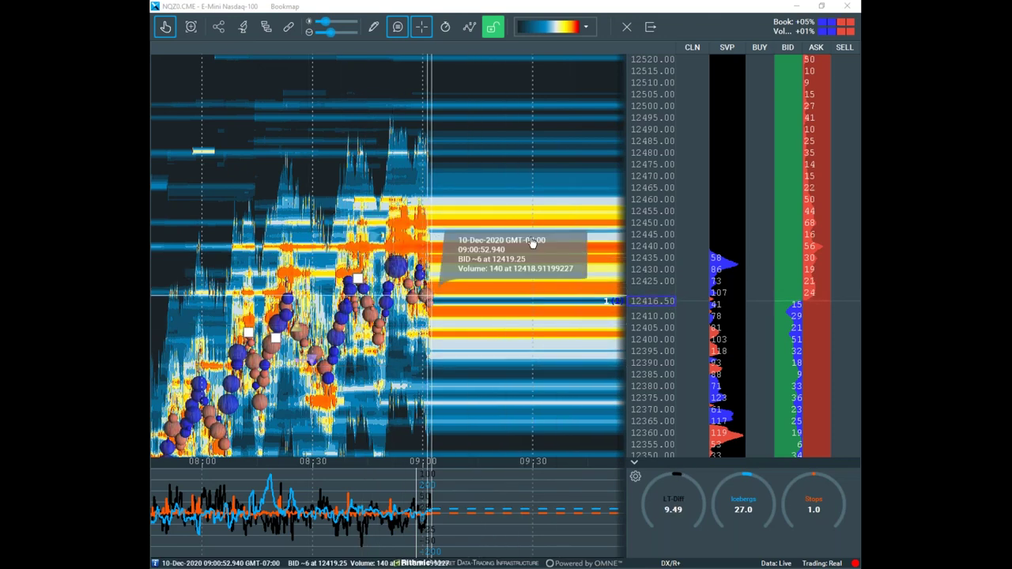
Place the QQQ window over the NQZ0 heatmap and clear the old sketches.
left_click_drag(858, 87, 284, 57)
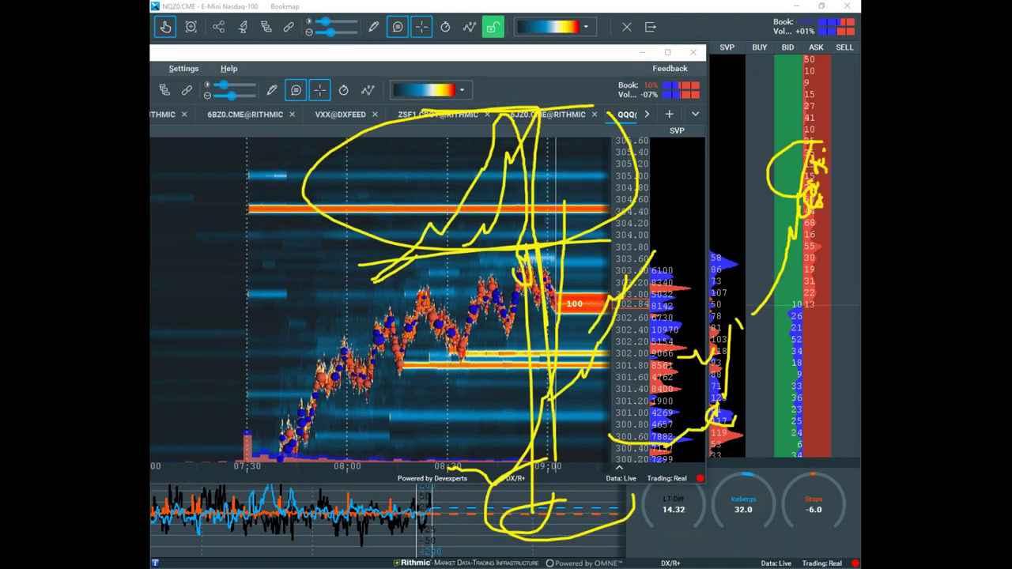
key("Escape")
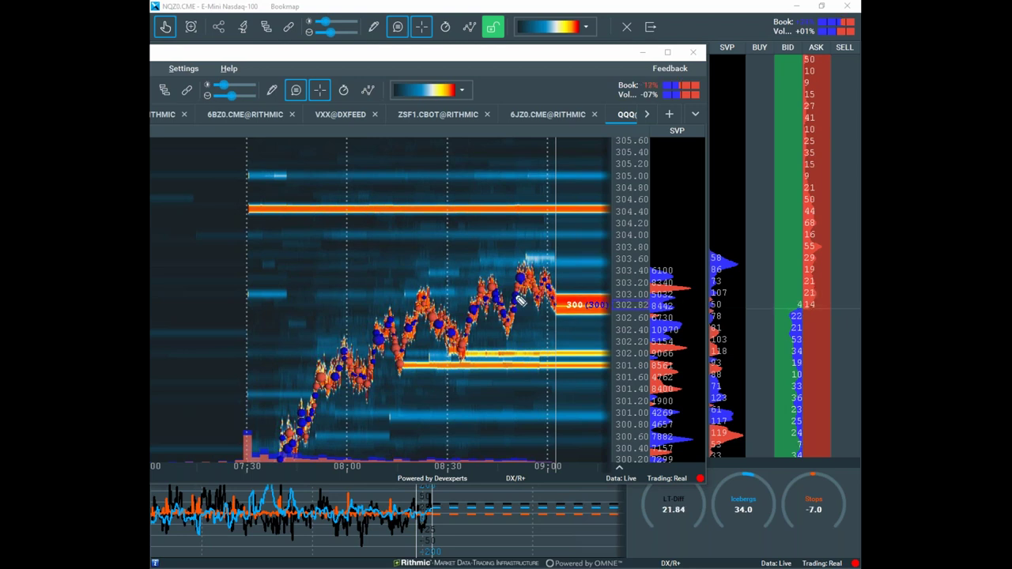
Sketch a QQQ rise to the sell orders near 304.40 and a drop to about 300.40, clear it, and move the window away.
mouse_move(529, 287)
left_mouse_down()
mouse_move(566, 208)
mouse_move(596, 323)
left_mouse_up()
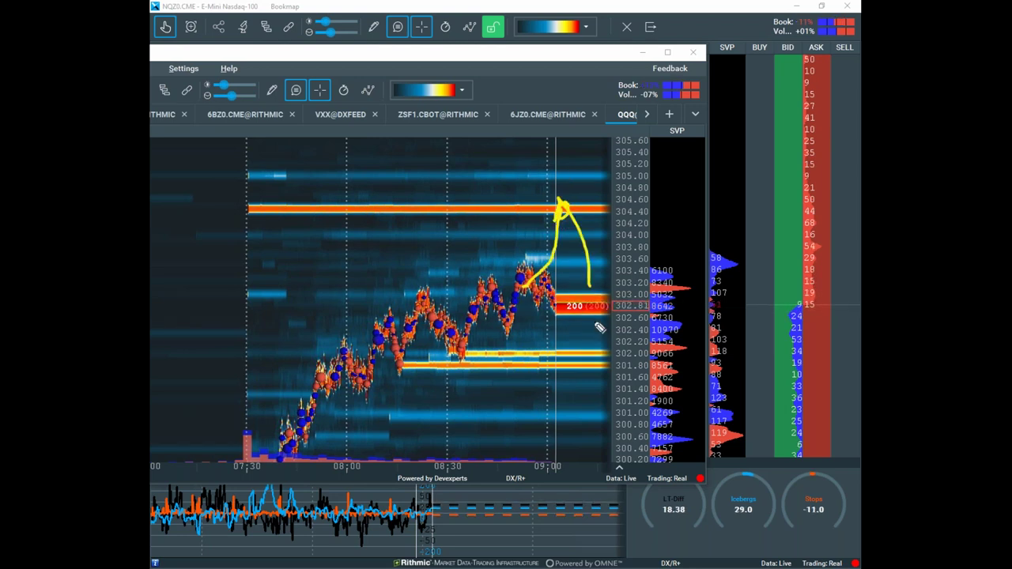
mouse_move(585, 361)
left_mouse_down()
mouse_move(591, 445)
mouse_move(624, 436)
left_mouse_up()
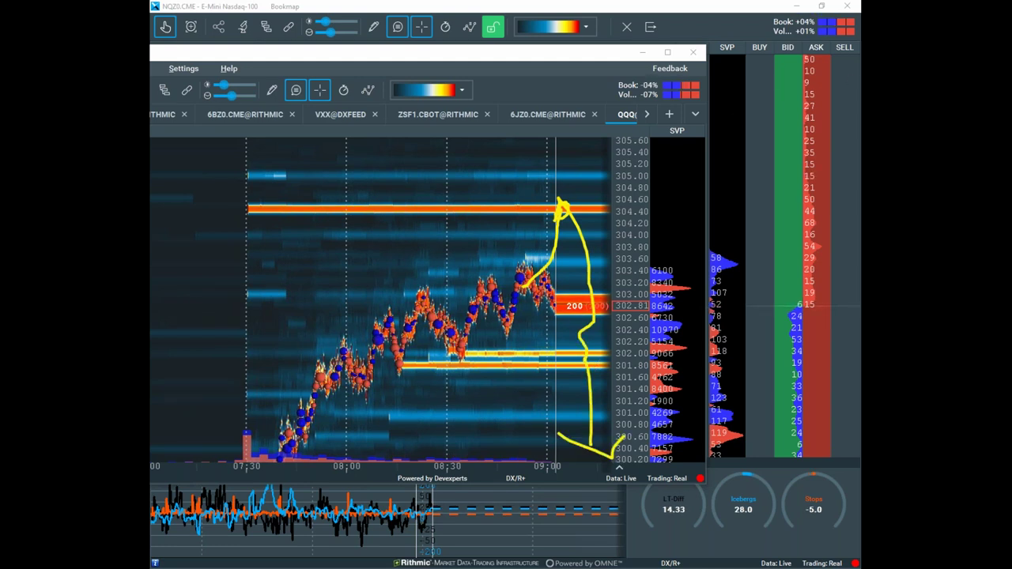
key("Escape")
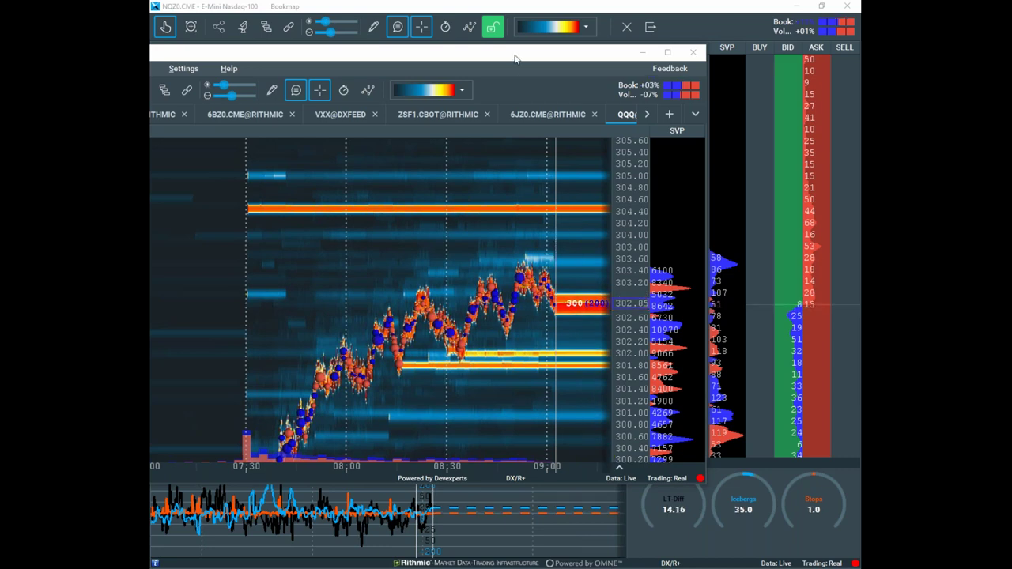
left_click_drag(514, 55, 0, 56)
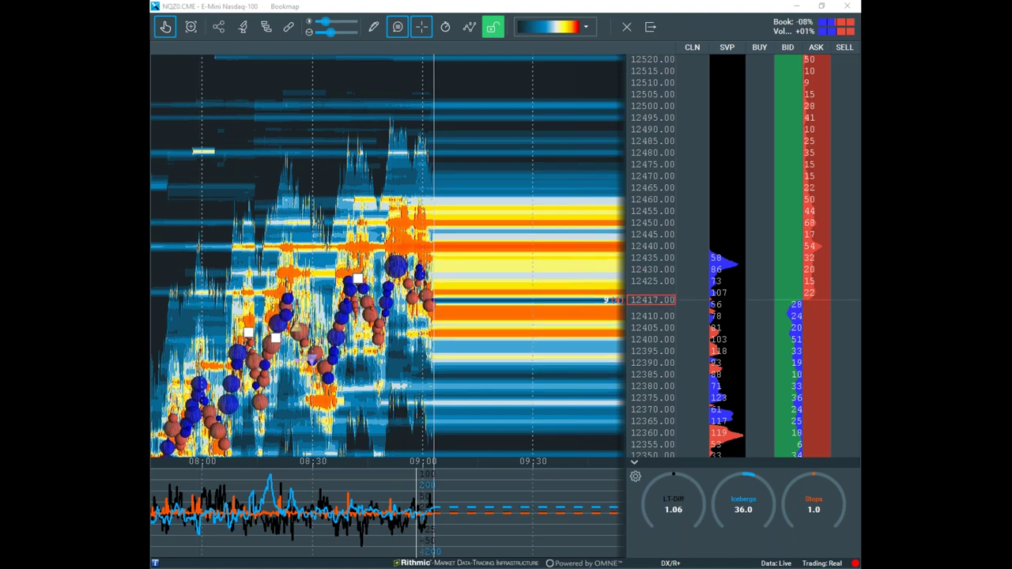
Examine NQZ0 liquidity across prices of about 12160 to 12710, and move its window away to reveal the /NQ chart.
left_click_drag(462, 6, 484, 13)
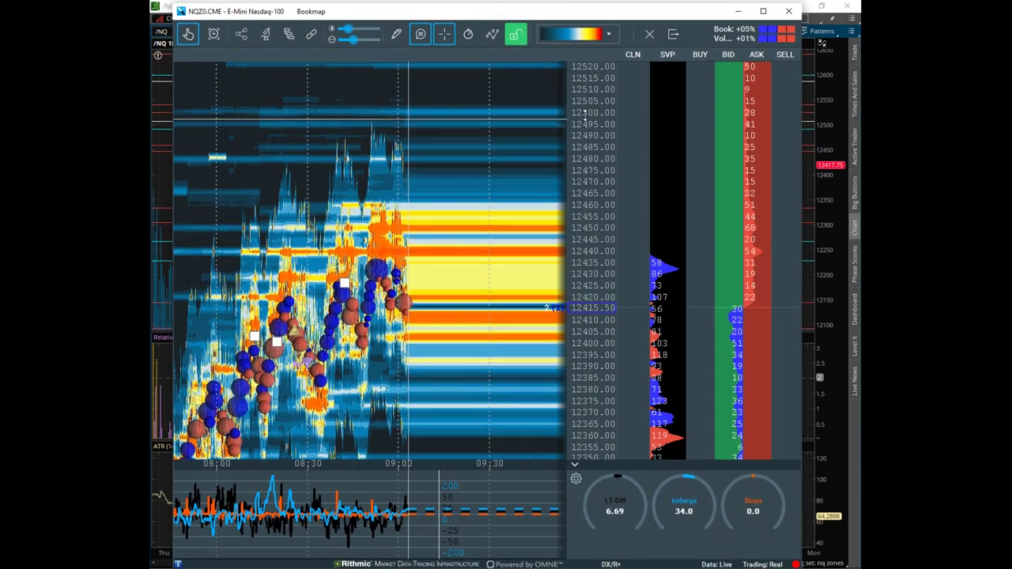
left_click_drag(575, 167, 575, 168)
scroll(537, 148, "down", 2)
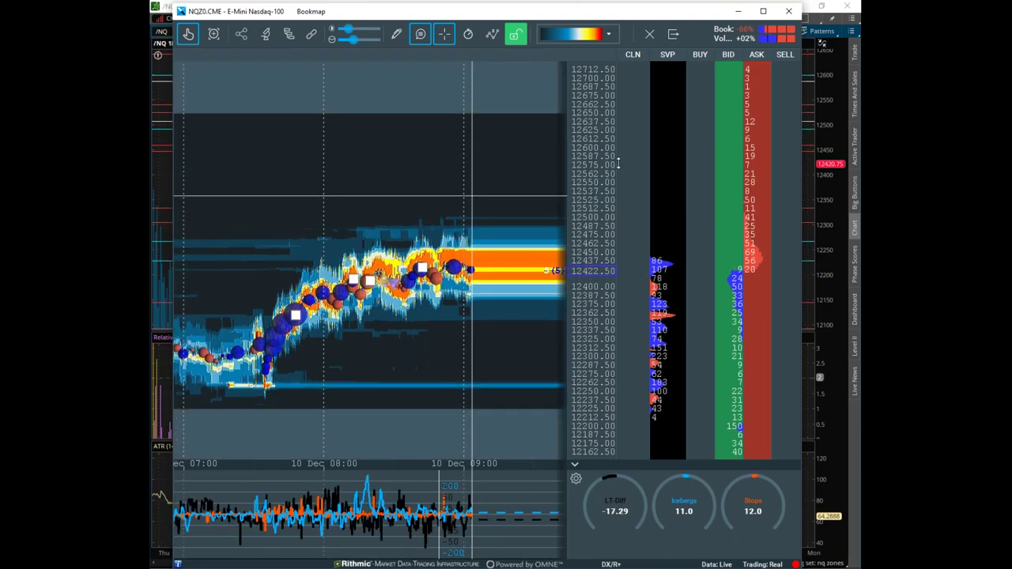
left_click_drag(630, 172, 626, 293)
left_click_drag(629, 12, 1011, 103)
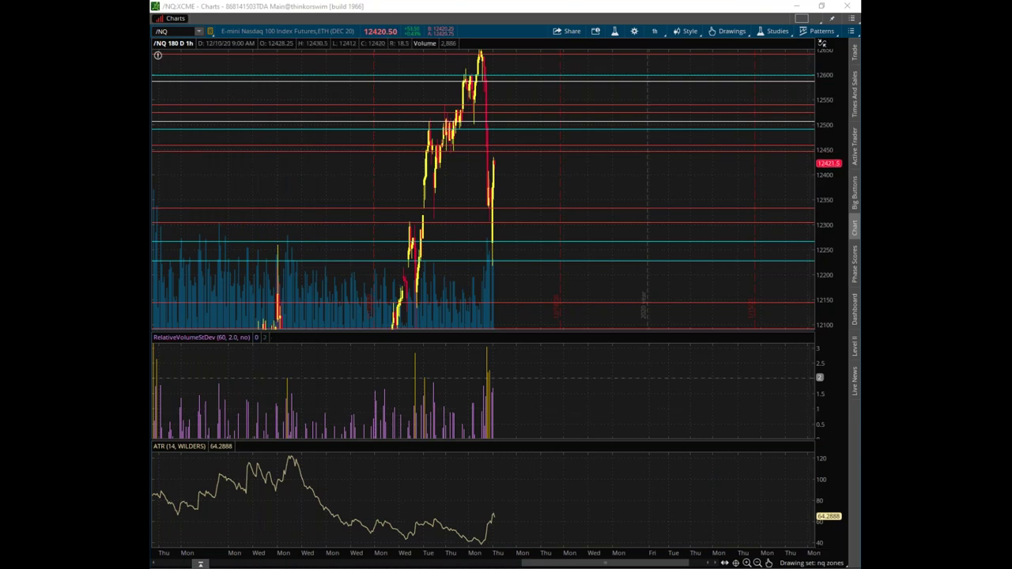
Switch to the ESZ0 Bookmap chart and widen its price range to about 3595 to 3745.
key("alt+Tab")
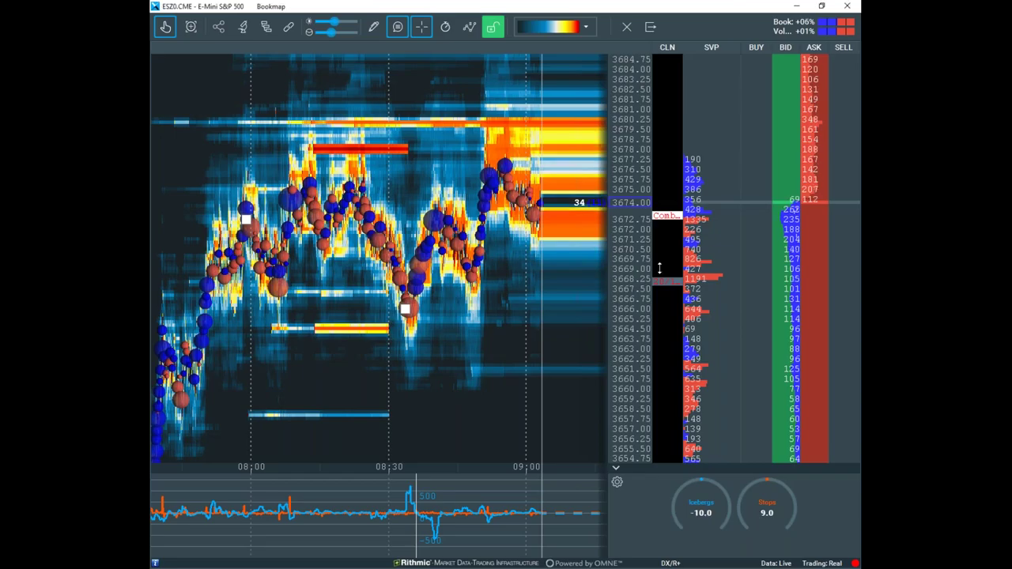
left_click_drag(653, 156, 630, 269)
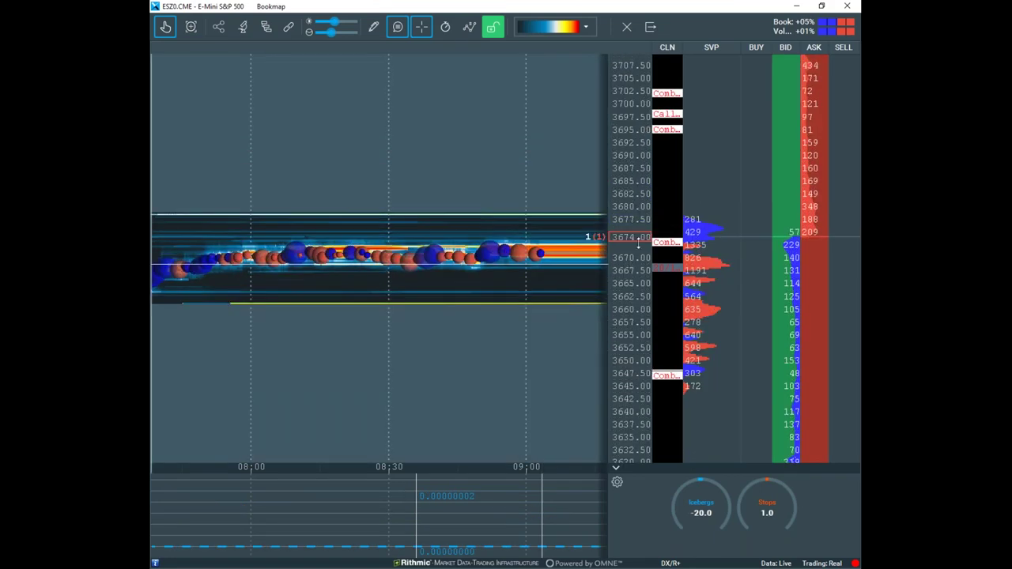
scroll(652, 213, "down", 5)
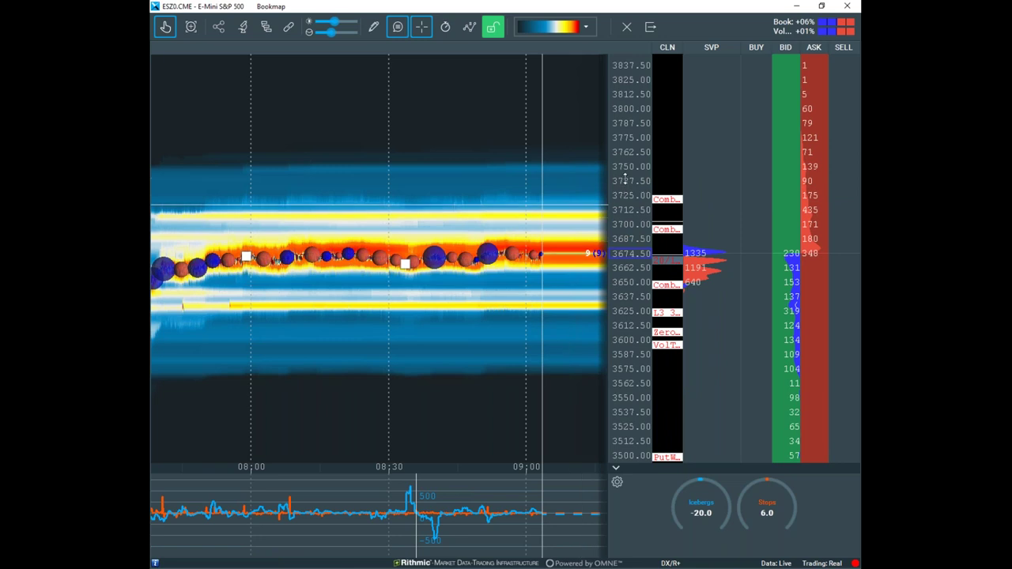
scroll(627, 182, "up", 3)
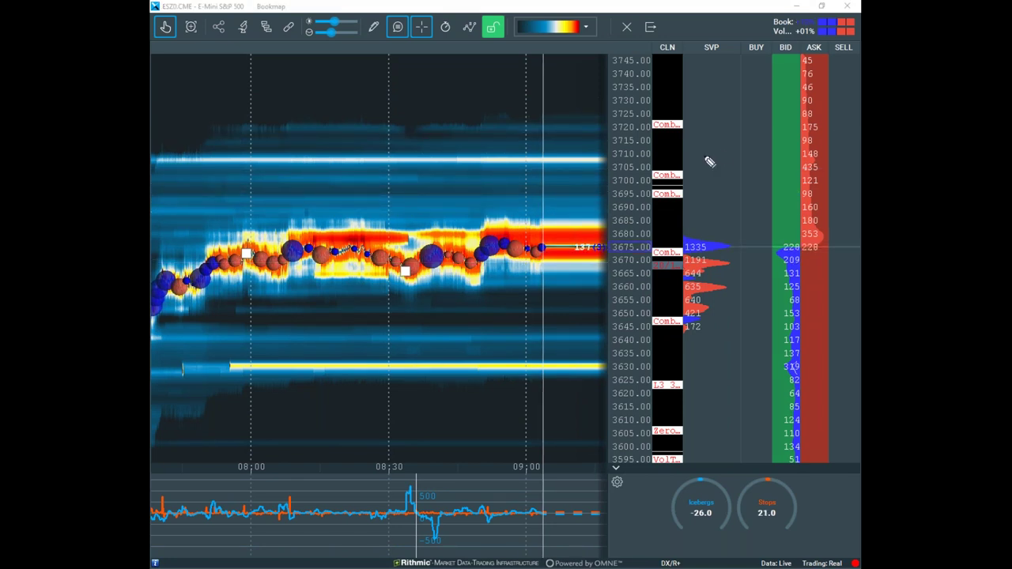
Circle the ESZ0 note levels around 3695 to 3720 and 3595 to 3625, mark those near 3674 and 3647, and clear the sketches.
mouse_move(689, 123)
left_mouse_down()
mouse_move(603, 158)
mouse_move(658, 204)
mouse_move(711, 128)
mouse_move(668, 124)
left_mouse_up()
mouse_move(689, 370)
left_mouse_down()
mouse_move(678, 390)
mouse_move(613, 427)
mouse_move(747, 400)
mouse_move(706, 374)
left_mouse_up()
left_click_drag(666, 239, 677, 256)
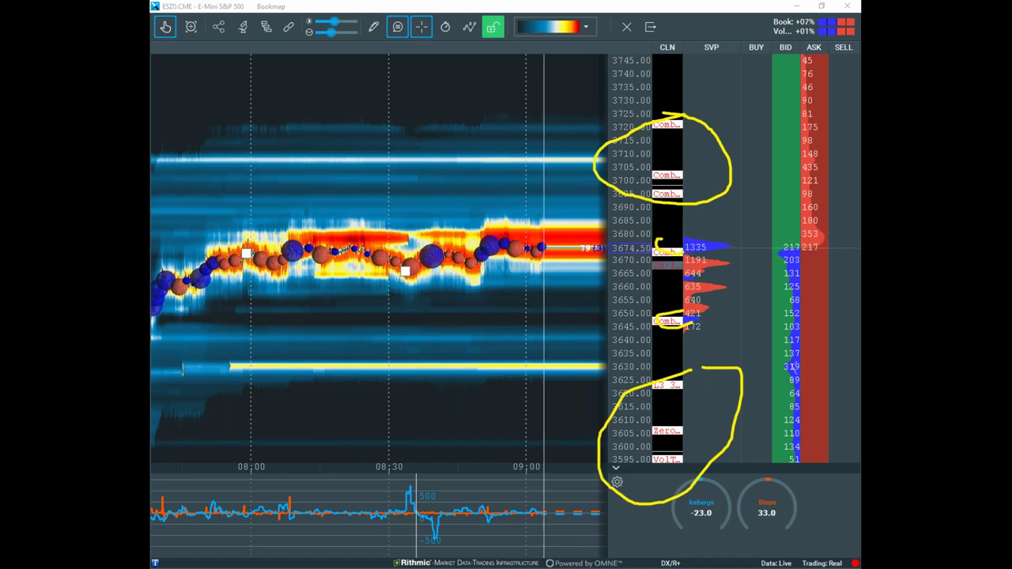
key("Escape")
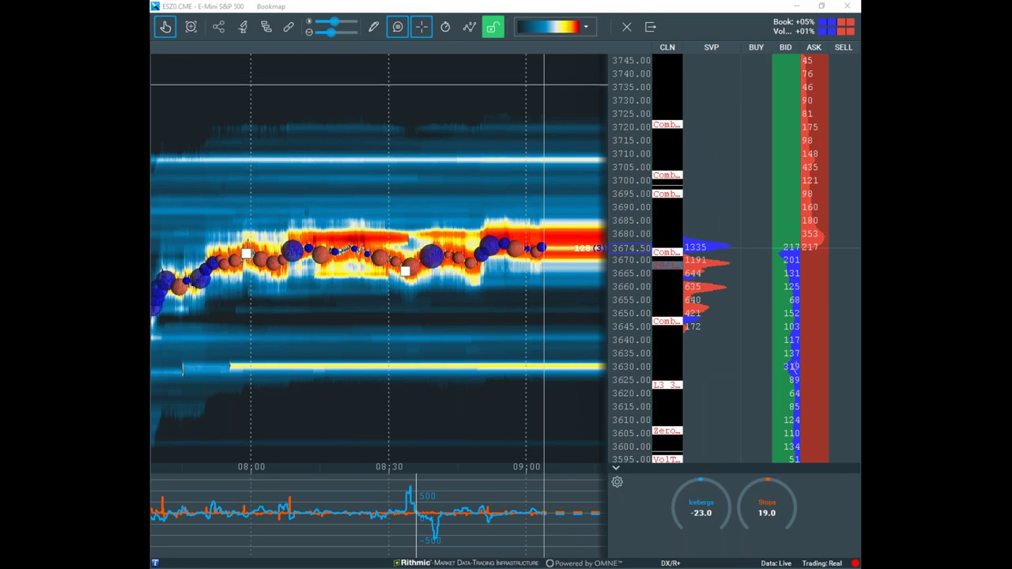
Examine the ESZ0 heatmap from before 07:30 across prices of about 3628 to 3715.
scroll(571, 150, "up", 1)
scroll(625, 141, "up", 5)
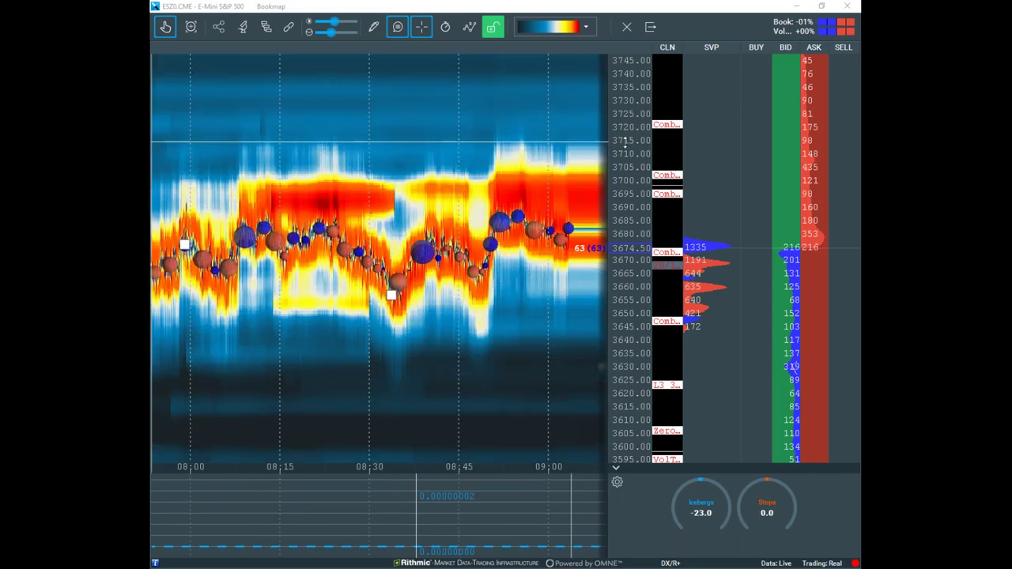
scroll(641, 149, "down", 2)
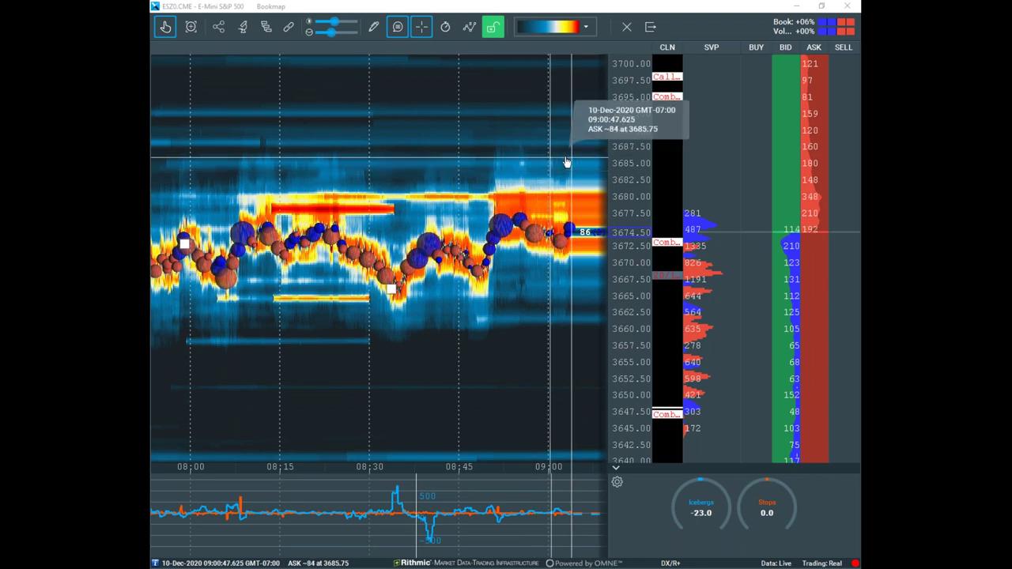
left_click_drag(590, 160, 521, 164)
scroll(520, 164, "down", 3)
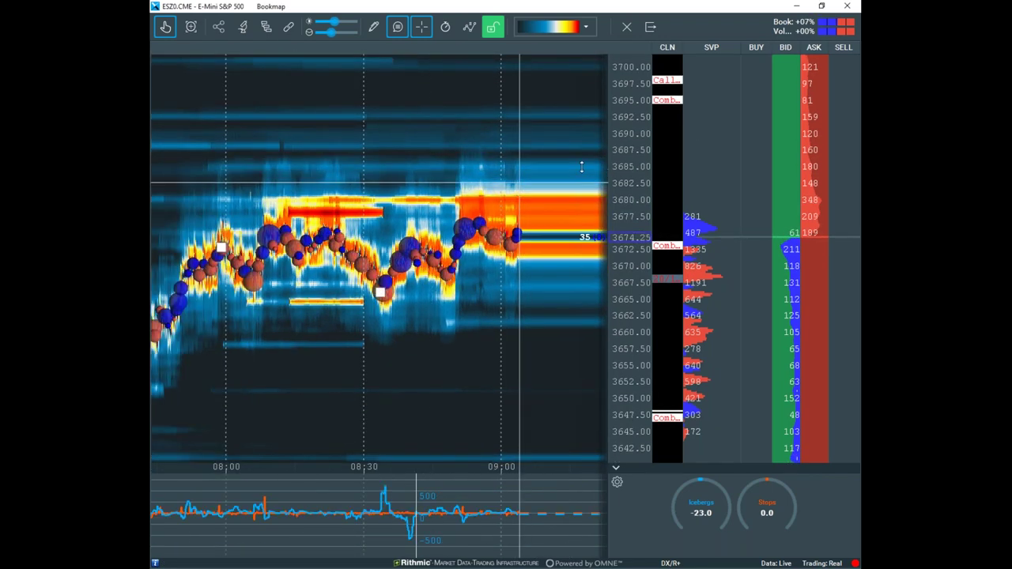
scroll(563, 159, "down", 2)
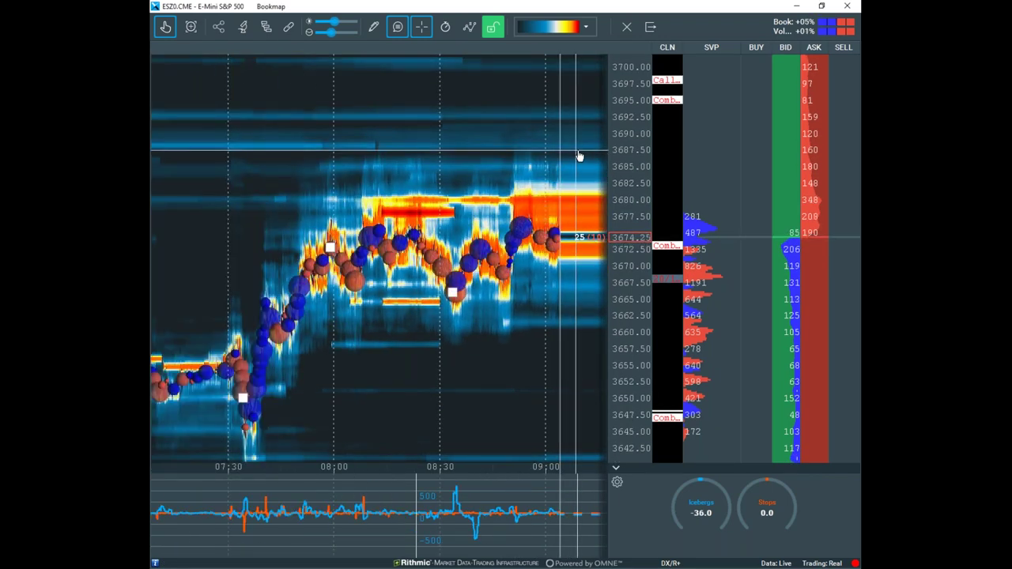
scroll(633, 134, "down", 2)
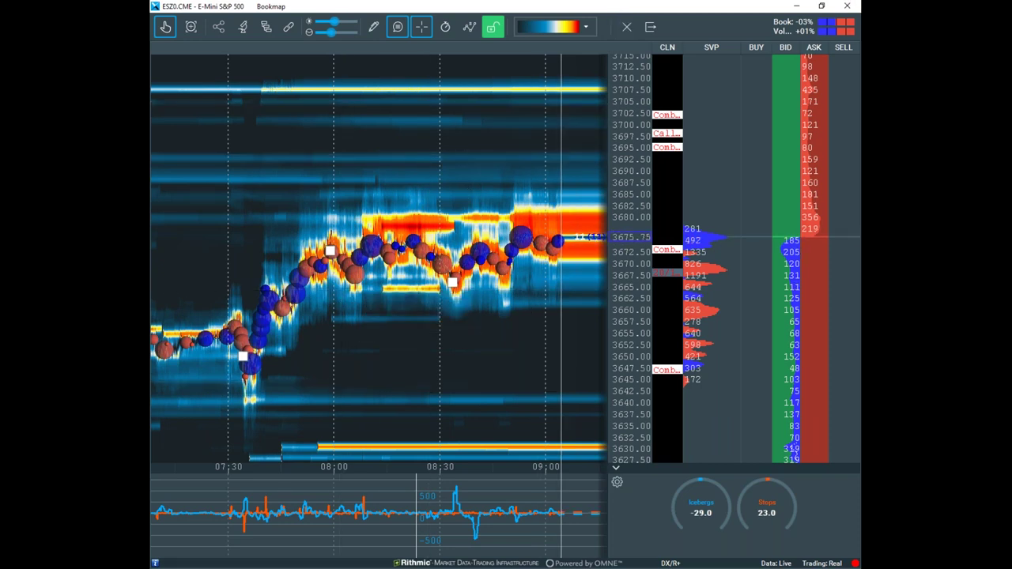
Bring in the thinkorswim /GC hourly chart, maximize it, and widen its price scale to about 1760 to 1940.
left_click_drag(860, 225, 447, 36)
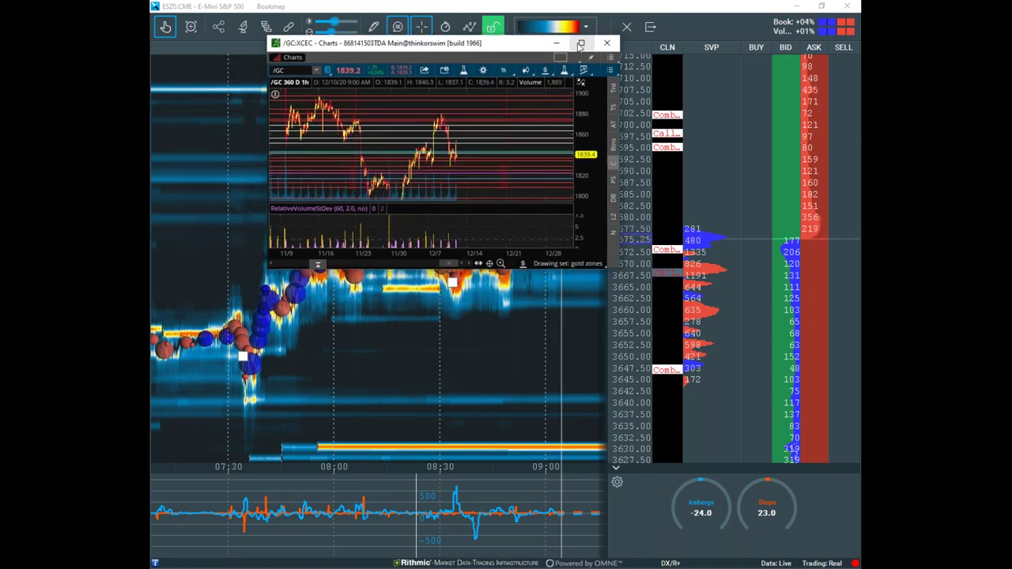
left_click(582, 44)
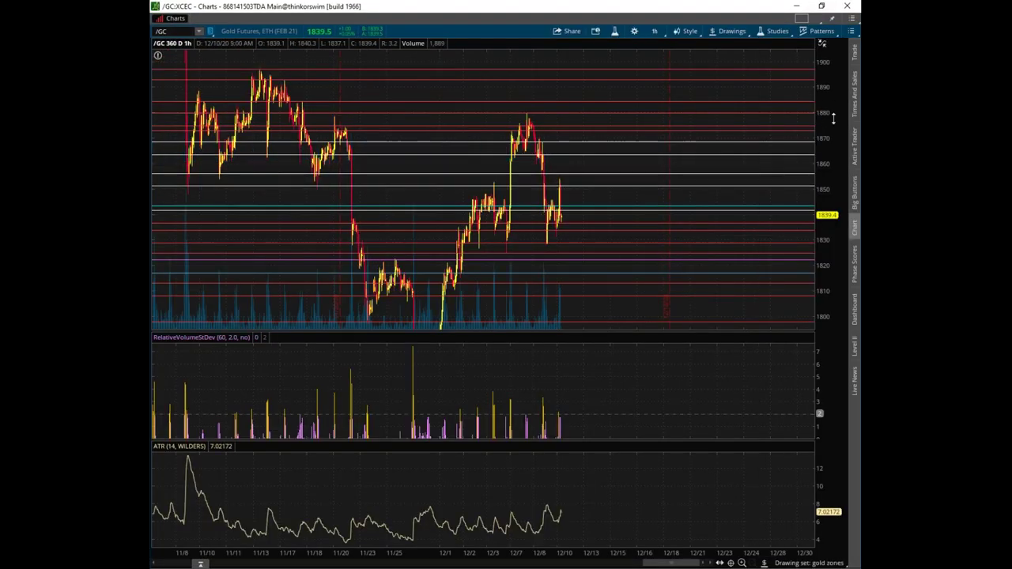
left_click_drag(836, 178, 836, 207)
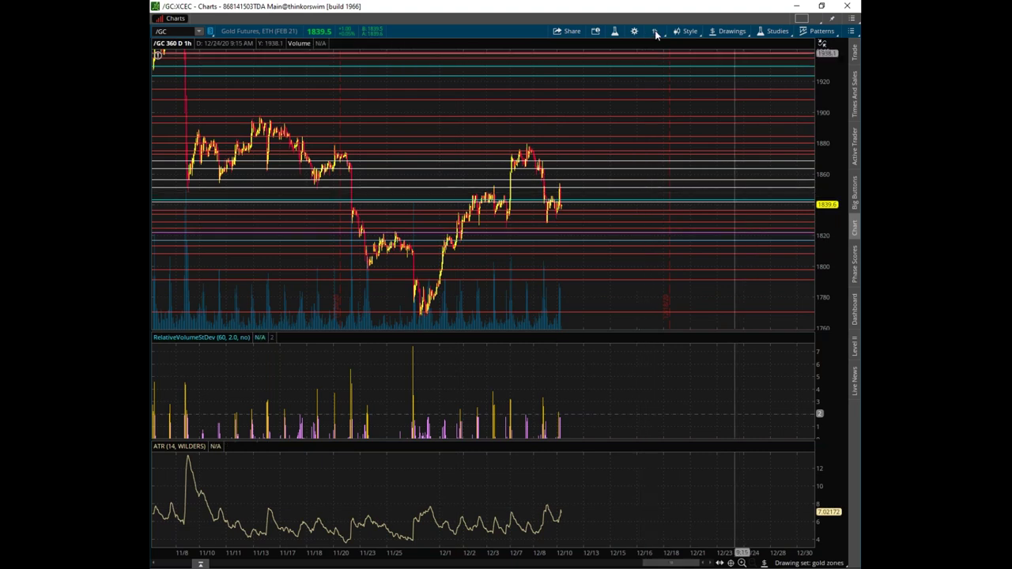
Compress the /GC chart's time axis to show about 10/22 to 12/30 and check the time-axis chart settings.
left_click_drag(598, 549, 779, 544)
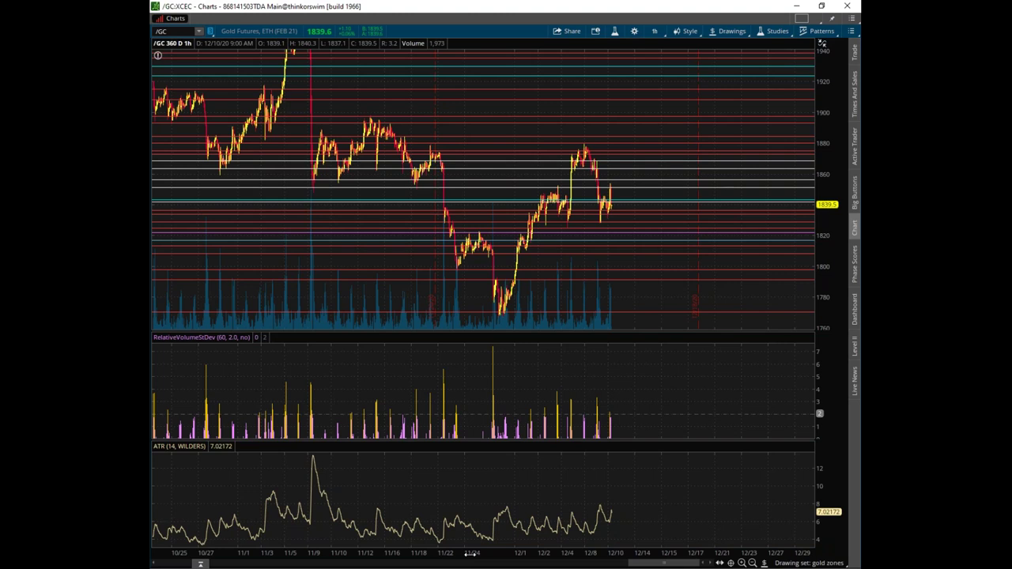
left_click_drag(446, 555, 772, 551)
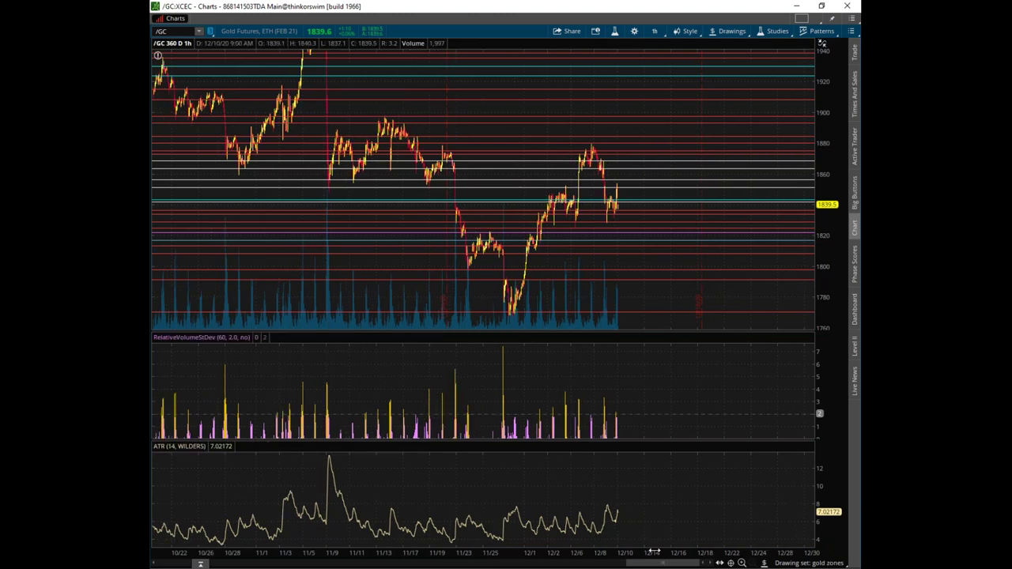
left_click(634, 30)
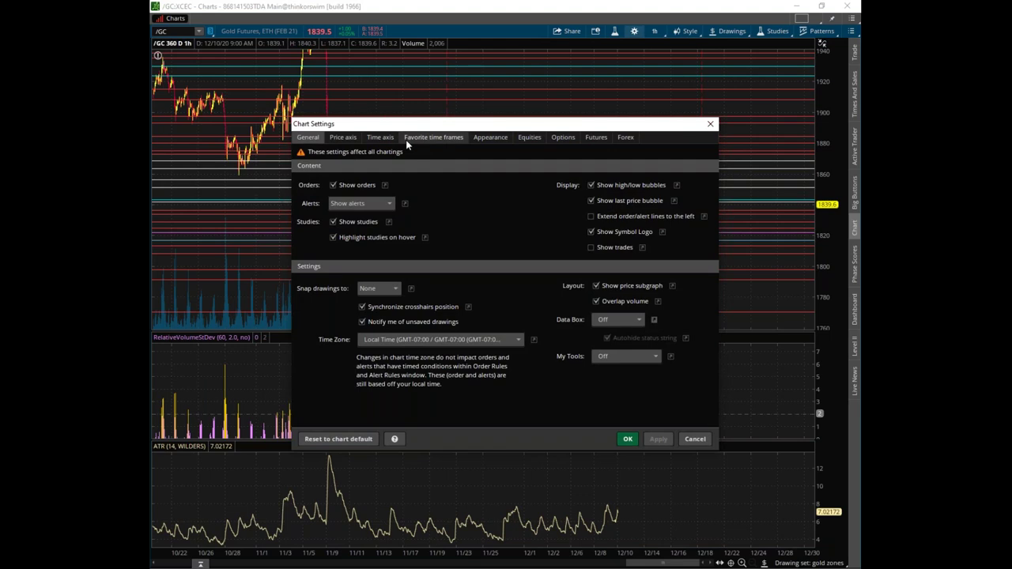
left_click(381, 138)
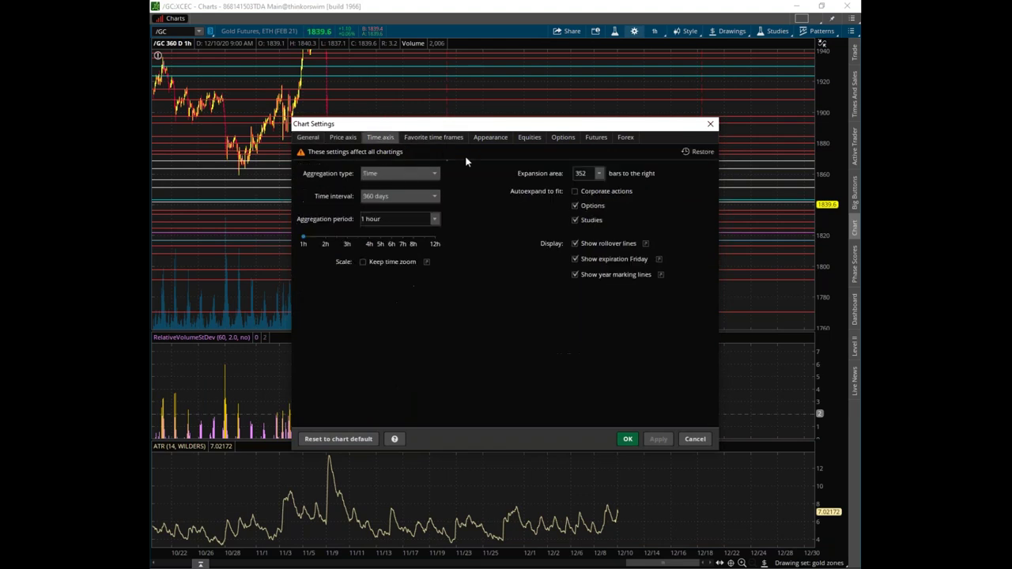
left_click(712, 125)
Activate the Pan tool and show /GC from late September to early December at about 1810 to 1980, clearing the stray sketches.
left_click_drag(668, 564, 646, 563)
left_click_drag(827, 106, 706, 123)
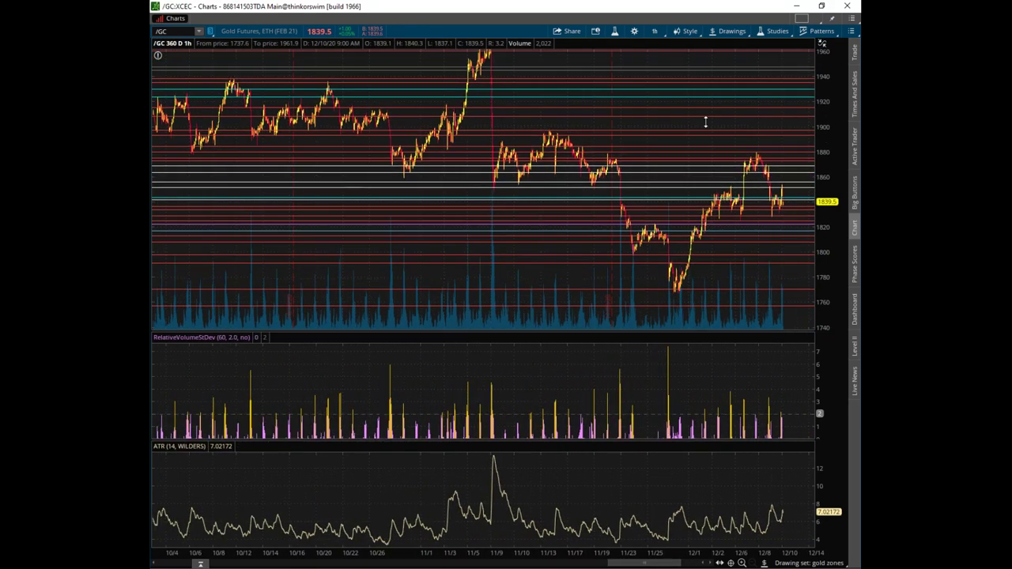
left_click(764, 563)
left_click(769, 398)
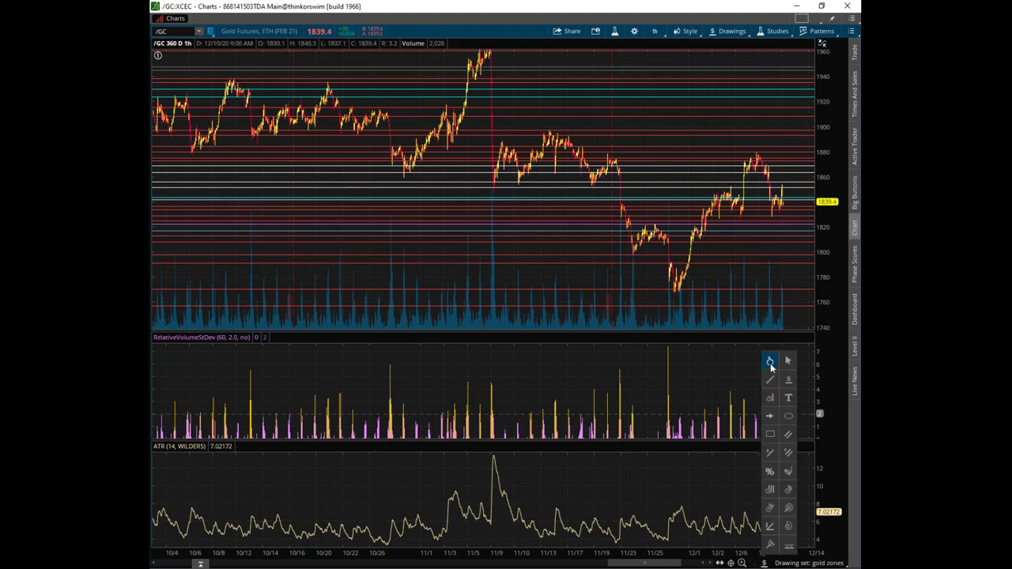
mouse_move(565, 113)
left_mouse_down()
mouse_move(585, 163)
mouse_move(624, 169)
left_mouse_up()
left_click_drag(826, 131, 826, 100)
mouse_move(323, 149)
left_mouse_down()
mouse_move(336, 145)
mouse_move(316, 135)
left_mouse_up()
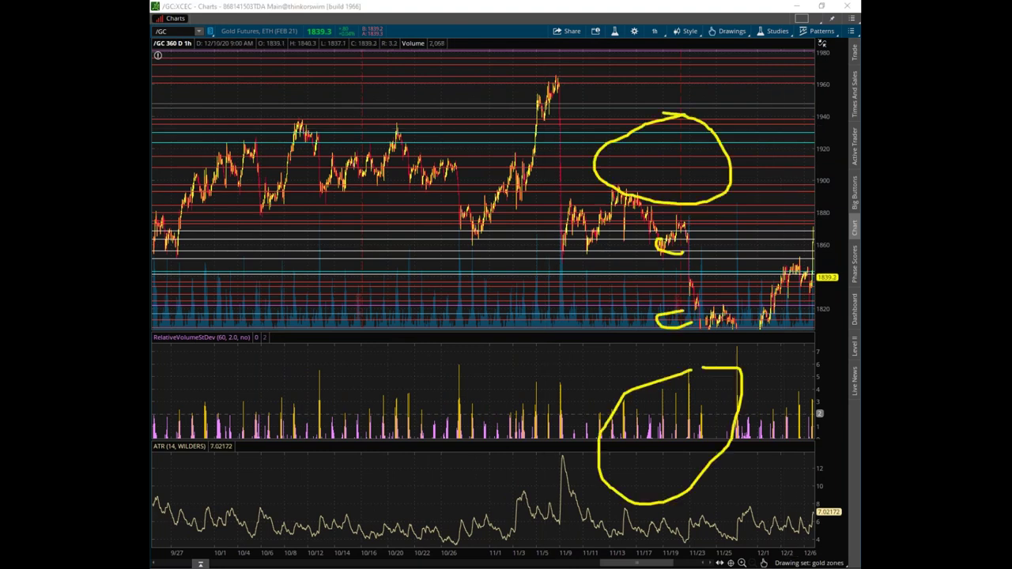
left_click(434, 132)
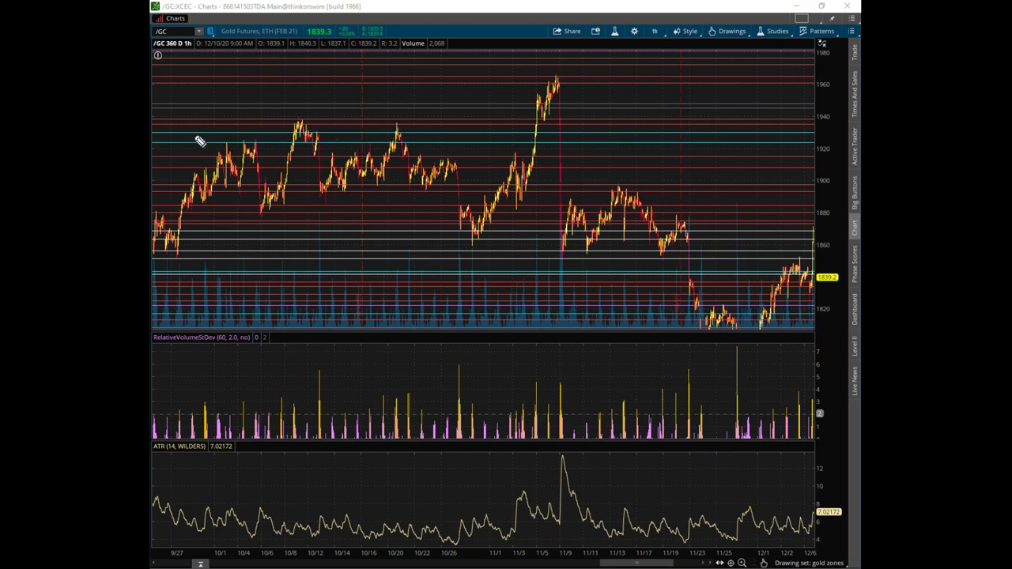
Box the /GC range from late September through October at about 1860 to 1940, mark November's peak and its drop, and clear the sketches.
left_click_drag(168, 135, 427, 119)
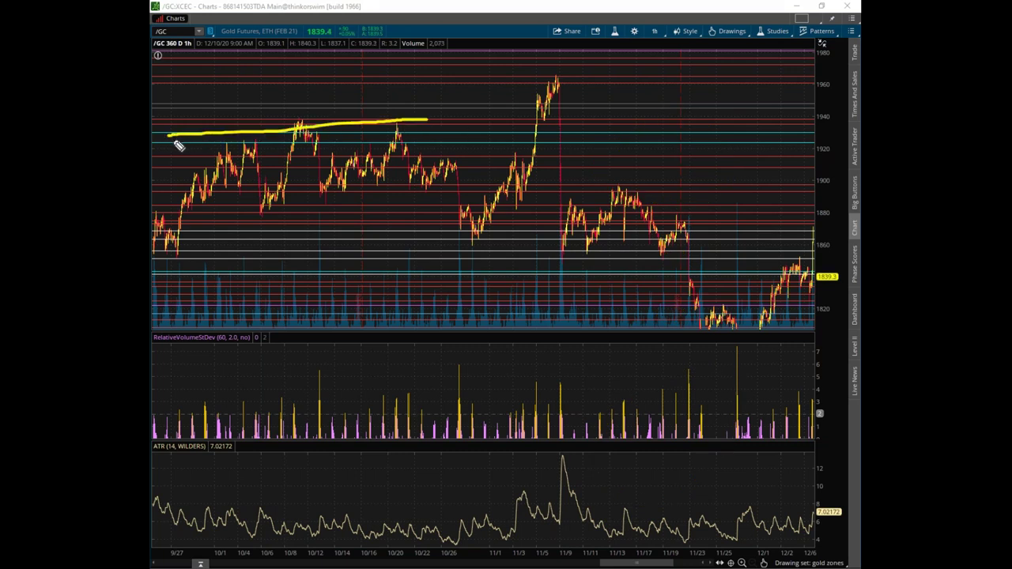
mouse_move(166, 199)
left_mouse_down()
mouse_move(187, 248)
mouse_move(510, 246)
left_mouse_up()
left_click_drag(493, 202, 428, 119)
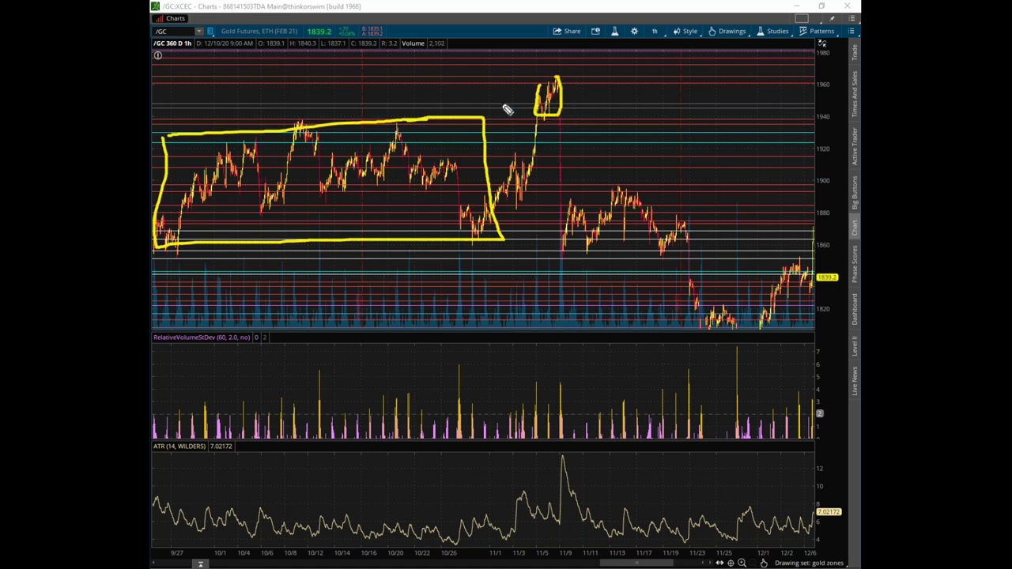
left_click_drag(558, 105, 639, 56)
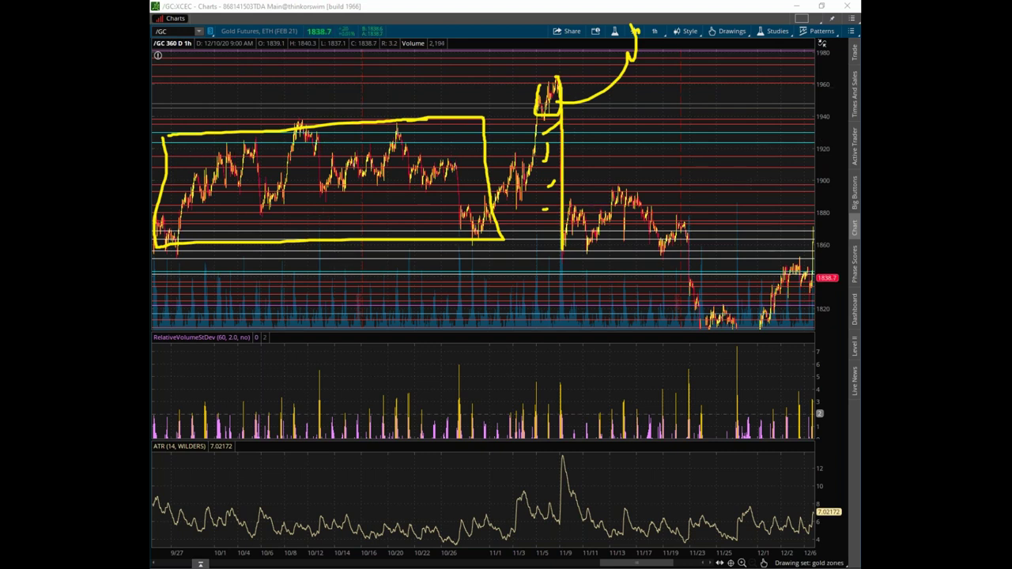
key("e")
Trace the /GC decline from November's peak through the boxed mid-November consolidation and the December rebound, and clear the sketches.
mouse_move(559, 77)
left_mouse_down()
mouse_move(577, 235)
mouse_move(680, 203)
left_mouse_up()
left_click_drag(672, 250, 566, 218)
mouse_move(681, 226)
left_mouse_down()
mouse_move(691, 316)
mouse_move(793, 266)
left_mouse_up()
left_click_drag(806, 229, 830, 331)
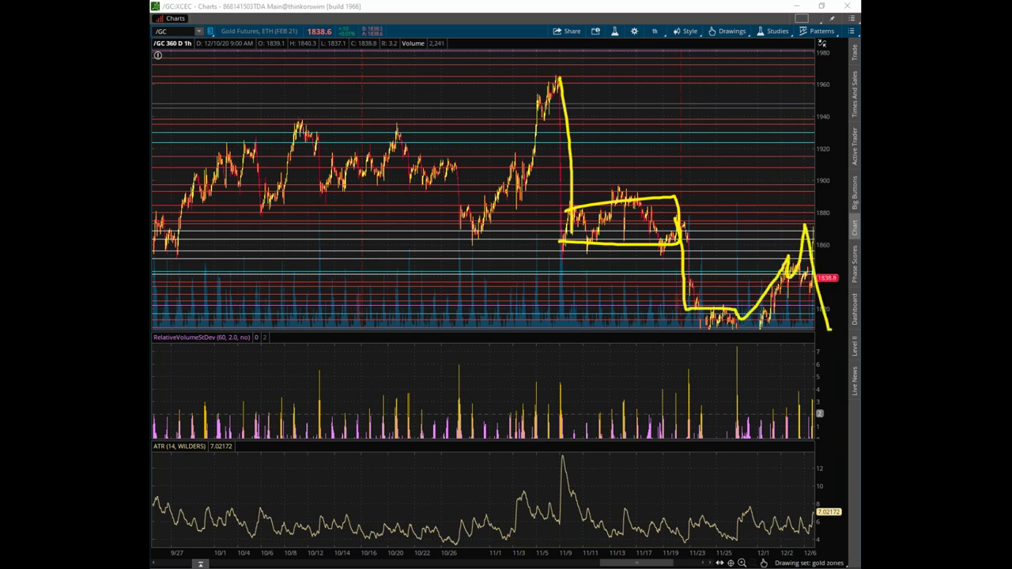
left_click(558, 112)
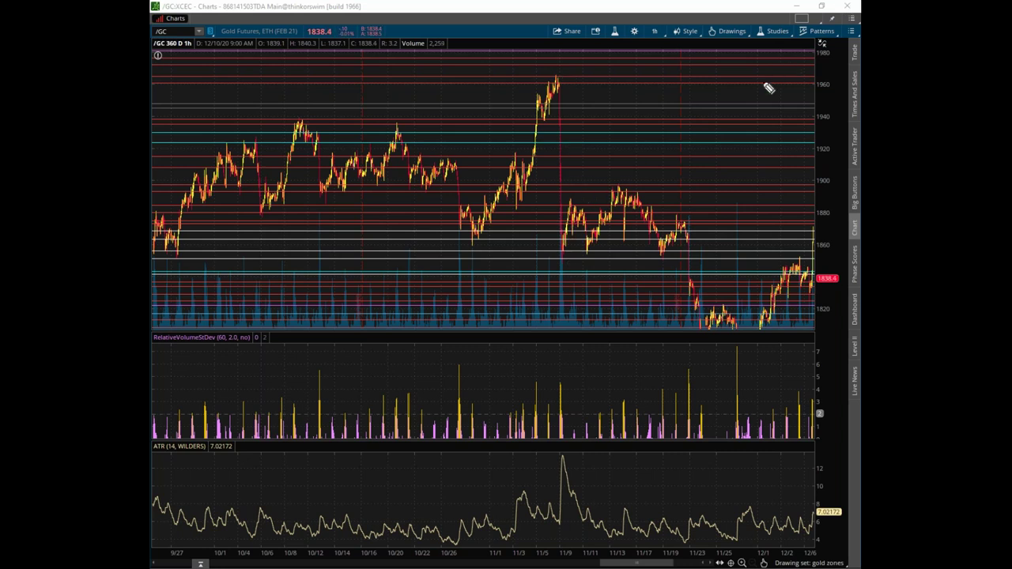
Outline October's /GC range, trace the falling swings from November's peak past the latest price, and add two descending trendlines.
mouse_move(732, 97)
left_mouse_down()
mouse_move(592, 90)
mouse_move(623, 126)
left_mouse_up()
double_click(829, 165)
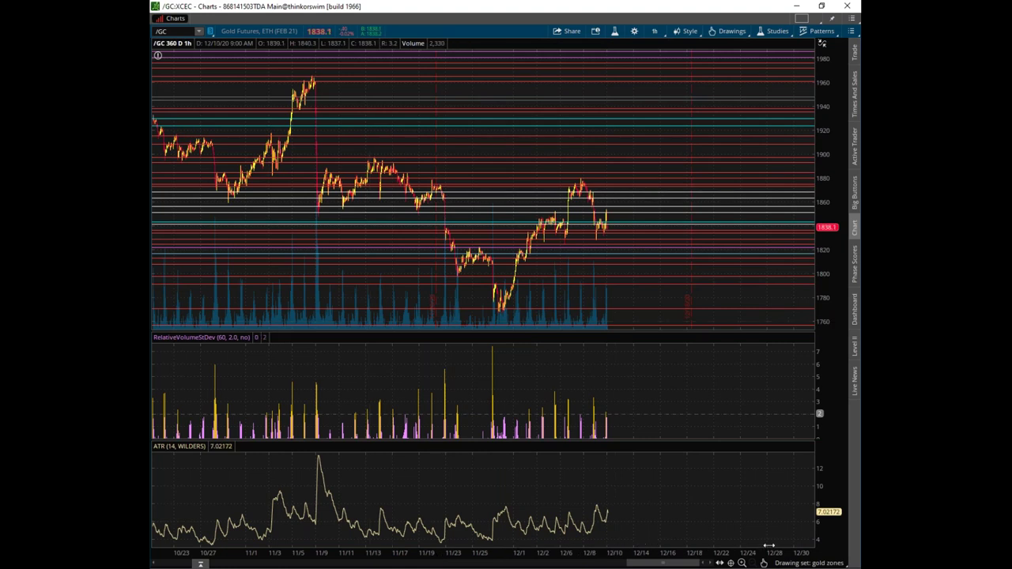
scroll(672, 566, "up", 5)
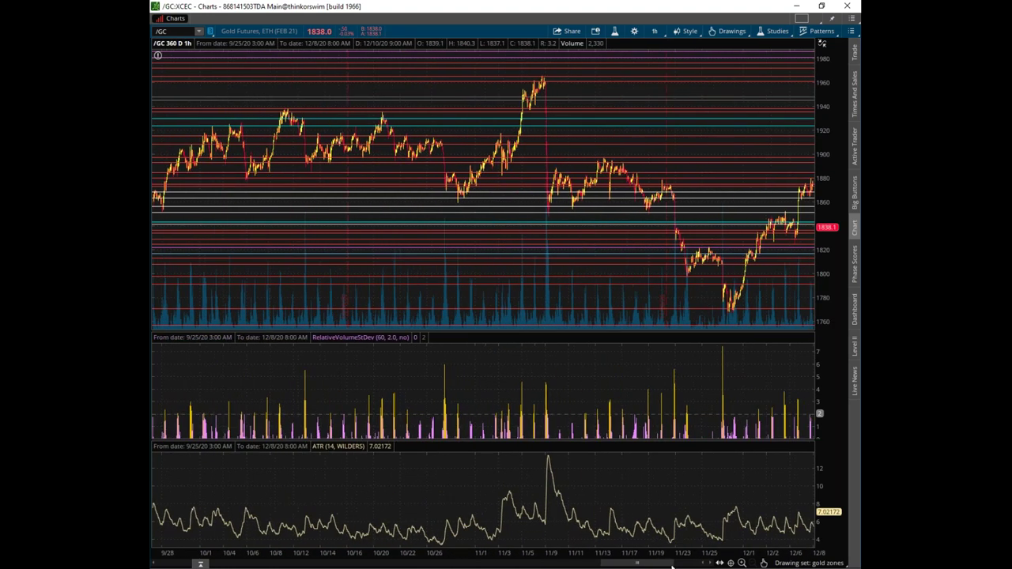
scroll(673, 566, "up", 2)
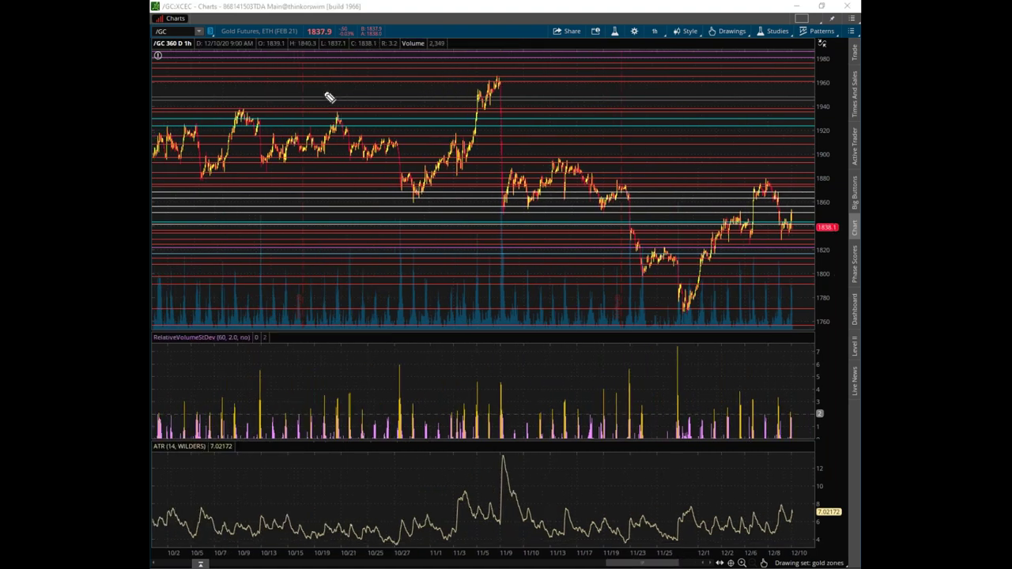
mouse_move(168, 110)
left_mouse_down()
mouse_move(411, 140)
mouse_move(285, 210)
mouse_move(236, 133)
left_mouse_up()
mouse_move(494, 88)
left_mouse_down()
mouse_move(506, 170)
mouse_move(569, 166)
mouse_move(624, 207)
mouse_move(705, 221)
mouse_move(784, 202)
mouse_move(839, 395)
mouse_move(838, 447)
left_mouse_up()
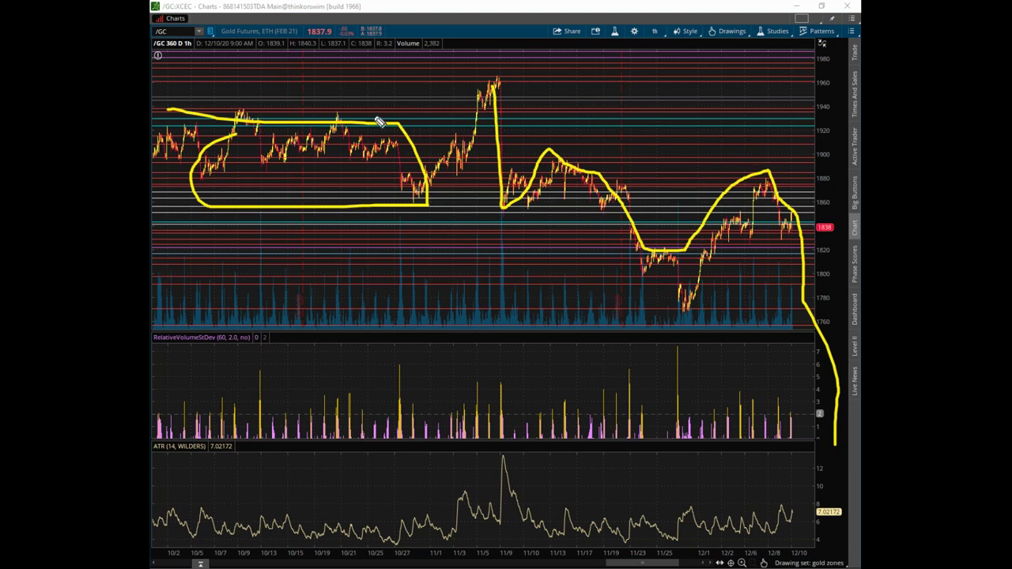
left_click_drag(587, 118, 855, 225)
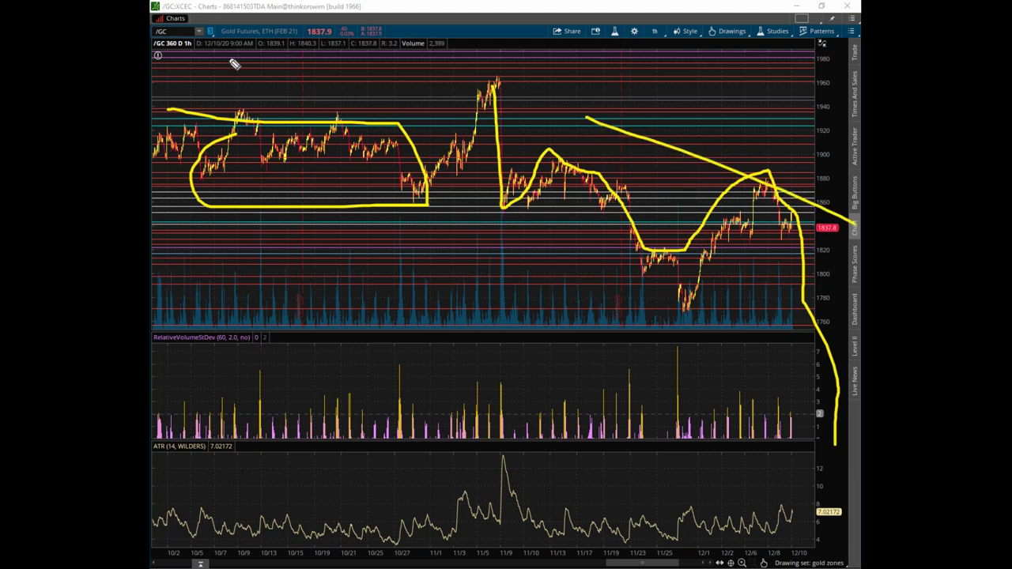
left_click_drag(235, 62, 858, 204)
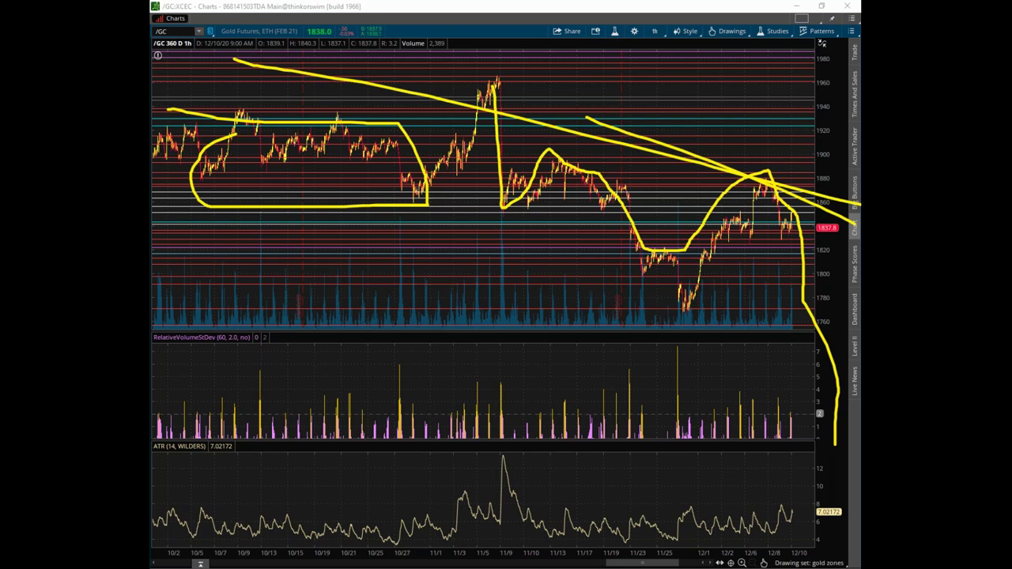
Switch to the /NQ hourly chart, set its visible price range to about 11700 to 13000, and clear the leftover sketches.
left_click(727, 31)
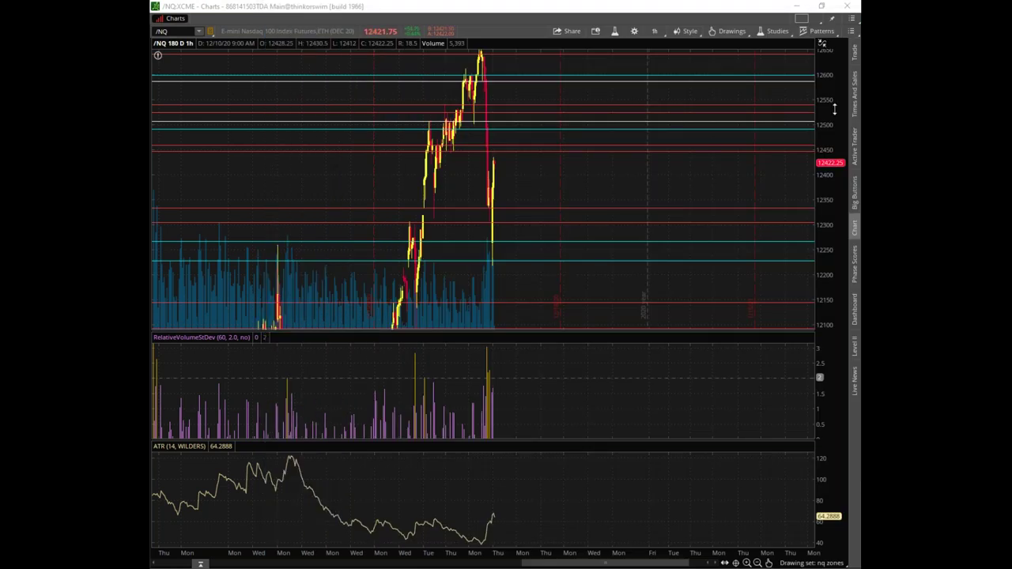
left_click_drag(835, 98, 832, 262)
left_click_drag(542, 192, 840, 145)
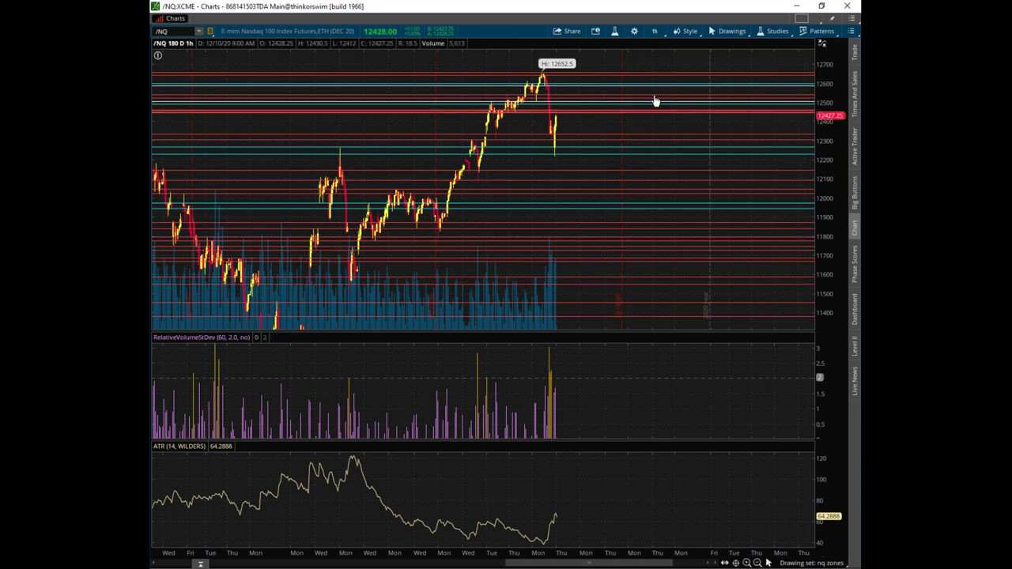
left_click_drag(656, 101, 639, 153)
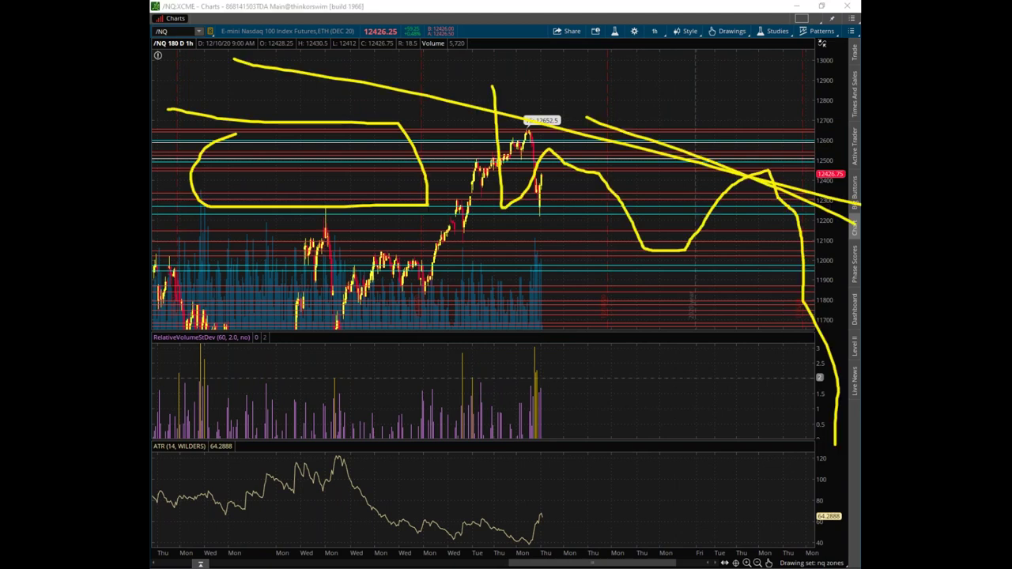
key("ctrl+shift+6")
Circle the /NQ top at about 12400 to 12700, sketch a falling path and two V-shaped rebounds, and clear the sketches.
mouse_move(531, 121)
left_mouse_down()
mouse_move(461, 176)
mouse_move(595, 140)
left_mouse_up()
mouse_move(526, 161)
left_mouse_down()
mouse_move(628, 329)
mouse_move(630, 352)
left_mouse_up()
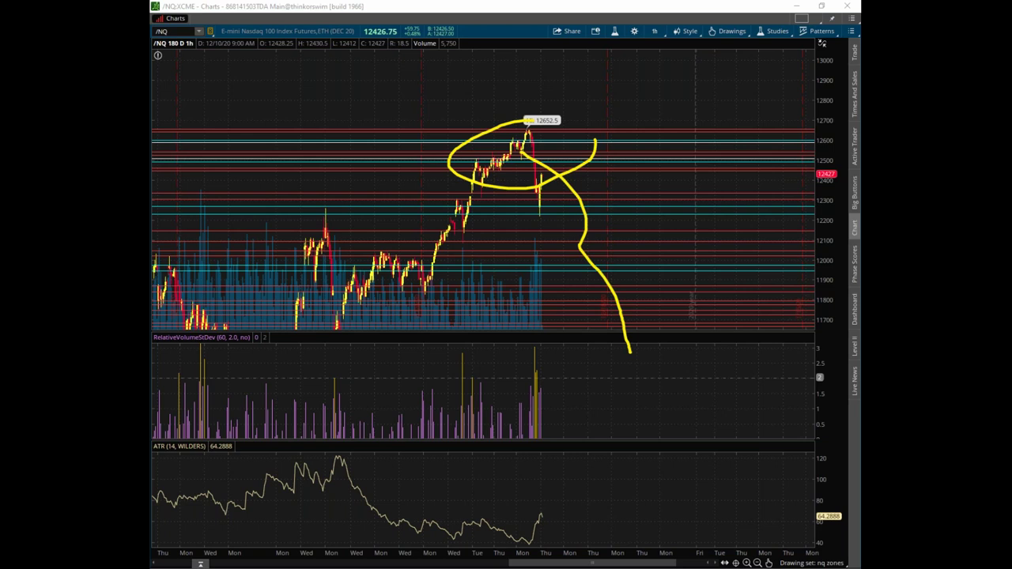
mouse_move(598, 196)
left_mouse_down()
mouse_move(640, 291)
mouse_move(695, 101)
left_mouse_up()
left_click_drag(701, 145, 779, 68)
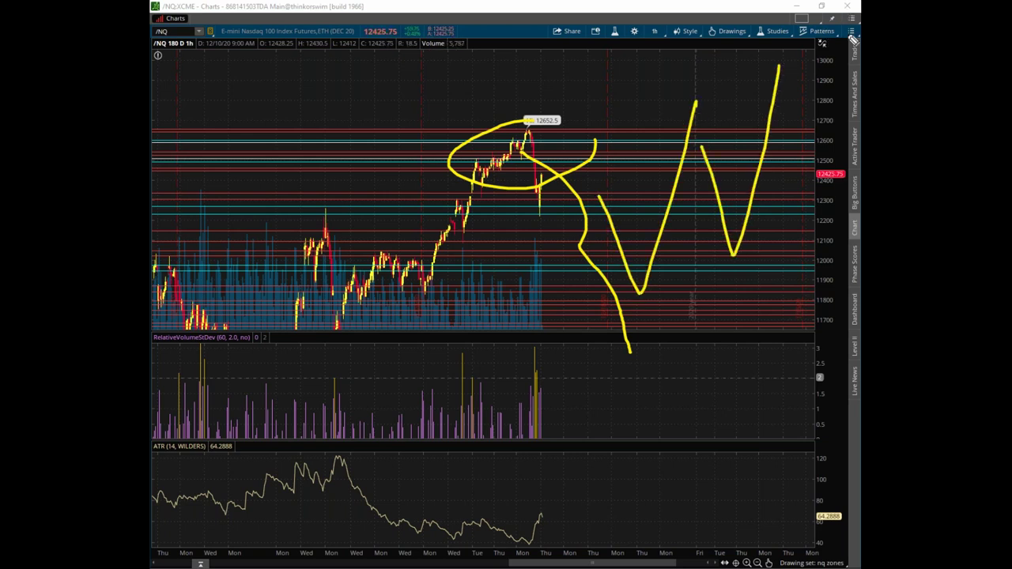
key("e")
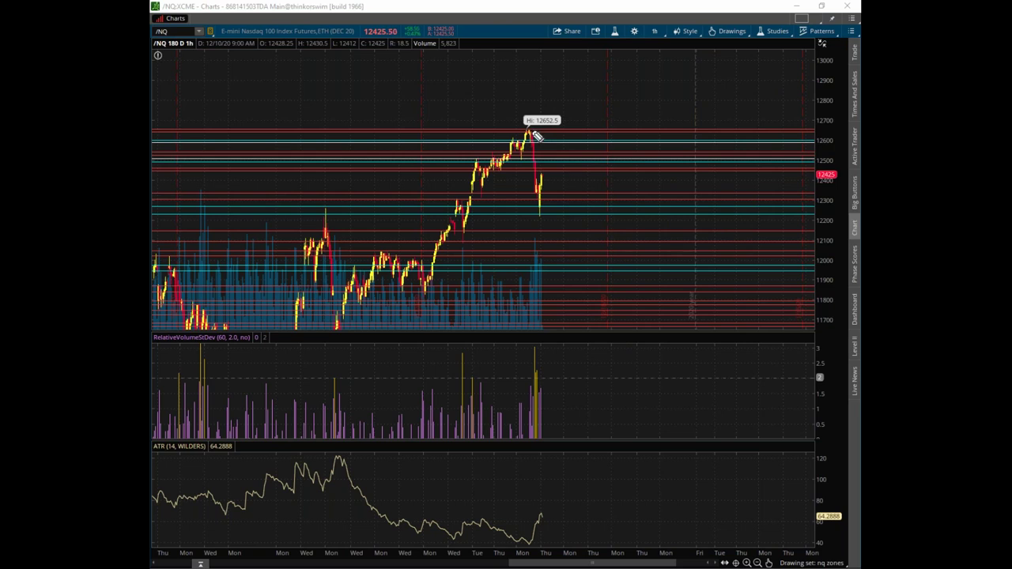
Sketch /NQ rebound paths from about 12450 to above 13000, trace the drop from the high, and clear the sketches.
mouse_move(538, 163)
left_mouse_down()
mouse_move(544, 172)
mouse_move(563, 138)
left_mouse_up()
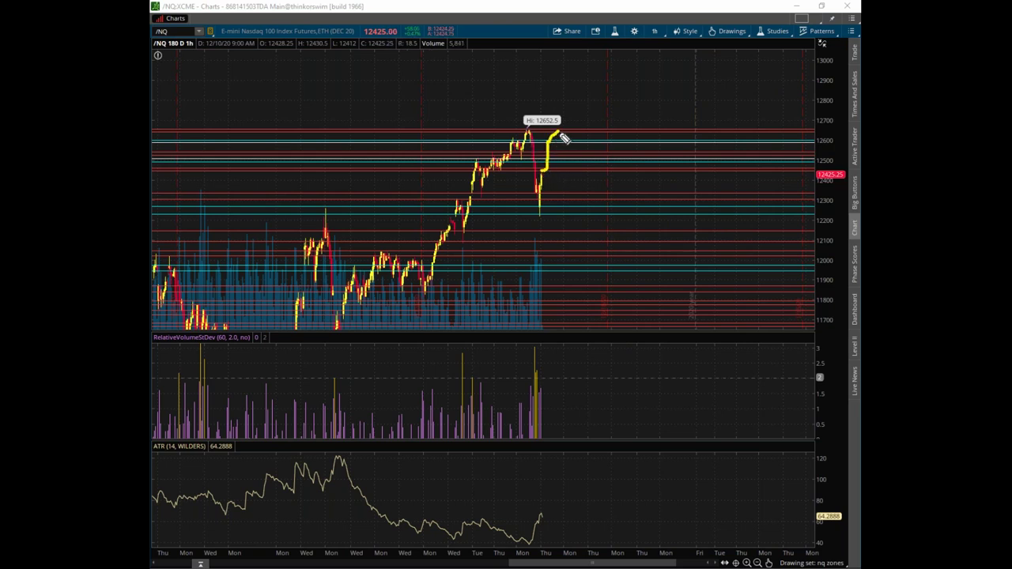
left_click_drag(545, 167, 592, 102)
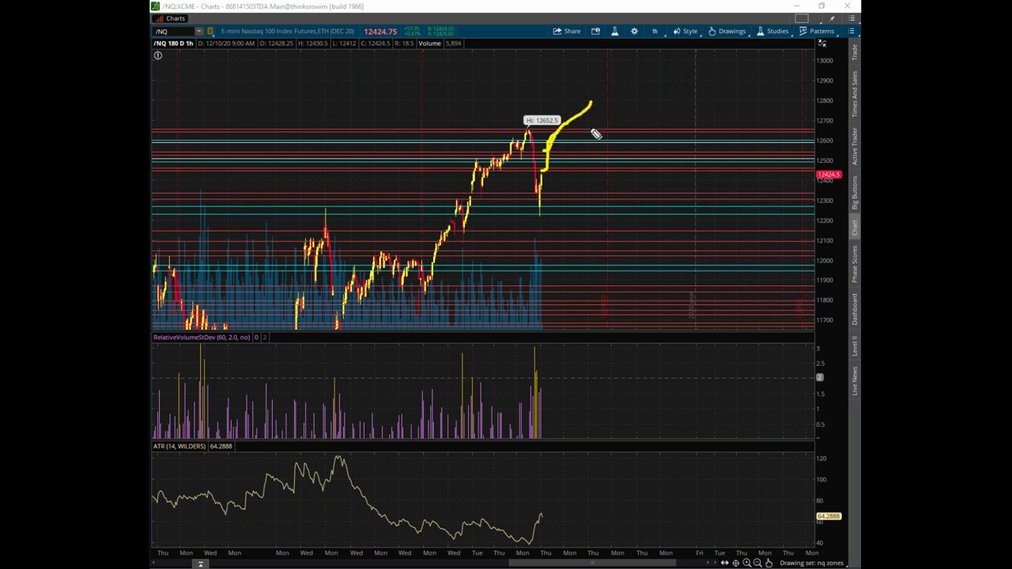
left_click_drag(554, 125, 697, 41)
mouse_move(532, 131)
left_mouse_down()
mouse_move(542, 198)
mouse_move(546, 163)
left_mouse_up()
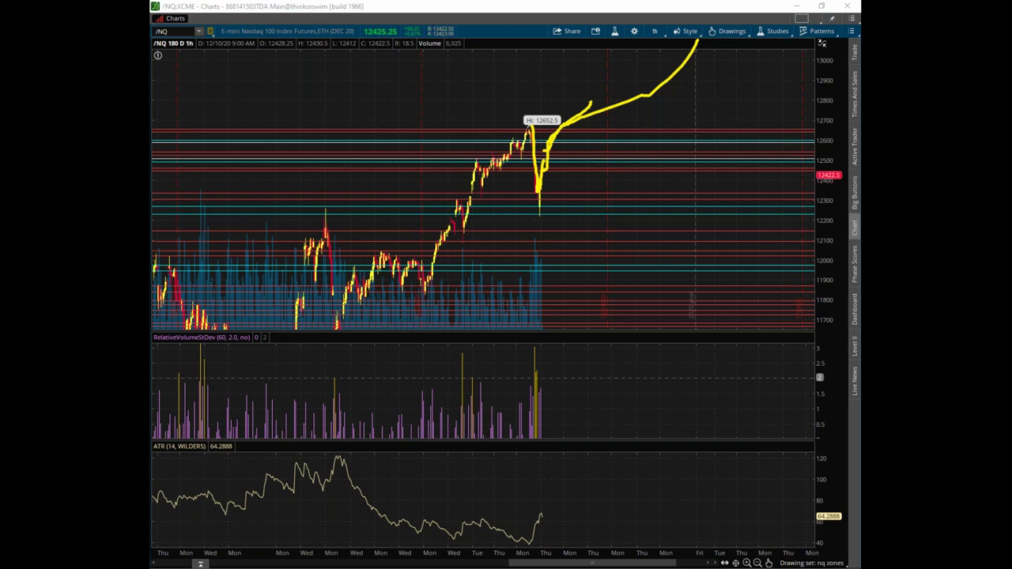
key("Escape")
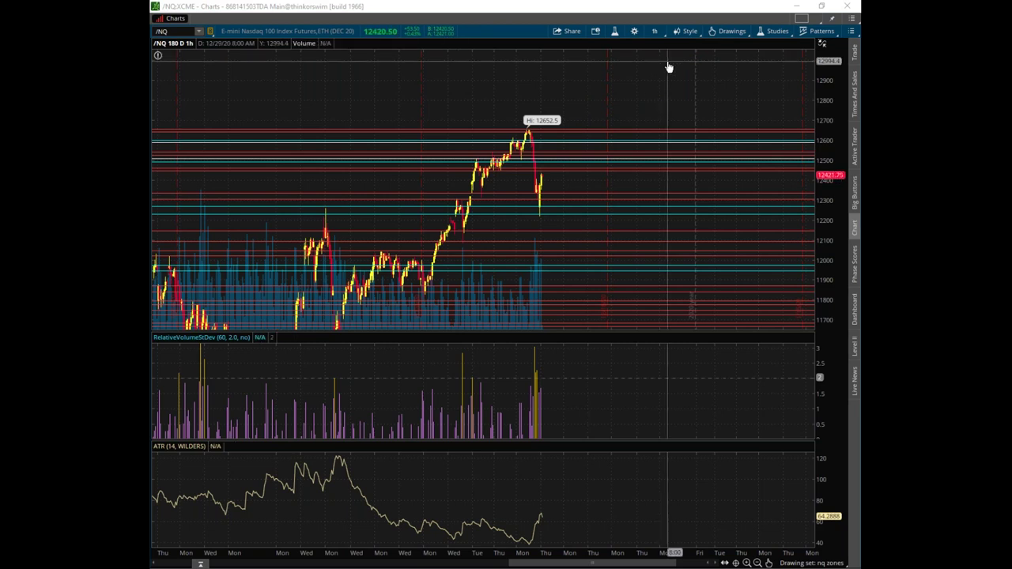
Move the restored /NQ chart window aside to reveal the CLF1 Bookmap chart, and show its heatmap across about 46.32 to 47.88.
left_click(821, 6)
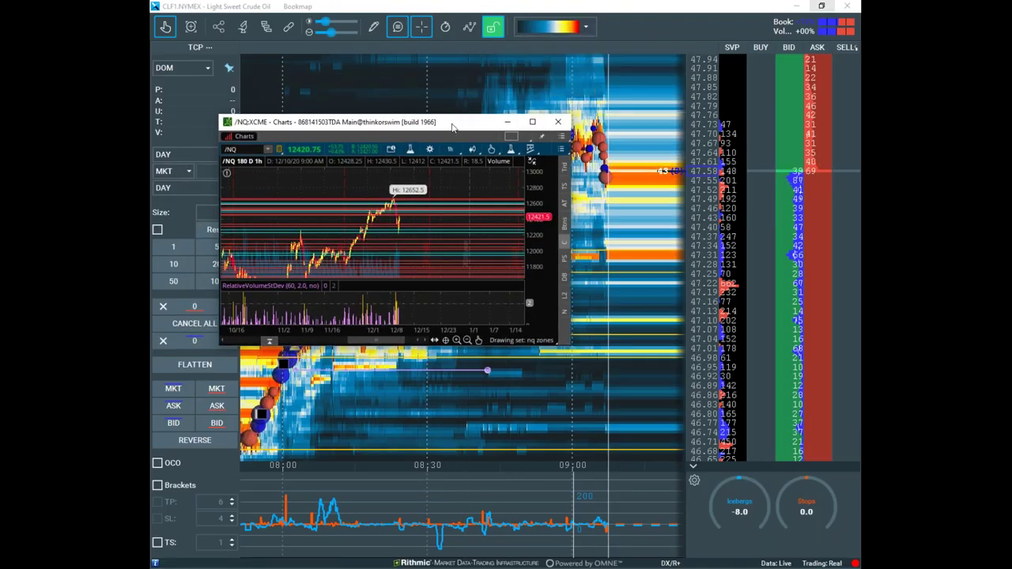
left_click_drag(452, 122, 860, 126)
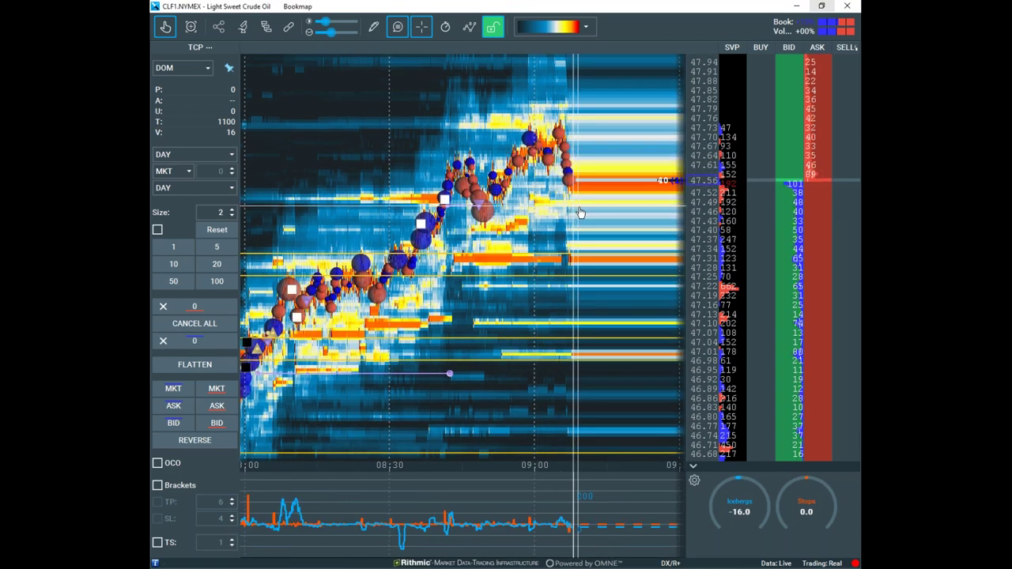
scroll(579, 212, "down", 2)
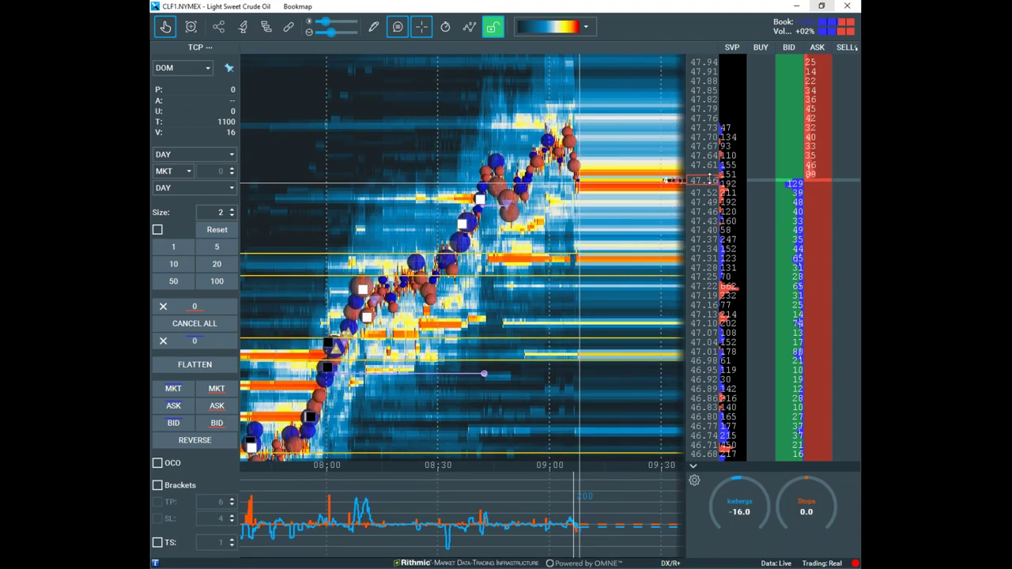
scroll(710, 177, "down", 2)
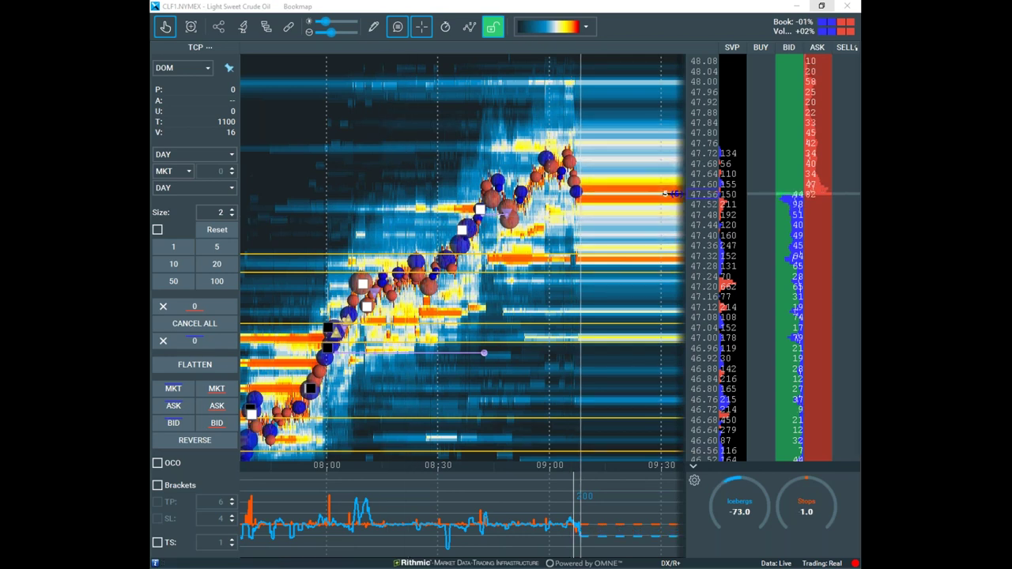
left_click_drag(630, 135, 618, 160)
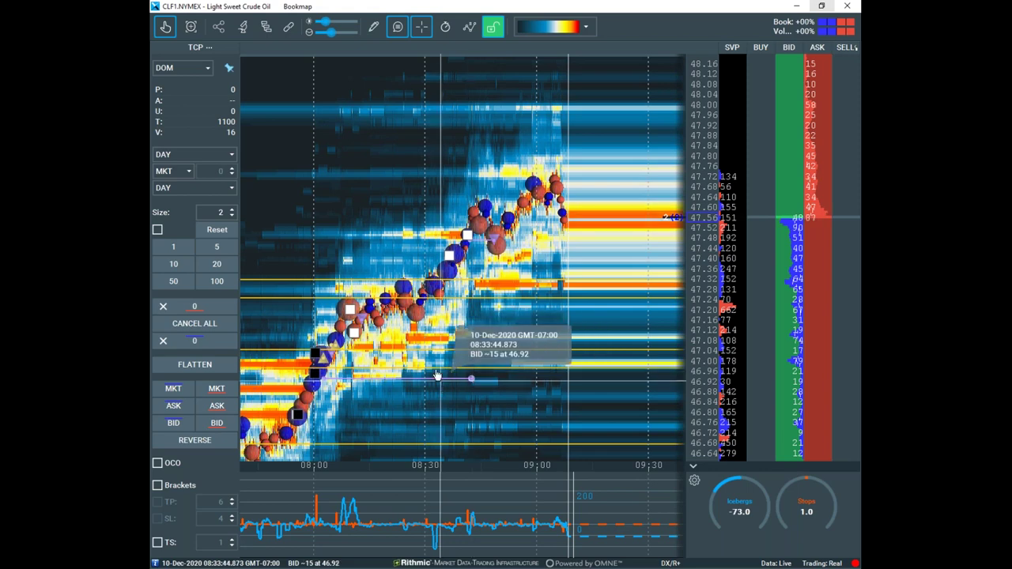
left_click_drag(345, 424, 432, 299)
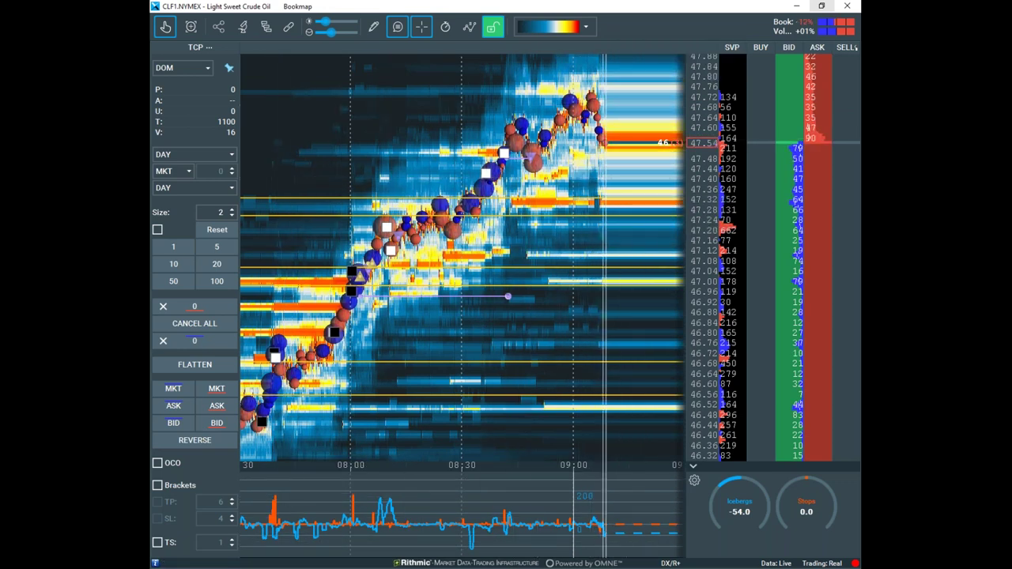
Bring the /NQ hourly chart to the front, maximize it to review its zones, and return to the CLF1 Bookmap heatmap.
left_click_drag(641, 281, 587, 88)
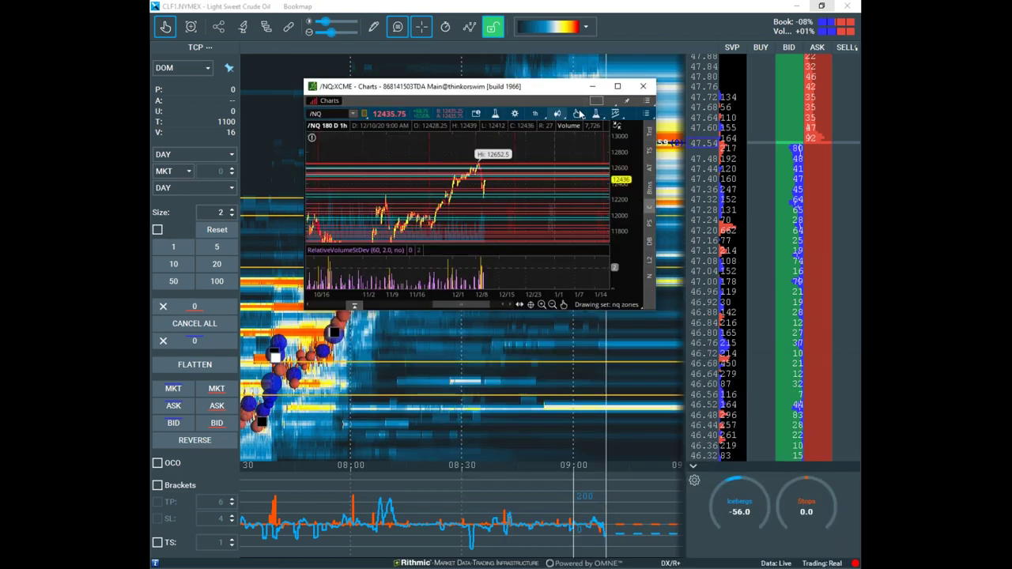
left_click(619, 86)
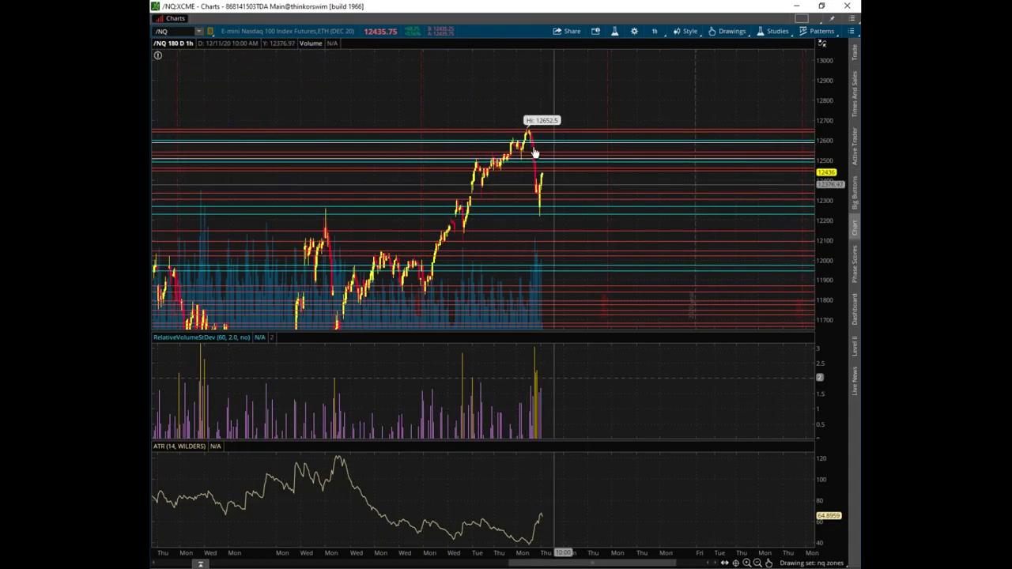
left_click_drag(829, 90, 714, 169)
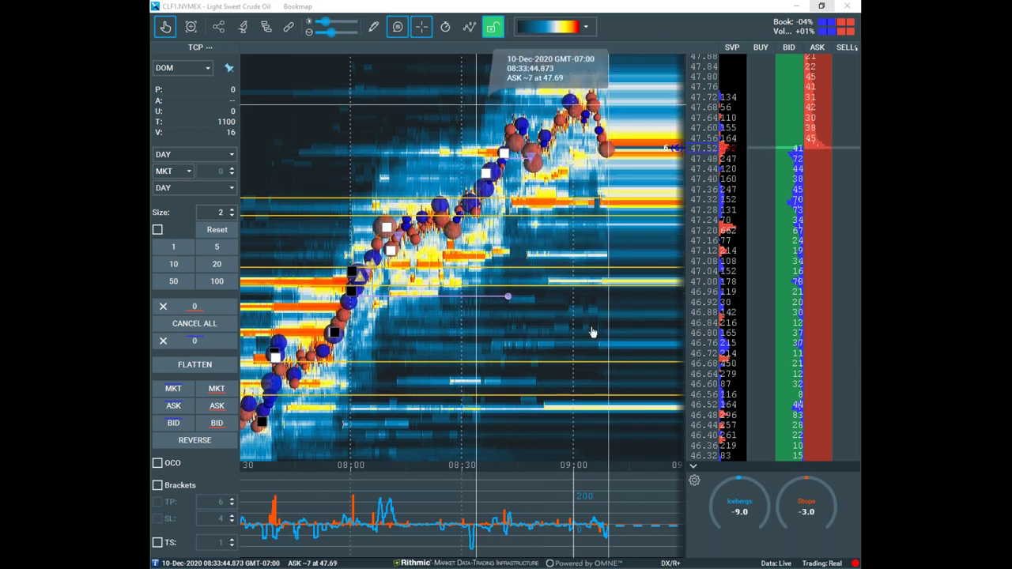
Sketch rising and falling price paths across the CLF1 heatmap and circle the lower indicator between about 08:25 and 09:00.
left_click_drag(533, 125, 698, 40)
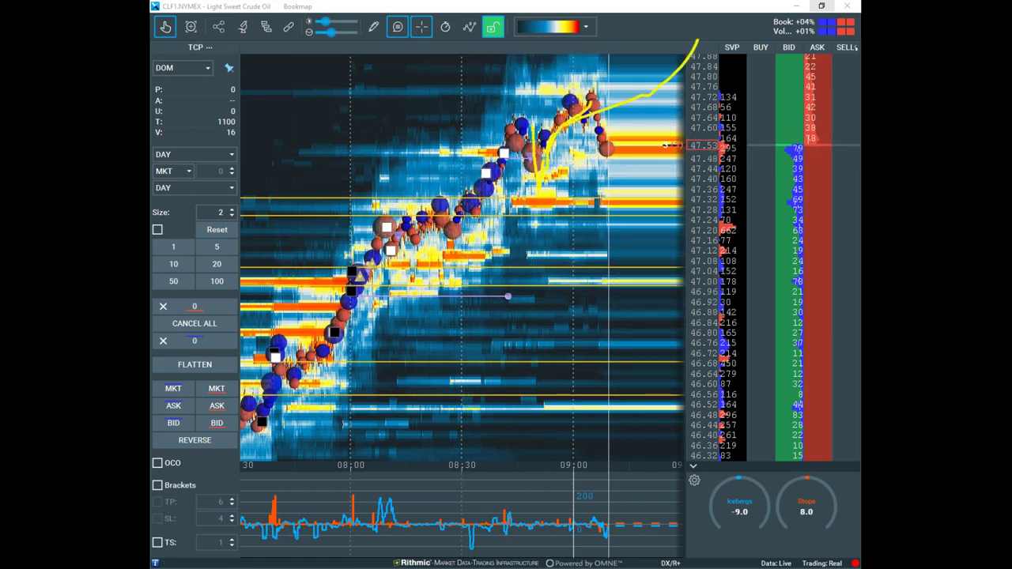
mouse_move(676, 142)
left_mouse_down()
mouse_move(475, 282)
mouse_move(267, 332)
left_mouse_up()
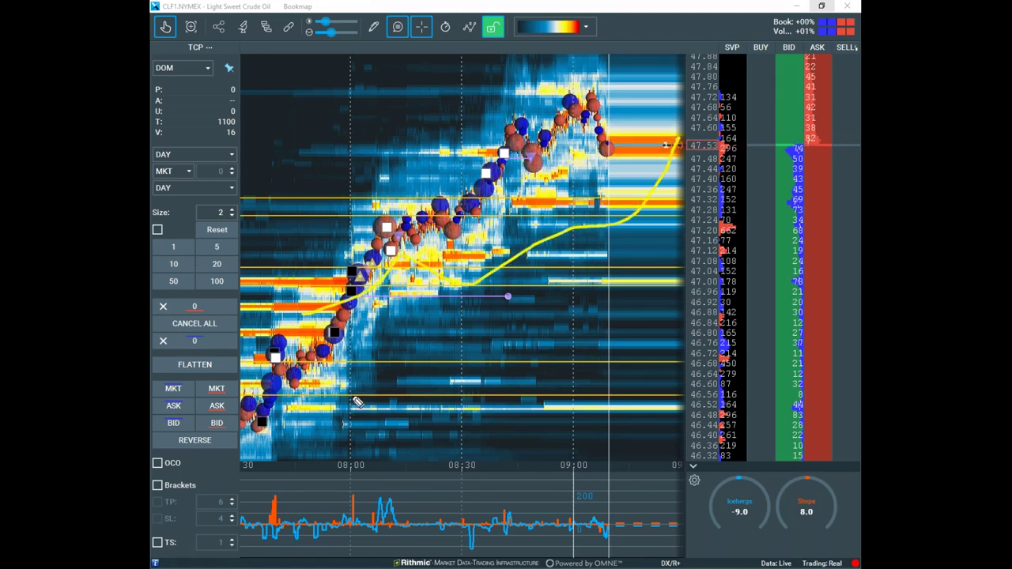
mouse_move(369, 124)
left_mouse_down()
mouse_move(442, 126)
mouse_move(522, 254)
left_mouse_up()
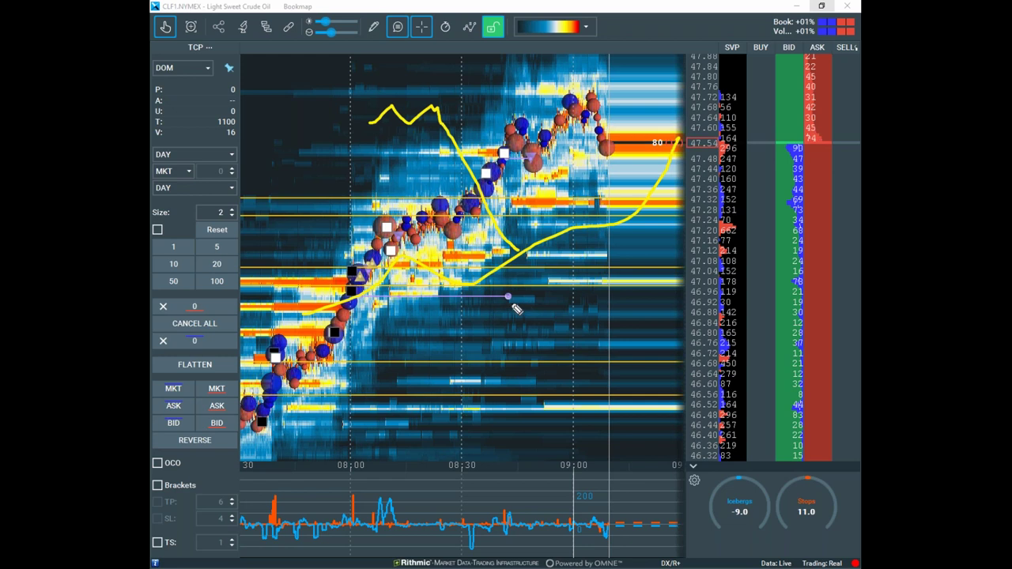
left_click_drag(536, 495, 549, 479)
left_click_drag(492, 527, 550, 518)
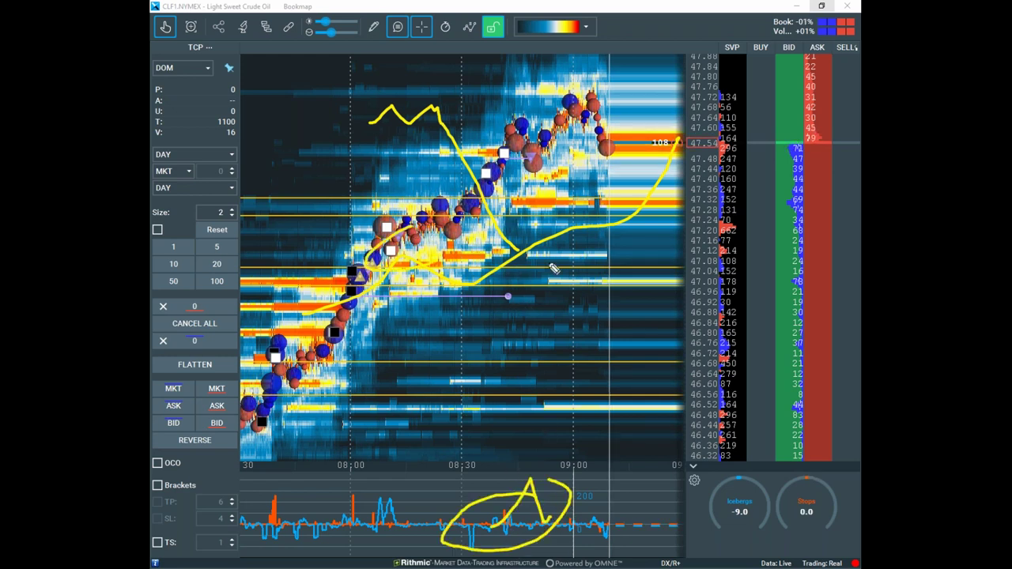
Sketch a CLF1 rebound from about 47.12 to 47.82 and an alternative drop to about 46.68, circle the indicator again, and clear the sketches.
left_click_drag(521, 251, 594, 70)
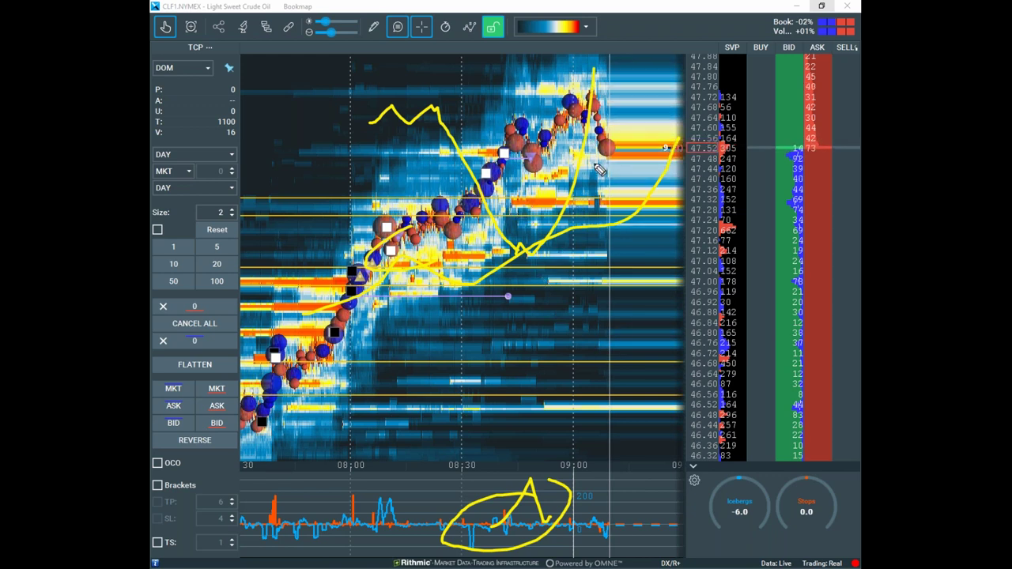
left_click_drag(591, 215, 478, 246)
mouse_move(541, 501)
left_mouse_down()
mouse_move(503, 511)
mouse_move(586, 535)
left_mouse_up()
mouse_move(520, 258)
left_mouse_down()
mouse_move(528, 237)
mouse_move(573, 365)
left_mouse_up()
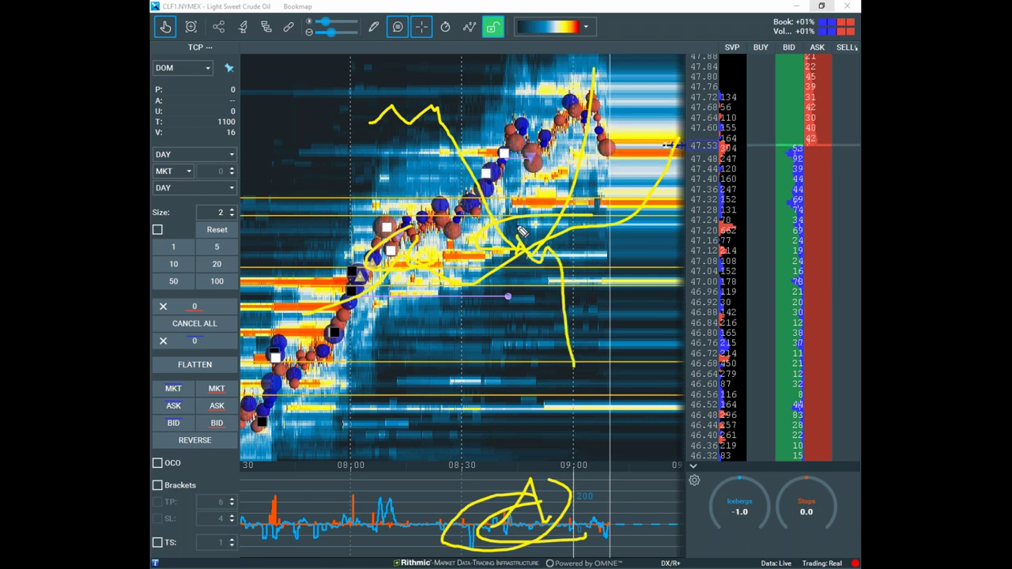
left_click_drag(556, 245, 630, 212)
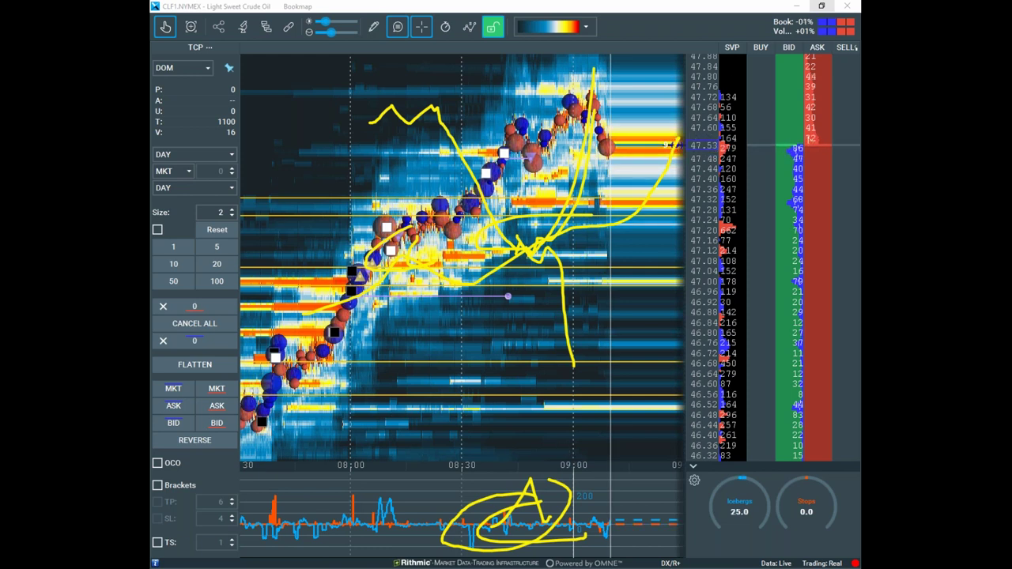
key("e")
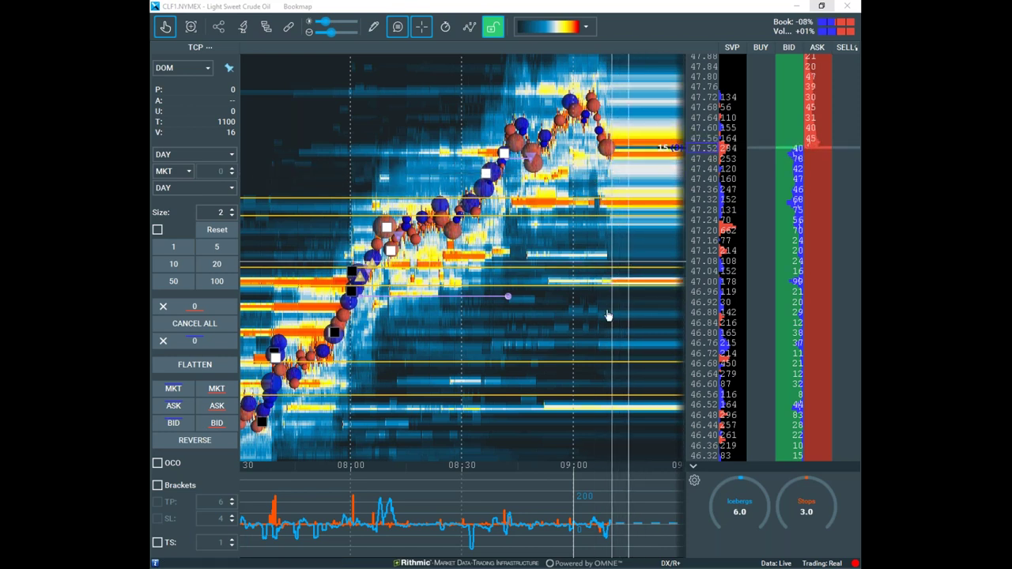
Bring the ESZ0 Bookmap window over the /ES chart, maximize it, and widen its heatmap to about 3654 to 3683 and 07:30 to 09:30.
mouse_move(612, 304)
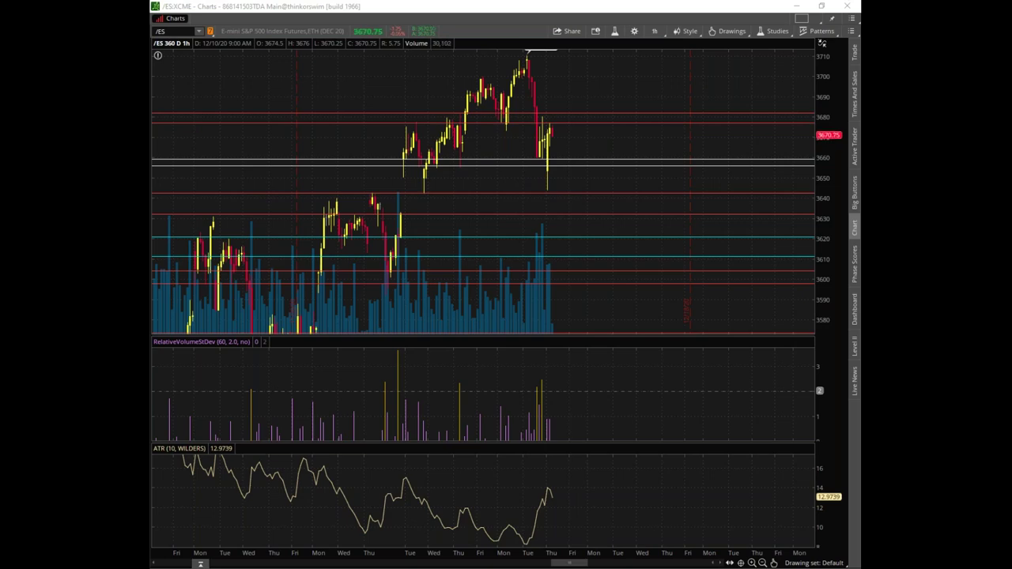
left_click_drag(986, 163, 553, 43)
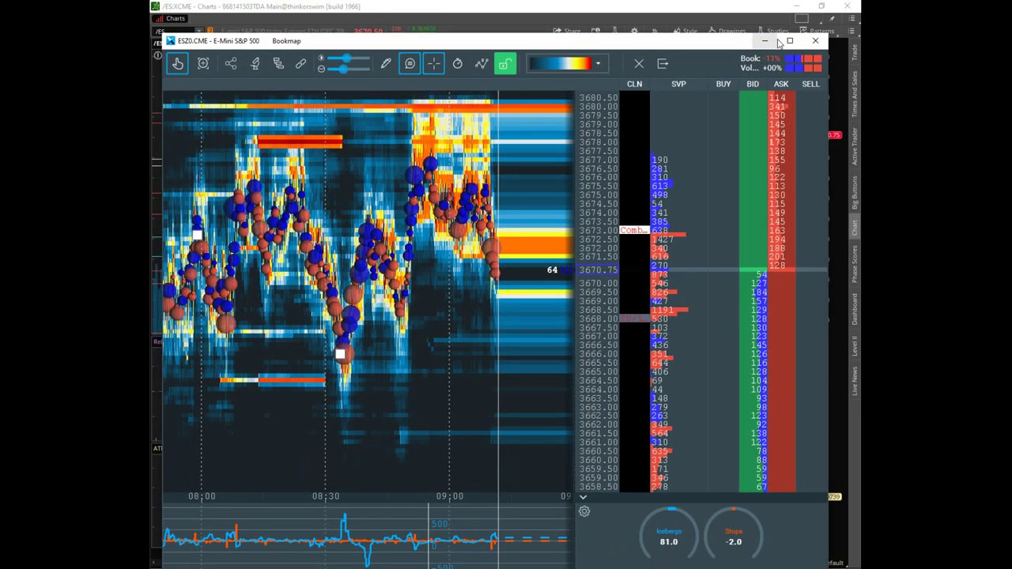
left_click(789, 41)
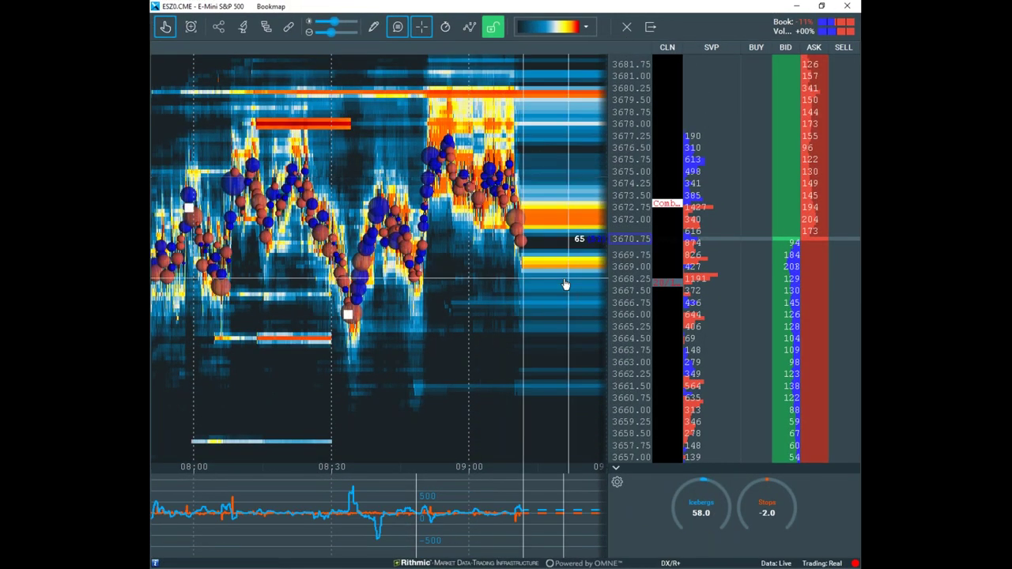
scroll(564, 283, "down", 2)
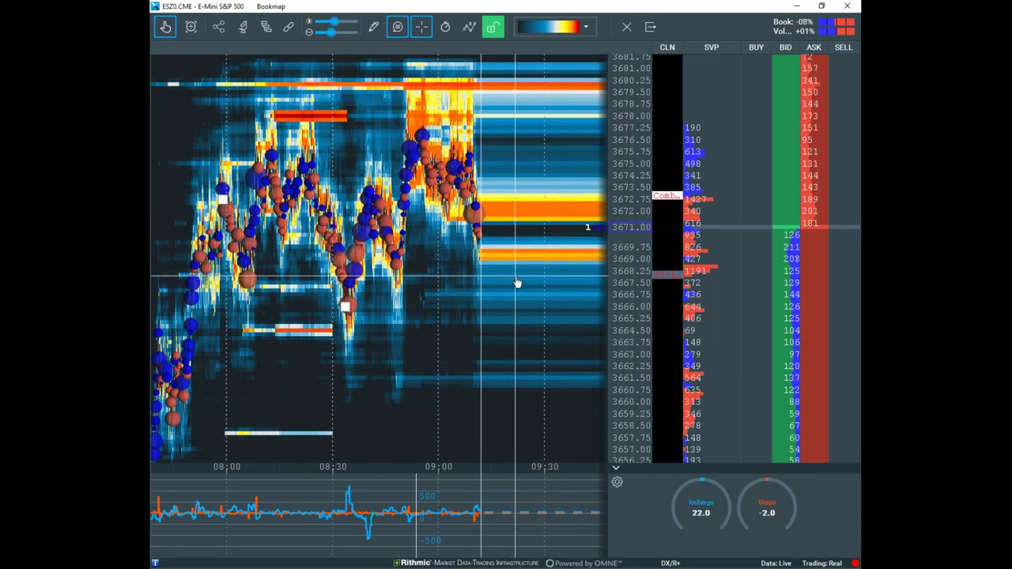
left_click_drag(634, 153, 633, 163)
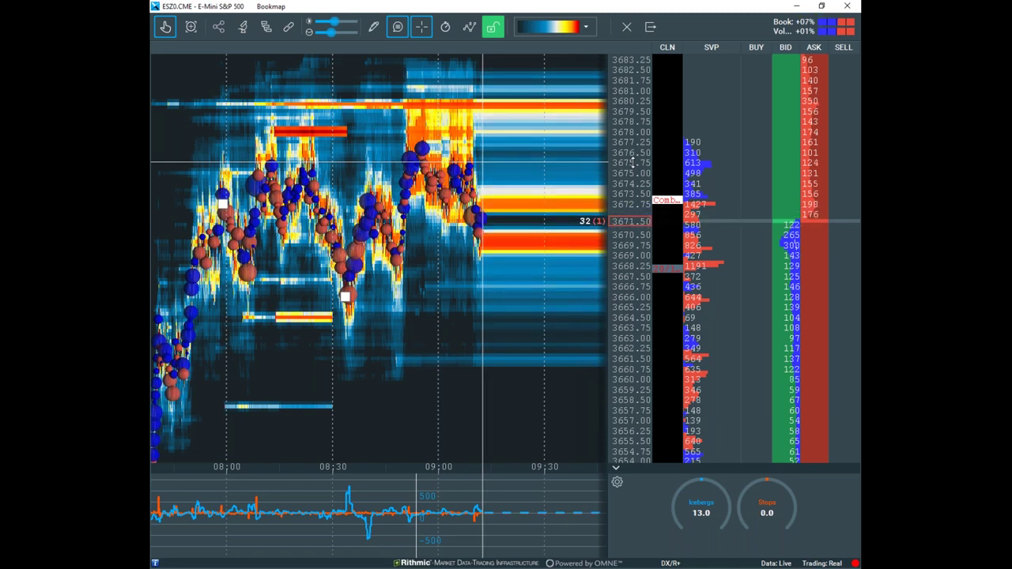
scroll(515, 207, "down", 2)
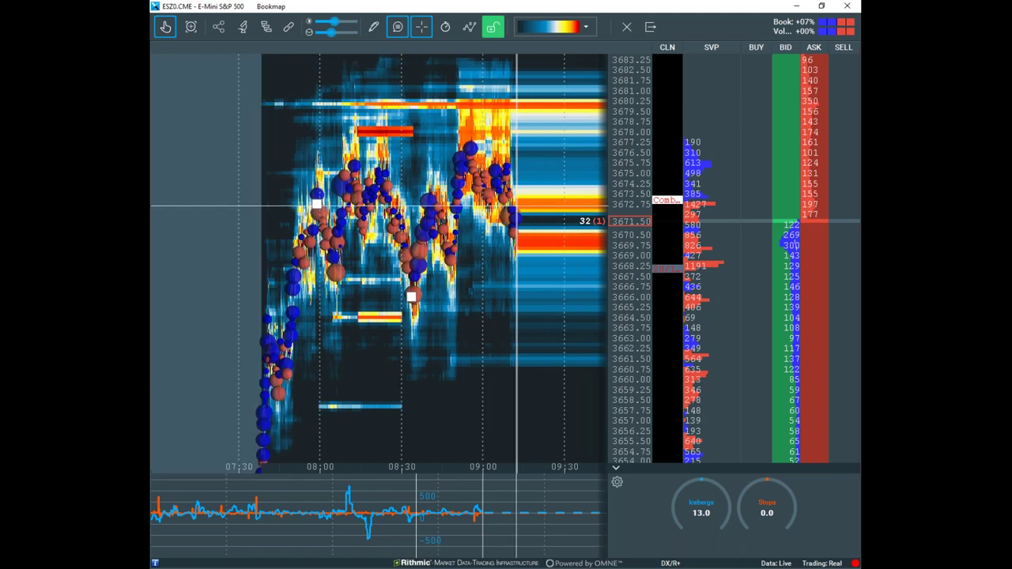
Bring the saved screenshot 2020-12-10_7-23-25.png over the ESZ0 heatmap, view it, and put it away.
left_click_drag(858, 70, 311, 38)
left_click_drag(465, 45, 860, 76)
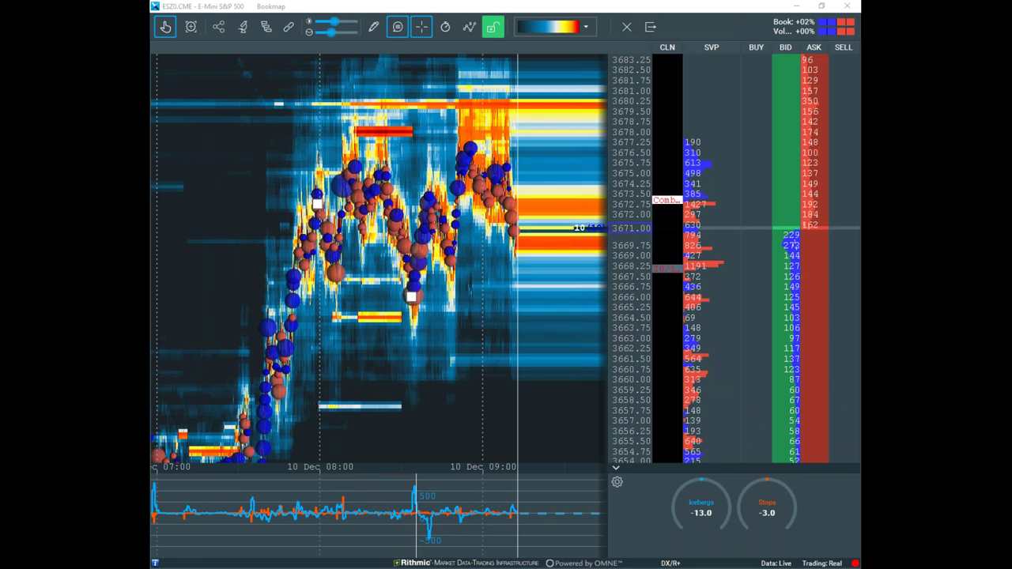
left_click_drag(860, 91, 326, 39)
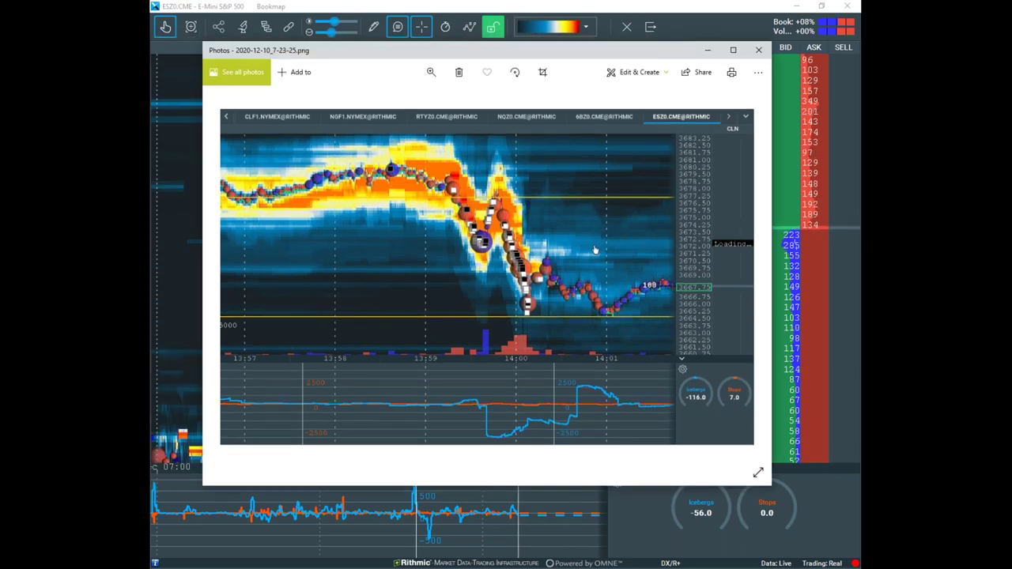
left_click(706, 45)
Lower the ESZ0 Bookmap window to expose the /ES chart, and maximize the Sierra Chart window with the ES volume profiles.
left_click_drag(712, 22, 694, 232)
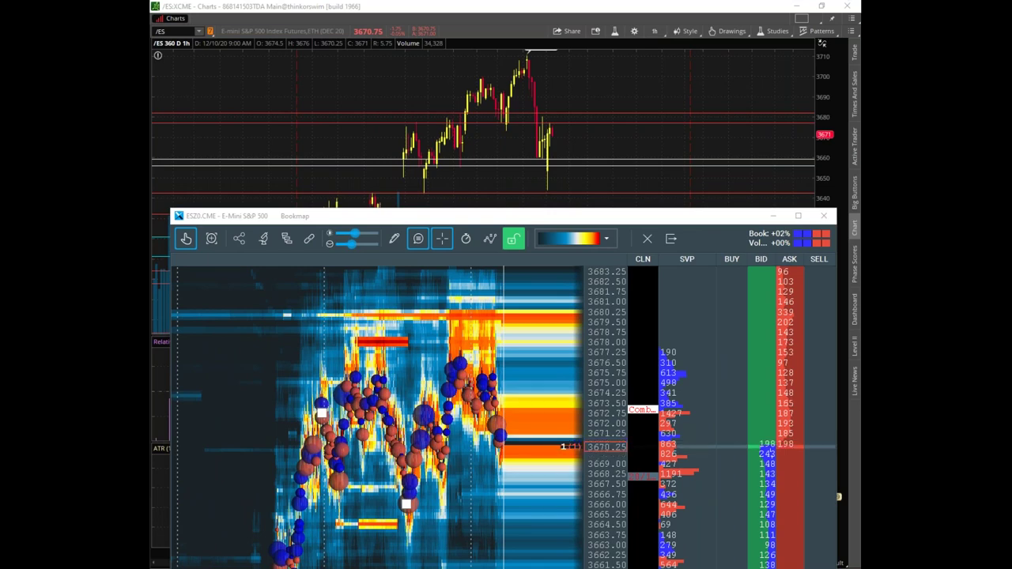
left_click_drag(474, 1, 396, 109)
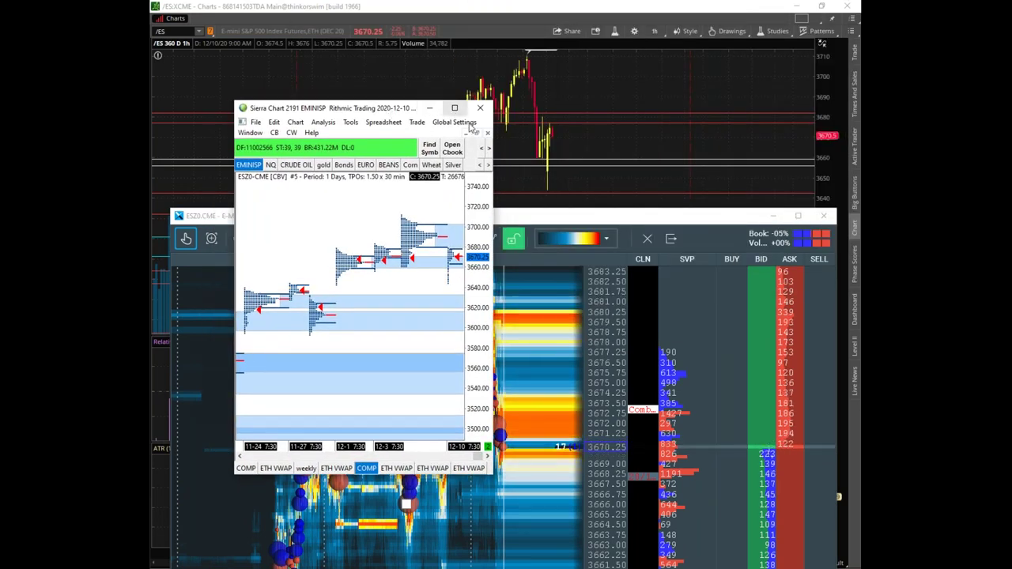
left_click(455, 108)
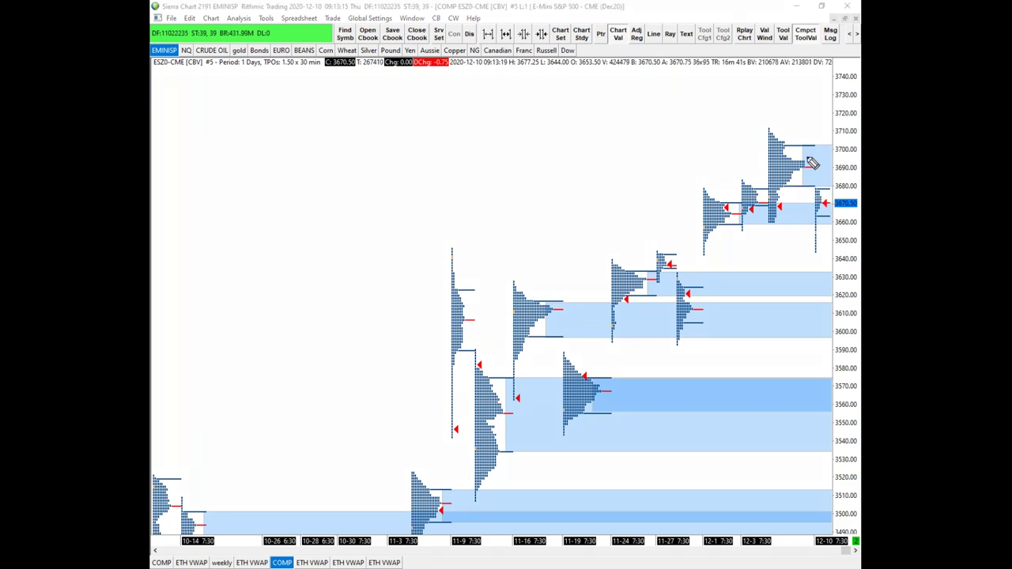
Mark the latest ES value area's edges near 3702 and 3679, sketch over the zone and the tail below it, and clear the marks.
left_click_drag(805, 149, 830, 145)
left_click_drag(806, 190, 846, 187)
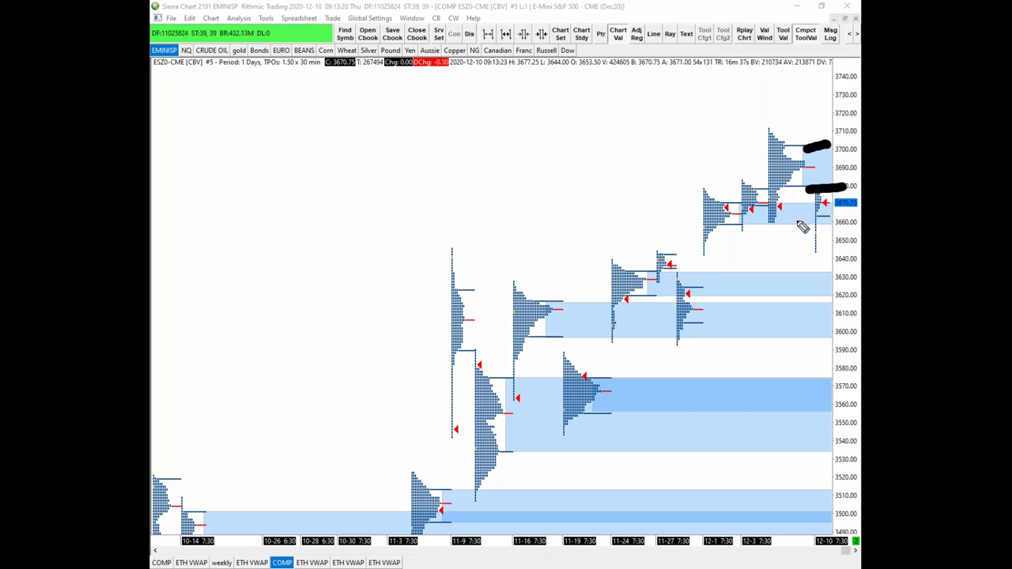
mouse_move(789, 208)
left_mouse_down()
mouse_move(814, 202)
mouse_move(817, 253)
mouse_move(814, 219)
left_mouse_up()
mouse_move(822, 150)
left_mouse_down()
mouse_move(822, 178)
mouse_move(834, 166)
mouse_move(836, 181)
mouse_move(820, 181)
mouse_move(849, 184)
left_mouse_up()
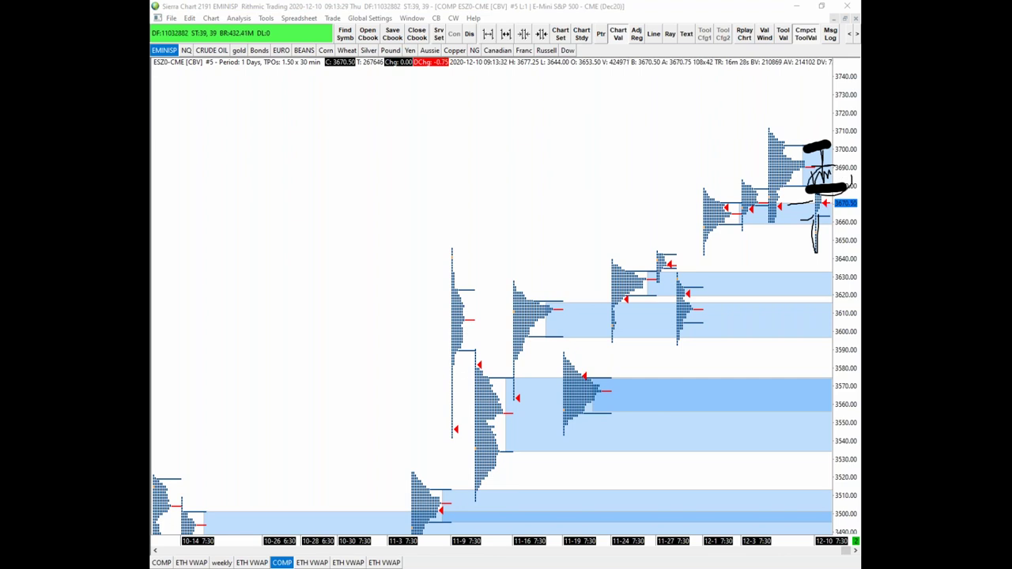
key("Escape")
Maximize the screenshot 2020-12-10_7-23-25.png, circle its lower indicator between about 13:59 and 14:01, and sketch a swinging path across the heatmap.
left_click_drag(860, 118, 394, 20)
left_click(736, 20)
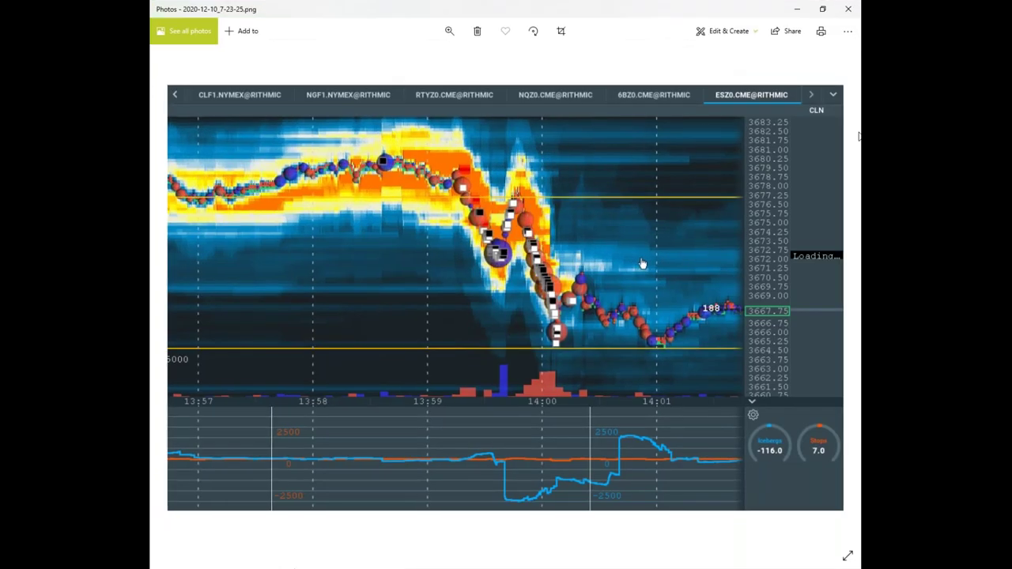
key("ctrl+2")
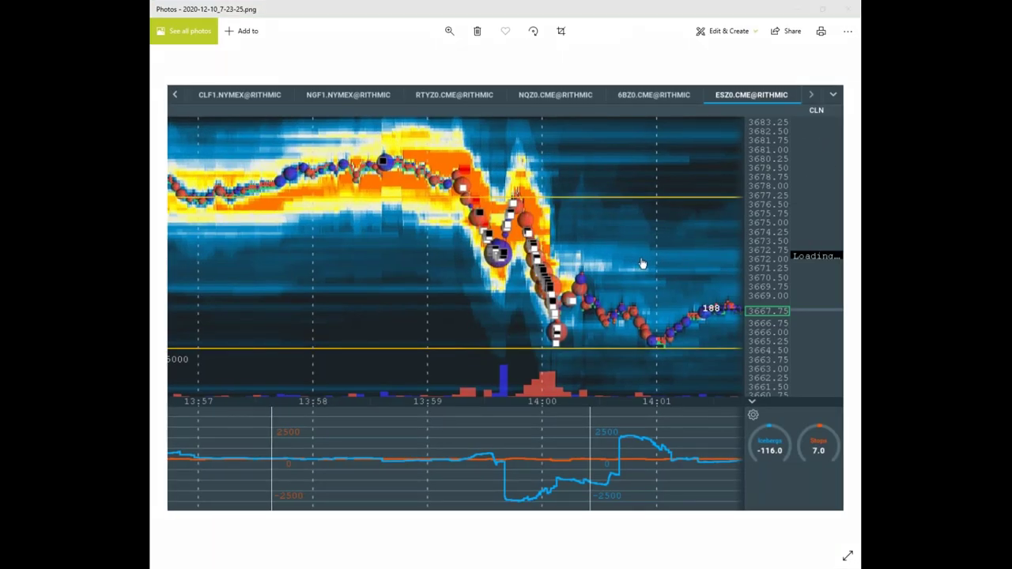
mouse_move(480, 433)
left_mouse_down()
mouse_move(450, 415)
mouse_move(623, 489)
left_mouse_up()
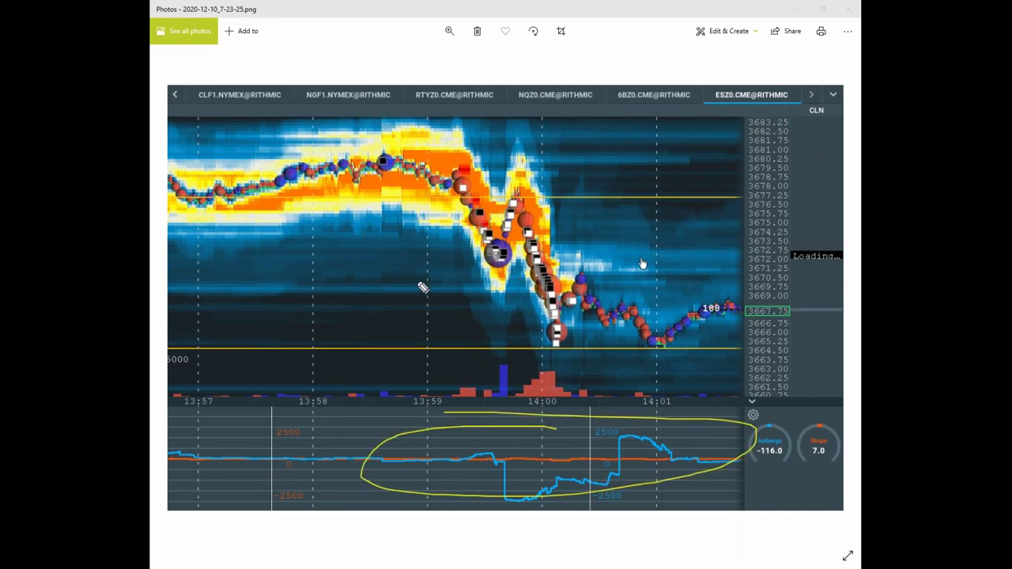
mouse_move(417, 286)
left_mouse_down()
mouse_move(622, 229)
mouse_move(652, 323)
mouse_move(701, 268)
mouse_move(735, 332)
left_mouse_up()
left_click_drag(753, 406, 764, 480)
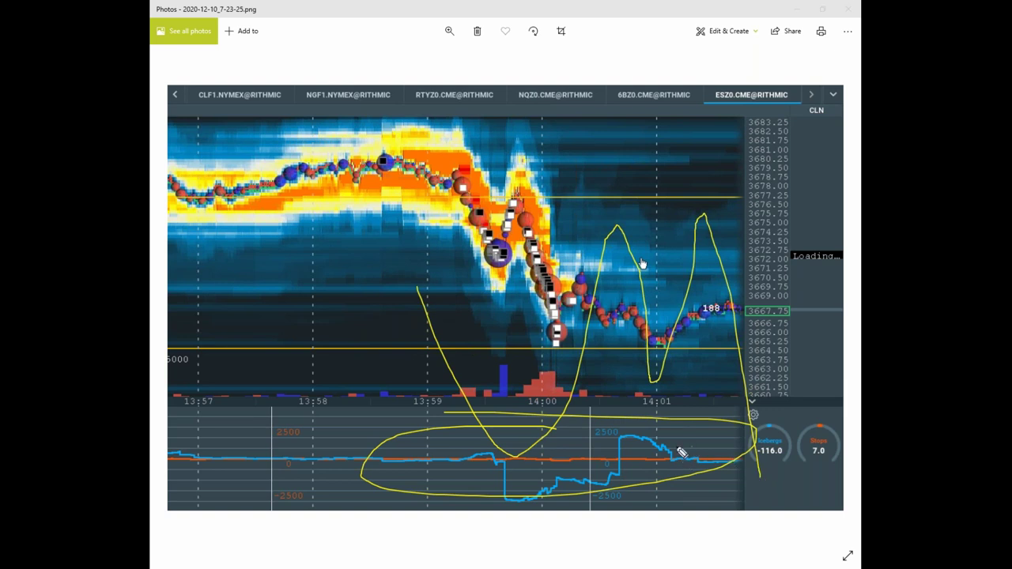
Circle the indicator line's trough and peak in the screenshot, sketch price swings between about 3663 and 3678, and clear the sketches.
mouse_move(653, 444)
left_mouse_down()
mouse_move(677, 421)
mouse_move(618, 413)
left_mouse_up()
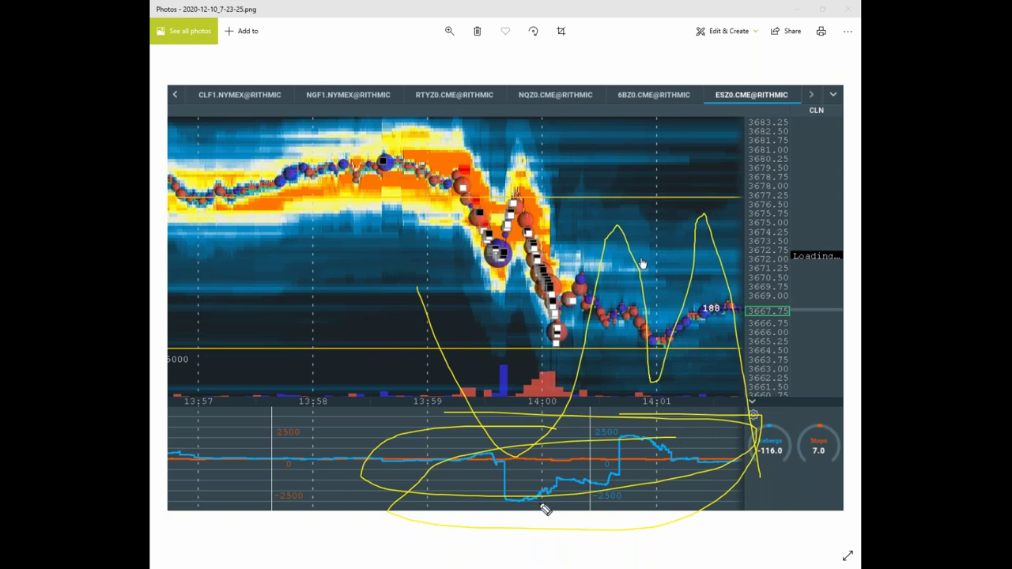
left_click_drag(540, 479, 596, 472)
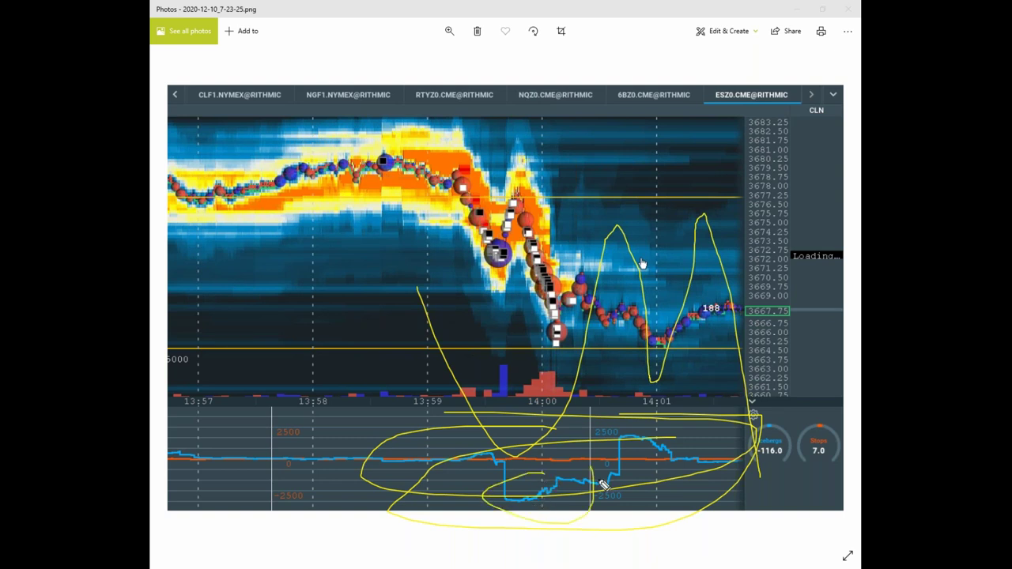
left_click_drag(666, 440, 710, 427)
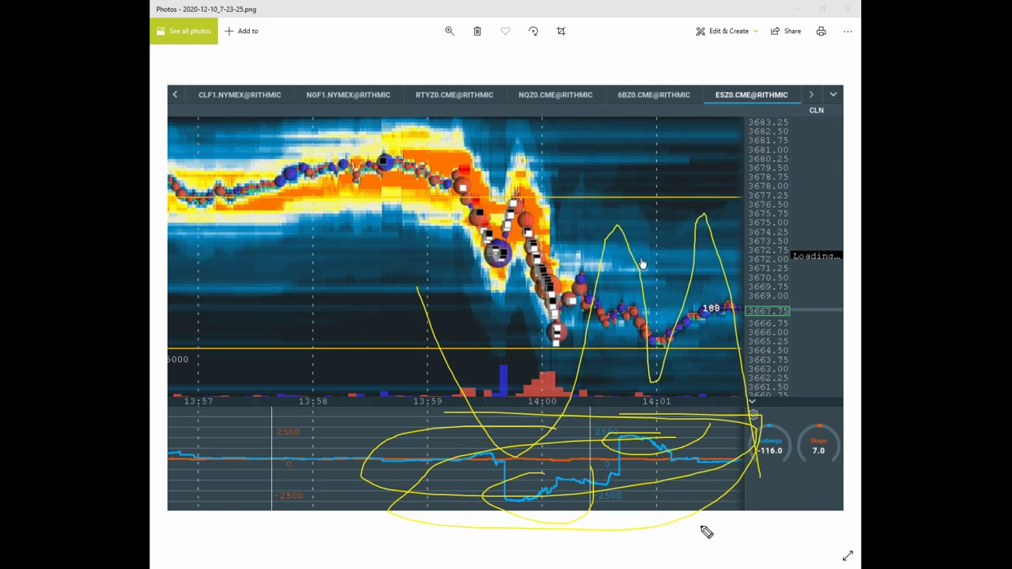
mouse_move(553, 239)
left_mouse_down()
mouse_move(541, 319)
mouse_move(693, 331)
mouse_move(728, 284)
left_mouse_up()
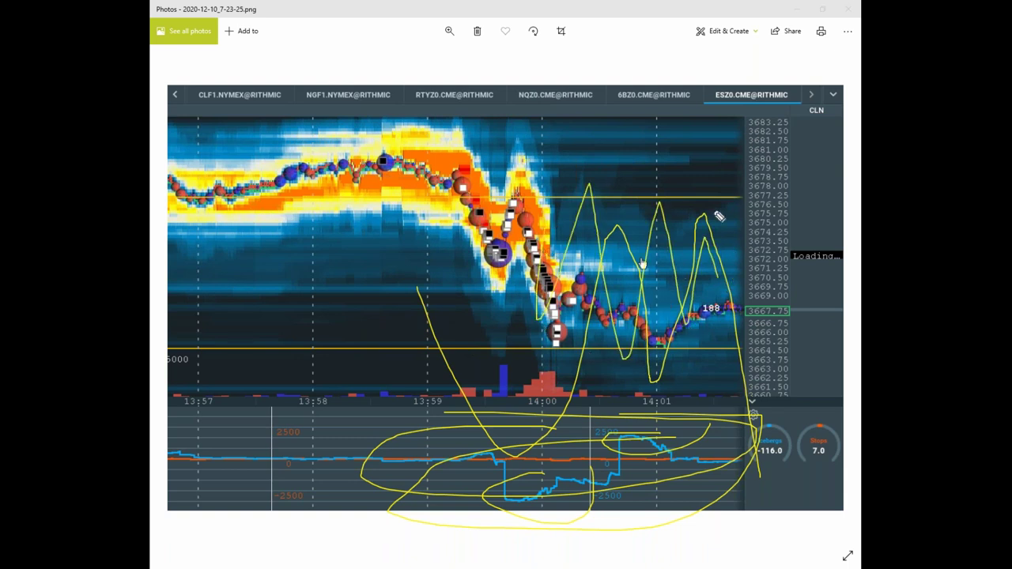
key("Escape")
Minimize the screenshot and the Sierra Chart window, and move the ESZ0 Bookmap window up over the /ES chart.
left_click(797, 10)
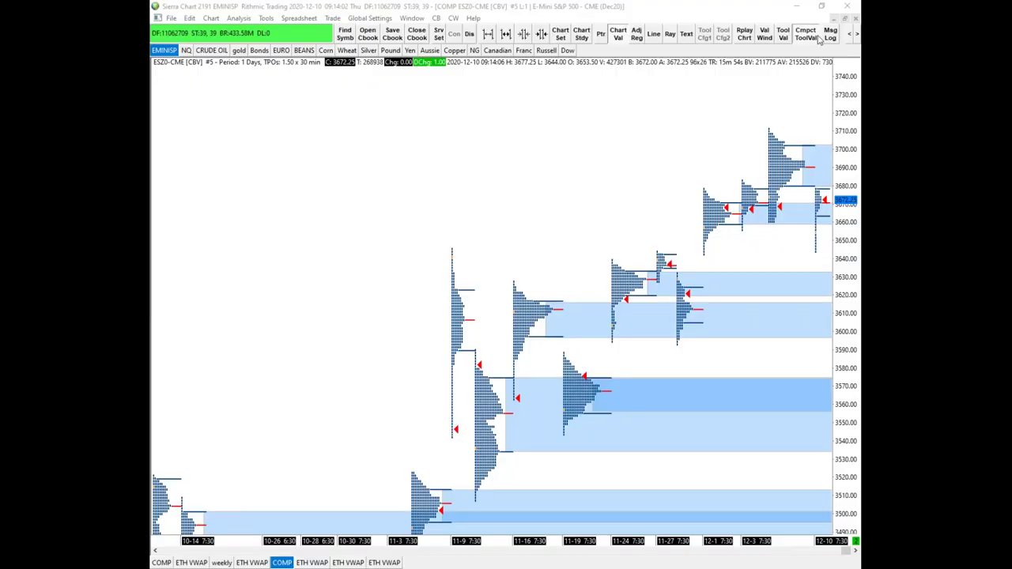
left_click(796, 6)
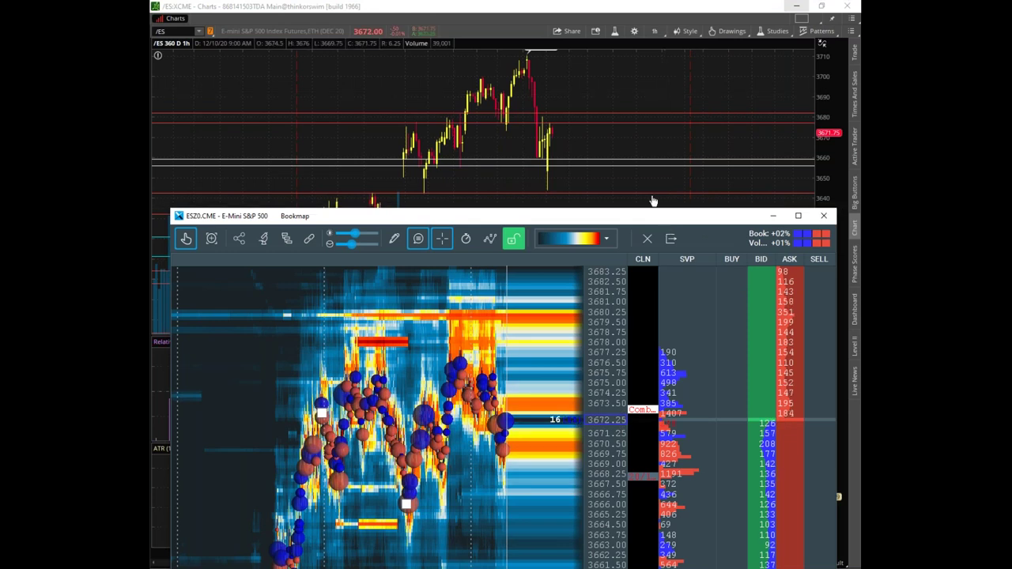
left_click_drag(641, 219, 1011, 193)
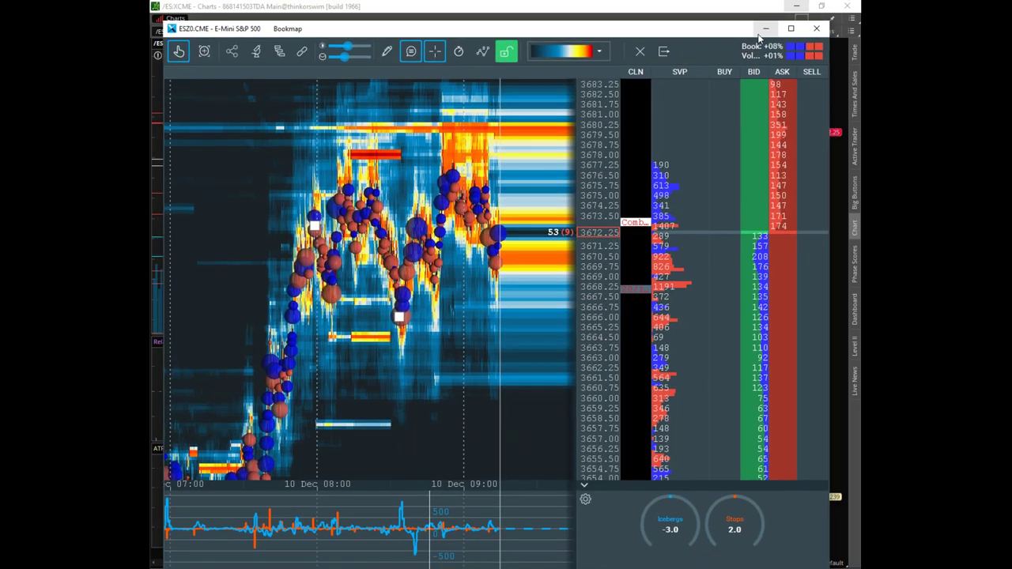
Maximize the ESZ0 Bookmap window and clear the screenshot 2020-12-10_7-23-25.png out of the way of its heatmap.
left_click(791, 28)
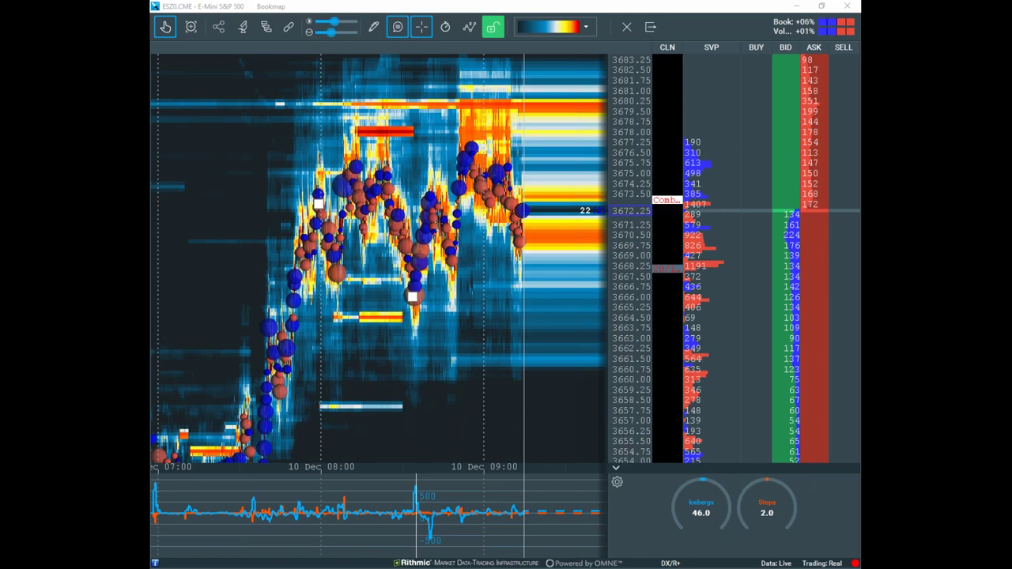
left_click_drag(601, 0, 348, 0)
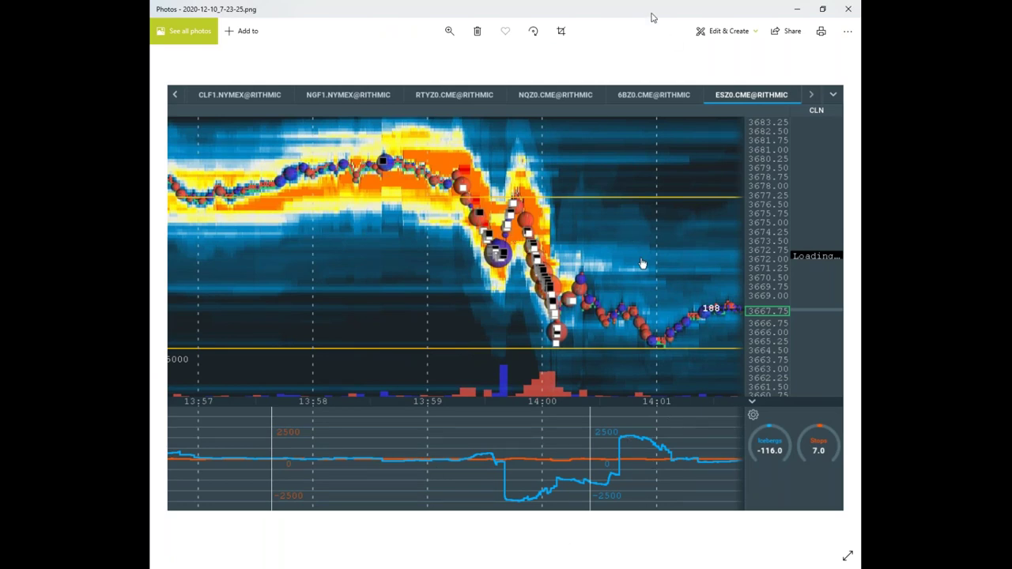
left_click(797, 8)
left_click(611, 8)
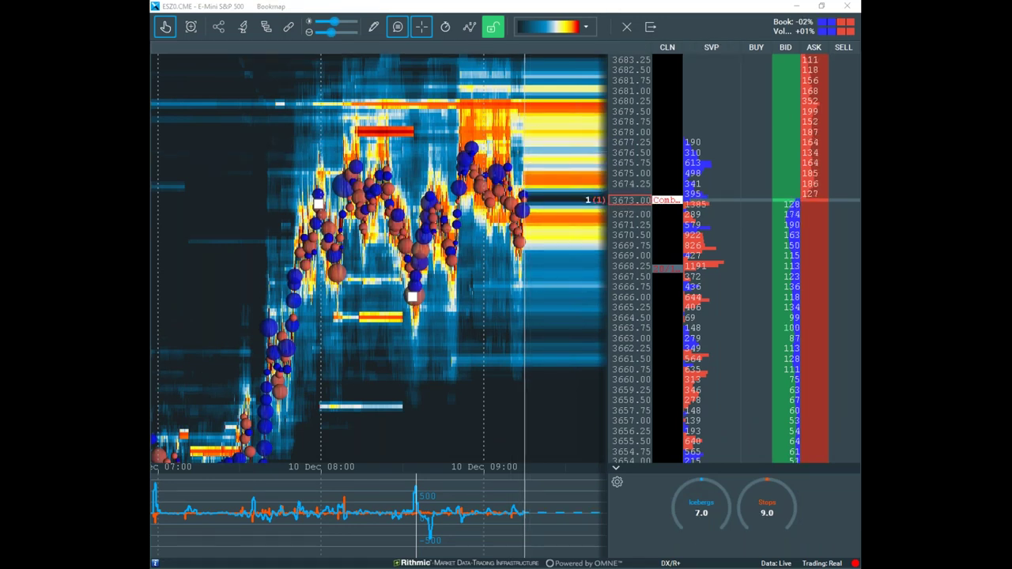
Circle the ES range between about 3667 and 3680, sketch breakout arrows above and below it, and clear the sketches.
mouse_move(377, 148)
left_mouse_down()
mouse_move(292, 222)
mouse_move(475, 269)
mouse_move(380, 158)
mouse_move(512, 109)
mouse_move(547, 140)
mouse_move(573, 248)
mouse_move(574, 389)
mouse_move(588, 360)
left_mouse_up()
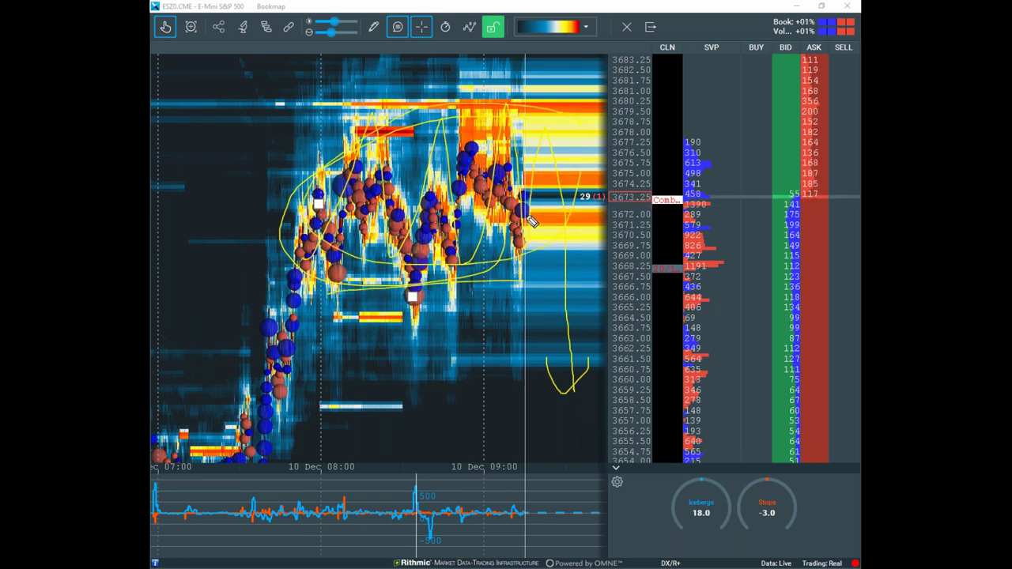
mouse_move(456, 310)
left_mouse_down()
mouse_move(606, 47)
mouse_move(642, 93)
mouse_move(620, 236)
mouse_move(566, 266)
left_mouse_up()
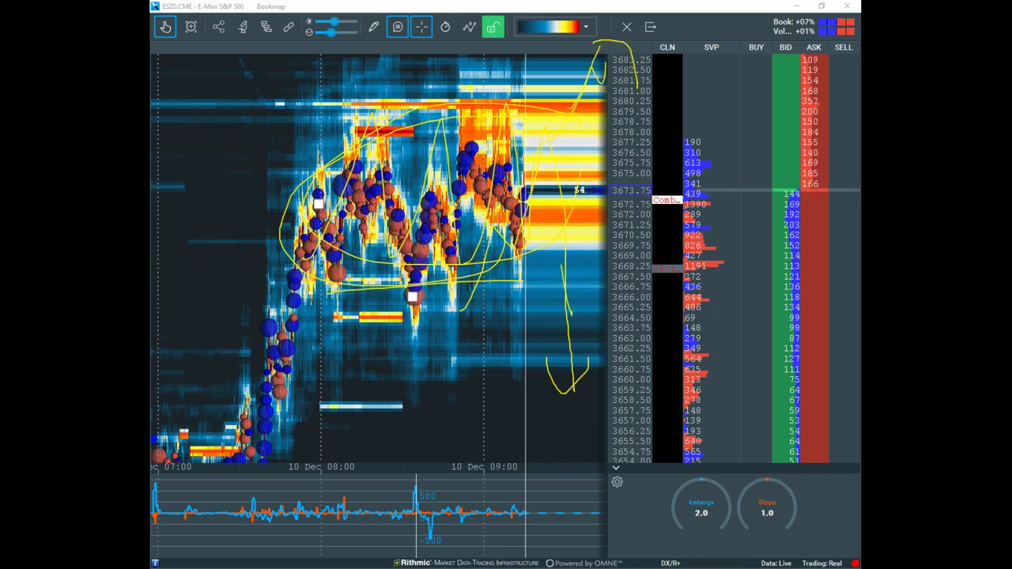
mouse_move(581, 257)
left_mouse_down()
mouse_move(585, 431)
mouse_move(630, 409)
left_mouse_up()
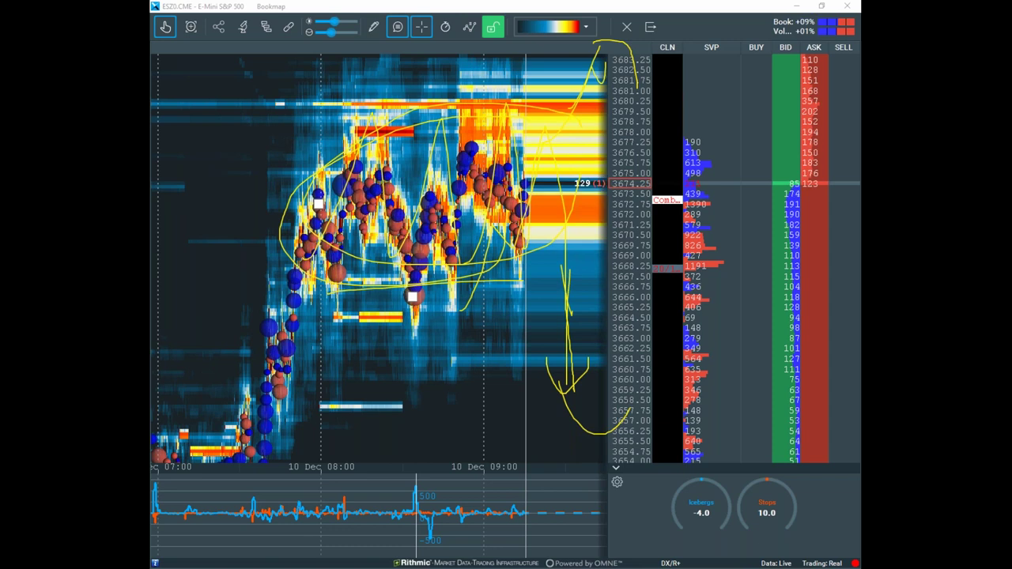
key("Escape")
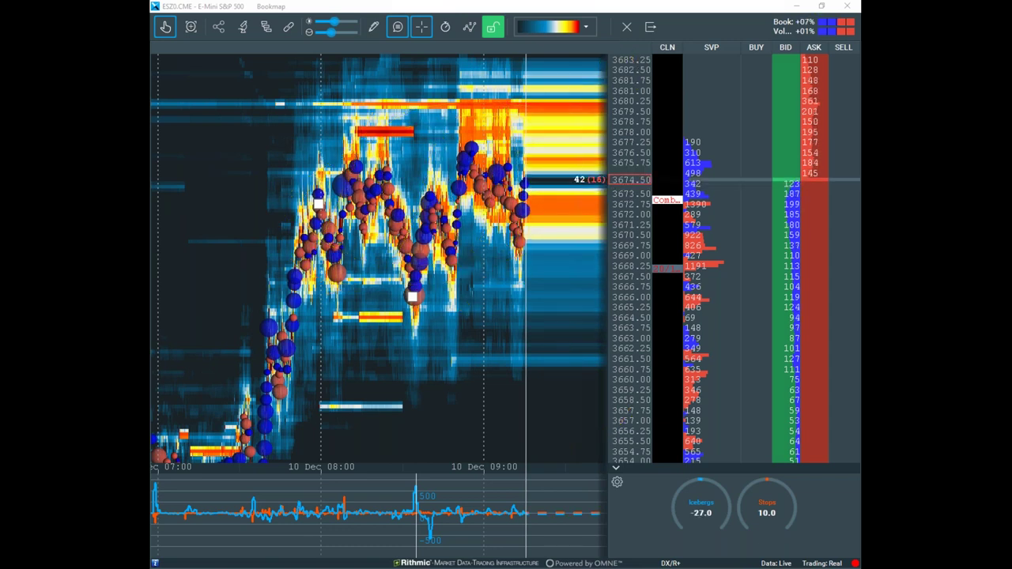
Close the screenshot 2020-12-10_7-23-25.png and inspect the ES heatmap's price action from about 07:30 to 09:15.
left_click_drag(860, 131, 407, 69)
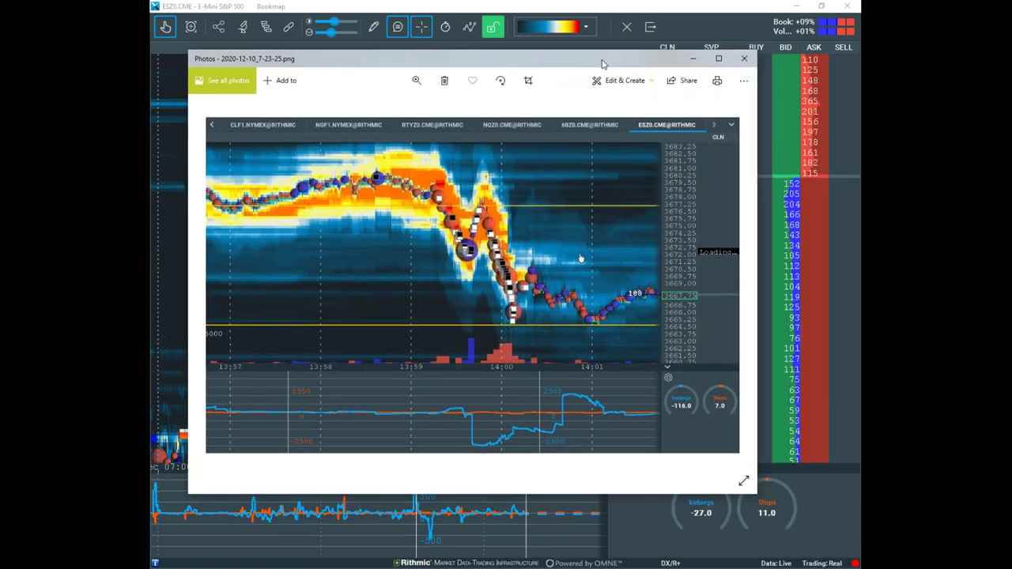
left_click(743, 58)
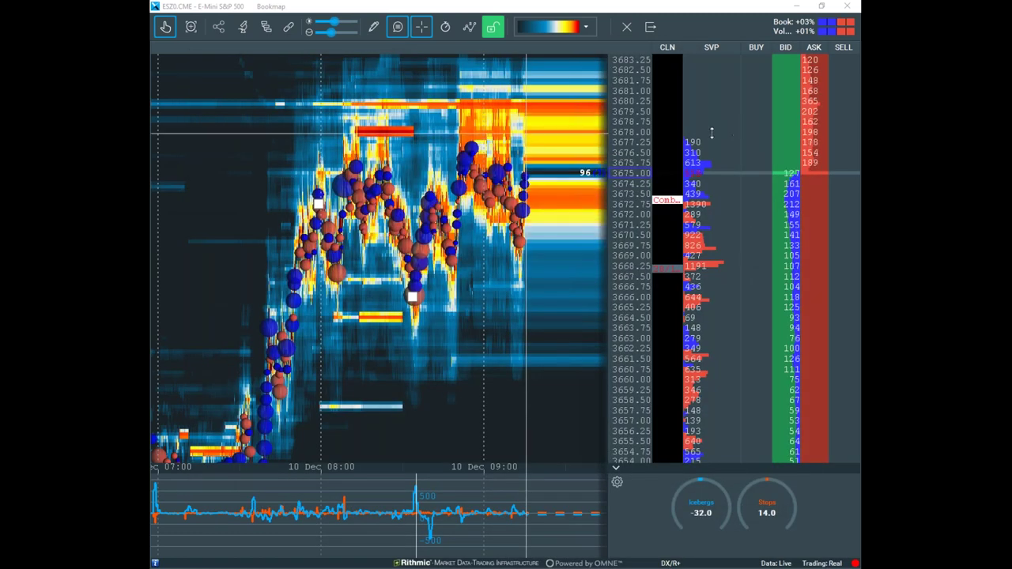
left_click_drag(712, 139, 712, 160)
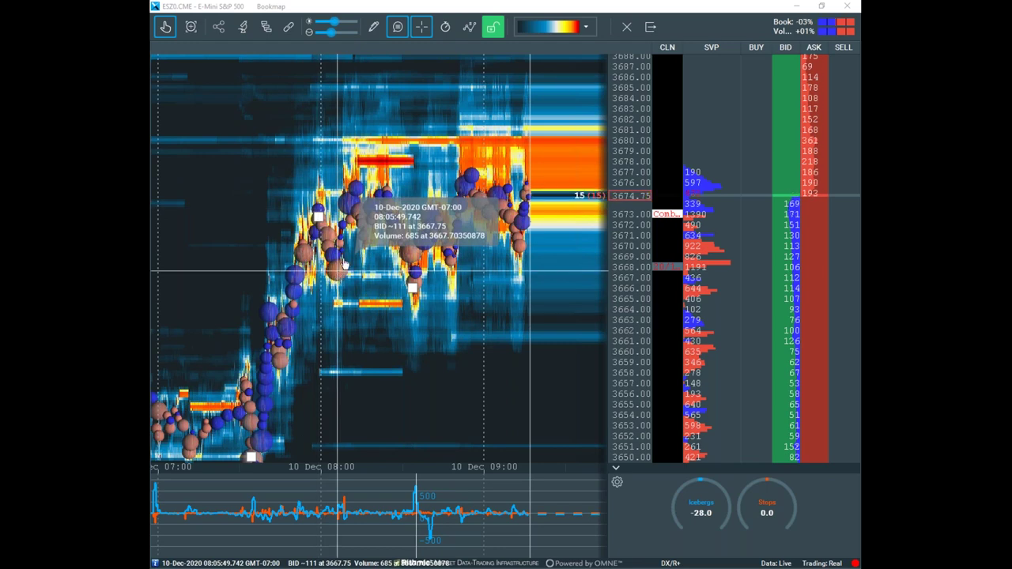
scroll(485, 170, "up", 3)
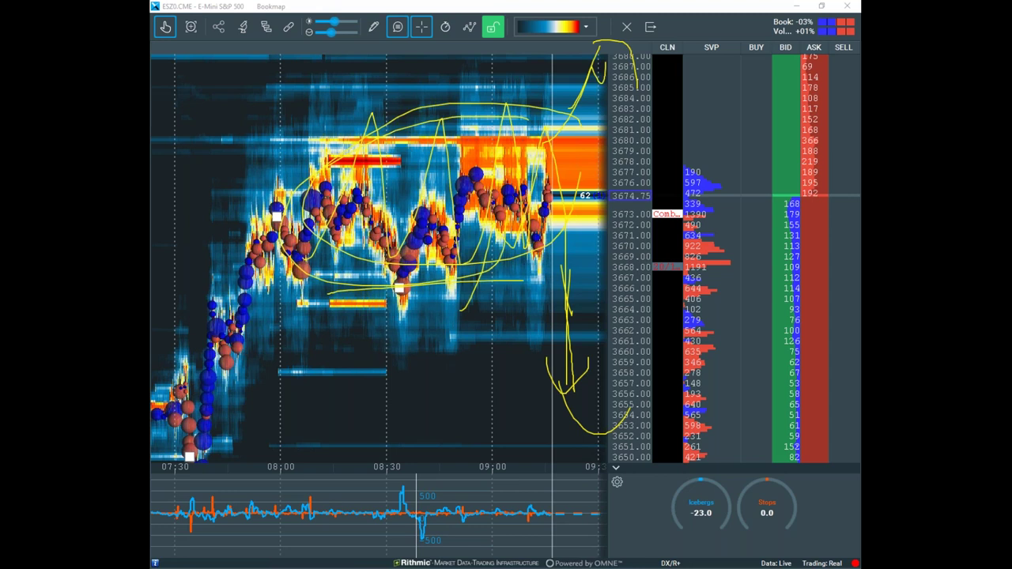
key("Escape")
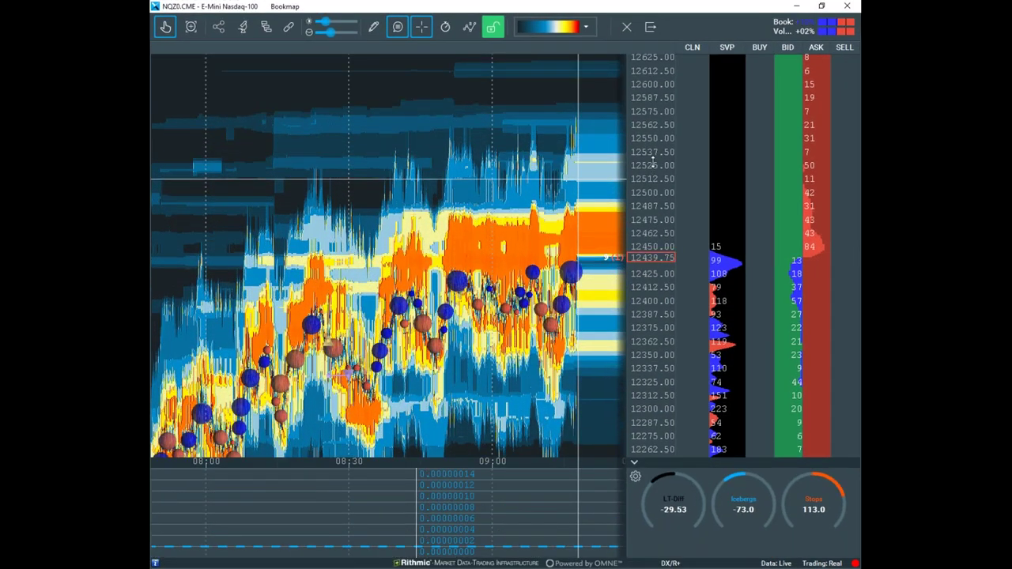
Examine the NQZ0 heatmap's latest price move and the stops indicator spike near 09:17.
scroll(545, 130, "up", 3)
scroll(542, 139, "up", 3)
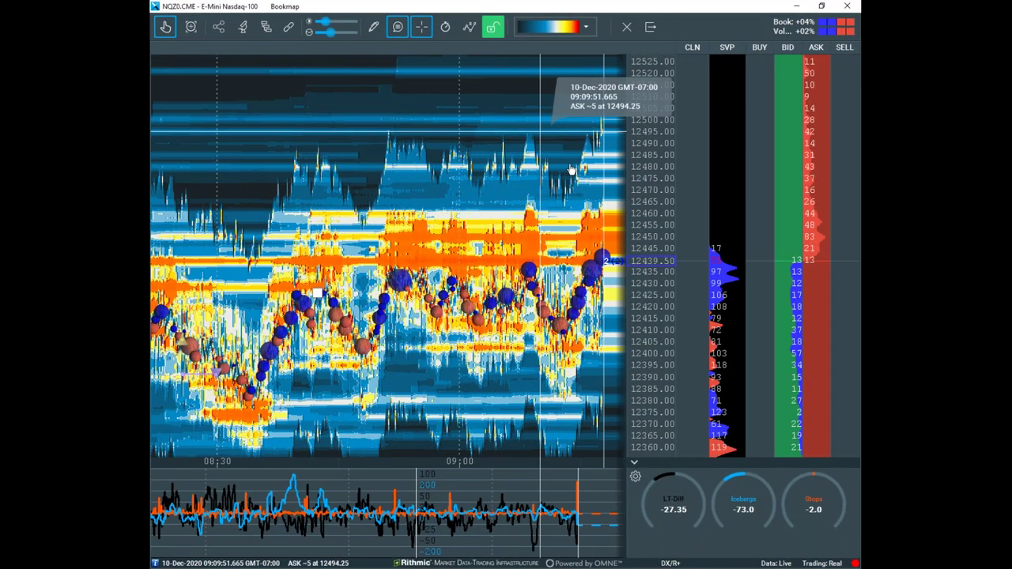
left_click_drag(576, 155, 448, 121)
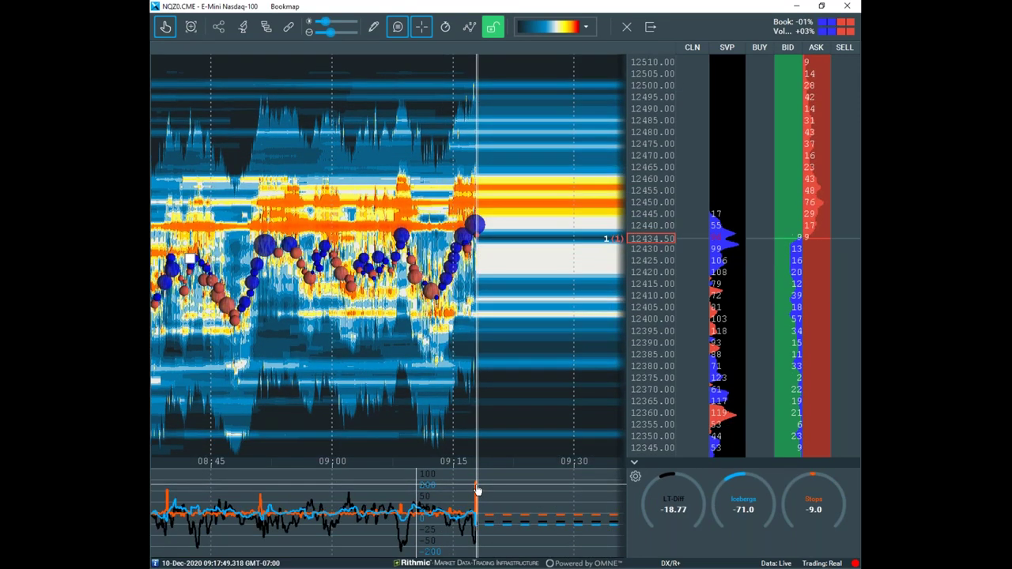
scroll(481, 350, "up", 2)
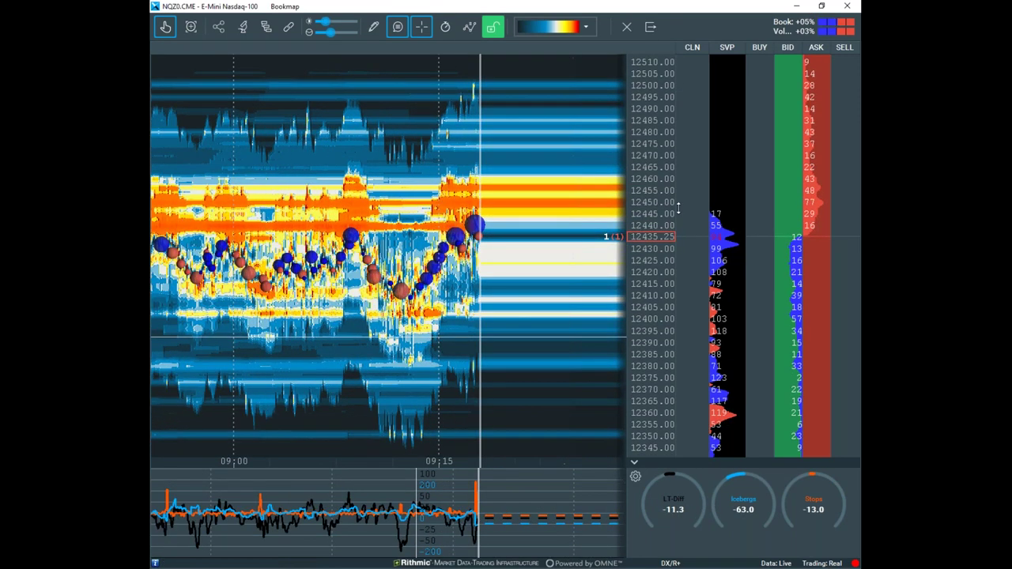
scroll(662, 215, "up", 5)
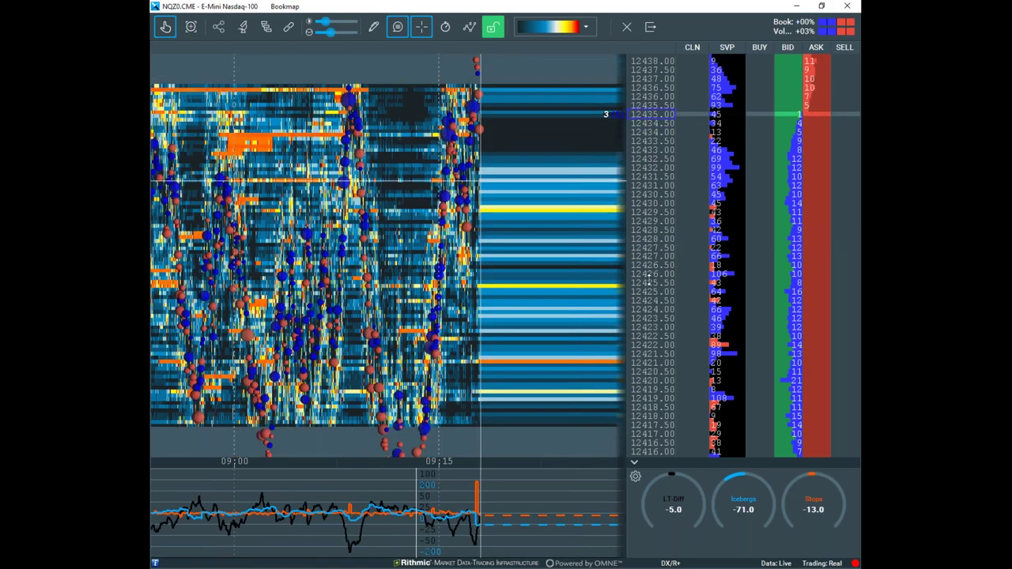
scroll(644, 279, "down", 2)
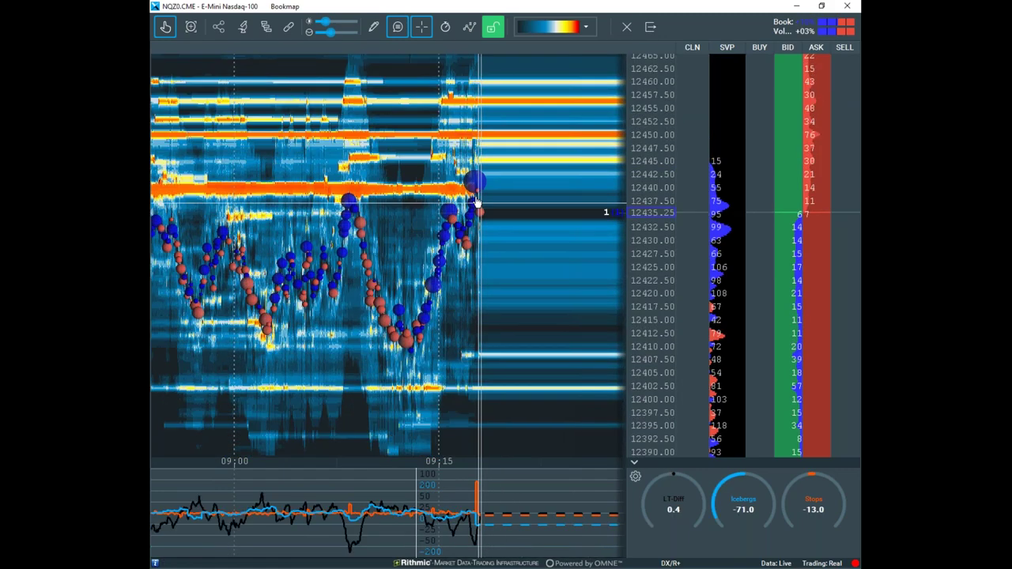
scroll(653, 157, "down", 3)
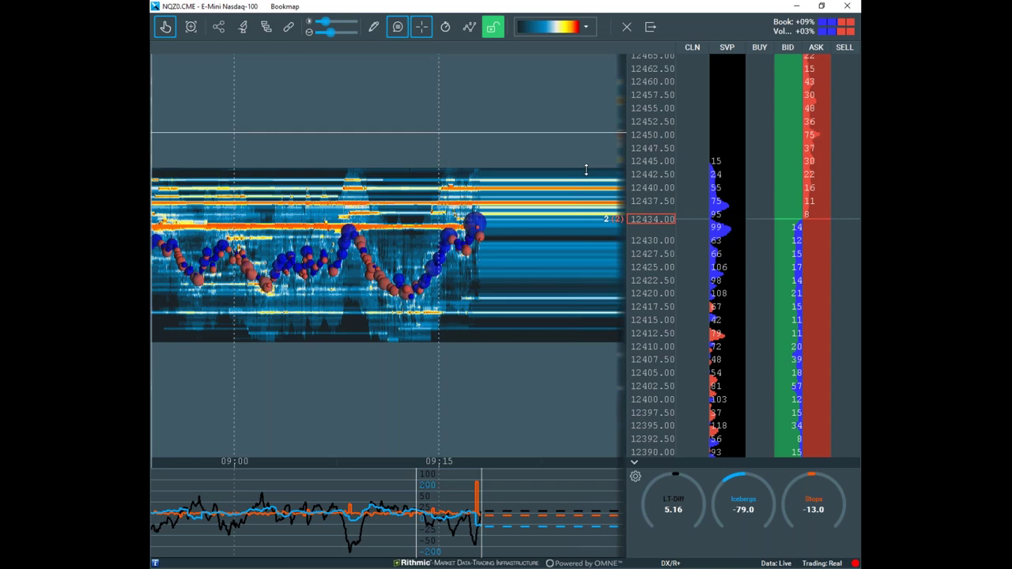
Inspect the NQ volume bubbles against the thick liquidity band near 12440 between about 09:05 and 09:18.
scroll(652, 156, "up", 2)
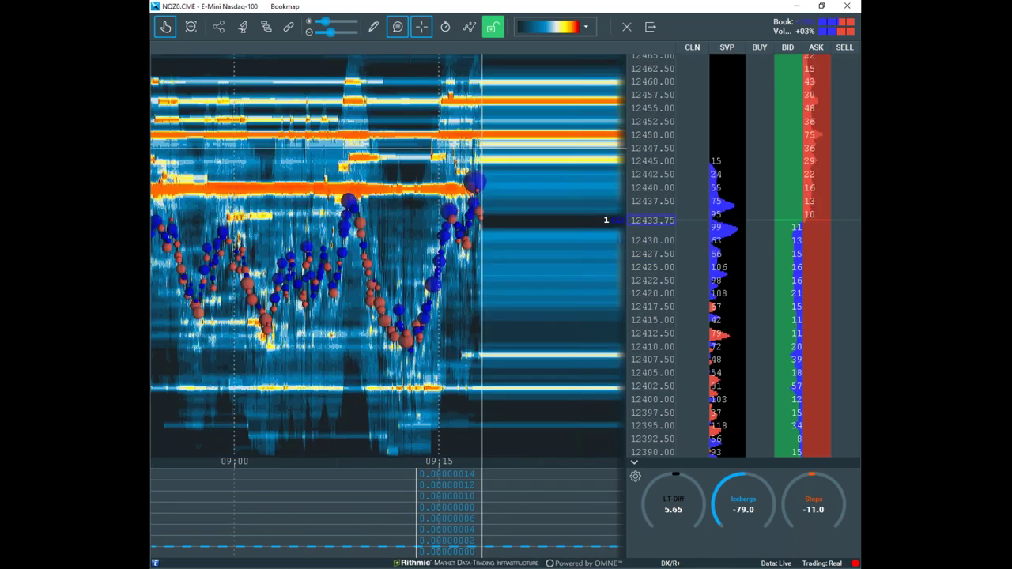
scroll(497, 334, "up", 2)
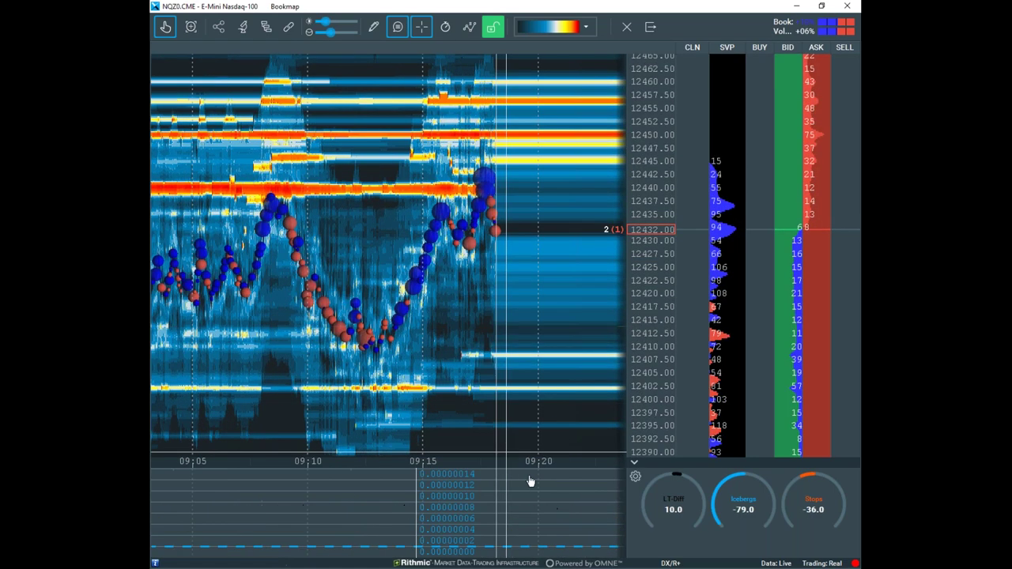
mouse_move(489, 490)
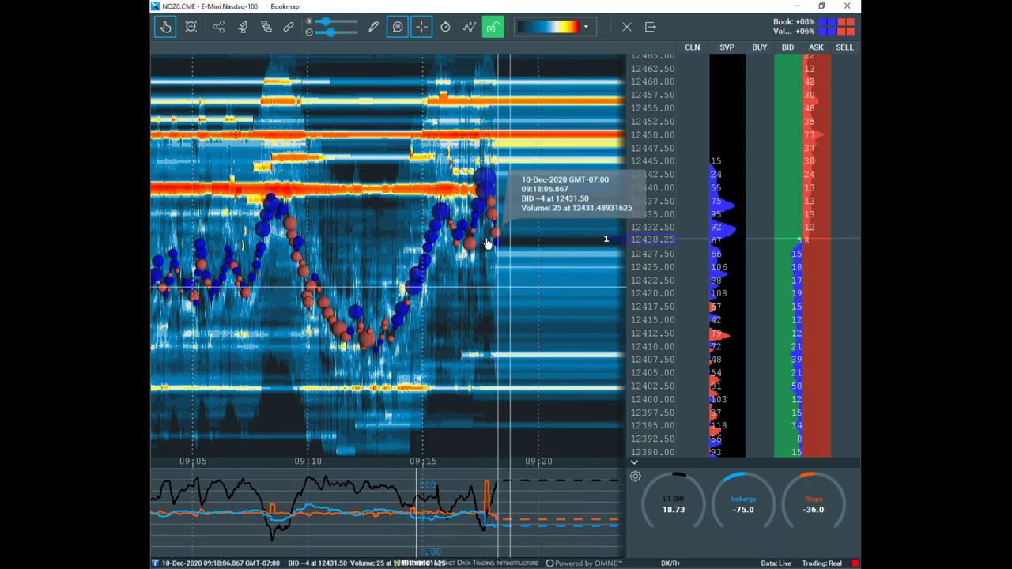
mouse_move(444, 140)
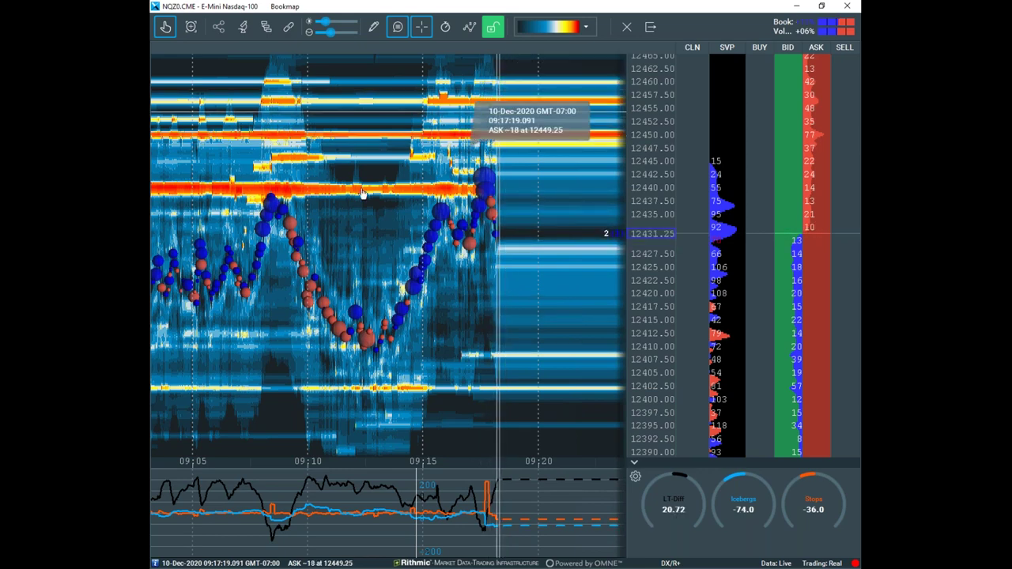
scroll(335, 255, "down", 3)
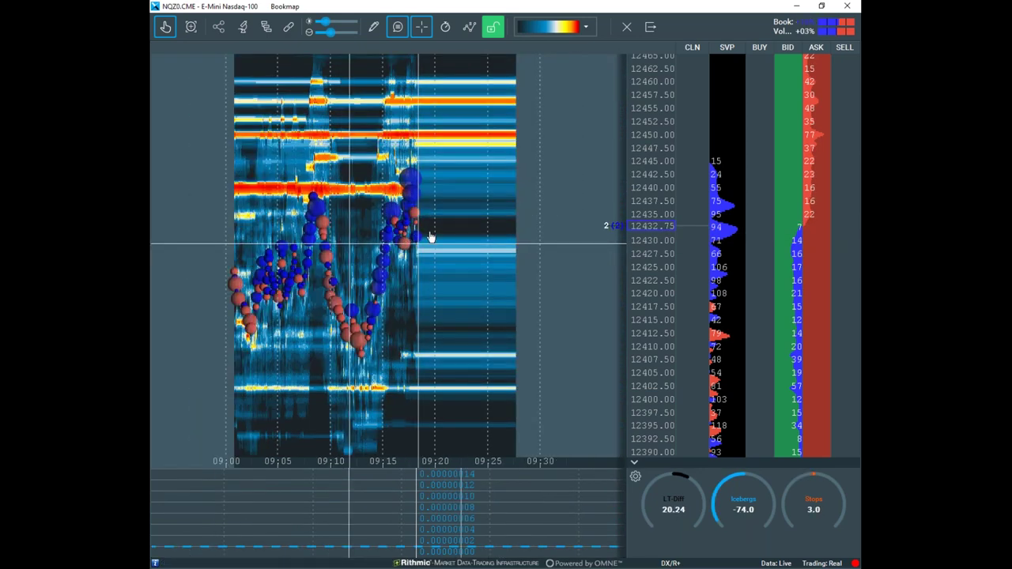
scroll(408, 236, "down", 2)
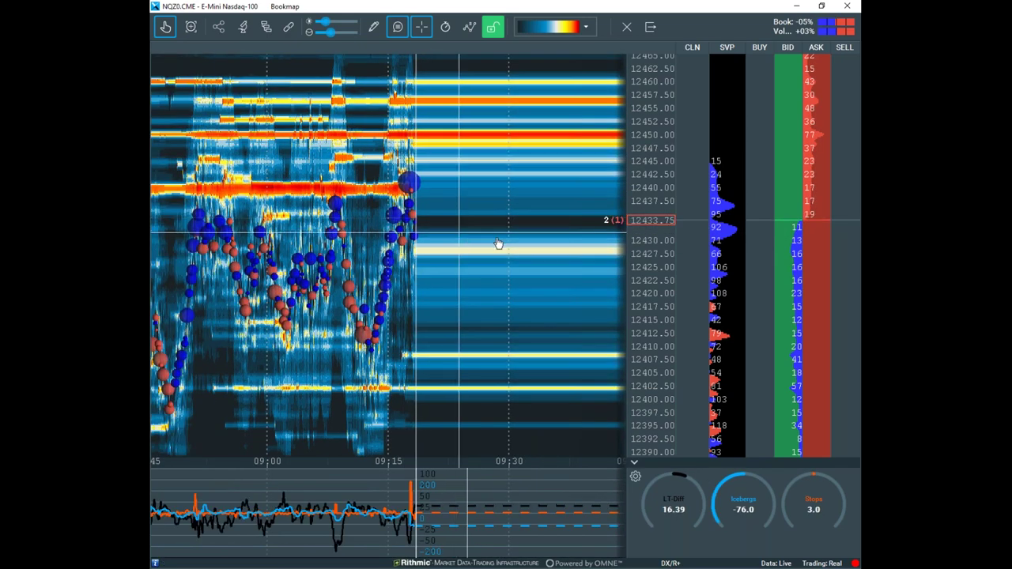
Bring the hourly /NQ thinkorswim chart over the heatmap, maximize it to check the zones, and move it away again.
left_click_drag(681, 262, 682, 263)
left_click_drag(910, 433, 457, 152)
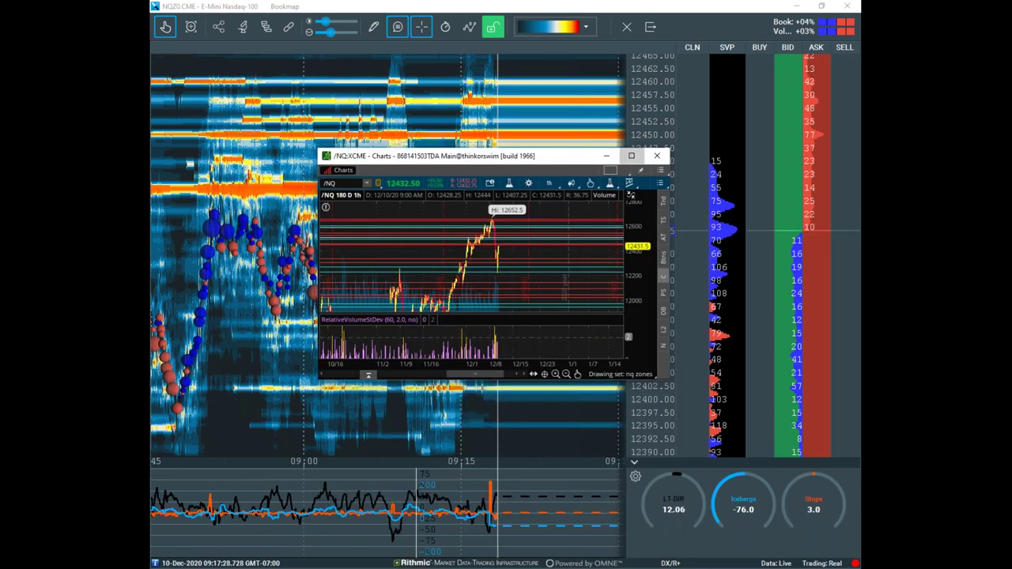
left_click(630, 156)
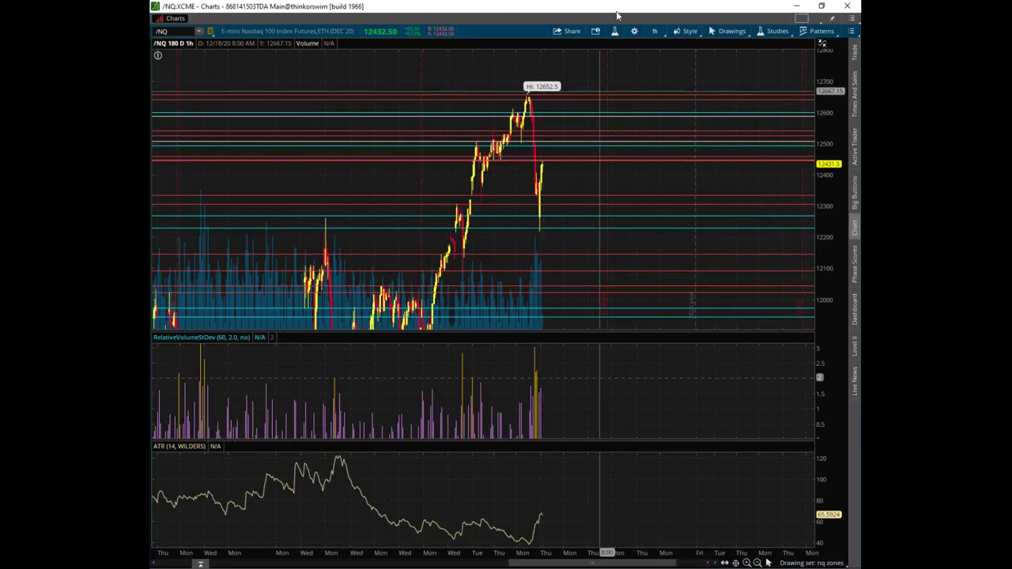
left_click_drag(603, 15, 1004, 47)
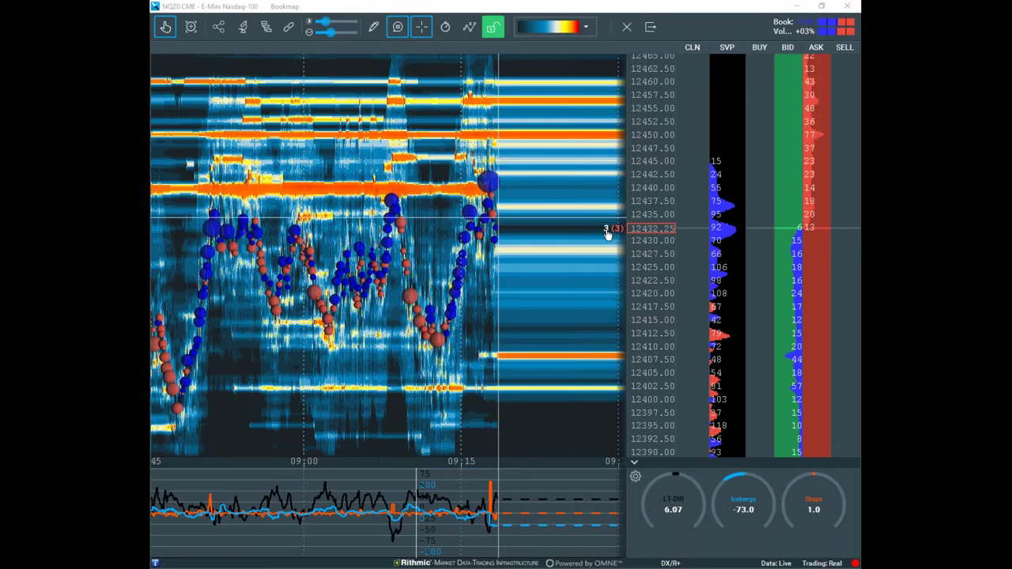
Examine the NQ order flow around the large volume bubble near 12440 and the pullback after it.
scroll(511, 238, "up", 5)
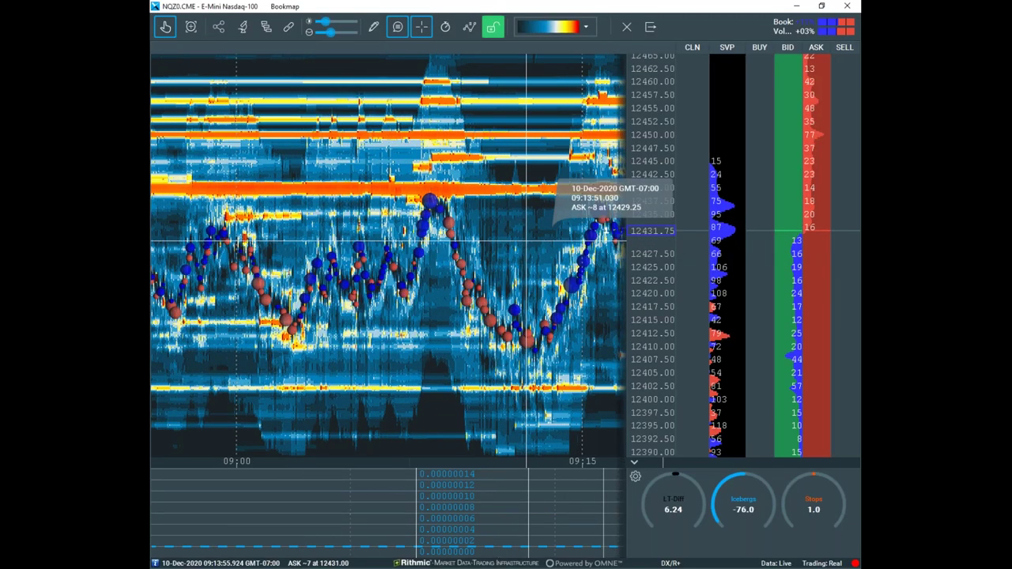
mouse_move(371, 174)
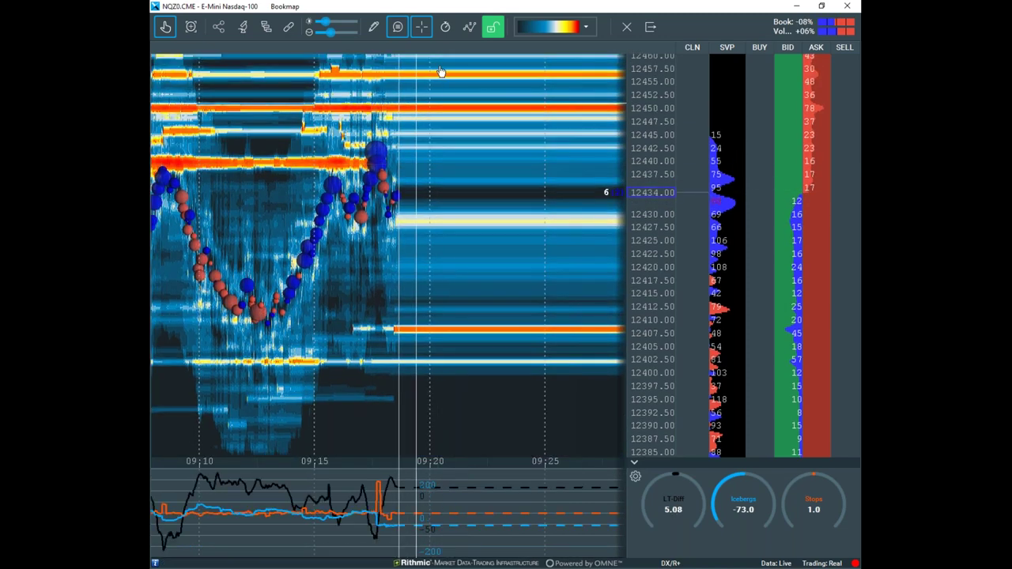
mouse_move(380, 364)
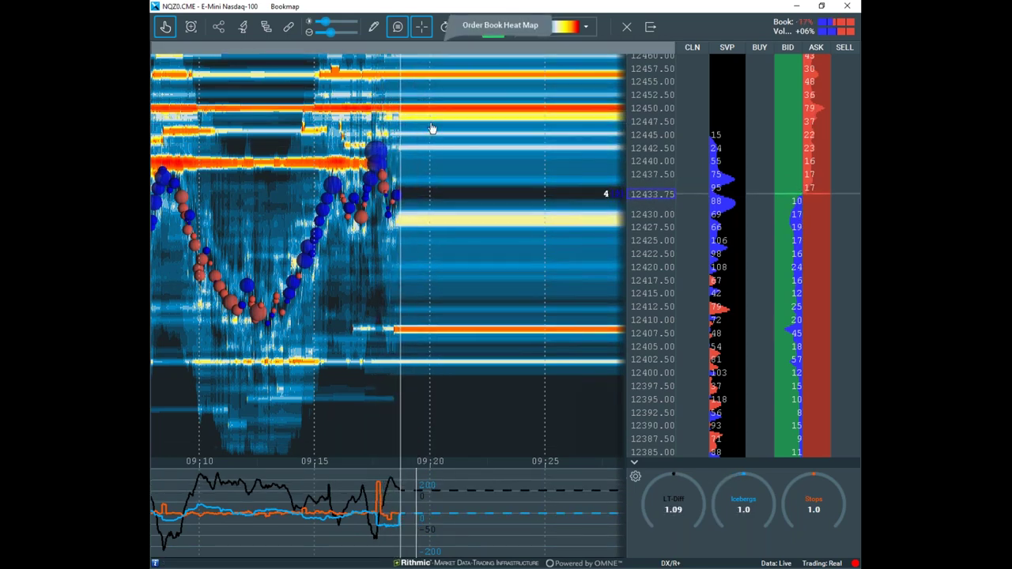
scroll(424, 147, "up", 3)
mouse_move(355, 198)
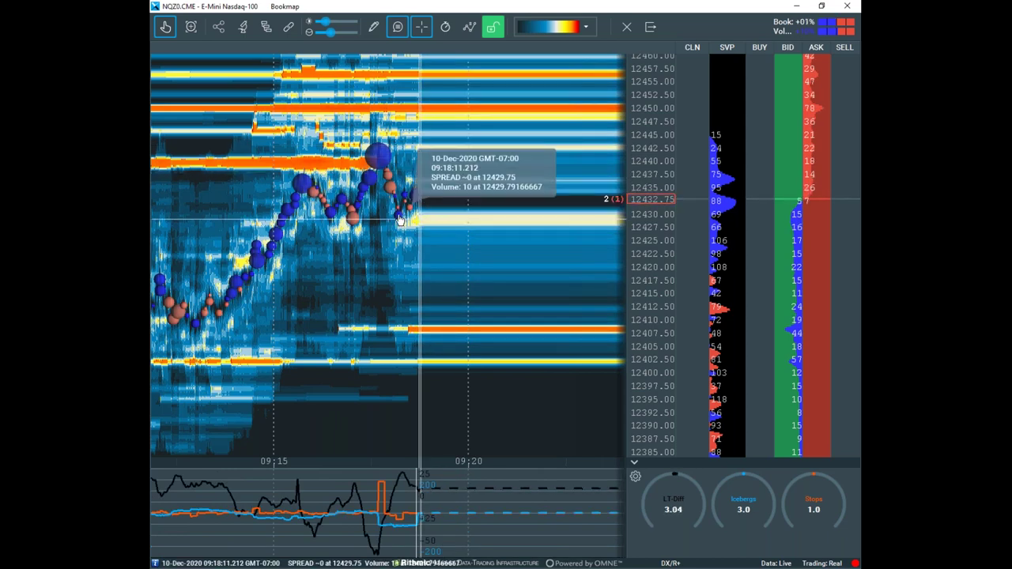
scroll(411, 277, "up", 2)
left_click(373, 27)
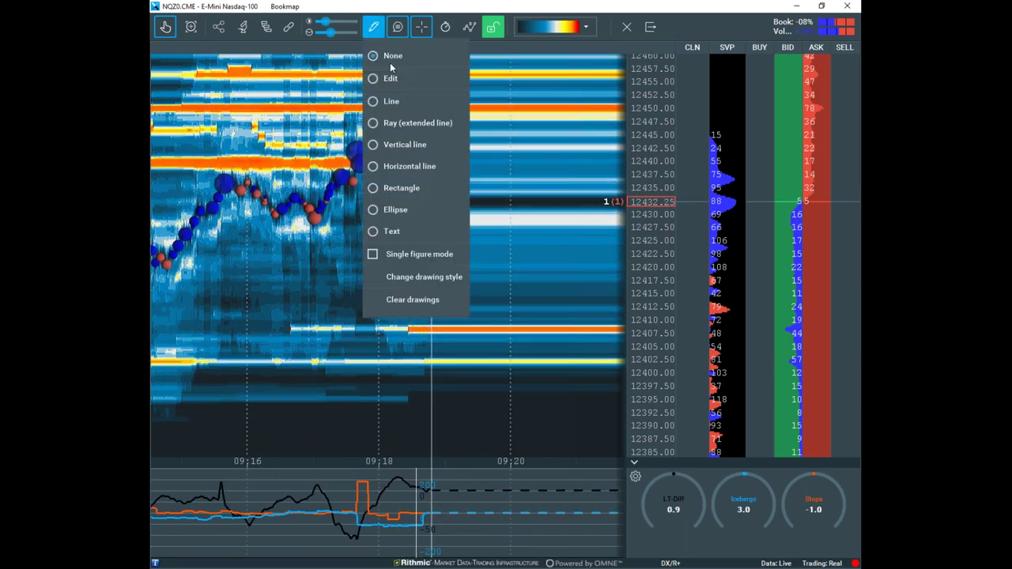
left_click(410, 166)
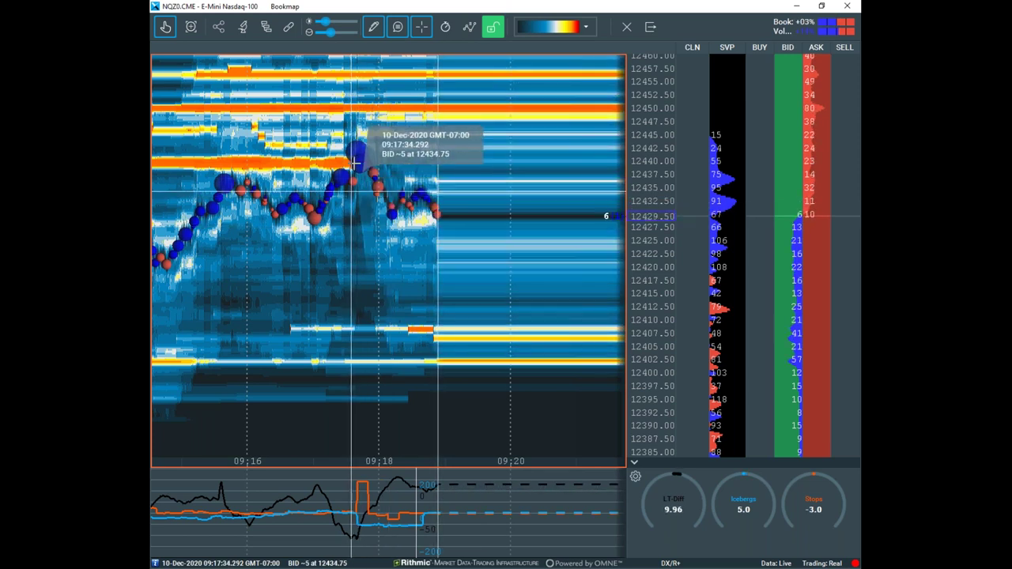
scroll(362, 183, "up", 5)
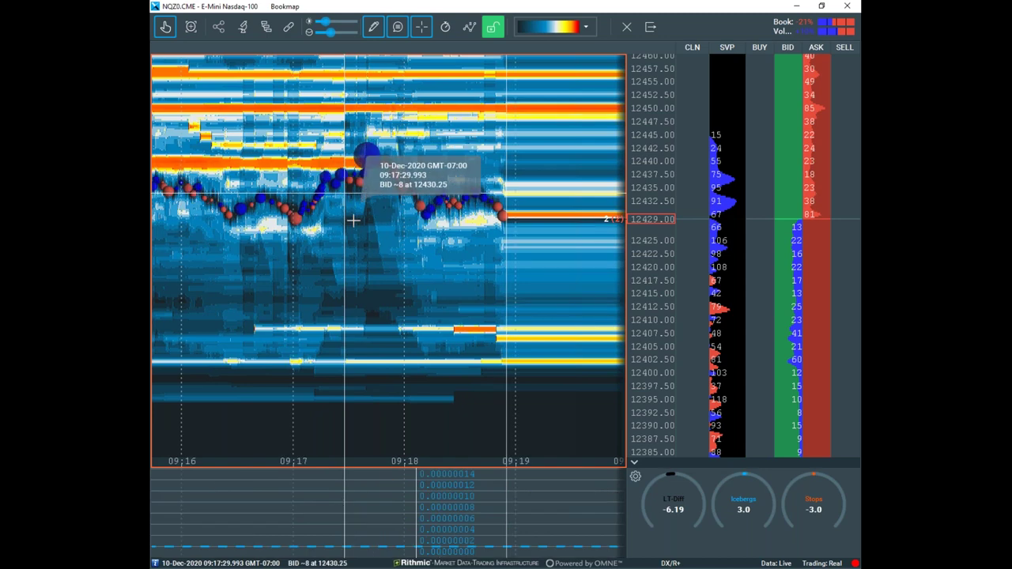
scroll(654, 180, "up", 12)
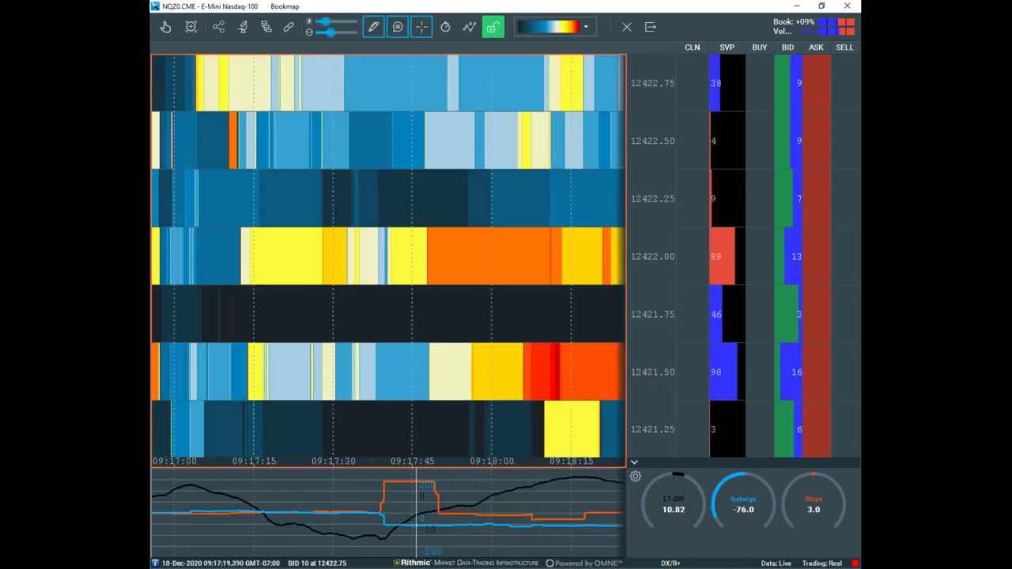
double_click(491, 157)
scroll(653, 172, "down", 8)
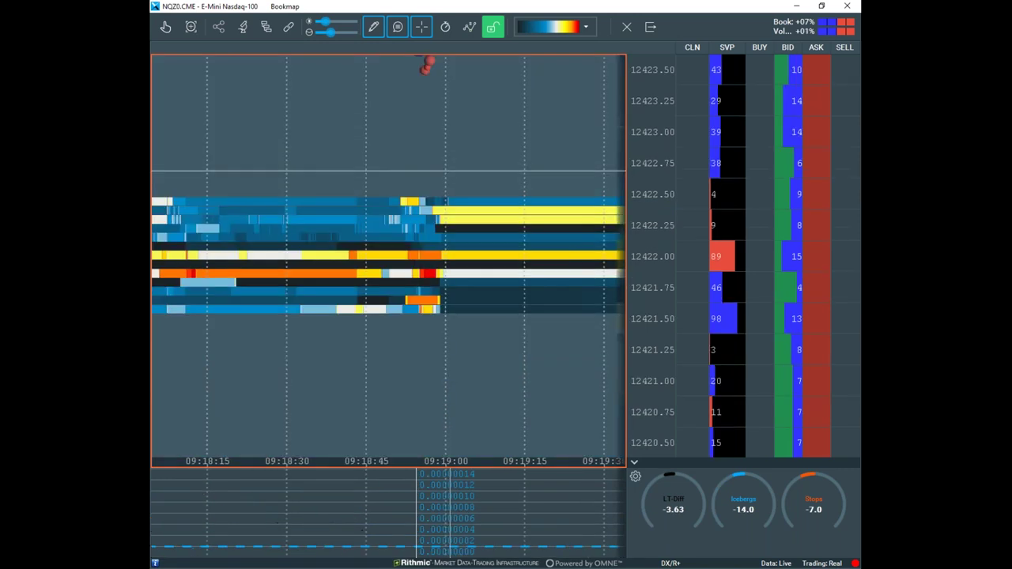
left_click(168, 30)
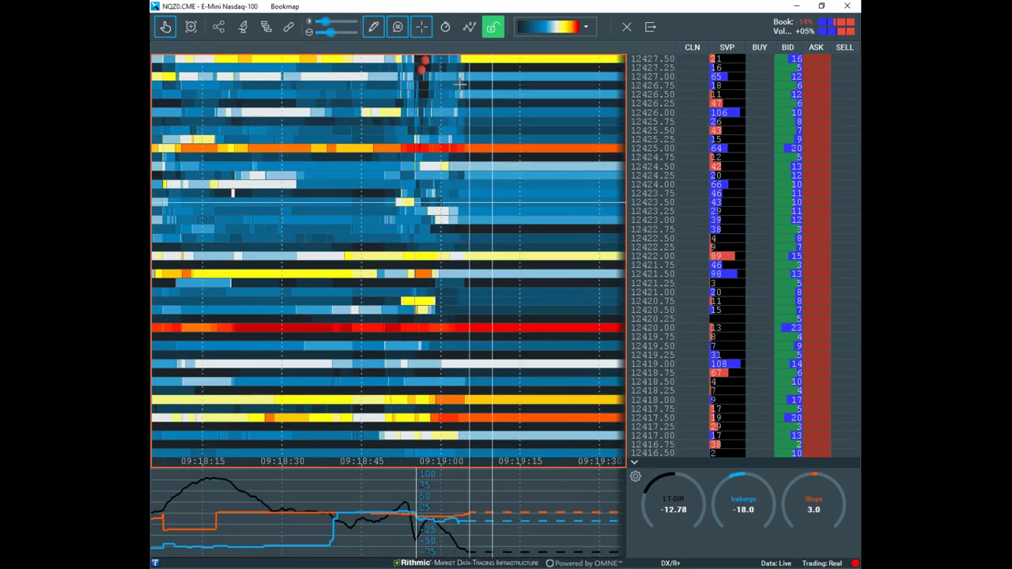
left_click(373, 27)
left_click(384, 55)
Examine the NQ stops spike near 09:17:42 and the cluster of large buy bubbles between about 12439 and 12443.
left_click_drag(468, 154, 416, 351)
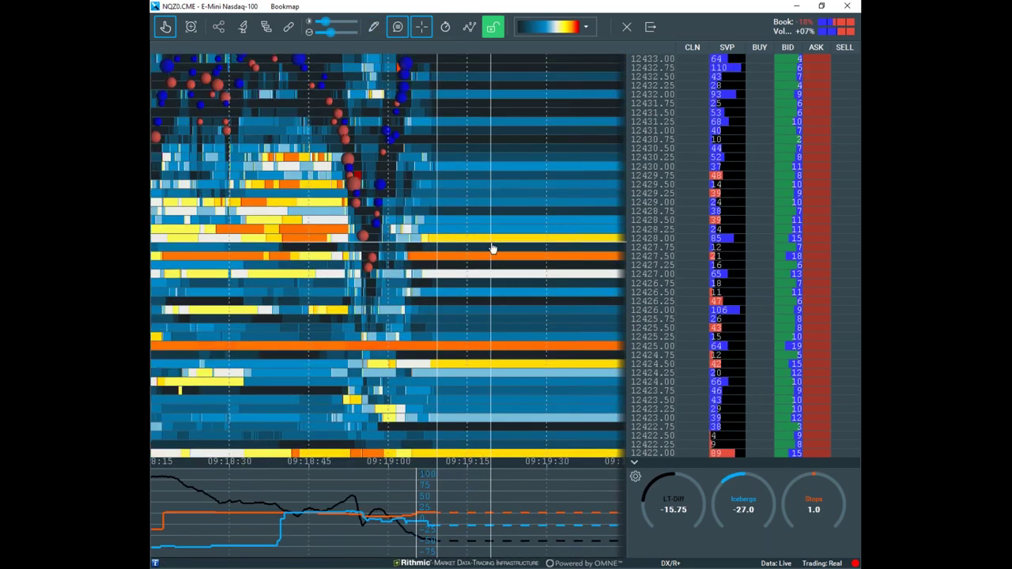
scroll(491, 247, "down", 2)
scroll(353, 296, "up", 1)
left_click_drag(320, 298, 442, 309)
mouse_move(272, 486)
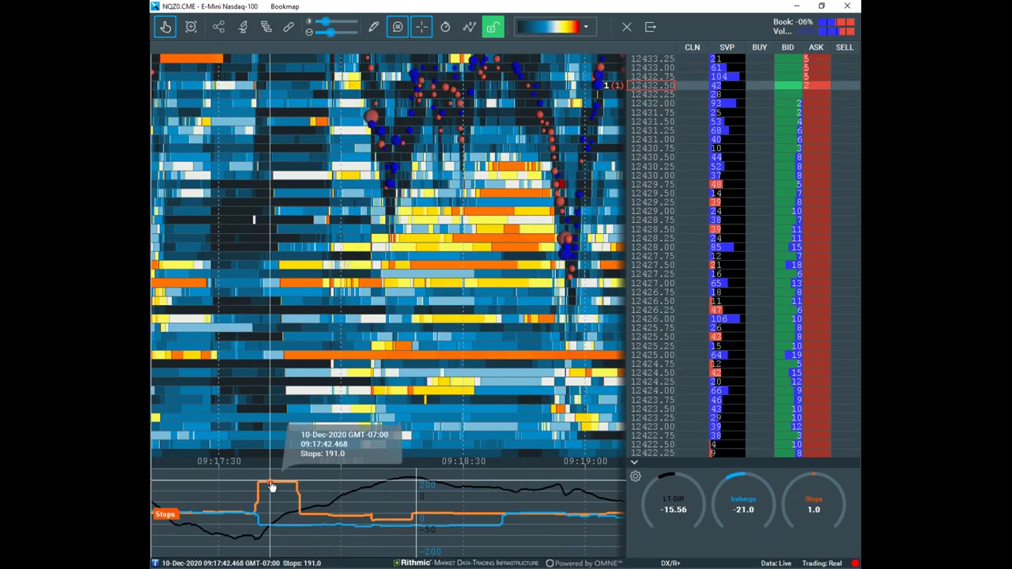
left_click_drag(353, 351, 381, 379)
left_click_drag(376, 212, 387, 386)
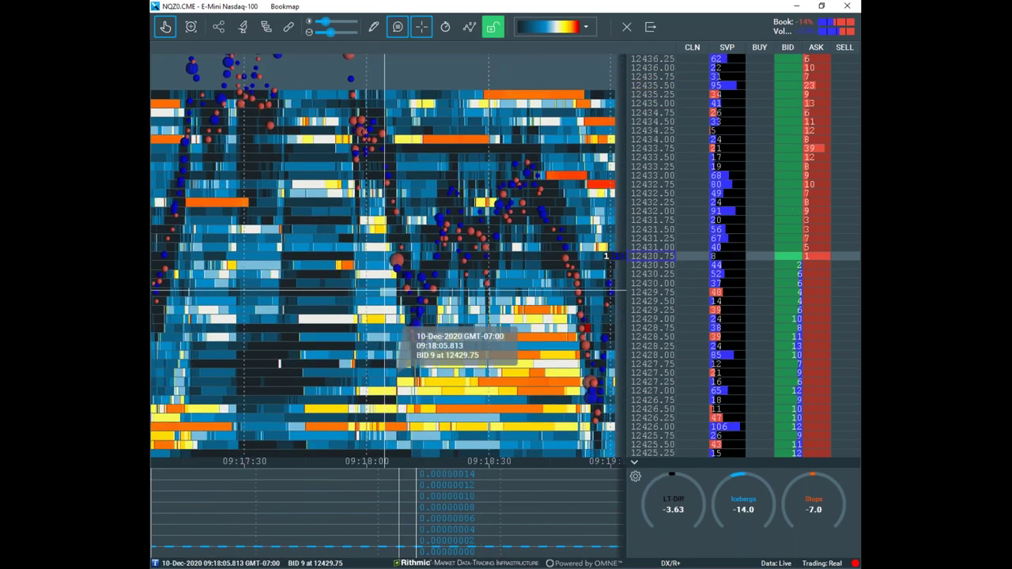
left_click_drag(411, 259, 465, 359)
scroll(408, 273, "up", 1)
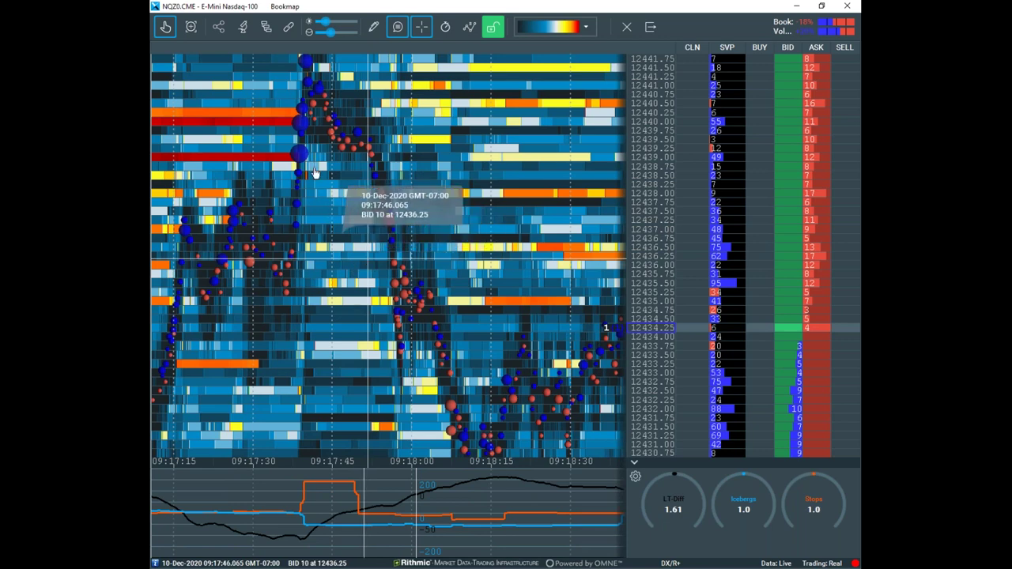
scroll(316, 174, "up", 3)
scroll(345, 180, "up", 2)
Draw horizontal lines at about 12443 and 12437.50 around the large buy bubbles, and leave drawing mode.
left_click(373, 27)
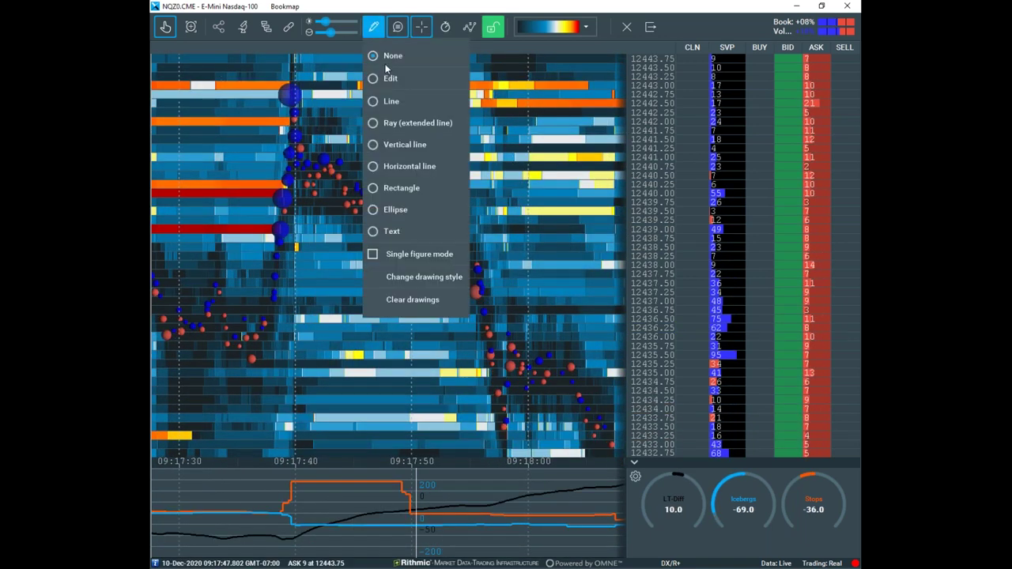
left_click(409, 169)
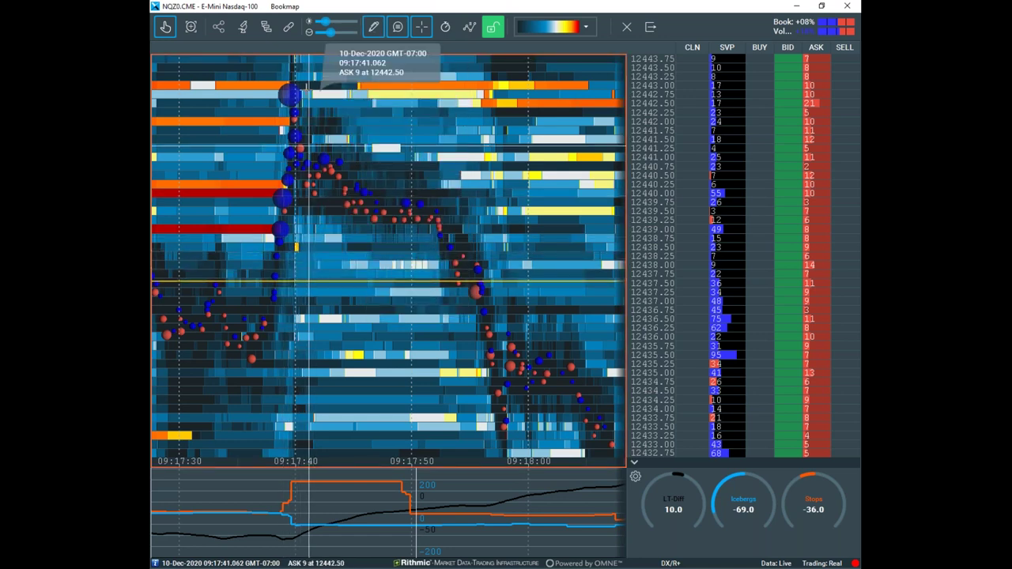
left_click(373, 26)
left_click(401, 76)
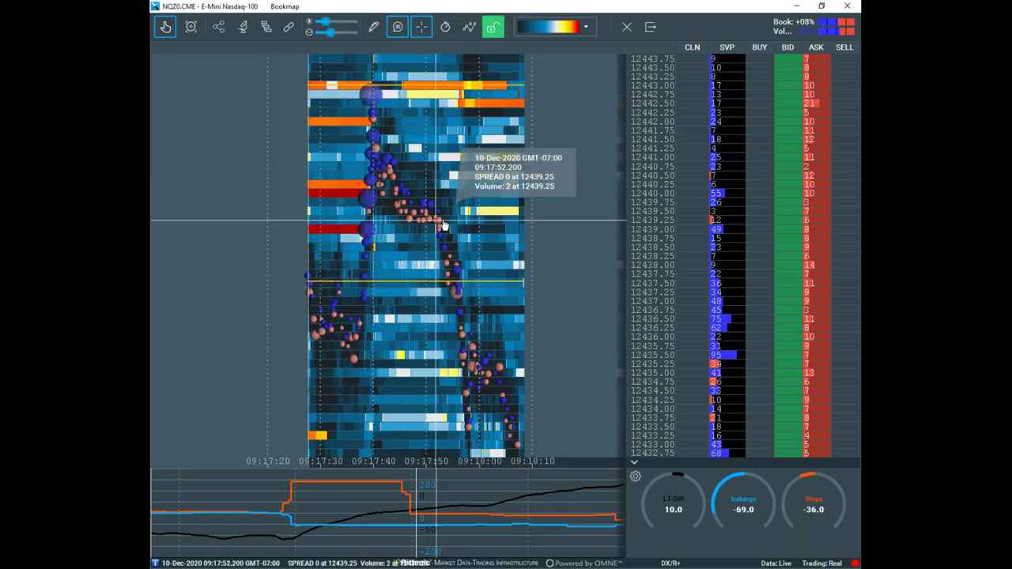
Review the NQ price swings from 09:15 to 09:19 against the two drawn lines and the liquidity band near 12450.
scroll(614, 214, "down", 3)
scroll(644, 182, "down", 4)
scroll(544, 222, "down", 2)
left_click_drag(545, 221, 458, 151)
scroll(553, 206, "down", 3)
scroll(622, 190, "up", 2)
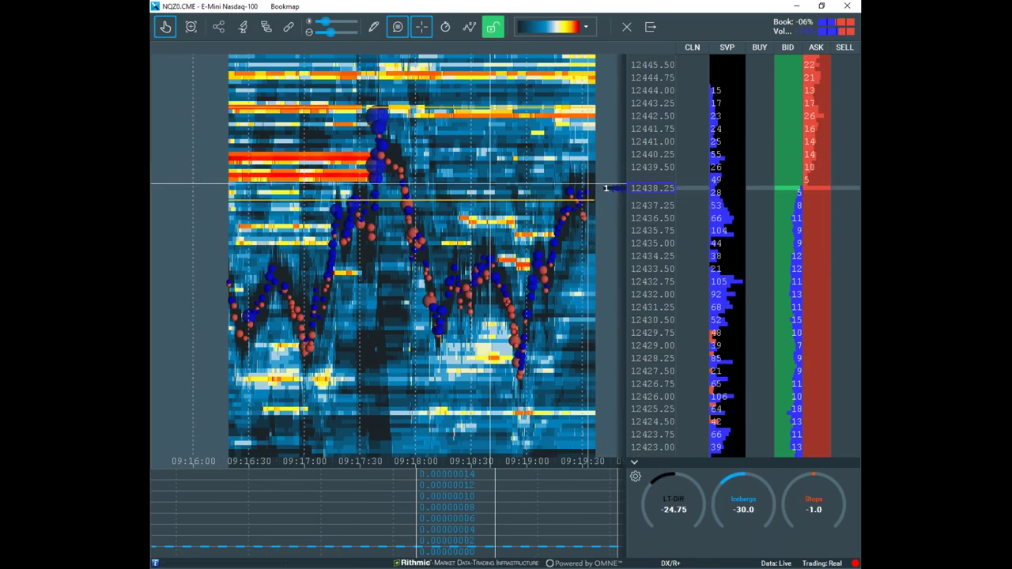
left_click_drag(618, 373, 620, 391)
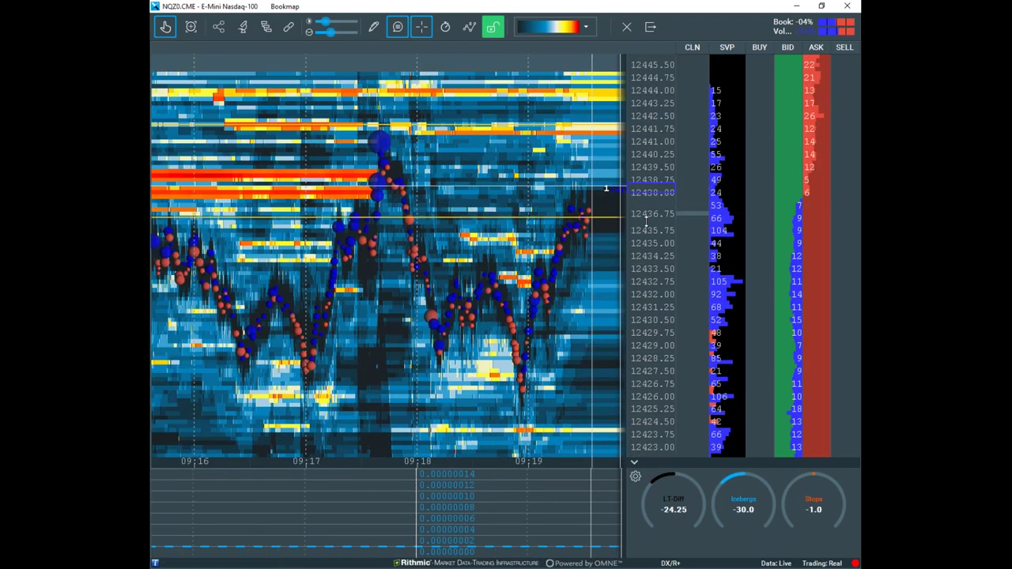
left_click_drag(645, 222, 625, 329)
scroll(566, 300, "down", 2)
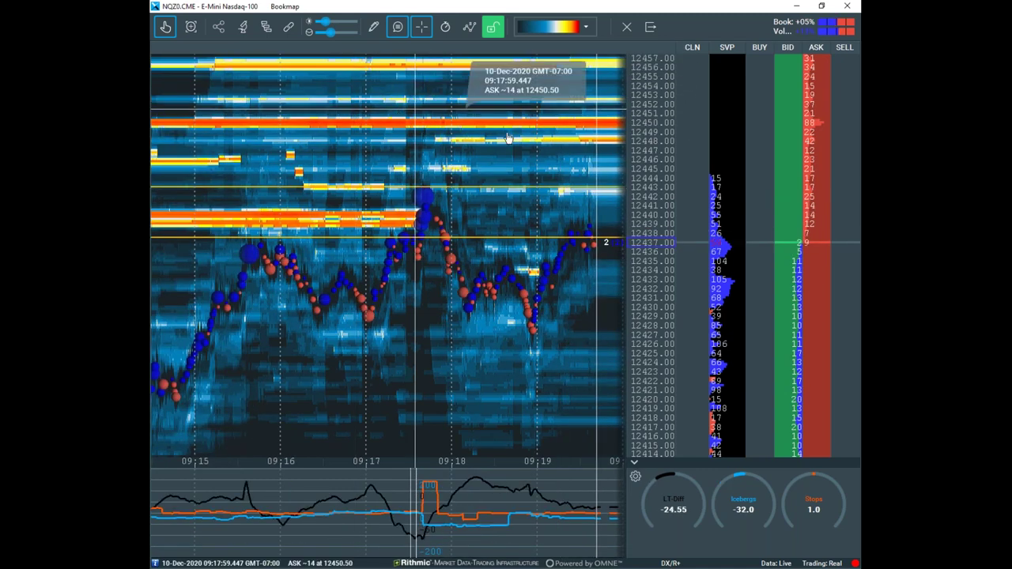
Show the trading controls, sell 4 NQ contracts at market, and place a 4-contract buy stop at 12444.
left_click(493, 28)
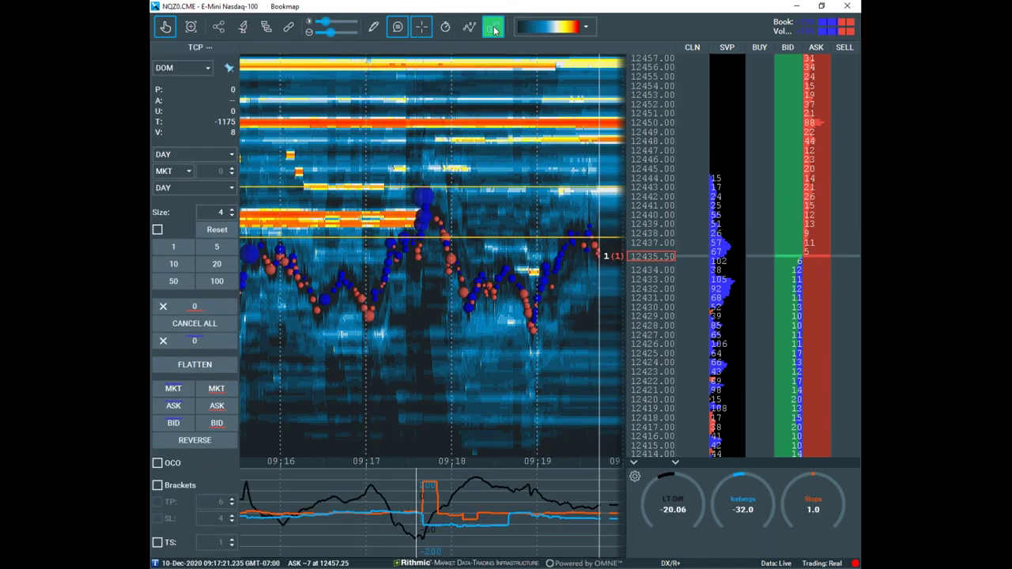
left_click(227, 387)
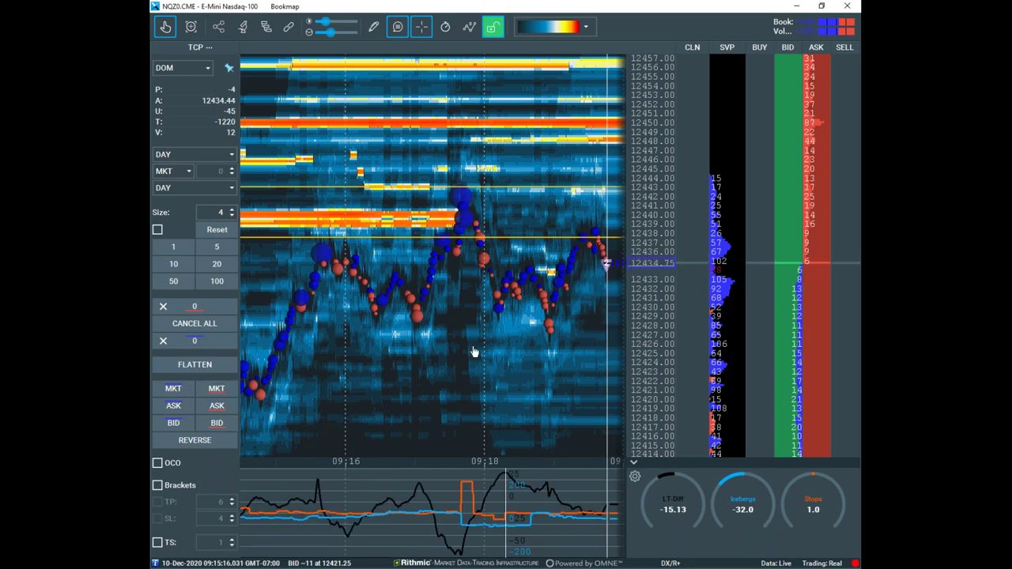
left_click(783, 177)
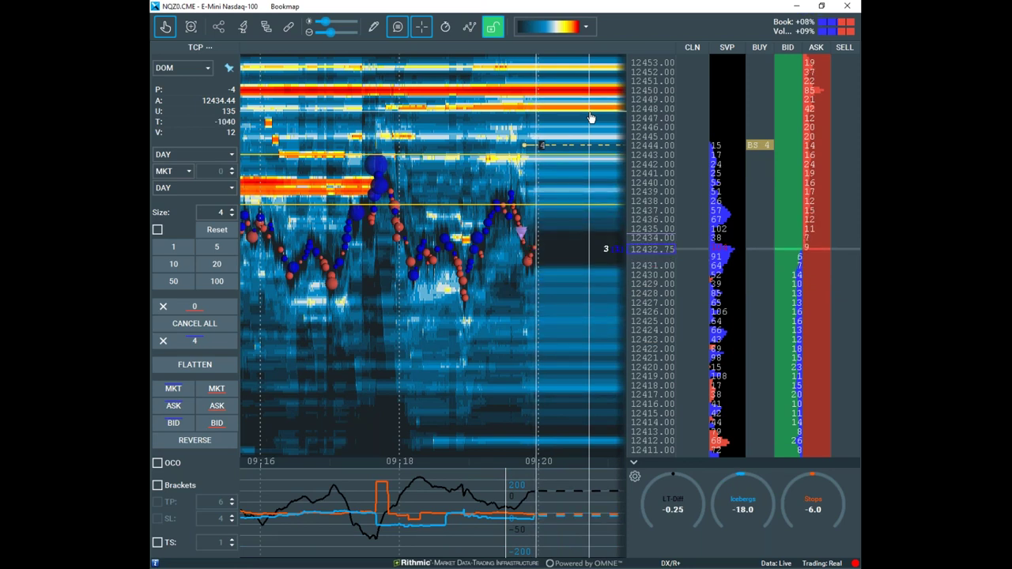
Monitor the short NQ position's price action against the drawn lines and the 12444 buy stop.
mouse_move(437, 197)
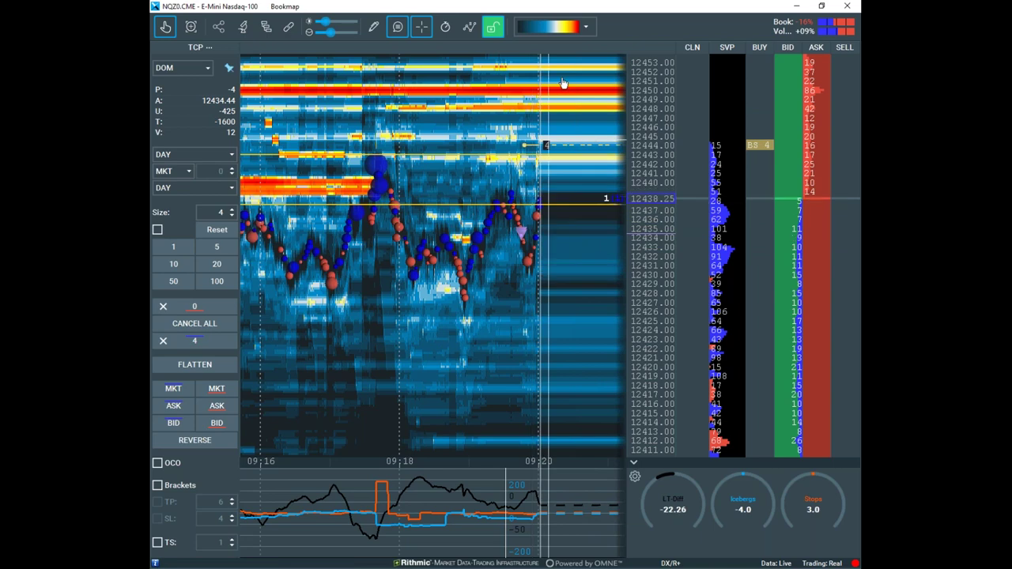
scroll(556, 111, "down", 2)
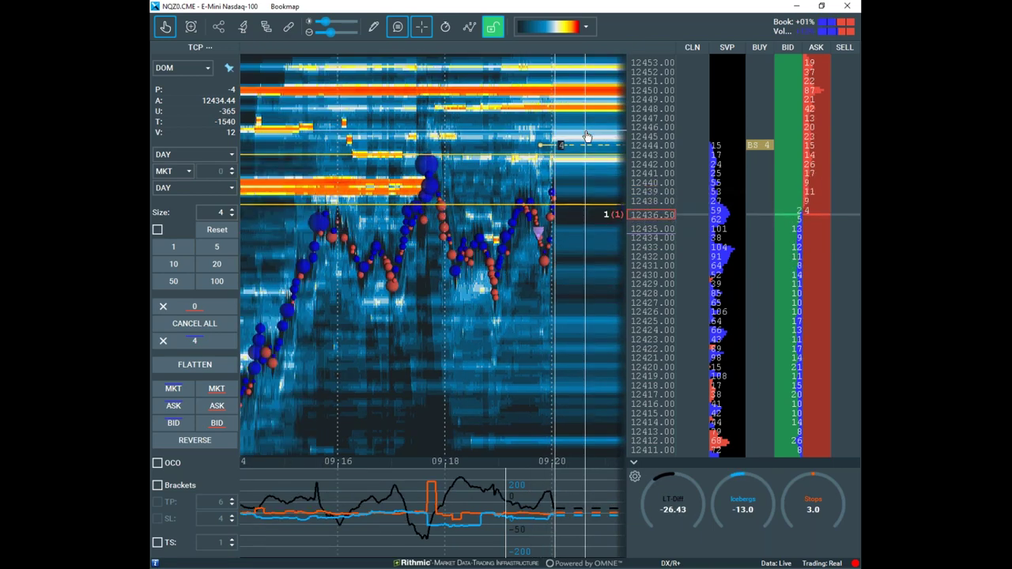
mouse_move(556, 67)
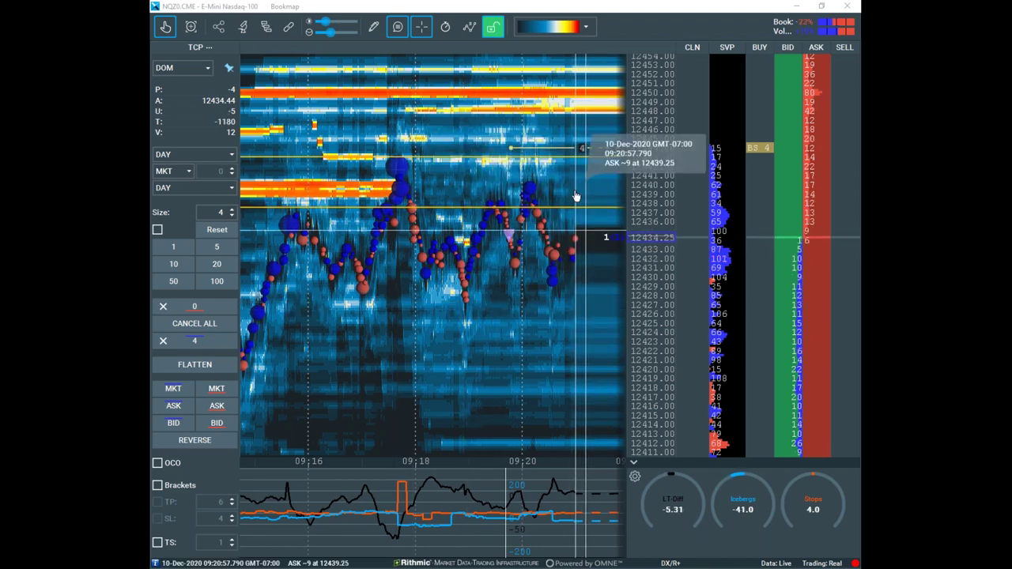
scroll(575, 197, "down", 2)
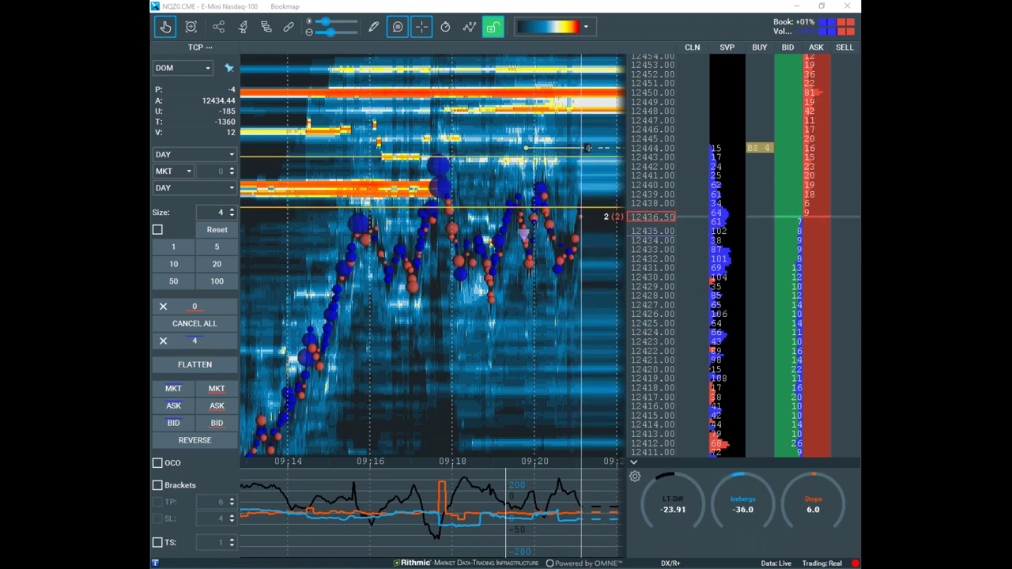
Bring the hourly /NQ thinkorswim chart forward, maximize it, check the zones around the latest candles, and move it off the heatmap.
left_click_drag(590, 263, 530, 172)
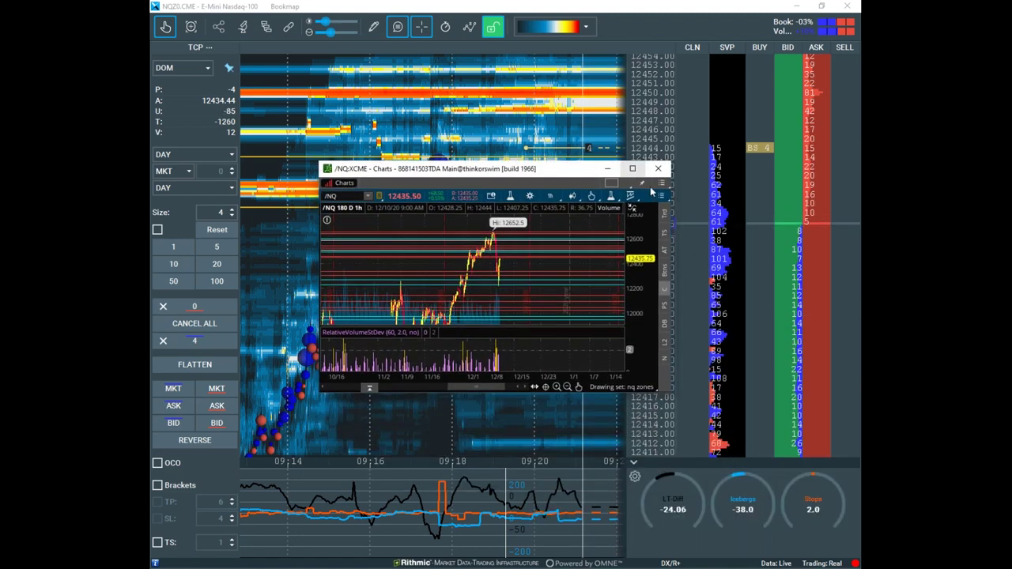
left_click(634, 170)
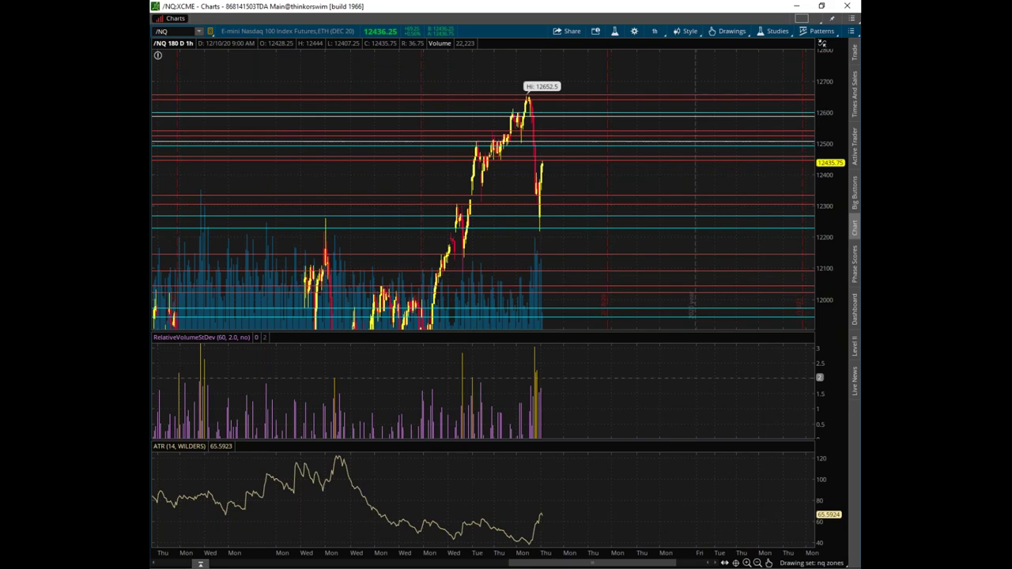
left_click_drag(610, 555, 341, 556)
left_click_drag(448, 192, 668, 183)
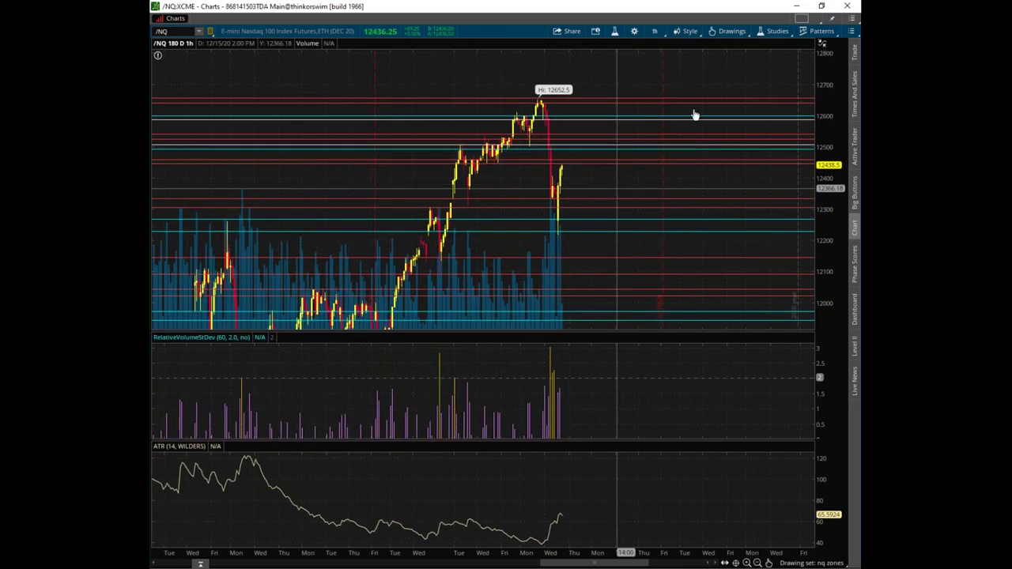
left_click(821, 7)
left_click_drag(560, 170, 860, 174)
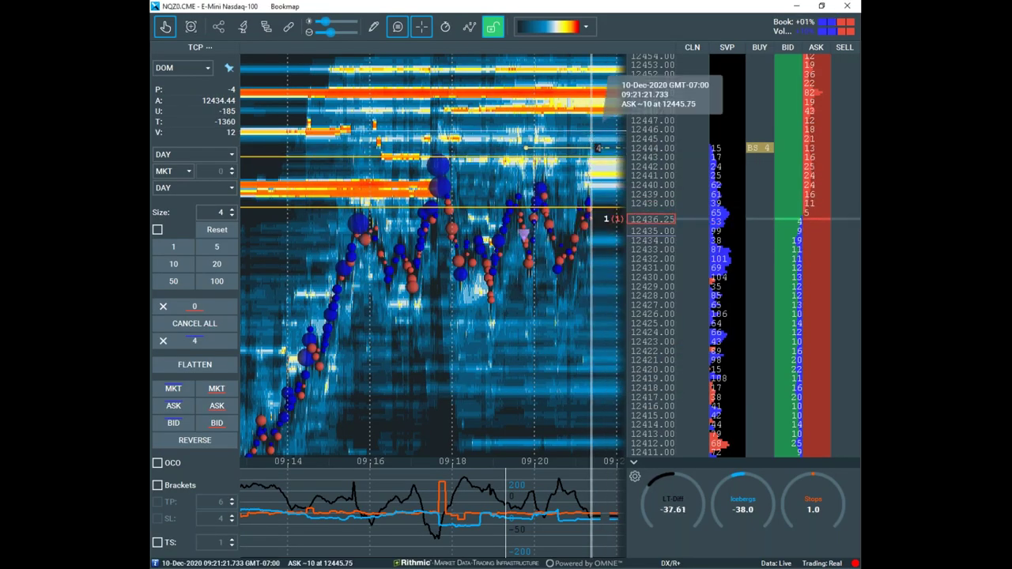
left_click_drag(604, 124, 582, 128)
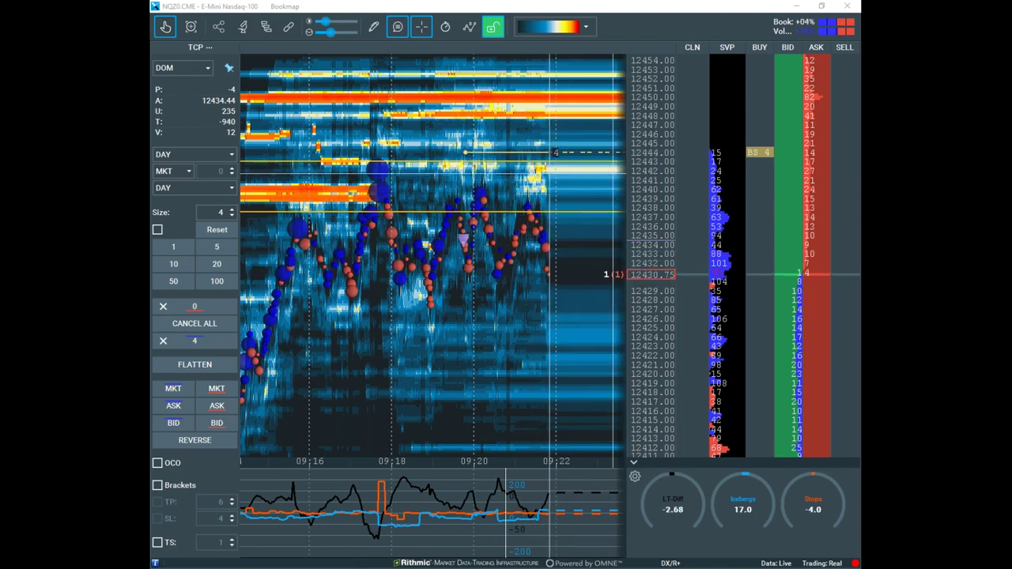
Bring back the maximized hourly /NQ chart, rescale its prices to inspect the red zone near 12450, and move it away.
left_click_drag(860, 442, 510, 164)
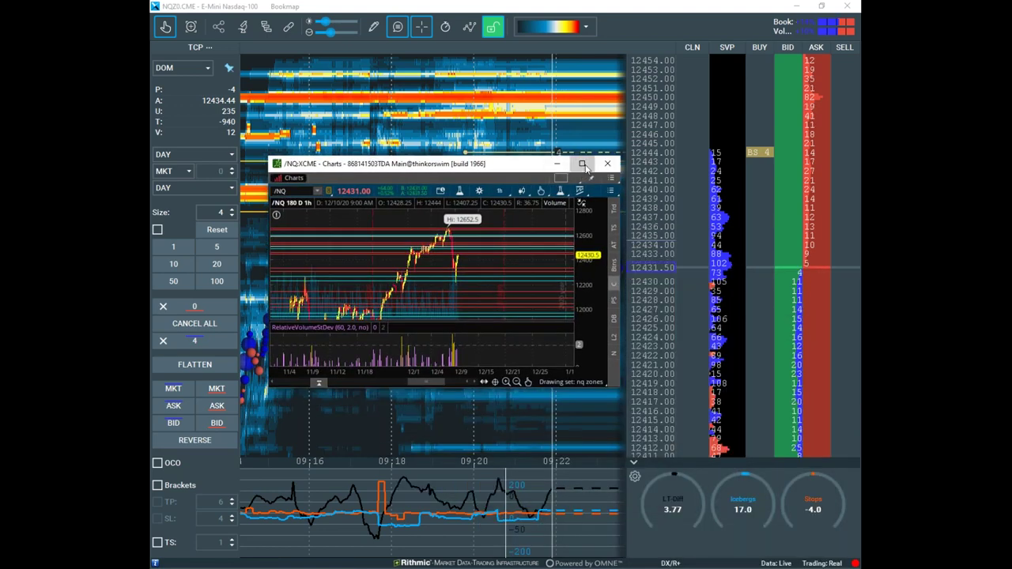
left_click(583, 165)
left_click_drag(830, 145, 830, 190)
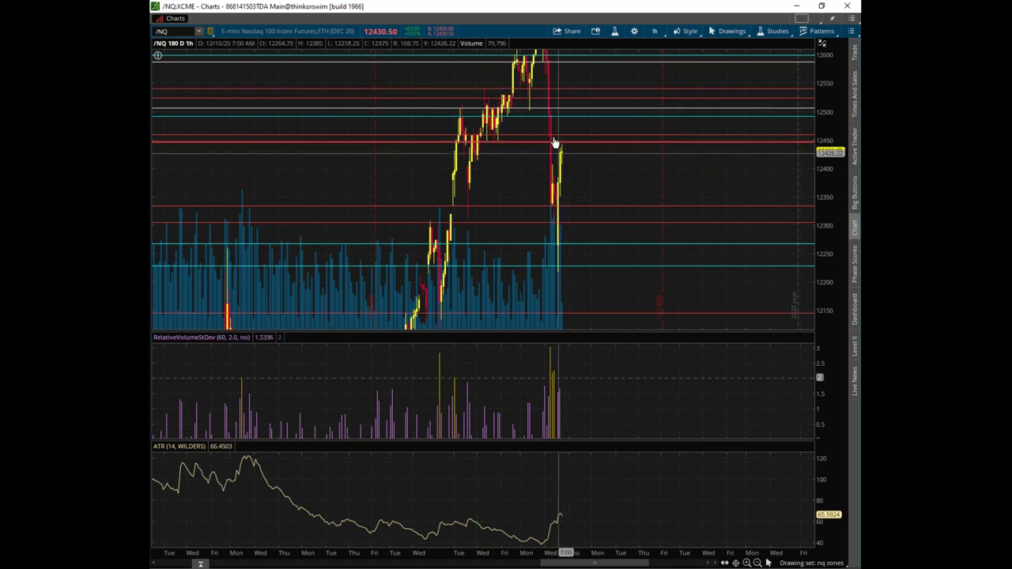
left_click_drag(564, 7, 988, 213)
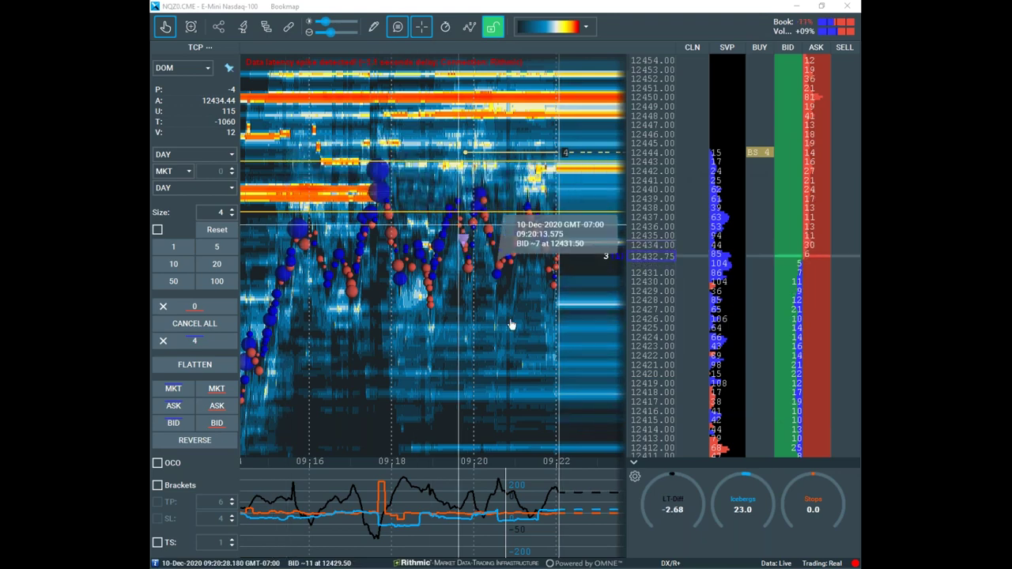
Check the wider NQ heatmap, reduce its window over the ESZ0 heatmap, and bring the ES heatmap to the front.
scroll(599, 173, "down", 1)
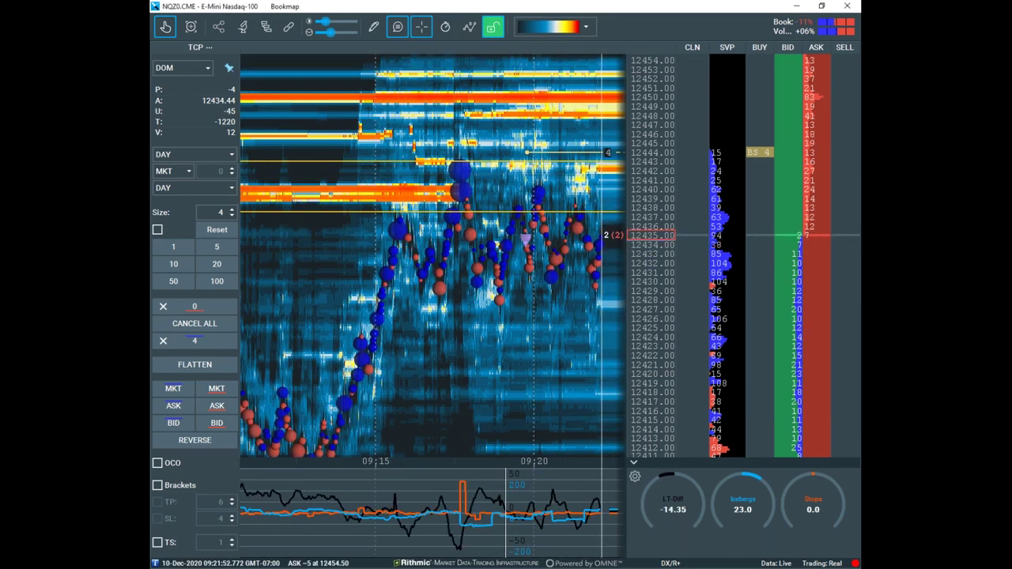
key("super+Down")
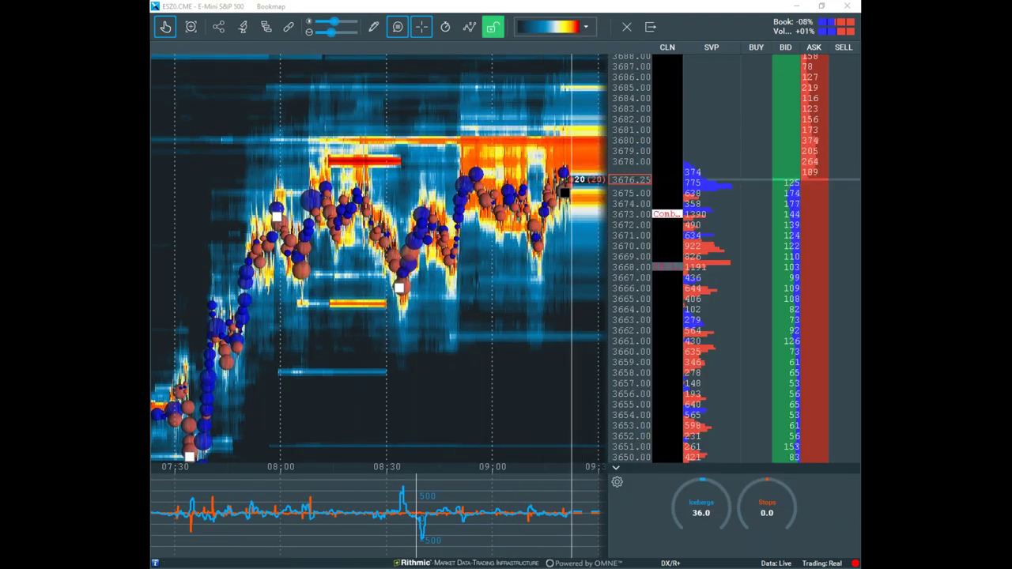
left_click_drag(1011, 57, 425, 18)
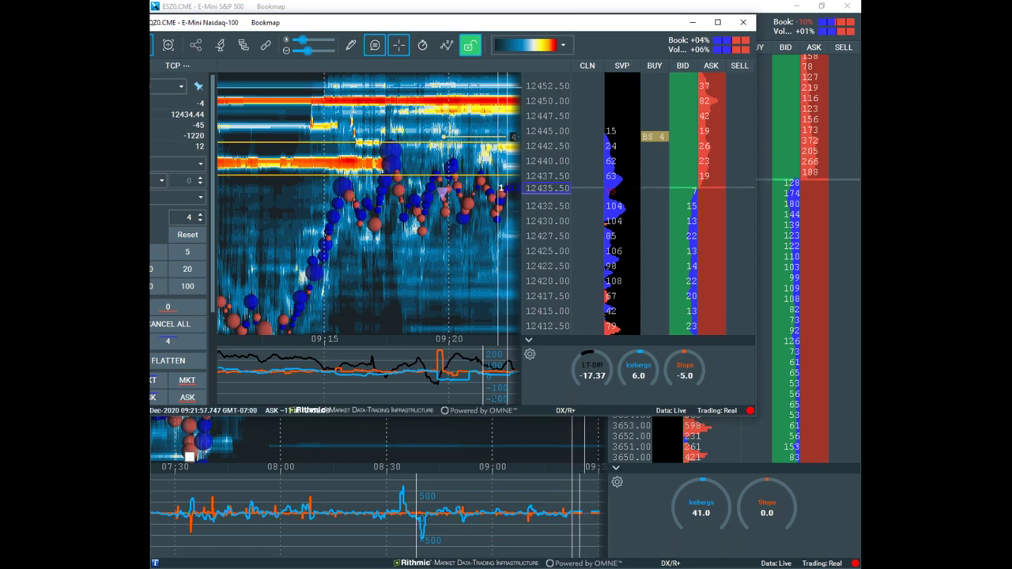
key("alt+Tab")
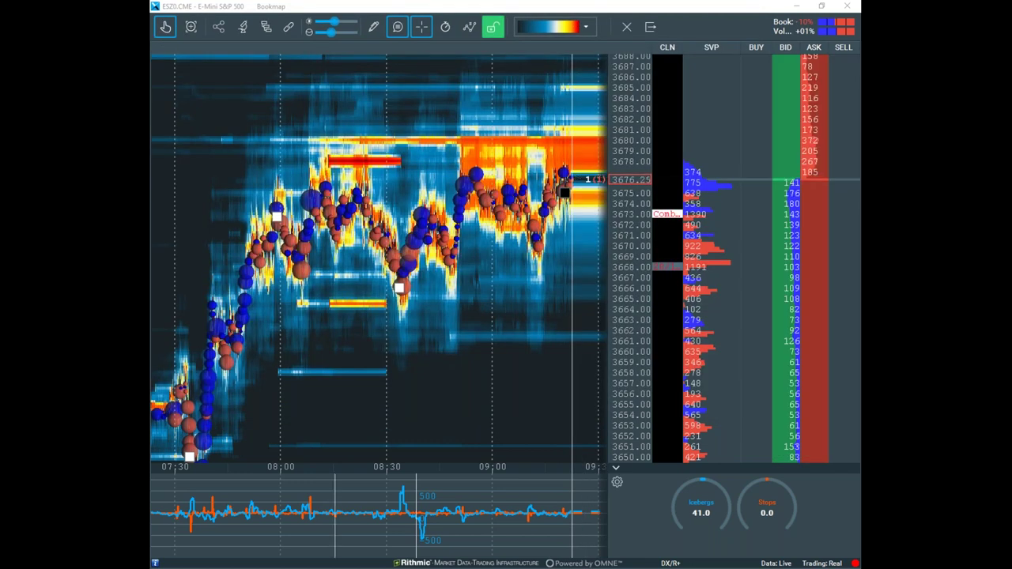